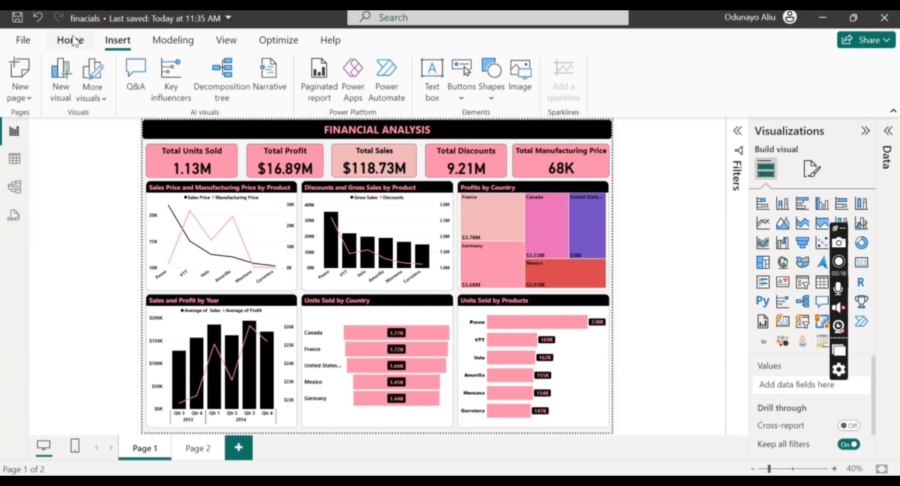
Switch to the blank report page Page 2 and expand the Data pane
{"action": "left_click", "coordinate": [72, 41]}
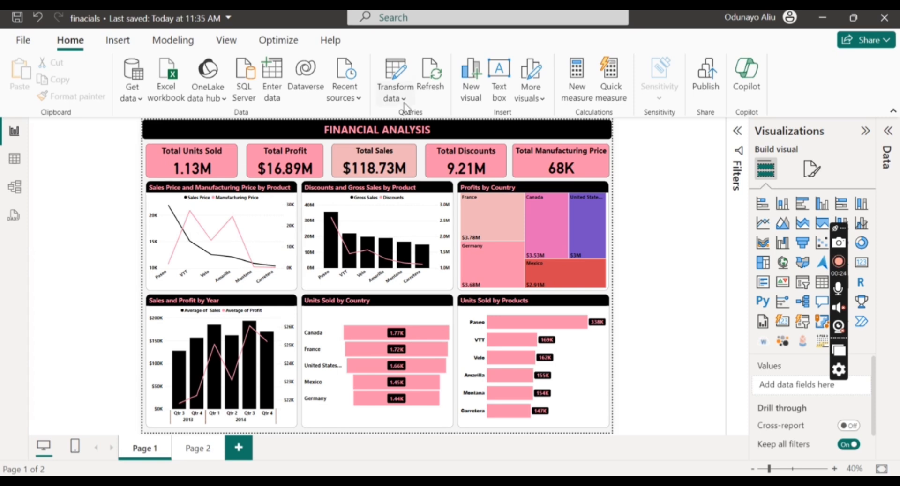
{"action": "left_click", "coordinate": [193, 449]}
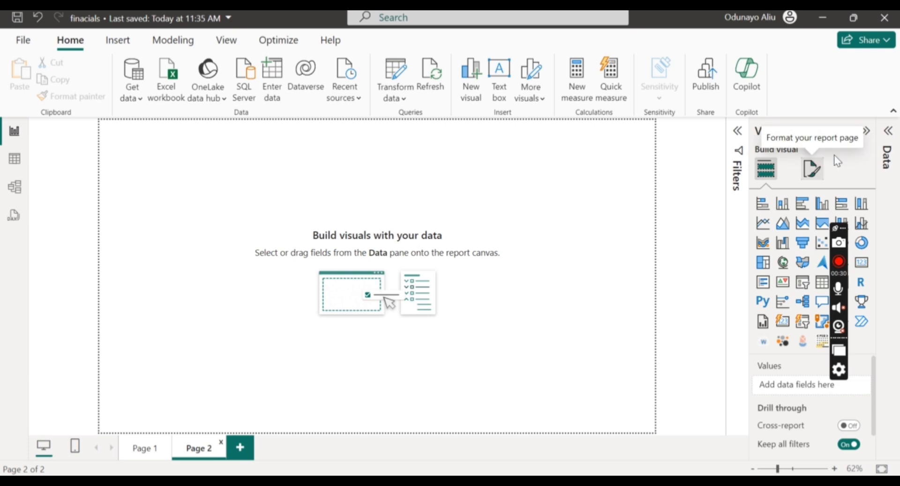
{"action": "left_click", "coordinate": [889, 136]}
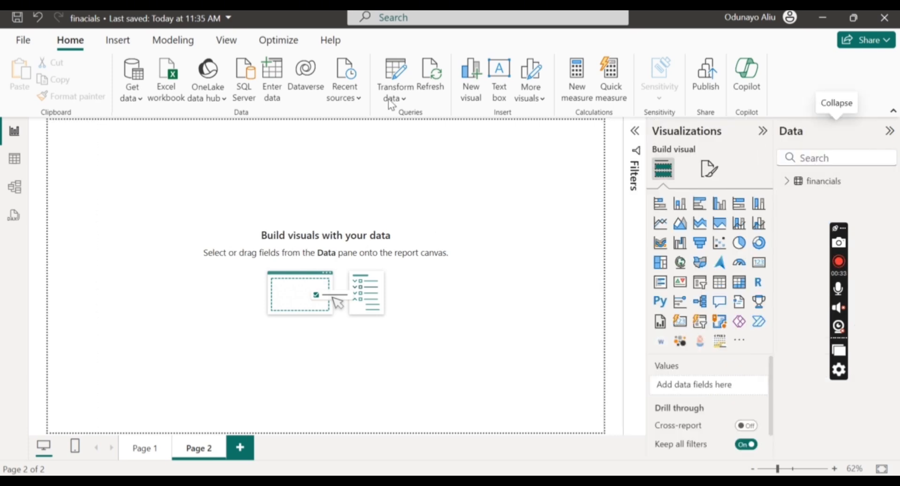
{"action": "left_click", "coordinate": [136, 100]}
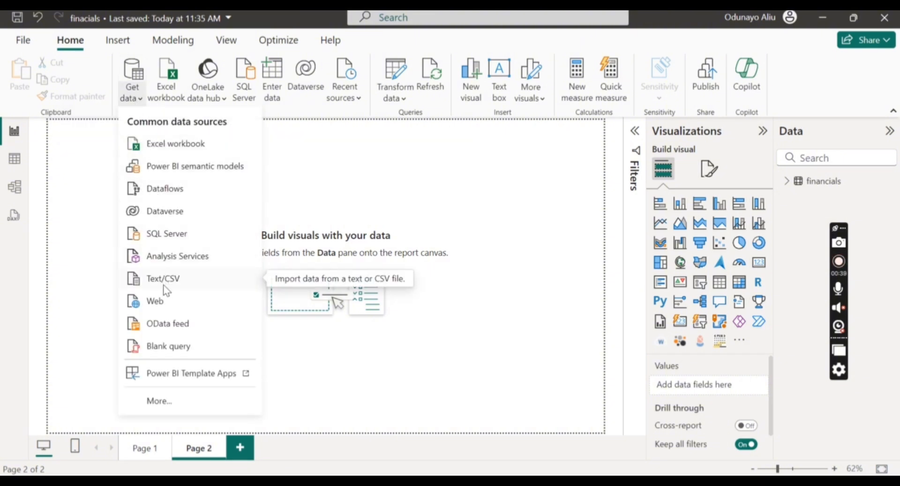
{"action": "left_click", "coordinate": [165, 271]}
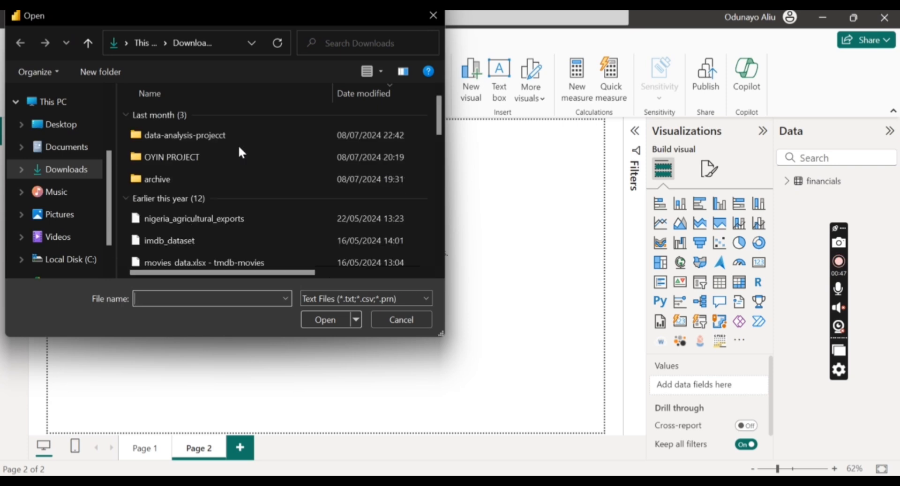
{"action": "scroll", "coordinate": [240, 149], "scroll_direction": "down", "scroll_amount": 10}
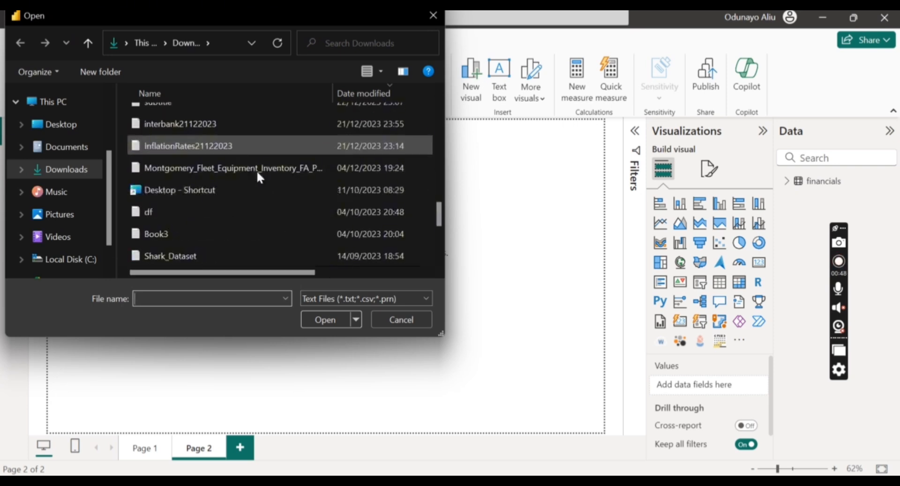
{"action": "scroll", "coordinate": [314, 207], "scroll_direction": "down", "scroll_amount": 5}
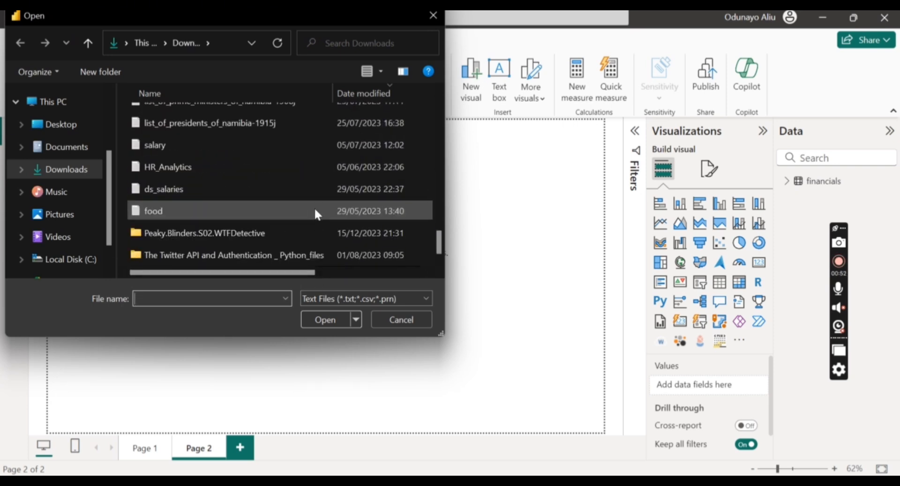
{"action": "left_click", "coordinate": [409, 321]}
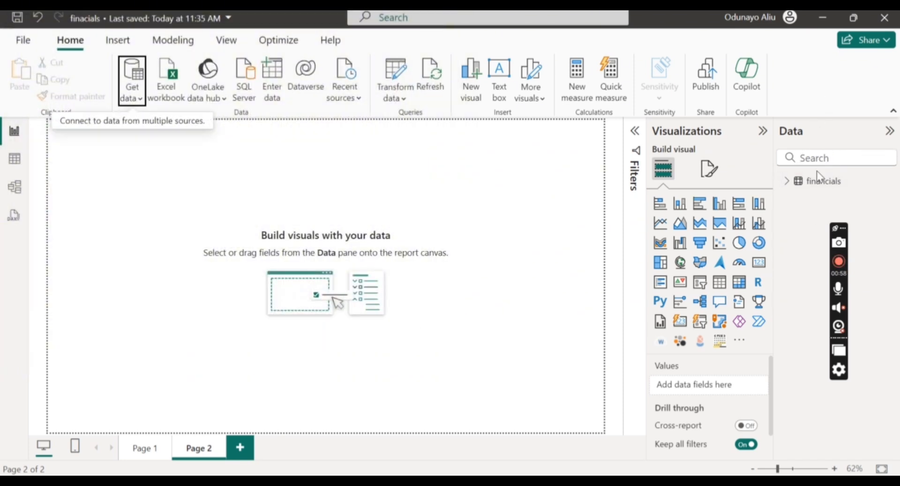
Expand the financials table's fields and set Page 2's canvas type to Custom with a height of 1120 px
{"action": "left_click", "coordinate": [791, 185]}
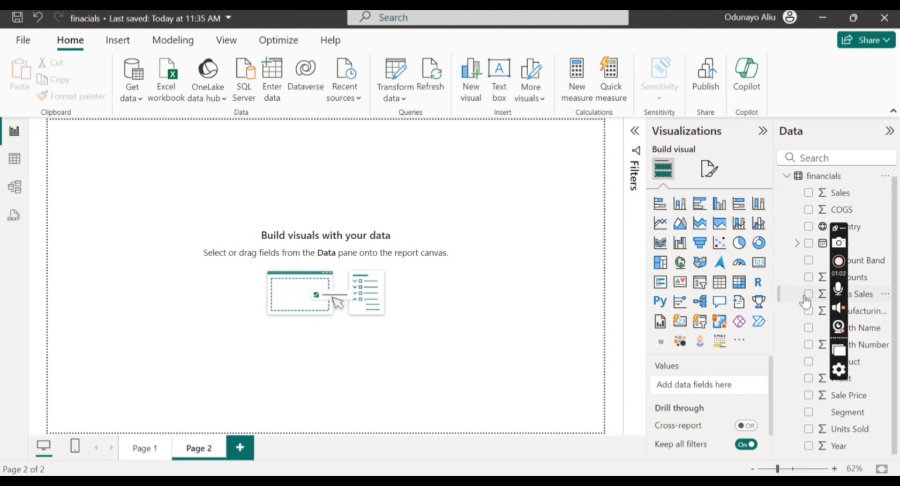
{"action": "left_click", "coordinate": [705, 172]}
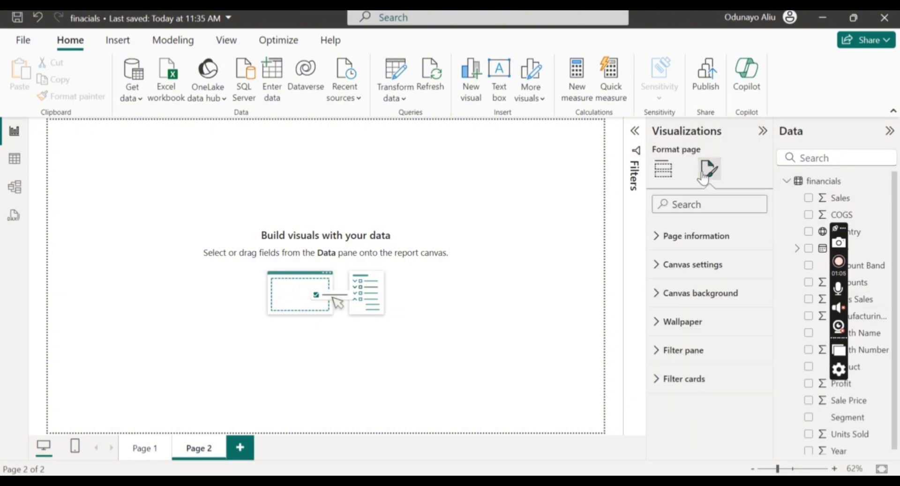
{"action": "left_click", "coordinate": [680, 274]}
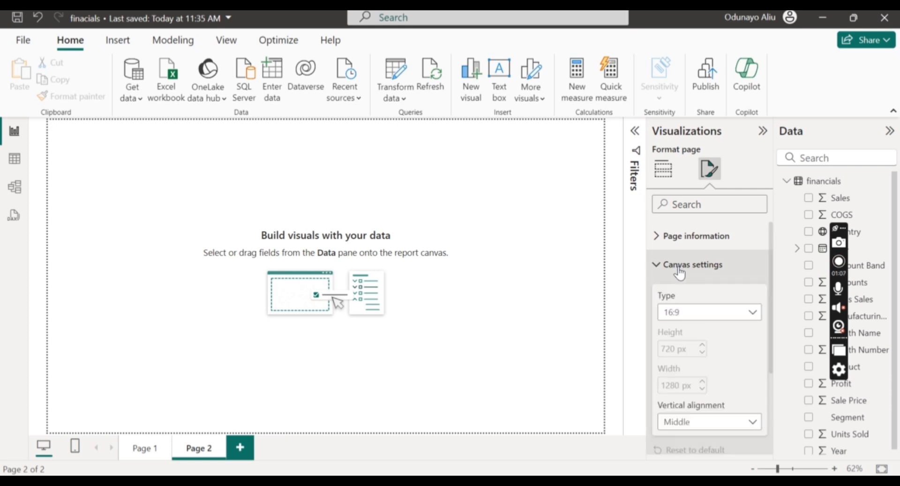
{"action": "left_click", "coordinate": [684, 321]}
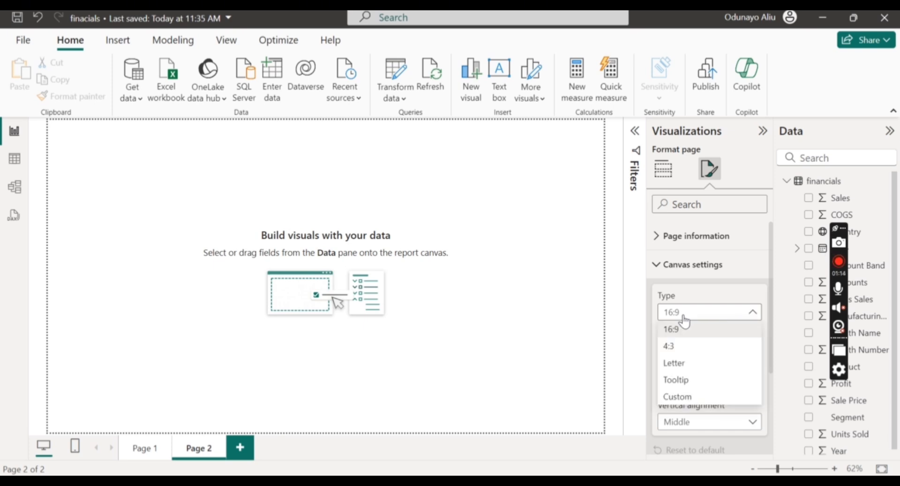
{"action": "left_click", "coordinate": [702, 402]}
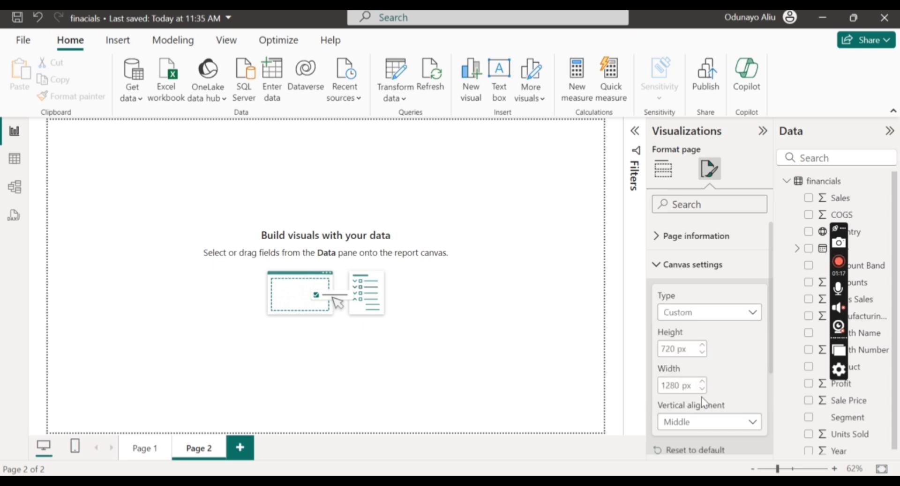
{"action": "double_click", "coordinate": [670, 348]}
{"action": "type", "text": "110"}
{"action": "type", "text": "0"}
Set the canvas width to 1680 px and collapse the canvas settings and the Visualizations pane
{"action": "double_click", "coordinate": [669, 388]}
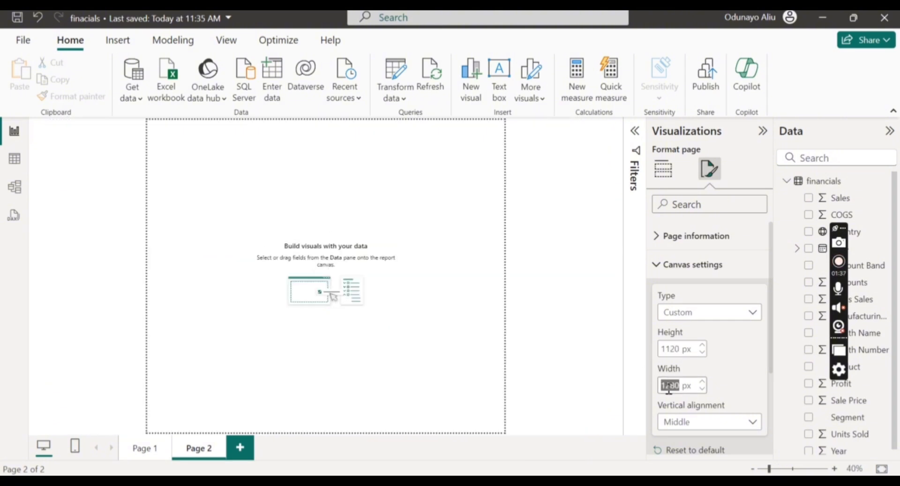
{"action": "type", "text": "160"}
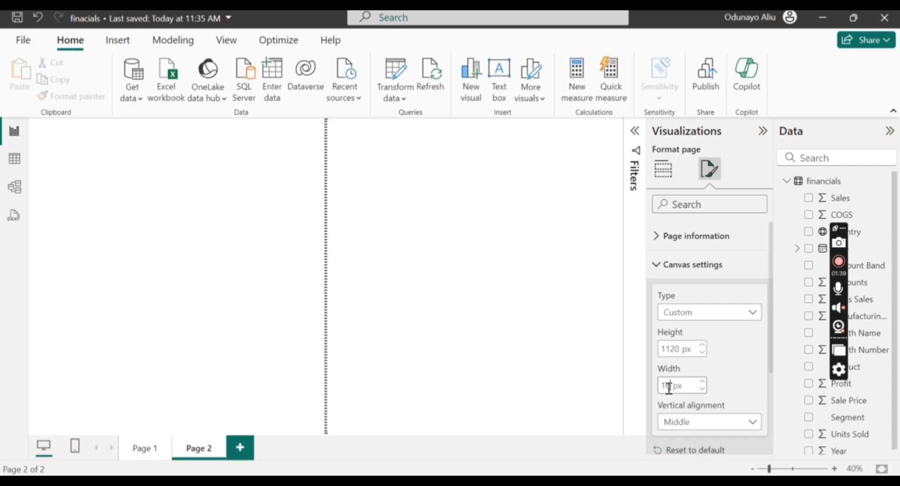
{"action": "type", "text": "80"}
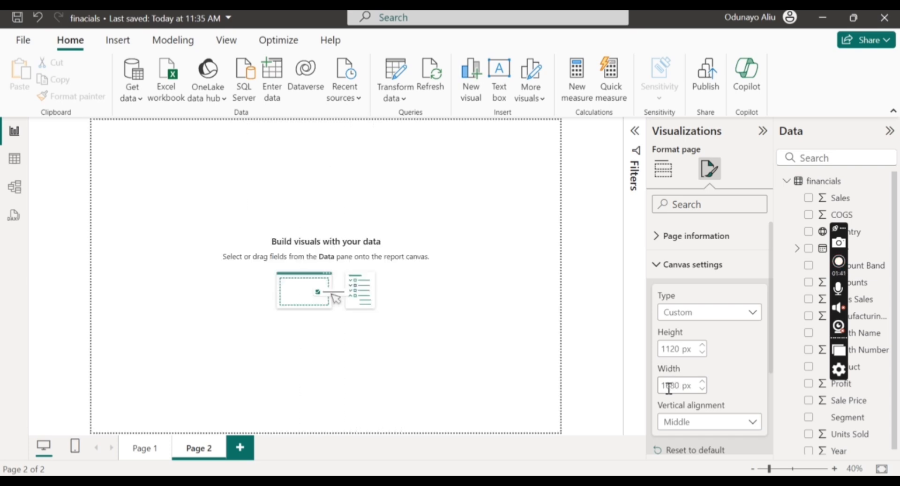
{"action": "left_click", "coordinate": [733, 353]}
{"action": "scroll", "coordinate": [732, 353], "scroll_direction": "down", "scroll_amount": 1}
{"action": "scroll", "coordinate": [734, 355], "scroll_direction": "down", "scroll_amount": 1}
{"action": "scroll", "coordinate": [733, 352], "scroll_direction": "up", "scroll_amount": 2}
{"action": "left_click", "coordinate": [709, 268]}
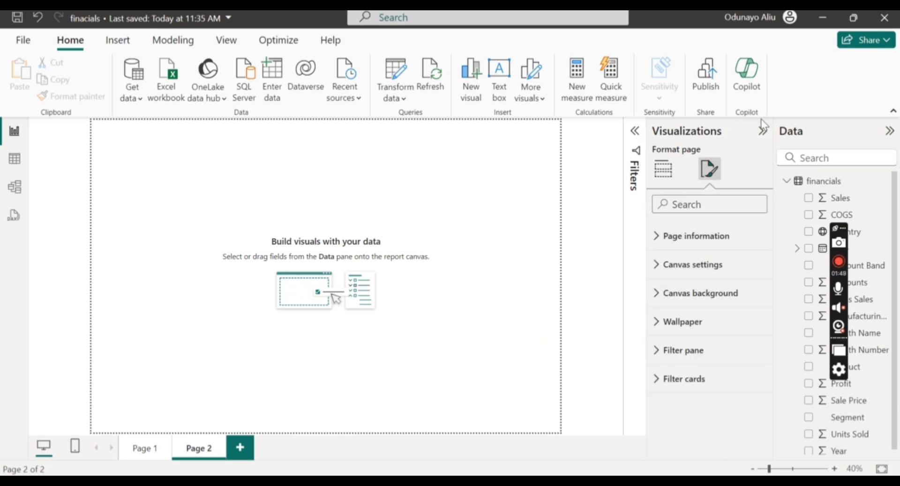
{"action": "left_click", "coordinate": [763, 132]}
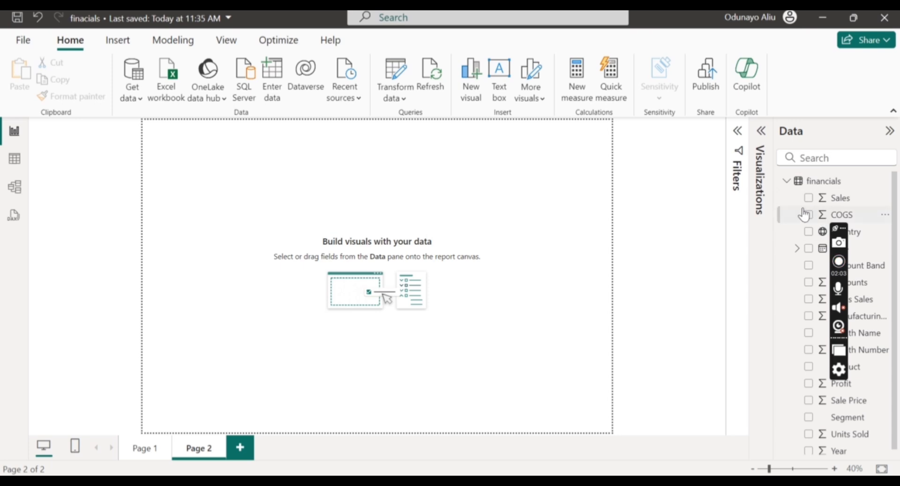
Insert a text box and resize it into a thin banner spanning the full width of the page's upper edge
{"action": "left_click", "coordinate": [500, 76]}
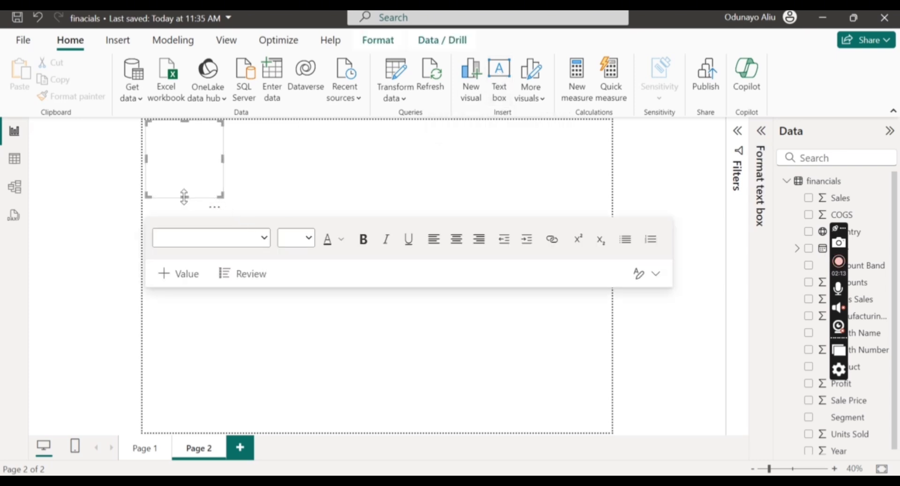
{"action": "left_click_drag", "start_coordinate": [184, 196], "coordinate": [661, 161]}
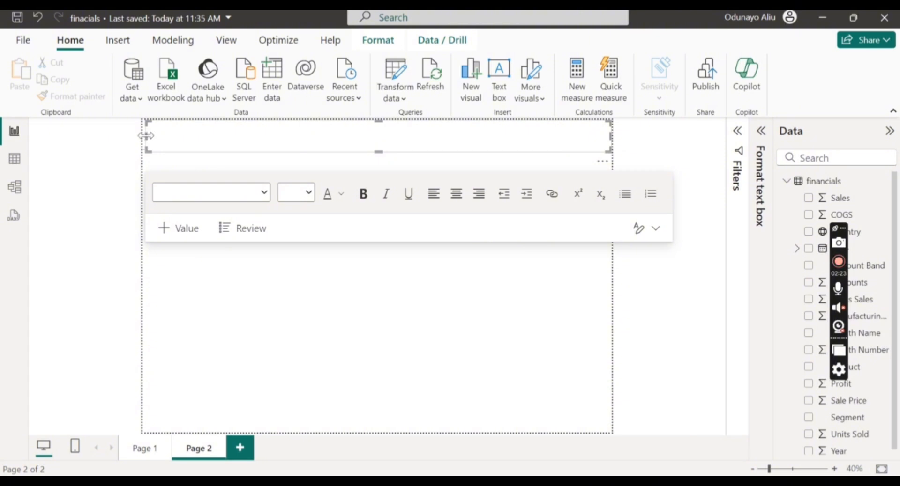
{"action": "left_click_drag", "start_coordinate": [146, 136], "coordinate": [121, 138]}
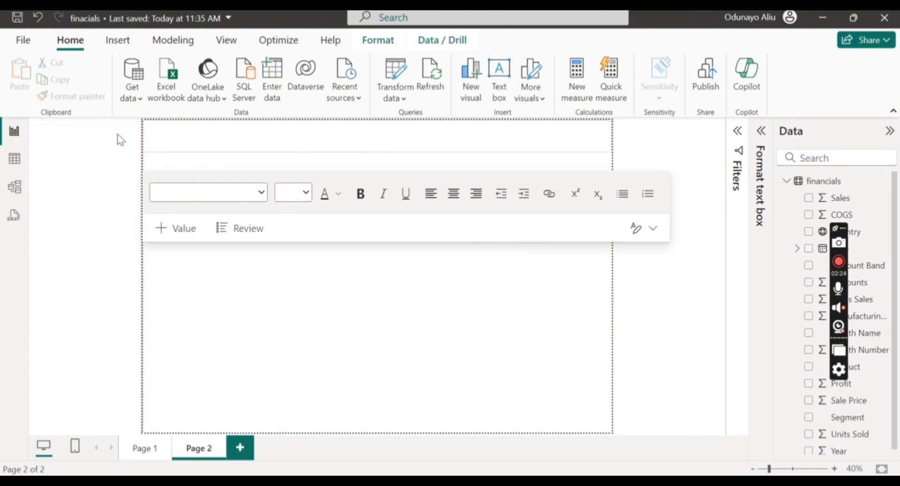
{"action": "left_click", "coordinate": [219, 142]}
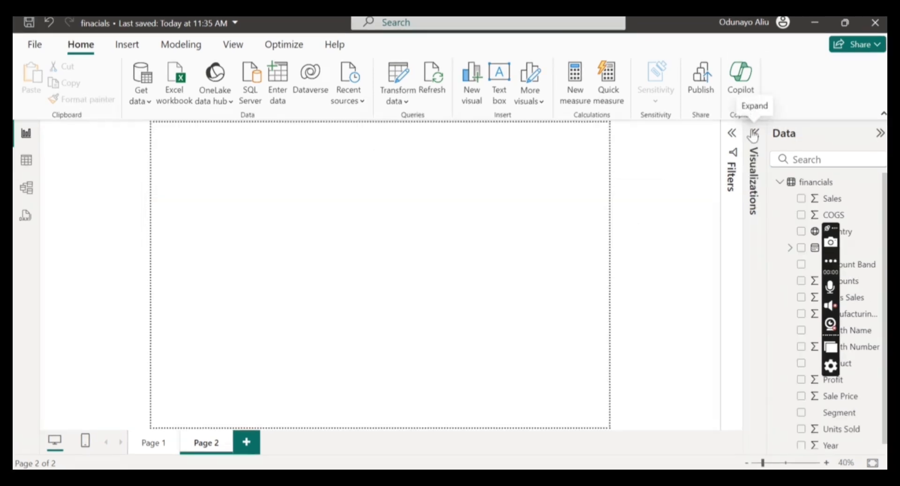
Set the canvas background to the lightest gray theme shade with 0% transparency
{"action": "left_click", "coordinate": [753, 132]}
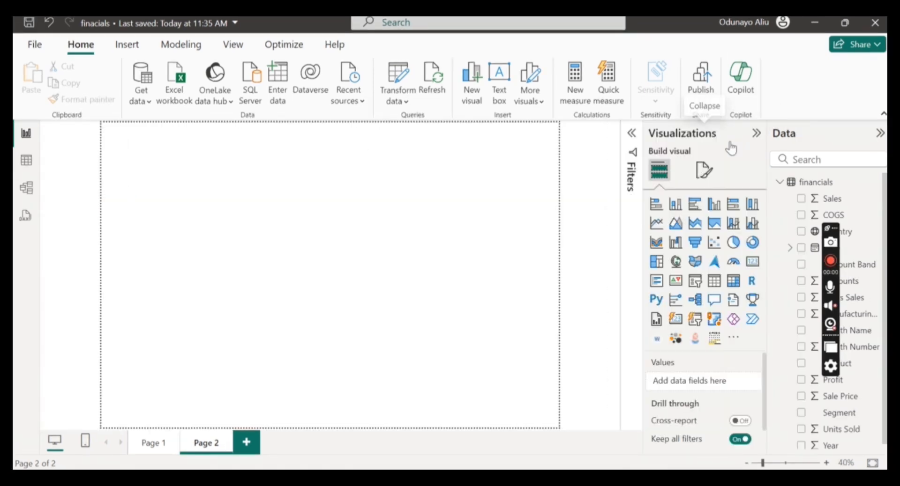
{"action": "left_click", "coordinate": [701, 171]}
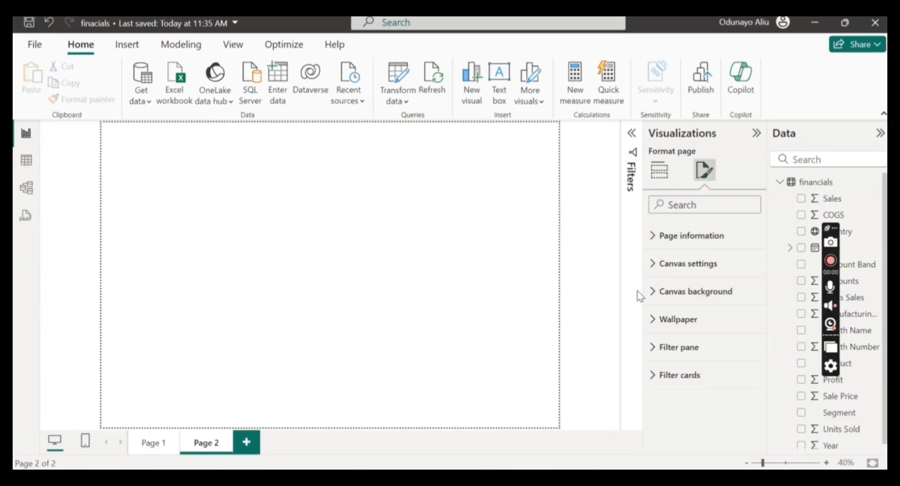
{"action": "left_click", "coordinate": [685, 293]}
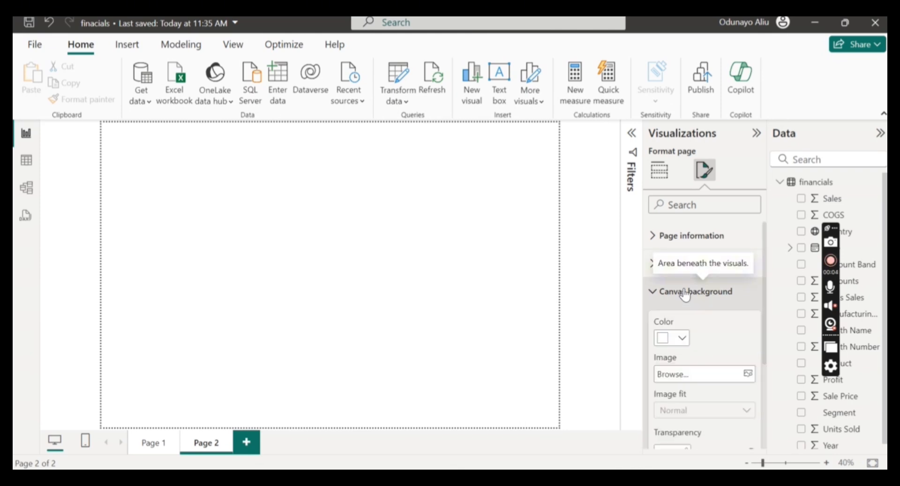
{"action": "left_click", "coordinate": [679, 340]}
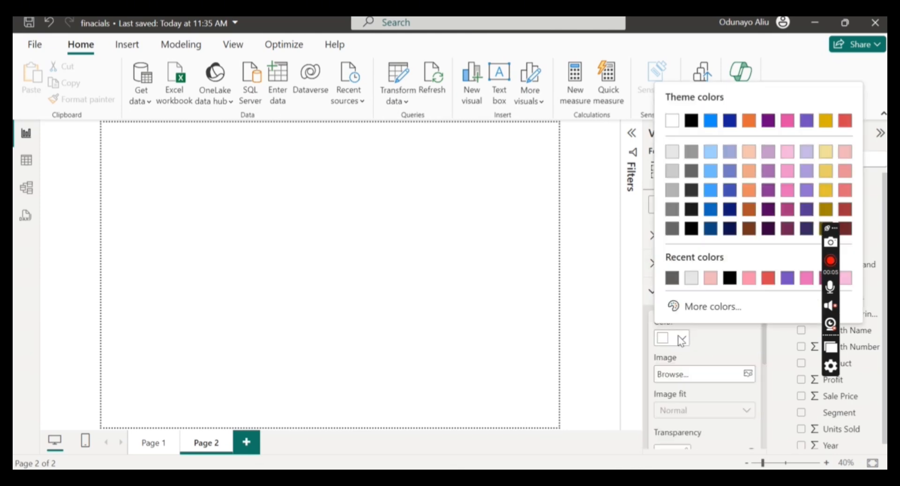
{"action": "left_click", "coordinate": [672, 152]}
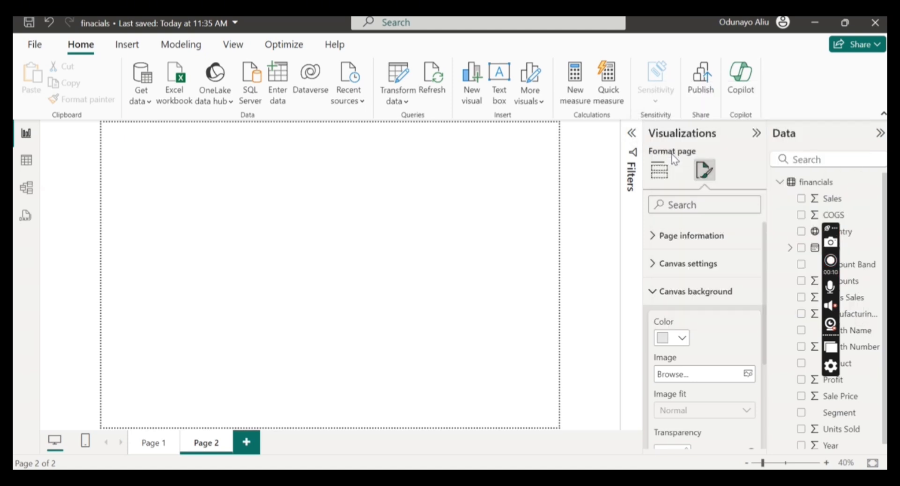
{"action": "scroll", "coordinate": [685, 375], "scroll_direction": "down", "scroll_amount": 2}
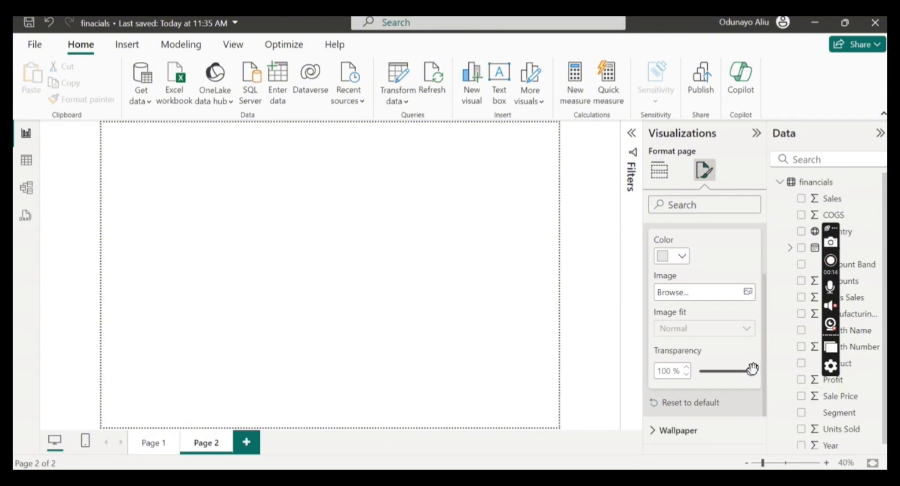
{"action": "left_click_drag", "start_coordinate": [751, 369], "coordinate": [699, 372]}
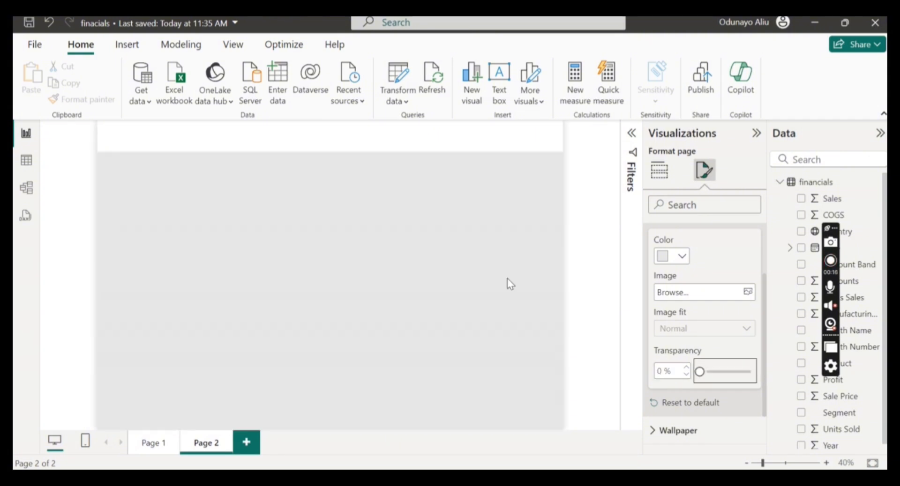
Enter the title "Financial Analysis" in the banner text box
{"action": "left_click", "coordinate": [434, 135]}
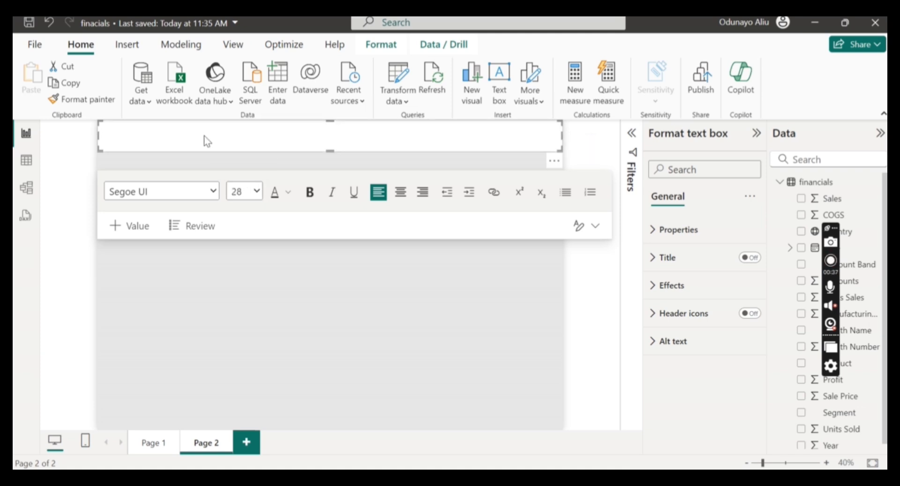
{"action": "type", "text": "Finacial Anal"}
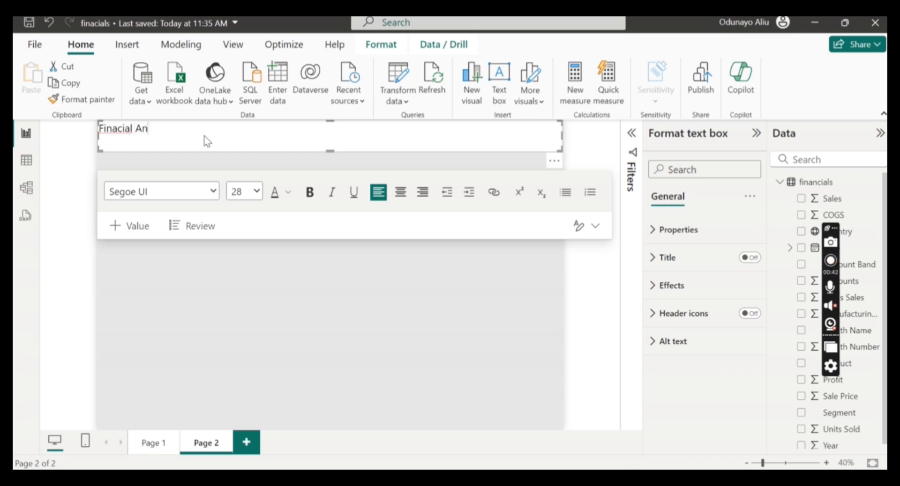
{"action": "type", "text": "ysis"}
{"action": "left_click", "coordinate": [117, 131]}
{"action": "type", "text": "n"}
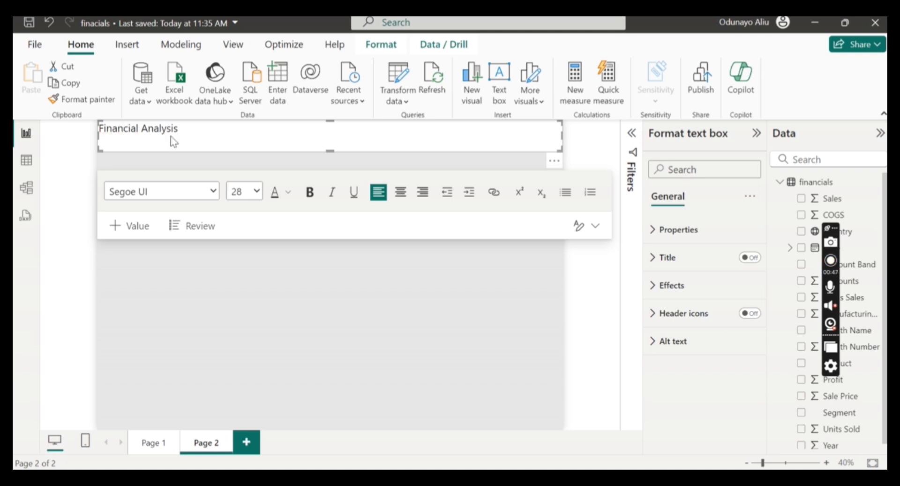
Set the "Financial Analysis" title's text color to custom hex #FC8EAC and select the title text again
{"action": "left_click_drag", "start_coordinate": [184, 132], "coordinate": [76, 139]}
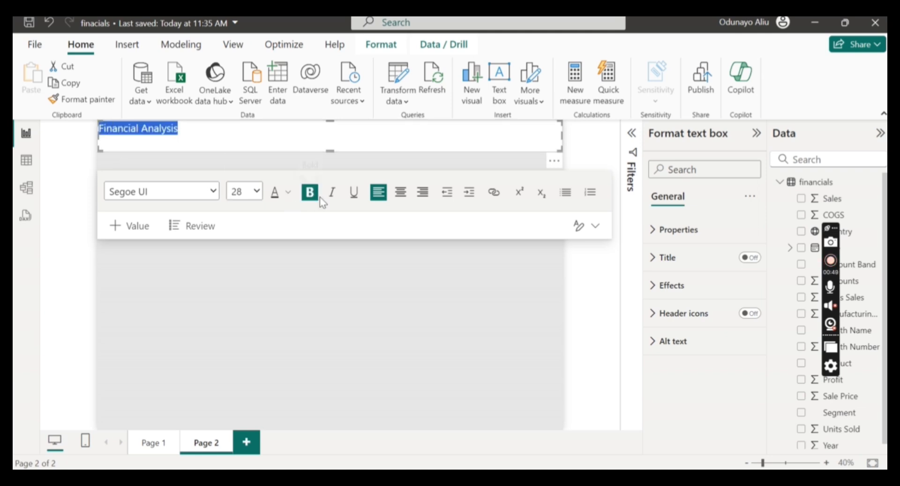
{"action": "left_click", "coordinate": [286, 200]}
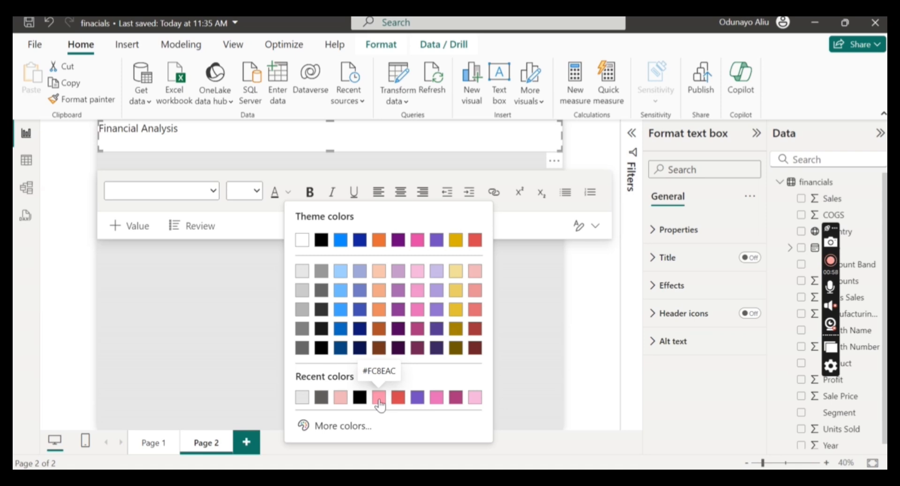
{"action": "left_click", "coordinate": [334, 430]}
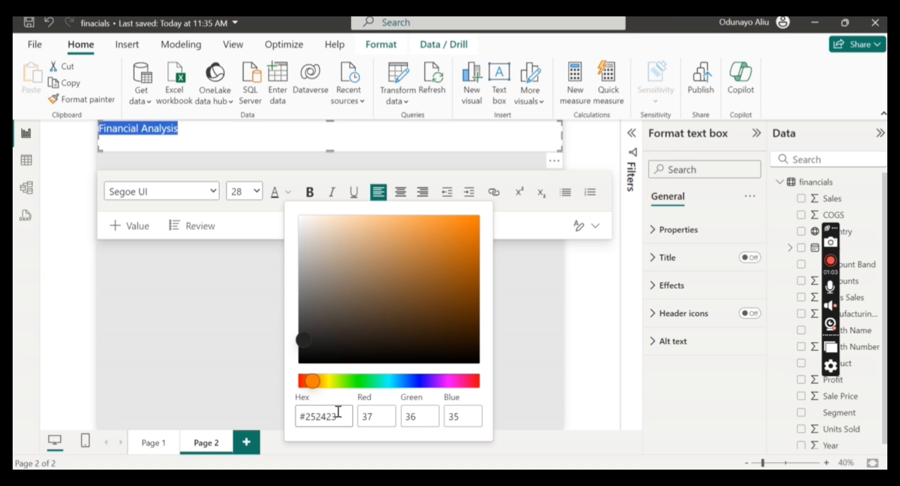
{"action": "left_click", "coordinate": [338, 412]}
{"action": "key", "text": "BackSpace"}
{"action": "key", "text": "BackSpace"}
{"action": "key", "text": "BackSpace"}
{"action": "key", "text": "BackSpace"}
{"action": "key", "text": "BackSpace"}
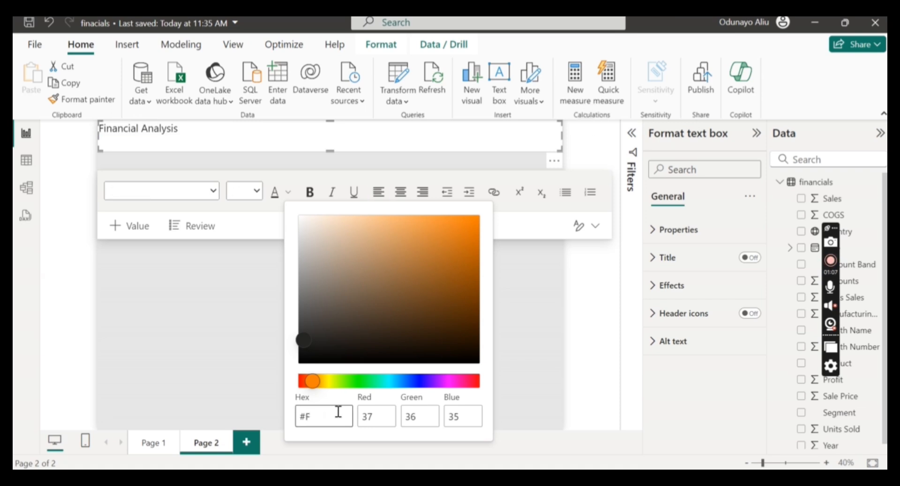
{"action": "type", "text": "Fc8EAC"}
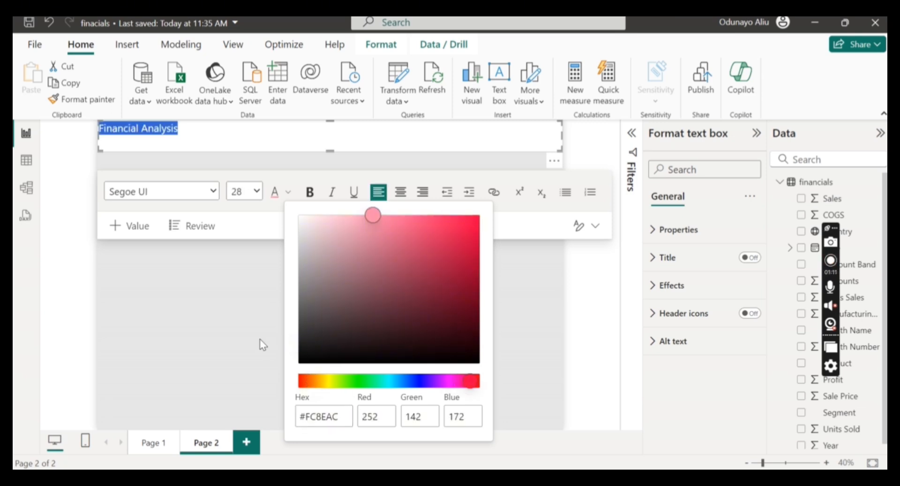
{"action": "left_click", "coordinate": [243, 293]}
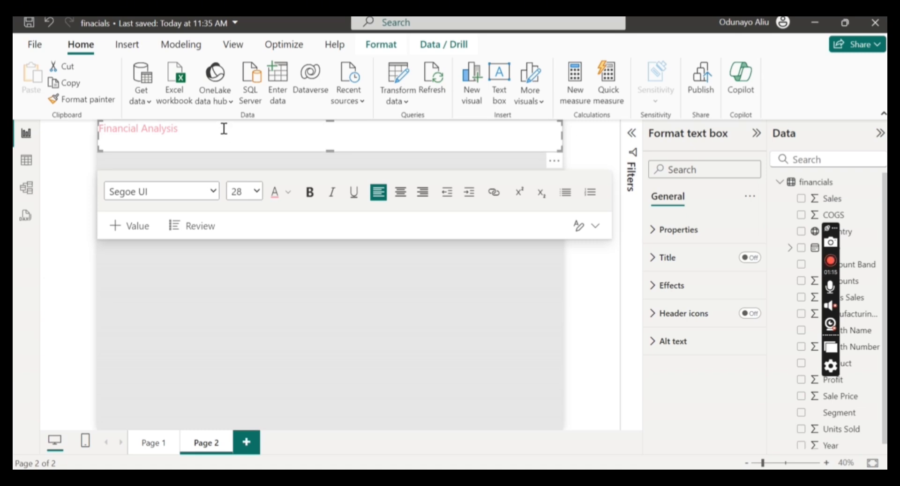
{"action": "left_click_drag", "start_coordinate": [221, 128], "coordinate": [74, 133]}
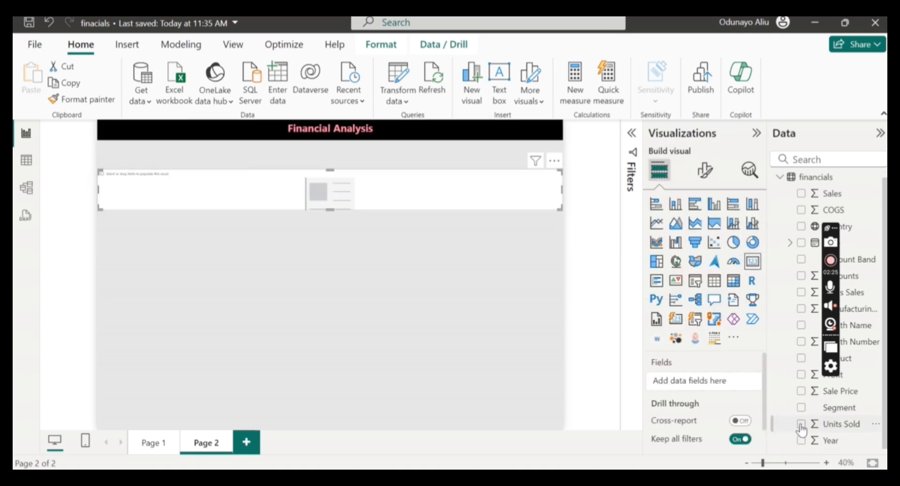
Add Units Sold to the empty card, shrink it to under a fifth of the page width, and place it beneath the banner's left end
{"action": "left_click", "coordinate": [800, 424]}
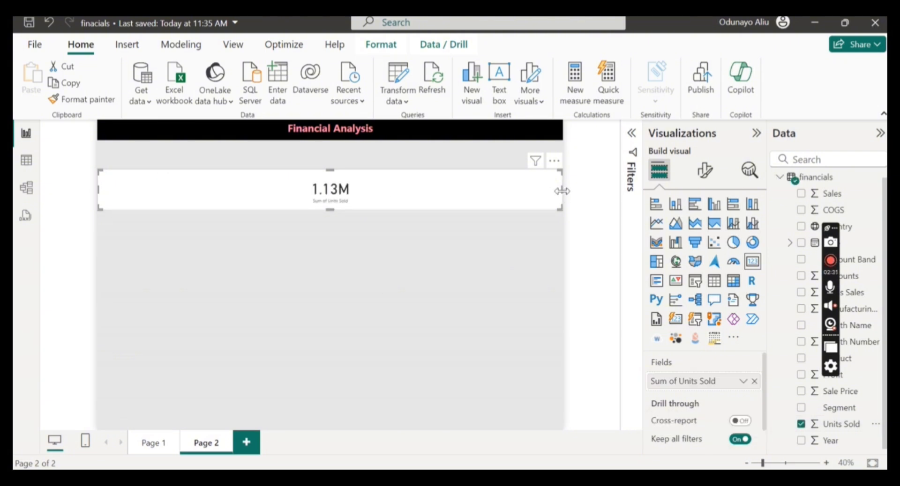
{"action": "left_click_drag", "start_coordinate": [561, 190], "coordinate": [181, 183]}
{"action": "left_click_drag", "start_coordinate": [162, 193], "coordinate": [166, 169]}
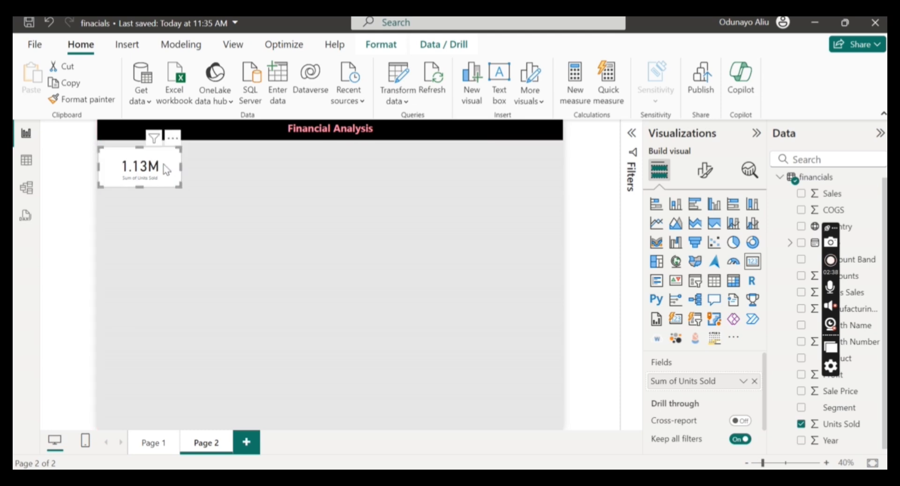
{"action": "key", "text": "Right"}
{"action": "key", "text": "Up"}
{"action": "key", "text": "Up"}
{"action": "key", "text": "Left"}
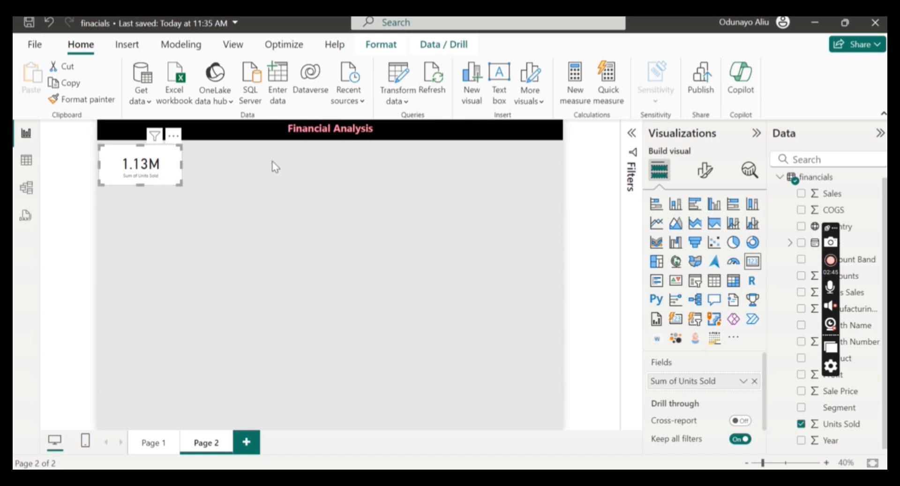
{"action": "left_click", "coordinate": [212, 167]}
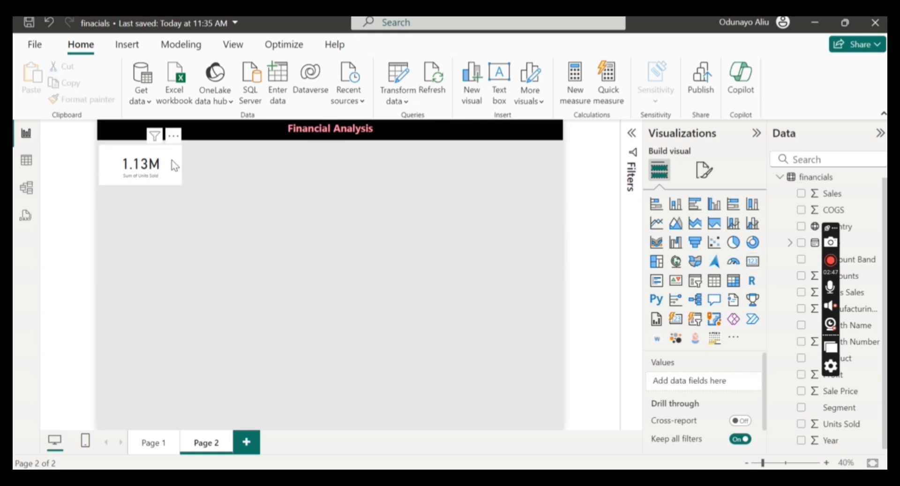
Make four copies of the Units Sold card on the page
{"action": "left_click", "coordinate": [174, 165]}
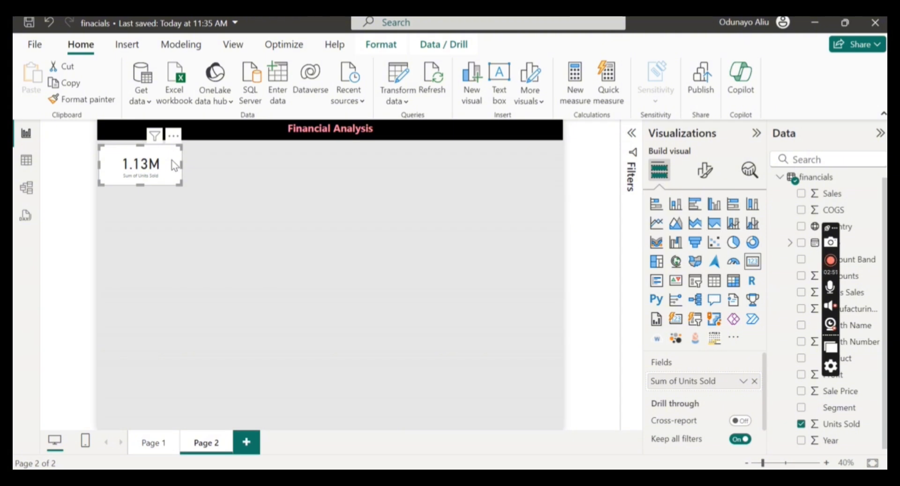
{"action": "key", "text": "ctrl+c"}
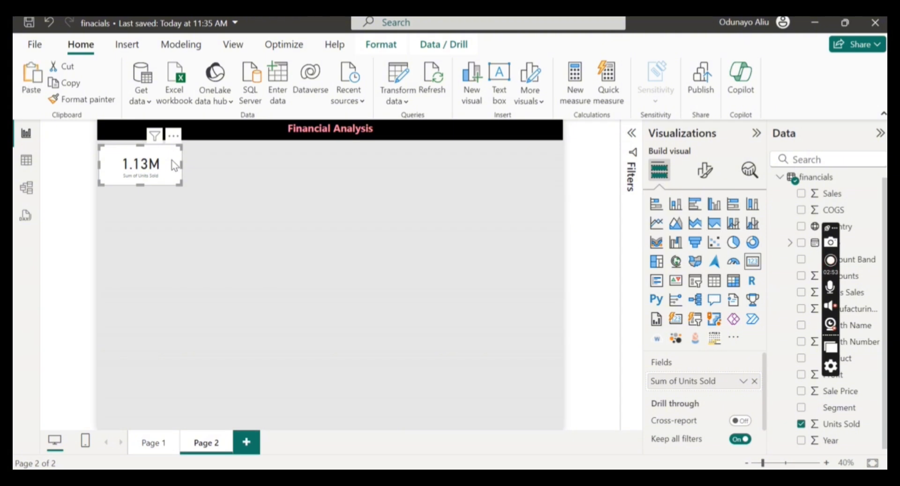
{"action": "key", "text": "ctrl+v"}
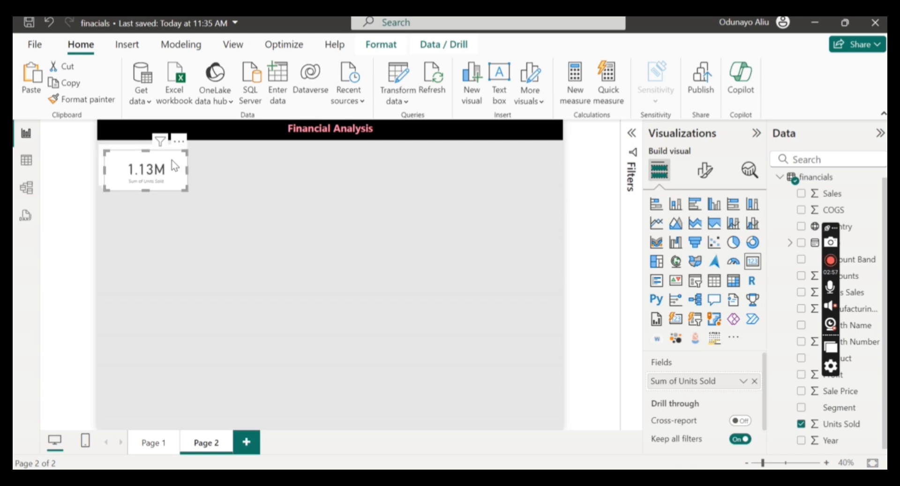
{"action": "key", "text": "ctrl+v"}
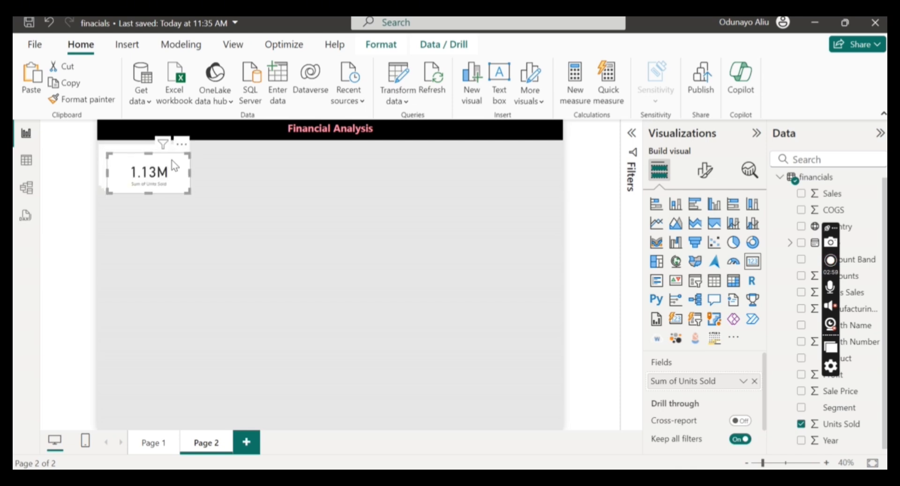
{"action": "key", "text": "ctrl+v"}
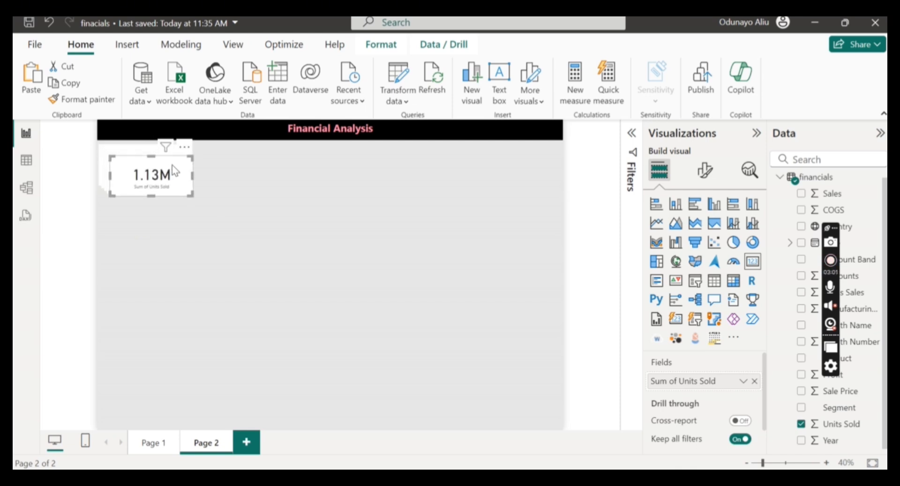
Arrange the copied cards beside the original in one aligned row of five beneath the title banner
{"action": "left_click_drag", "start_coordinate": [173, 171], "coordinate": [536, 159]}
{"action": "left_click_drag", "start_coordinate": [149, 172], "coordinate": [423, 164]}
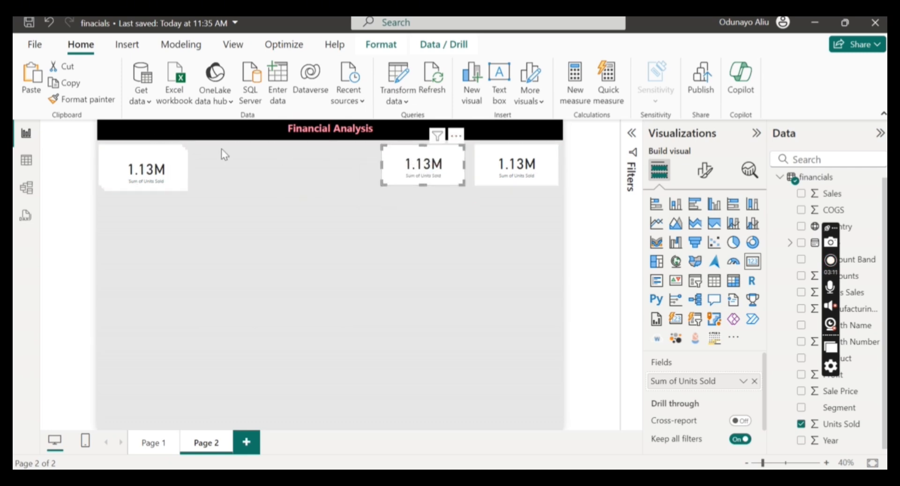
{"action": "left_click_drag", "start_coordinate": [139, 169], "coordinate": [285, 199]}
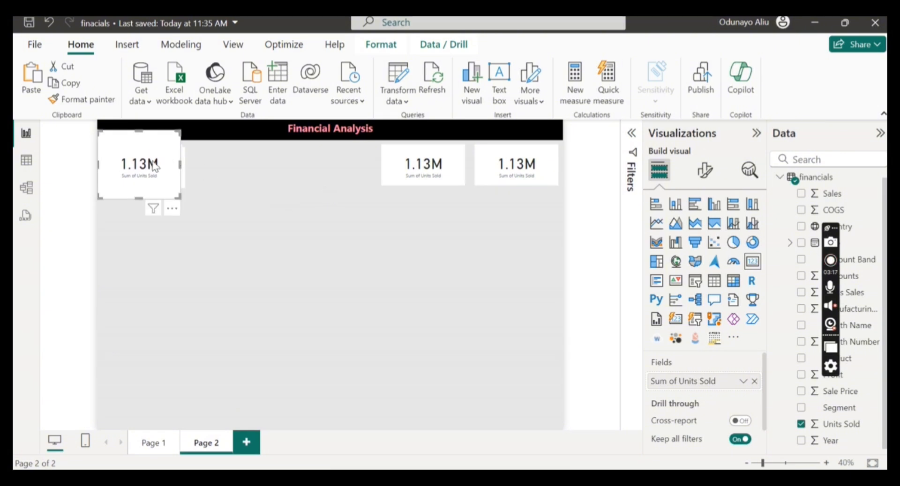
{"action": "key", "text": "ctrl+z"}
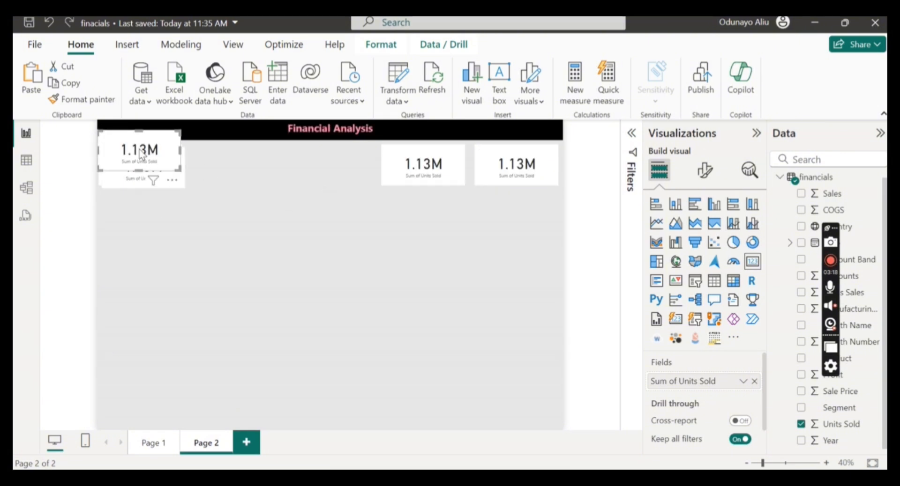
{"action": "key", "text": "ctrl+v"}
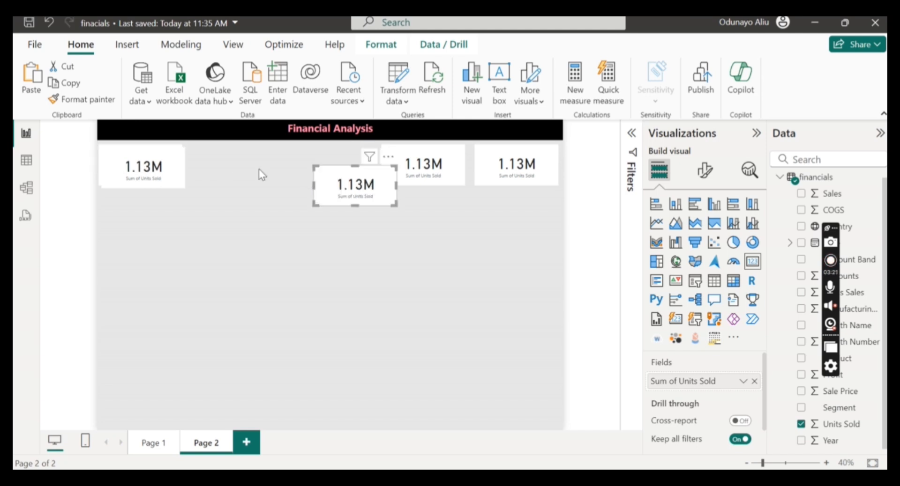
{"action": "left_click_drag", "start_coordinate": [354, 194], "coordinate": [329, 175]}
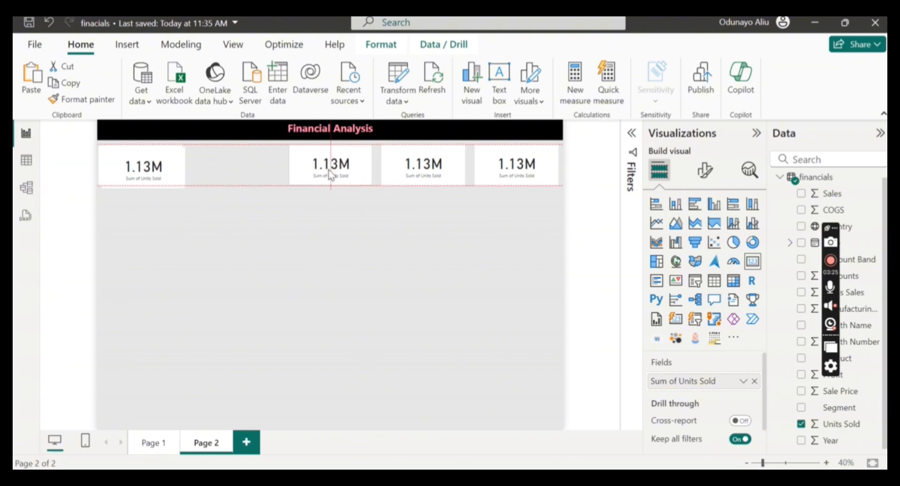
{"action": "left_click_drag", "start_coordinate": [156, 166], "coordinate": [243, 164]}
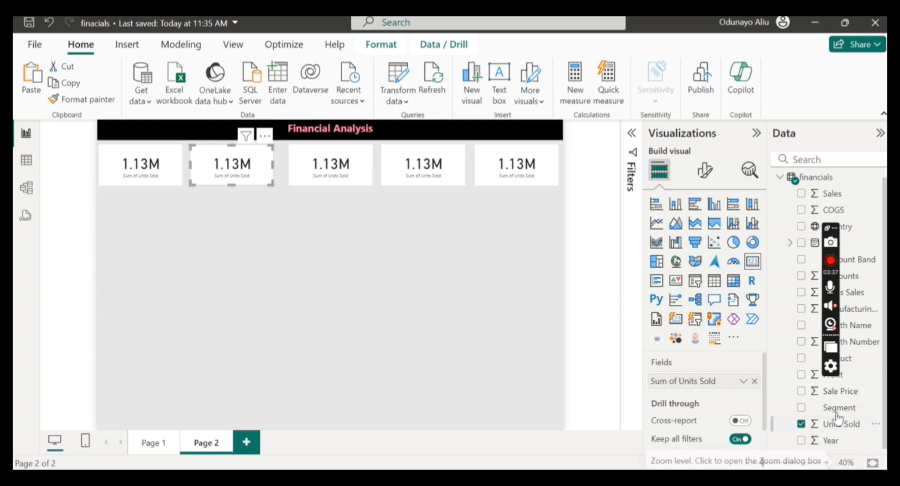
Replace Units Sold with Profit in the second card and increase the Profit column's decimal places
{"action": "left_click", "coordinate": [800, 425]}
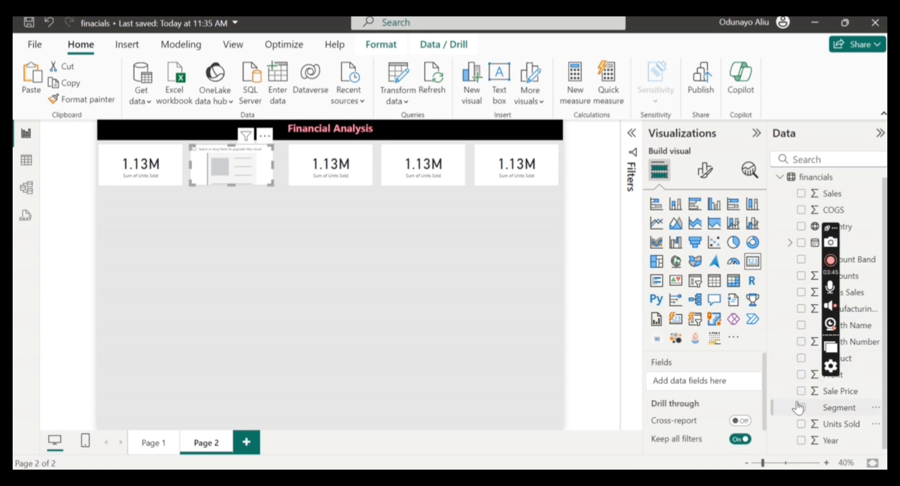
{"action": "scroll", "coordinate": [798, 408], "scroll_direction": "up", "scroll_amount": 1}
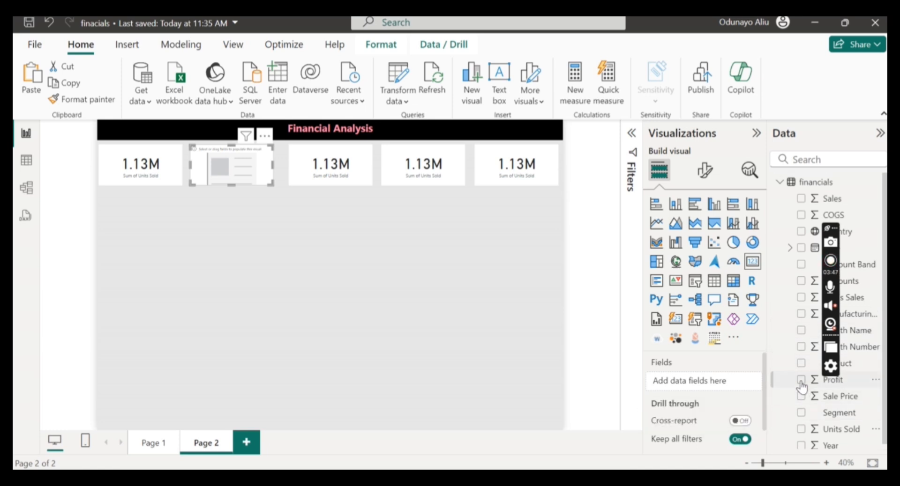
{"action": "left_click", "coordinate": [800, 381]}
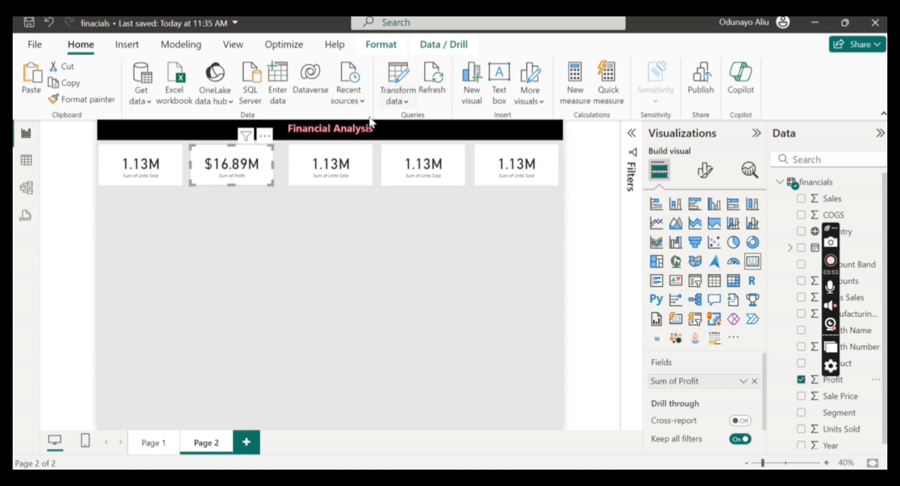
{"action": "left_click", "coordinate": [815, 383]}
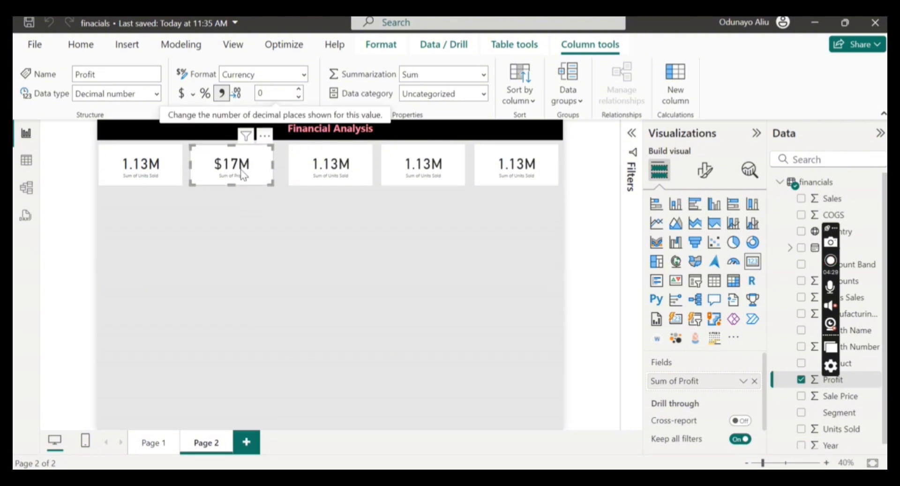
{"action": "left_click", "coordinate": [299, 90]}
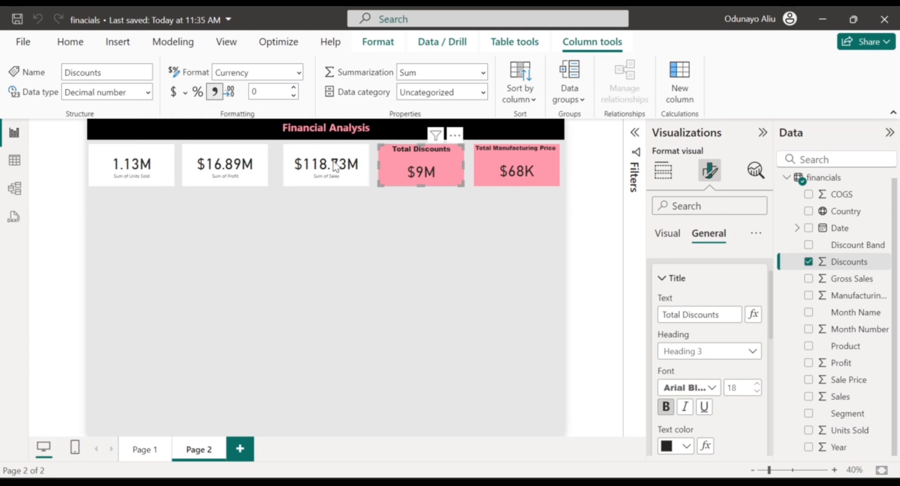
Copy the Total Discounts card's formatting onto the Sales card with Format painter
{"action": "left_click", "coordinate": [59, 47]}
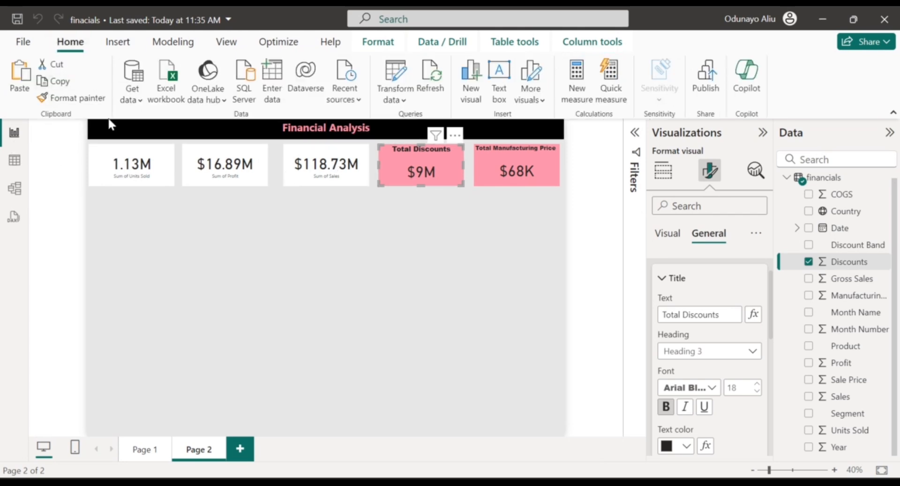
{"action": "left_click", "coordinate": [86, 101]}
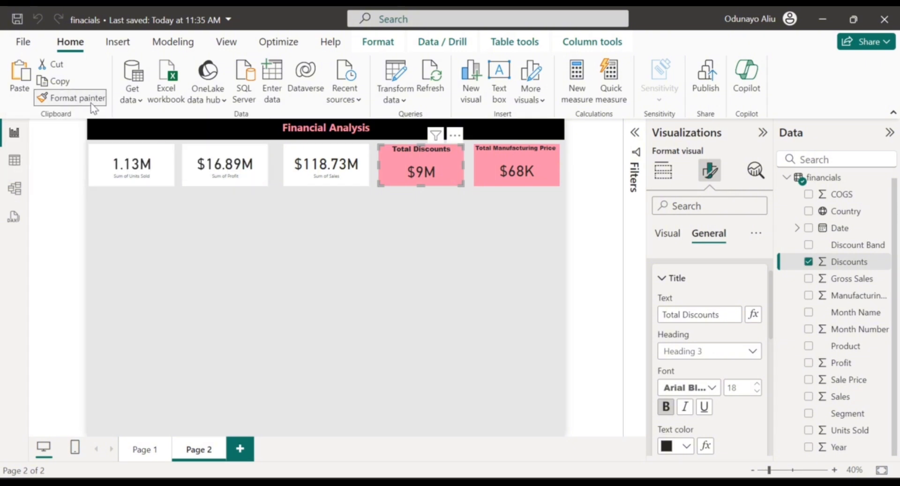
{"action": "left_click", "coordinate": [302, 152]}
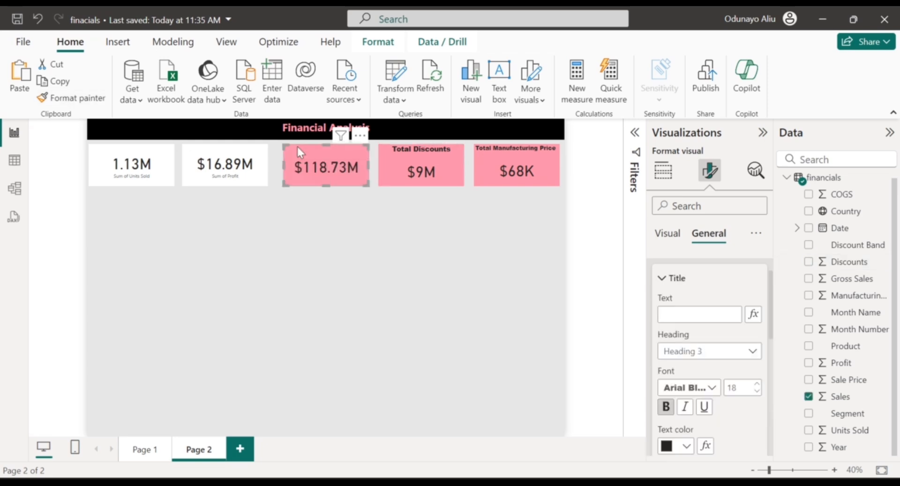
Enter "Total Sales" as the title of the Sales card
{"action": "left_click", "coordinate": [686, 317]}
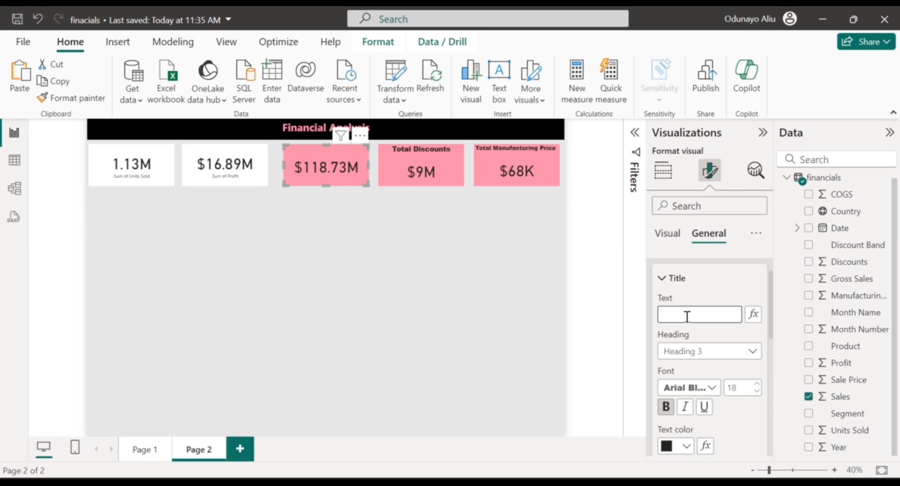
{"action": "type", "text": "Total sales"}
{"action": "left_click", "coordinate": [686, 317]}
{"action": "key", "text": "BackSpace"}
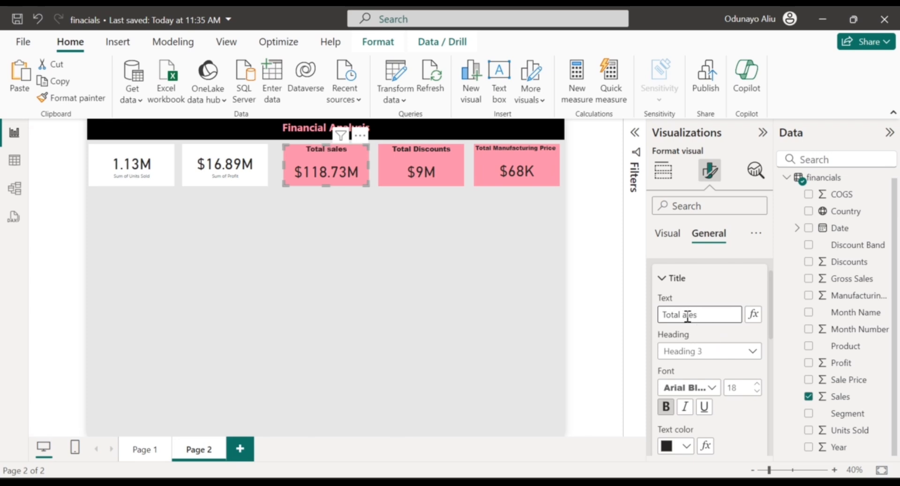
{"action": "type", "text": "S"}
Copy the Total Sales card's formatting onto the Profit card with Format painter
{"action": "scroll", "coordinate": [698, 357], "scroll_direction": "down", "scroll_amount": 3}
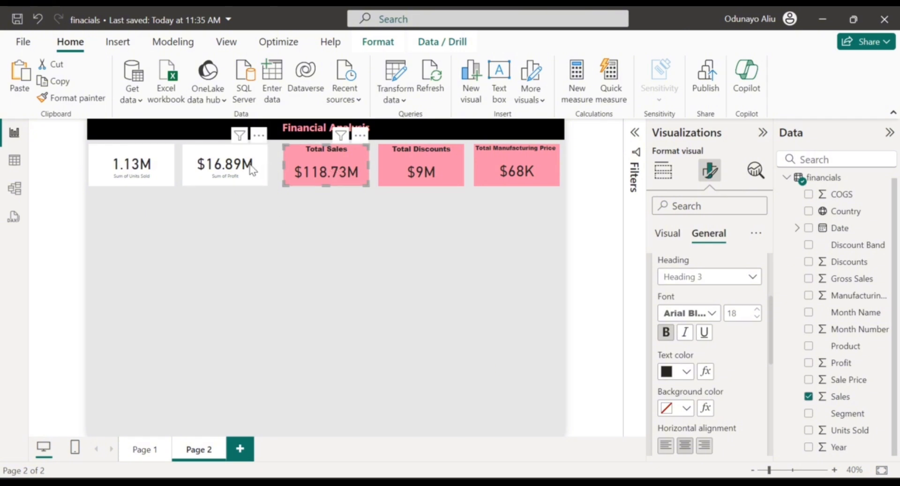
{"action": "left_click", "coordinate": [61, 98]}
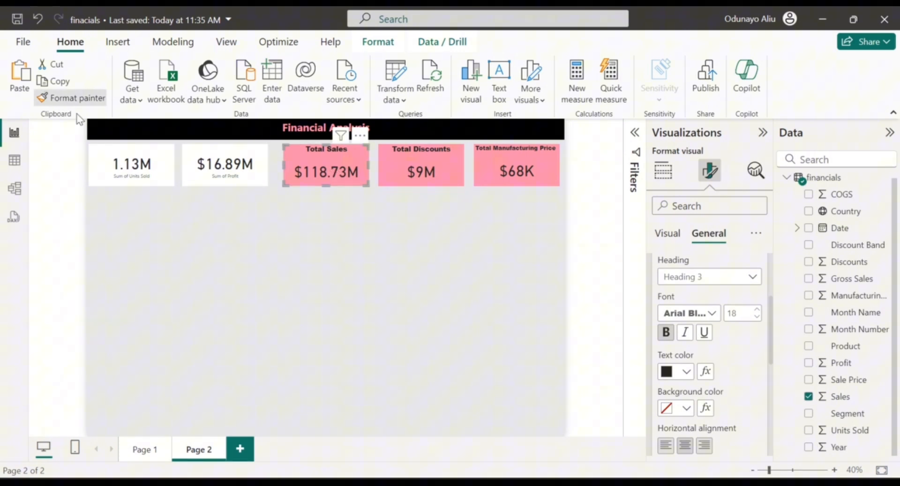
{"action": "left_click", "coordinate": [246, 168]}
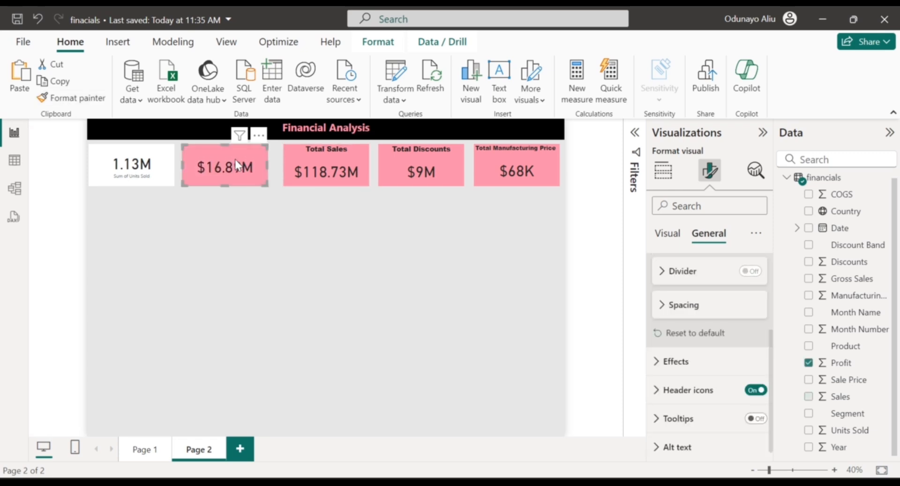
Copy the Profit card's formatting onto the Units Sold card with Format painter and title that card "Total Units Sold"
{"action": "left_click", "coordinate": [62, 98]}
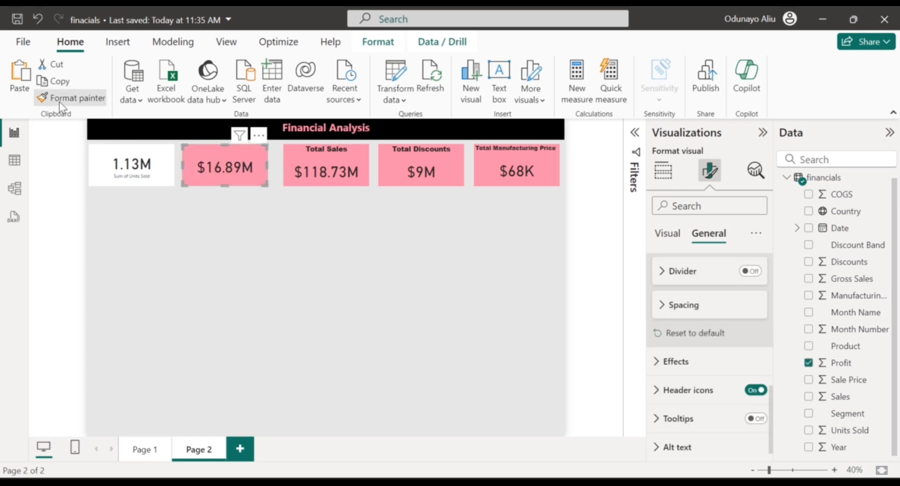
{"action": "left_click", "coordinate": [163, 170]}
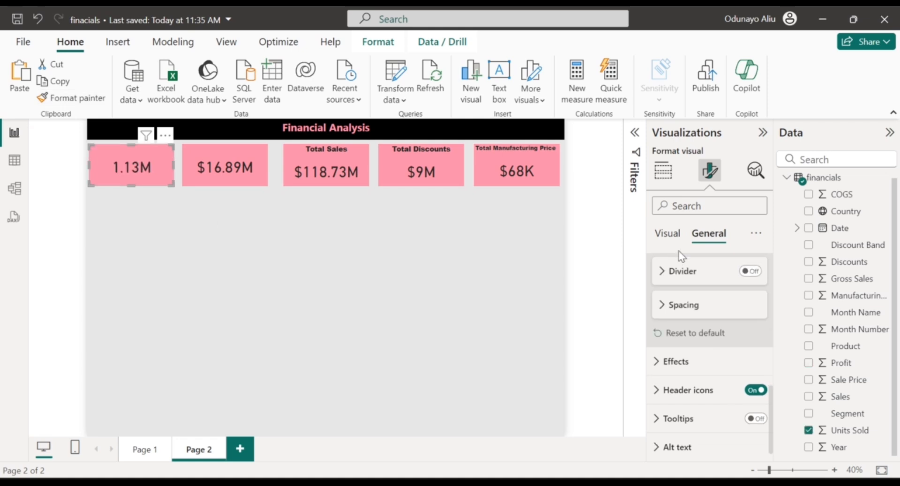
{"action": "left_click", "coordinate": [665, 236]}
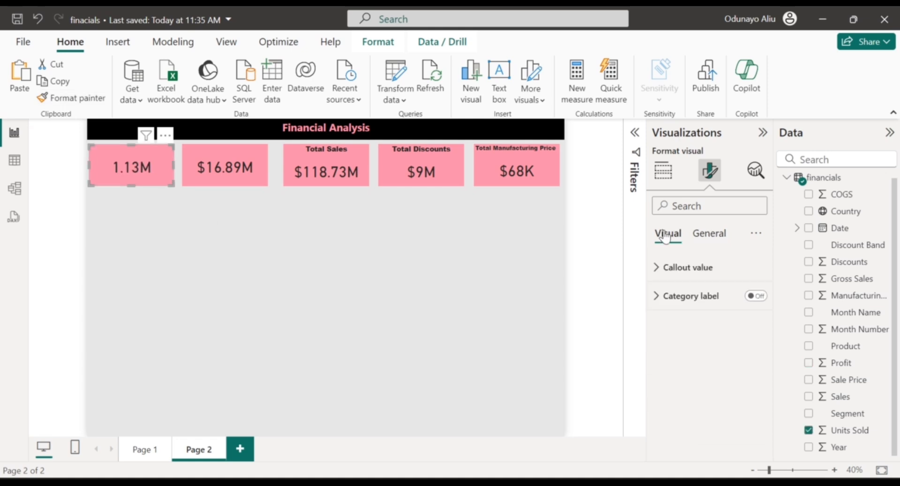
{"action": "left_click", "coordinate": [684, 274]}
{"action": "scroll", "coordinate": [692, 373], "scroll_direction": "down", "scroll_amount": 1}
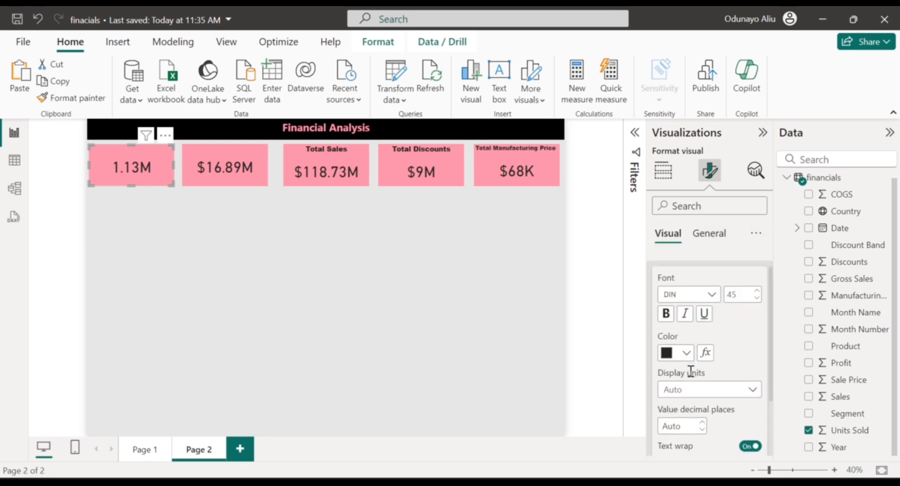
{"action": "scroll", "coordinate": [689, 335], "scroll_direction": "down", "scroll_amount": 1}
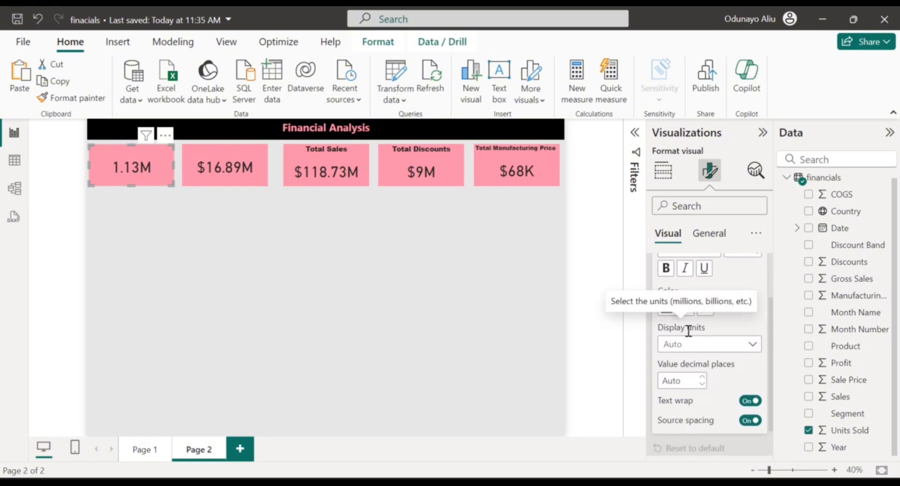
{"action": "scroll", "coordinate": [687, 331], "scroll_direction": "up", "scroll_amount": 2}
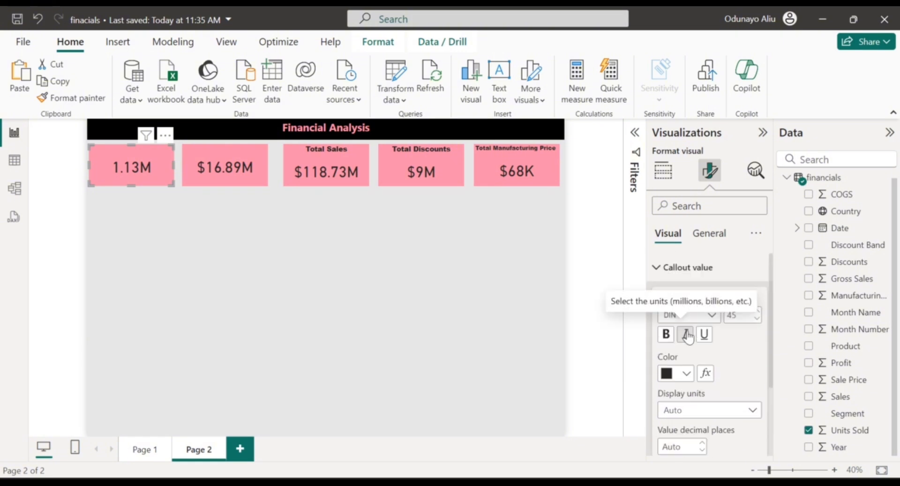
{"action": "left_click", "coordinate": [706, 241]}
{"action": "left_click", "coordinate": [686, 368]}
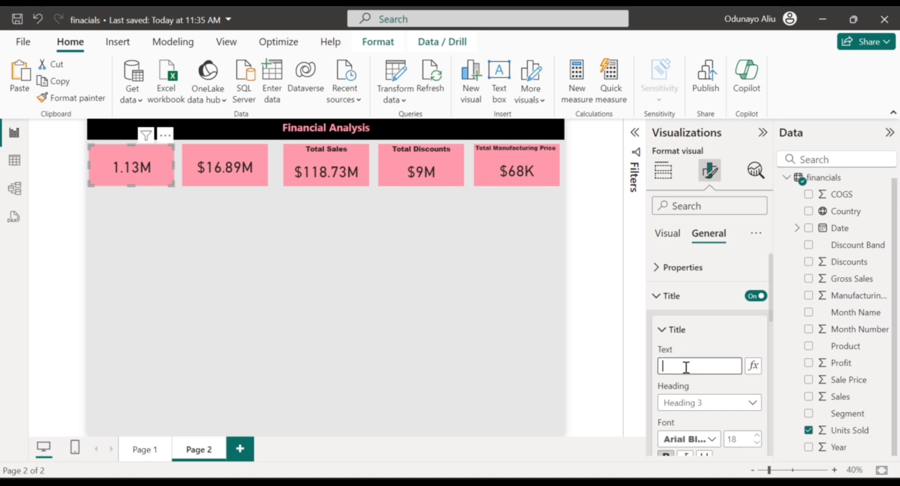
{"action": "type", "text": "Total Units Sold"}
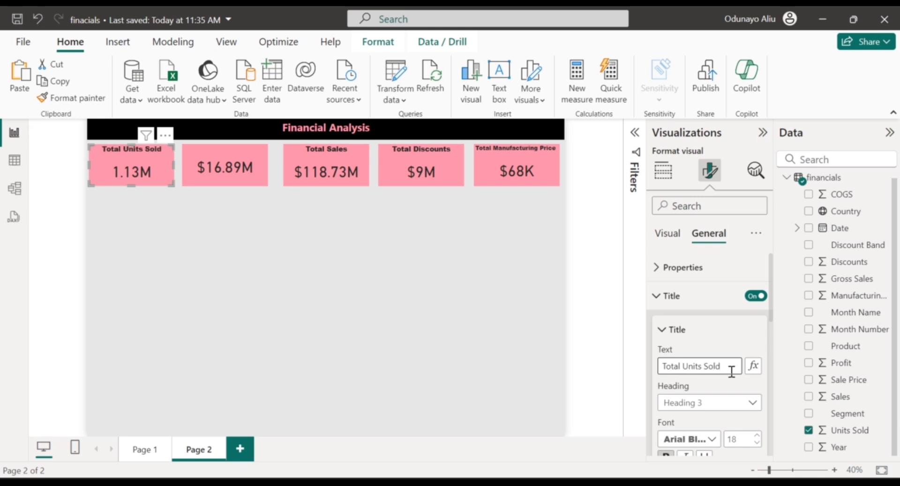
Try white for the Total Units Sold card's title text color and settle on black
{"action": "scroll", "coordinate": [734, 375], "scroll_direction": "down", "scroll_amount": 2}
{"action": "scroll", "coordinate": [673, 330], "scroll_direction": "down", "scroll_amount": 2}
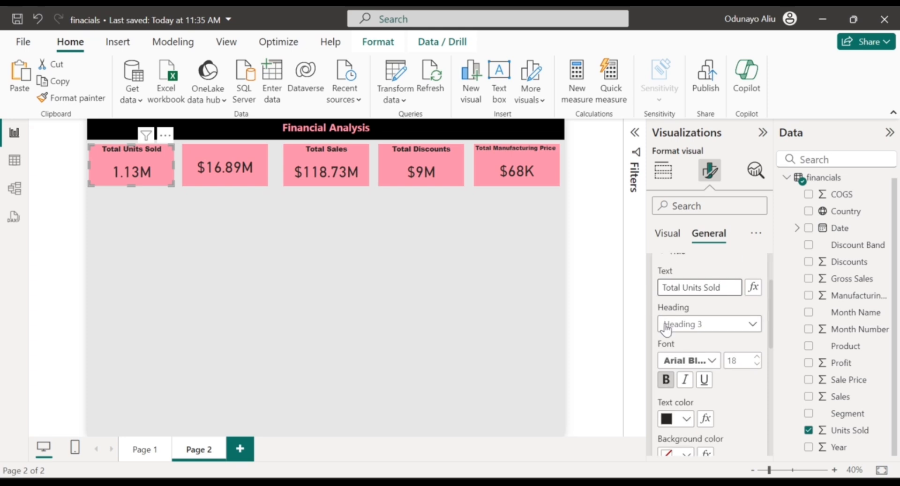
{"action": "left_click", "coordinate": [684, 419]}
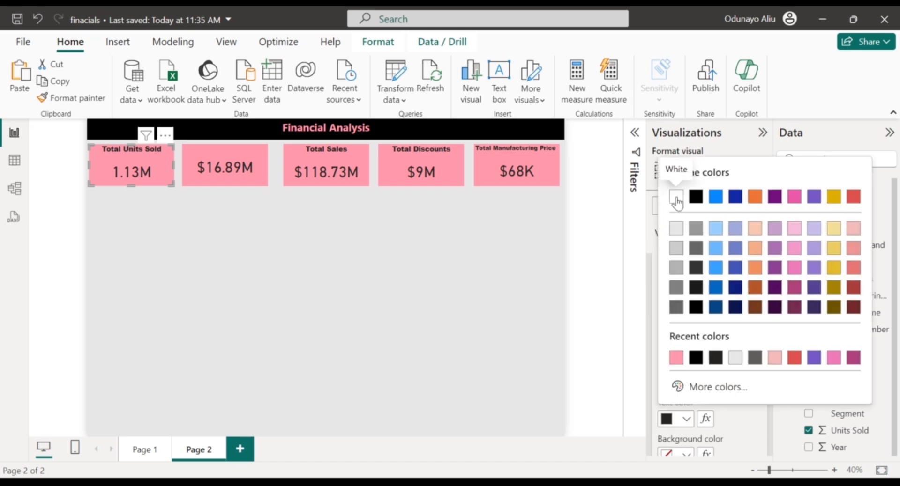
{"action": "left_click", "coordinate": [677, 203]}
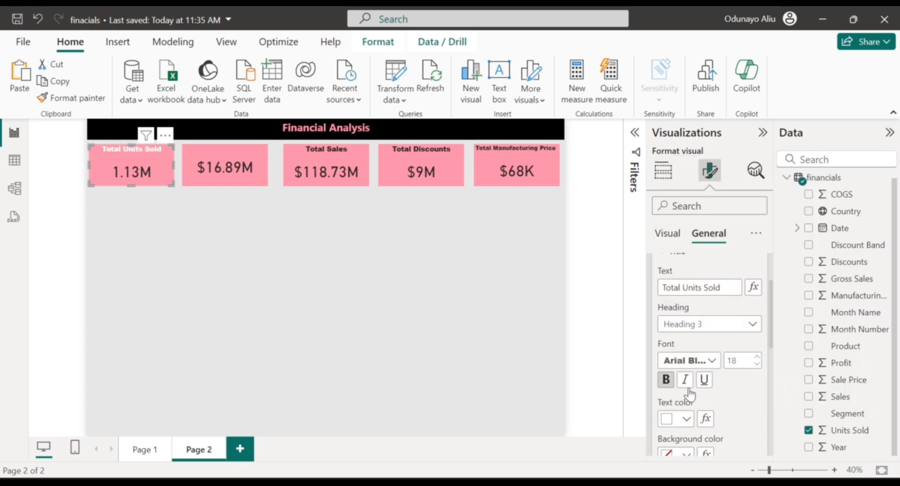
{"action": "left_click", "coordinate": [687, 419]}
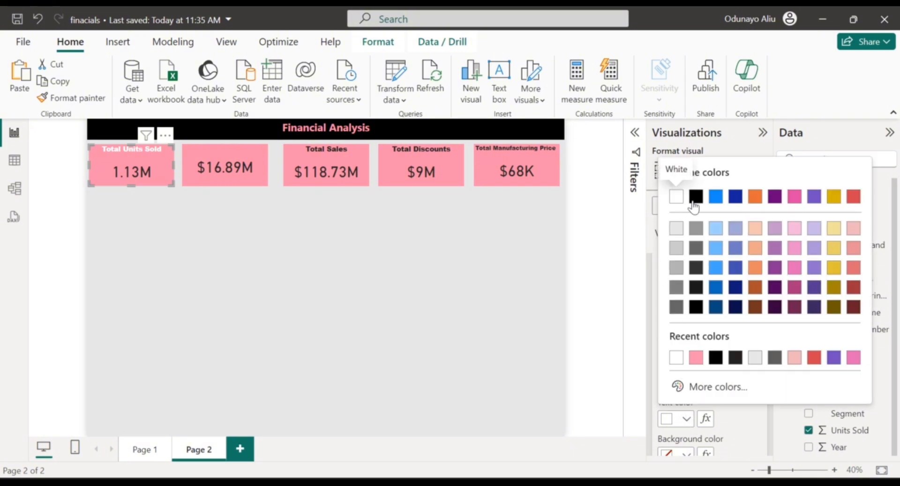
{"action": "left_click", "coordinate": [694, 199]}
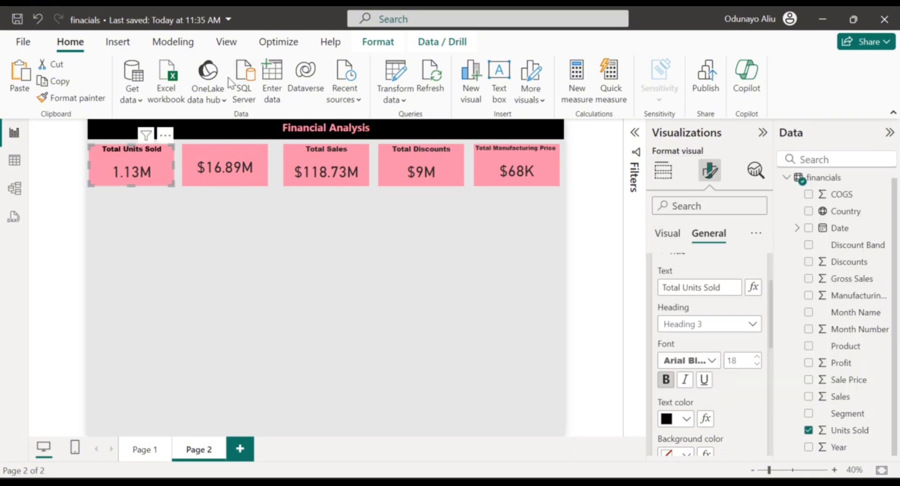
Enter "Total Profit" as the title of the Profit card
{"action": "left_click", "coordinate": [232, 145]}
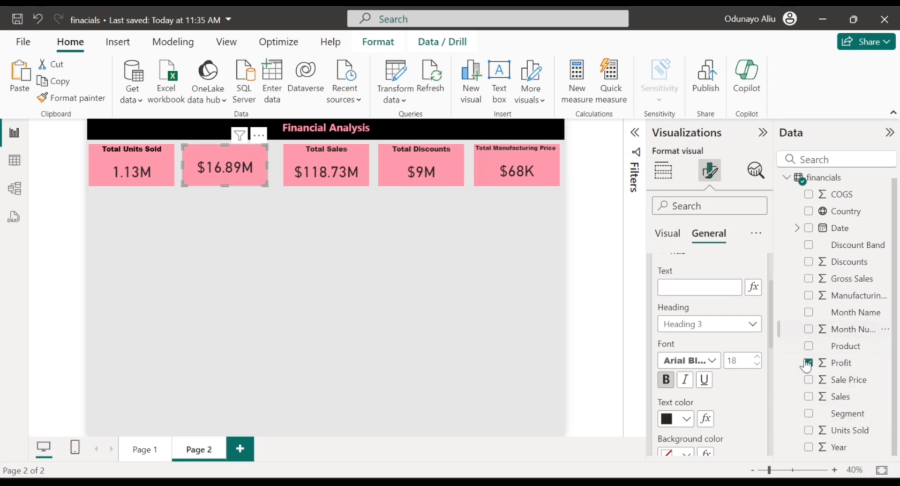
{"action": "left_click", "coordinate": [672, 293]}
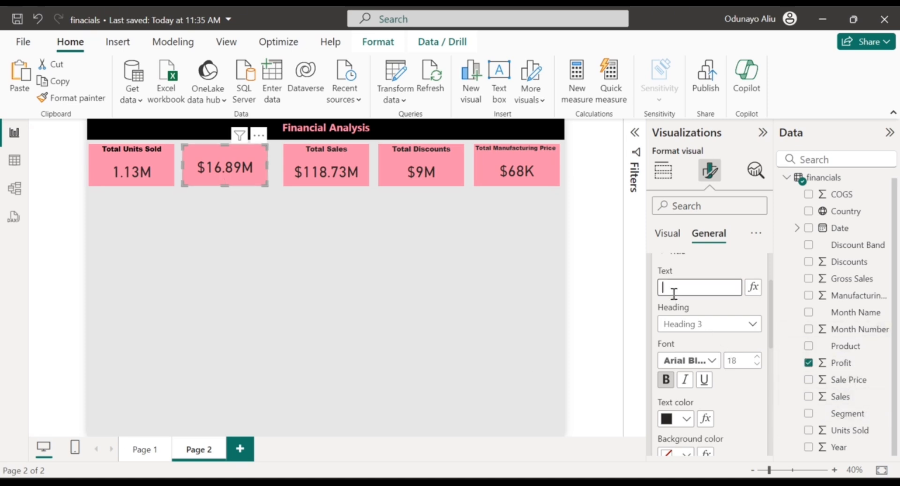
{"action": "type", "text": "T"}
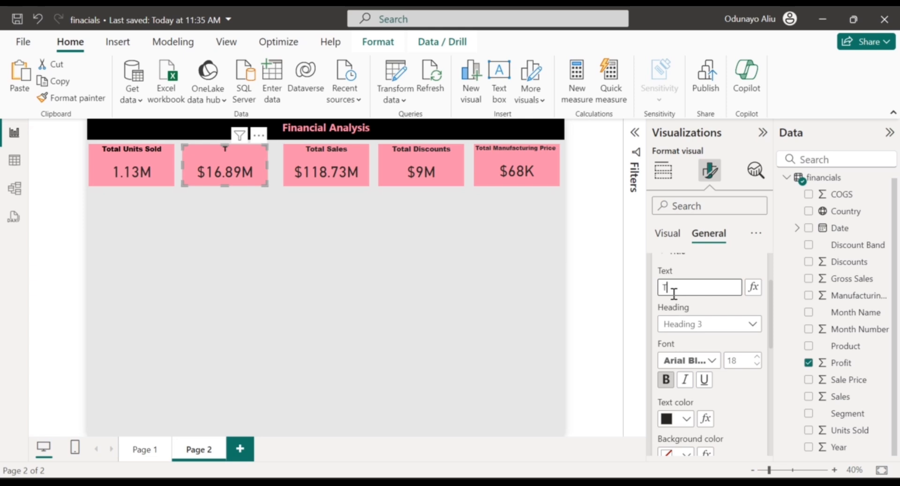
{"action": "type", "text": "otal Profit"}
Turn on the visual border for the Total Profit card, keeping its color black
{"action": "scroll", "coordinate": [673, 295], "scroll_direction": "up", "scroll_amount": 2}
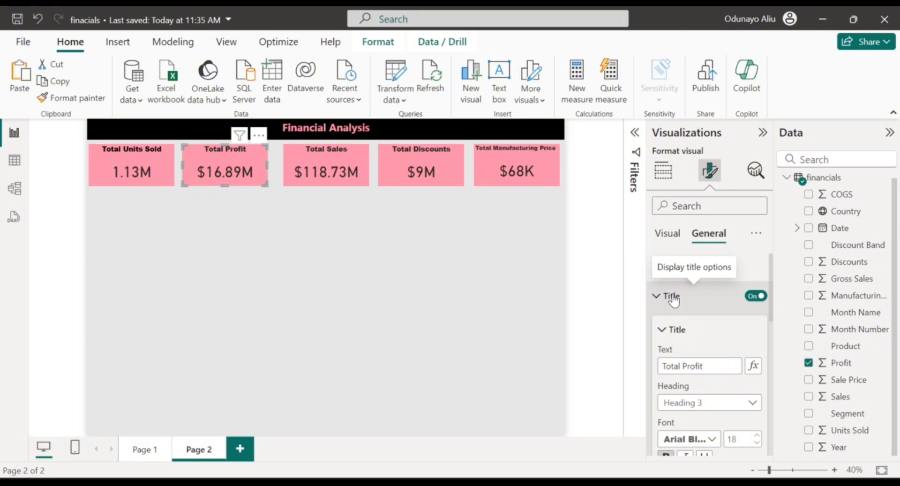
{"action": "left_click", "coordinate": [673, 297]}
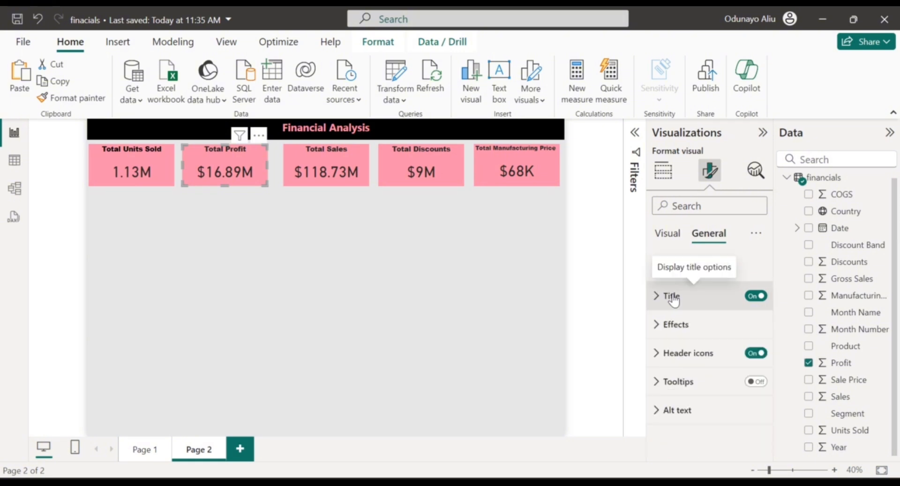
{"action": "left_click", "coordinate": [688, 333]}
{"action": "scroll", "coordinate": [698, 393], "scroll_direction": "down", "scroll_amount": 1}
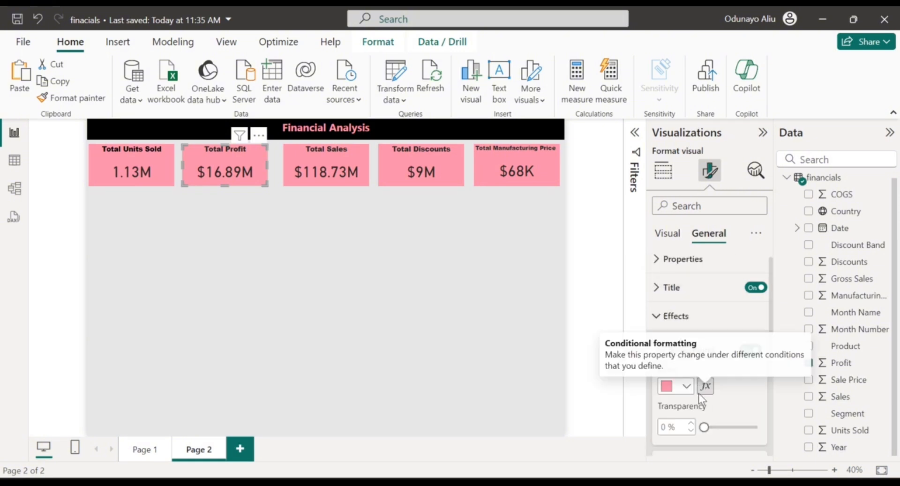
{"action": "scroll", "coordinate": [698, 394], "scroll_direction": "down", "scroll_amount": 2}
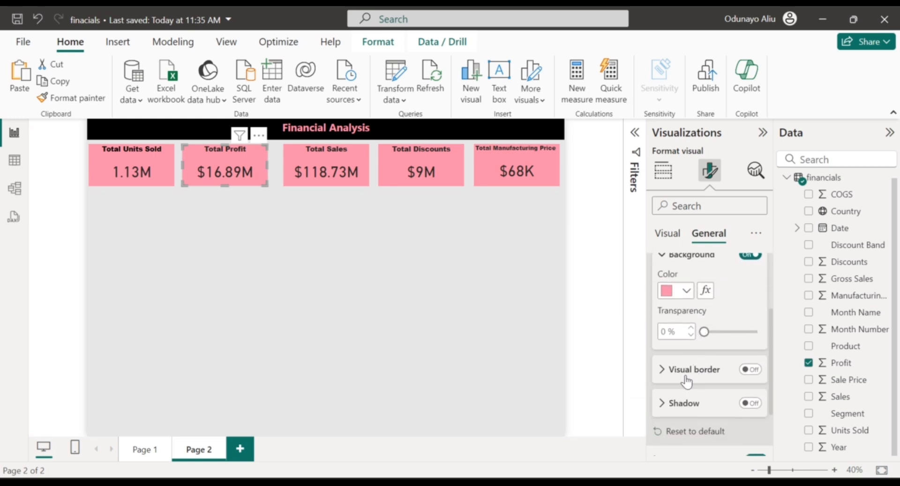
{"action": "left_click", "coordinate": [685, 378]}
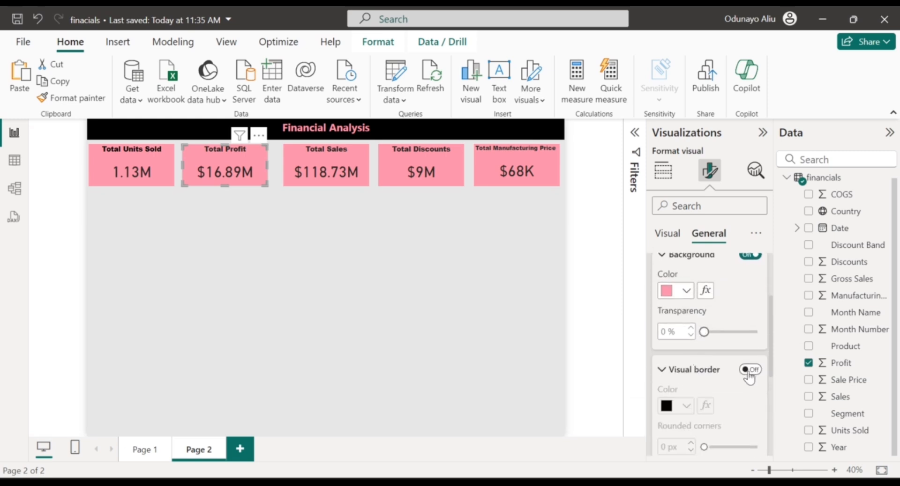
{"action": "left_click", "coordinate": [750, 371]}
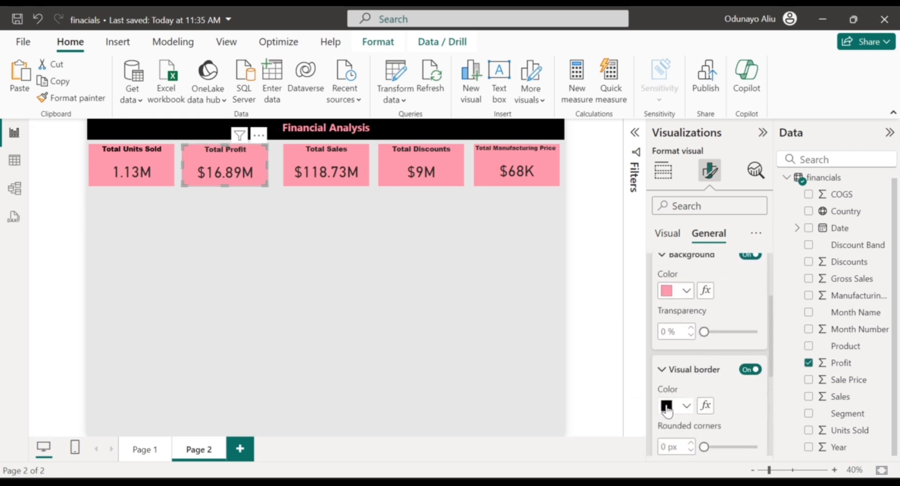
{"action": "left_click", "coordinate": [684, 407]}
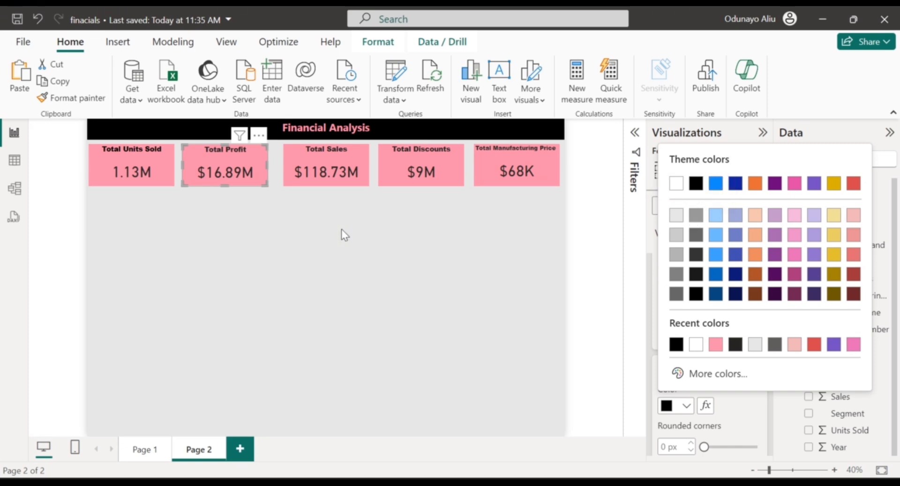
{"action": "key", "text": "Escape"}
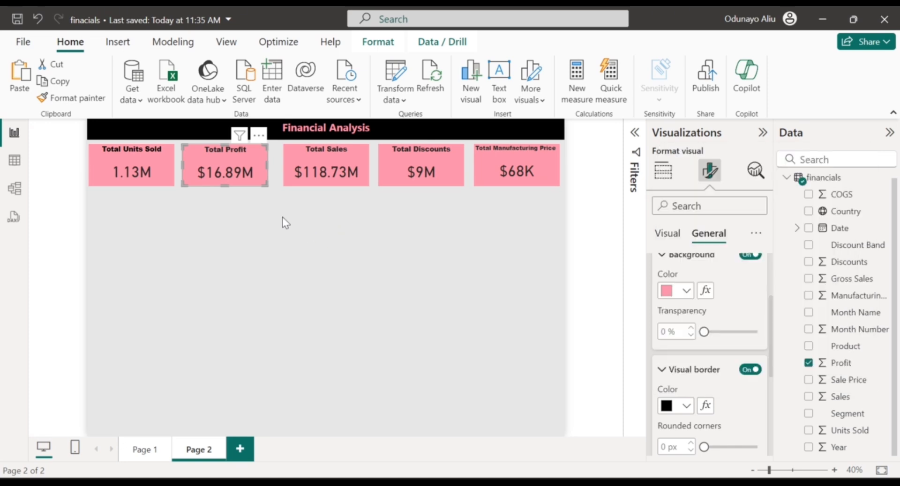
Set the rounded corners of the Total Profit card's border to 9 px
{"action": "left_click", "coordinate": [305, 173]}
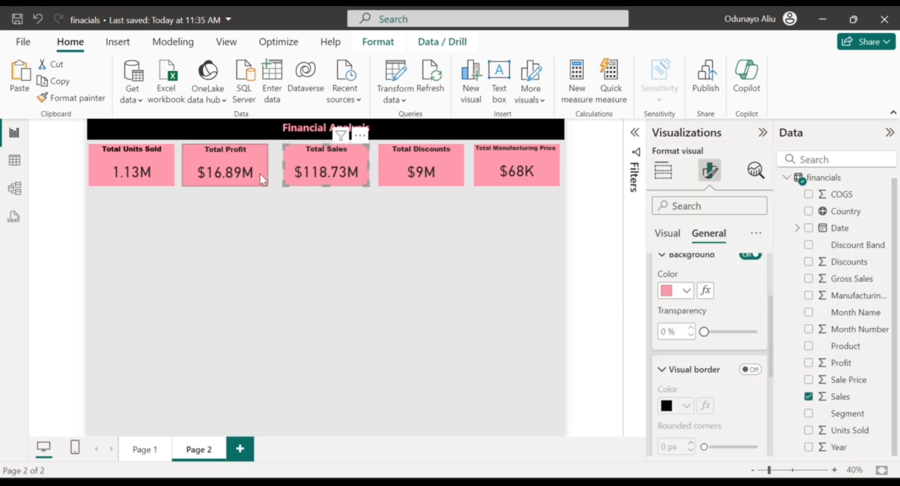
{"action": "left_click", "coordinate": [238, 173]}
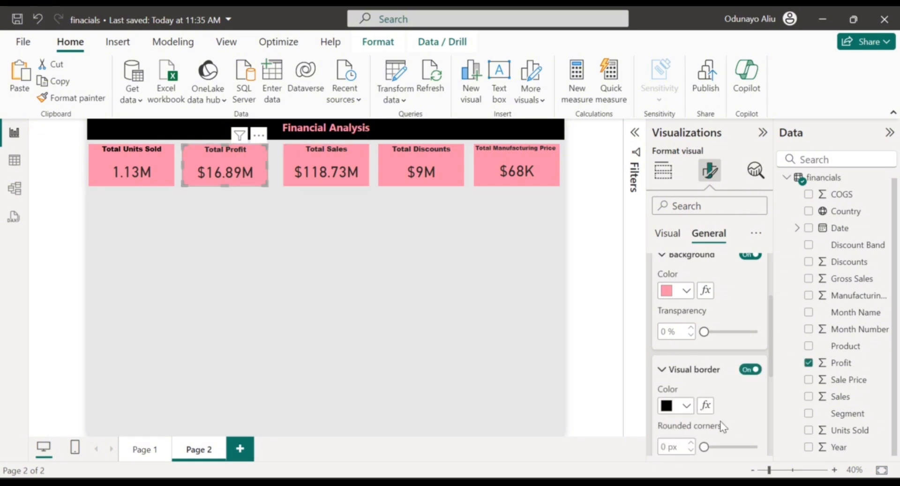
{"action": "left_click_drag", "start_coordinate": [704, 446], "coordinate": [719, 447]}
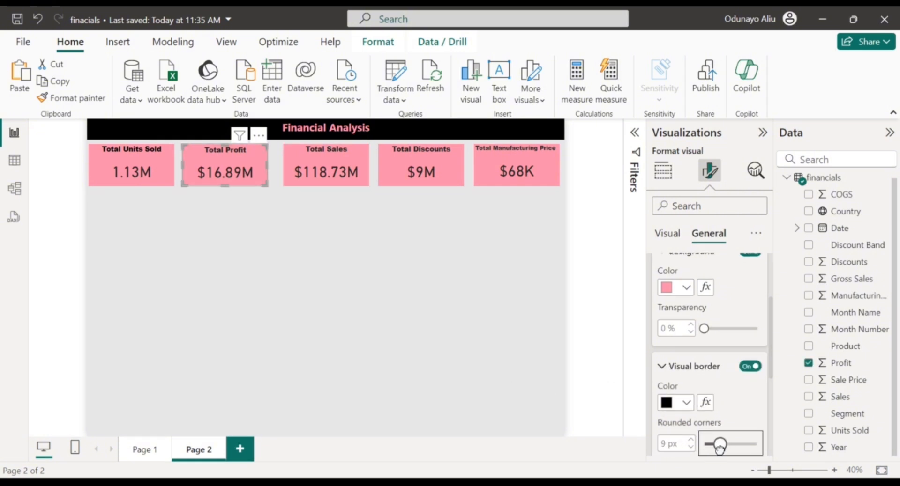
{"action": "left_click", "coordinate": [347, 164]}
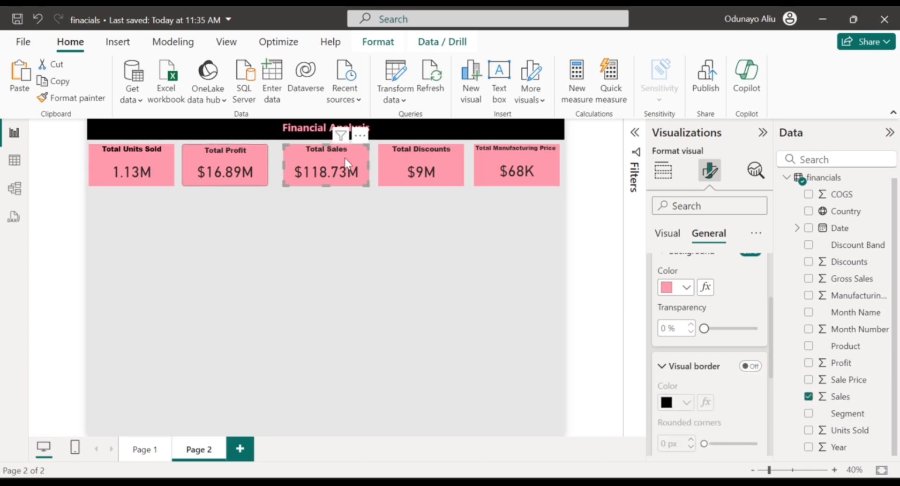
Use Format painter to carry the Total Profit card's rounded border formatting to the Total Units Sold, Total Sales, Total Discounts and Total Manufacturing Price cards
{"action": "left_click", "coordinate": [192, 155]}
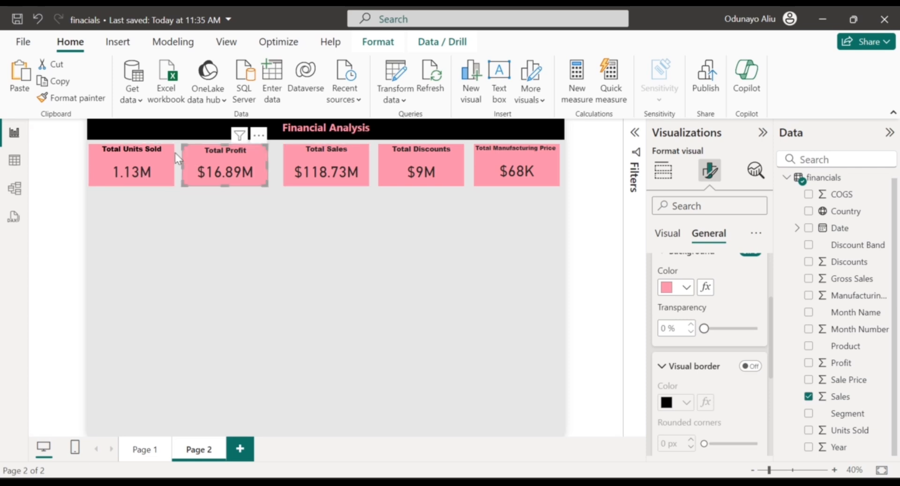
{"action": "left_click", "coordinate": [84, 101]}
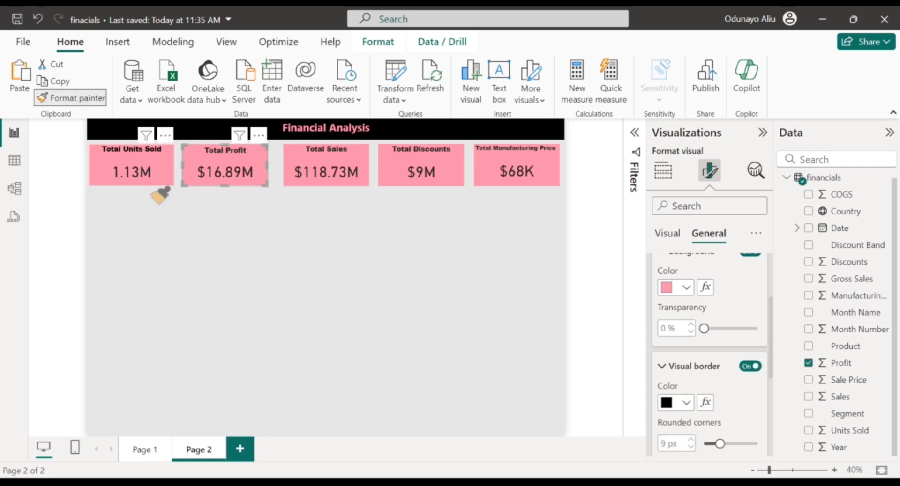
{"action": "left_click", "coordinate": [164, 160]}
{"action": "left_click", "coordinate": [86, 98]}
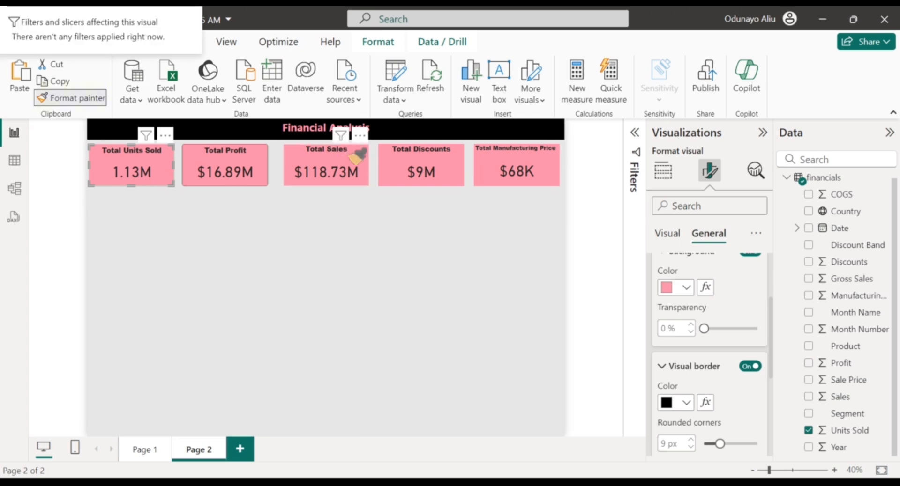
{"action": "left_click", "coordinate": [356, 156]}
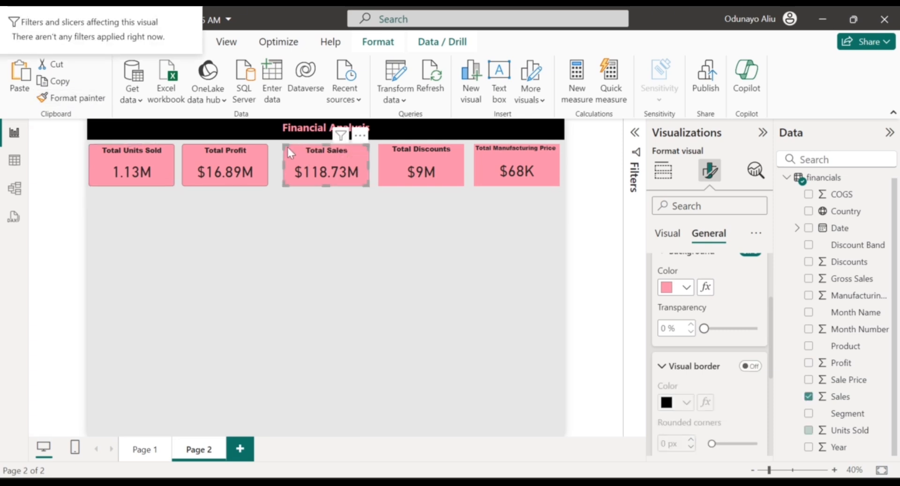
{"action": "left_click", "coordinate": [94, 100]}
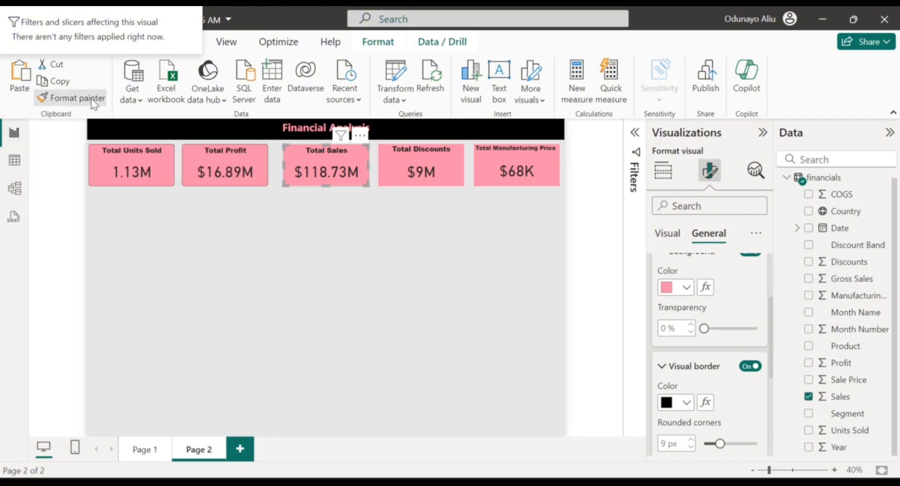
{"action": "left_click", "coordinate": [449, 170]}
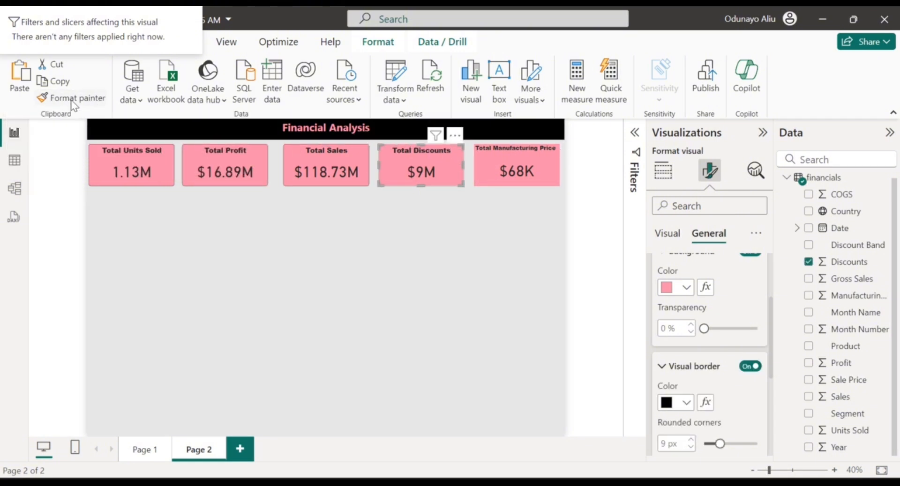
{"action": "left_click", "coordinate": [500, 169]}
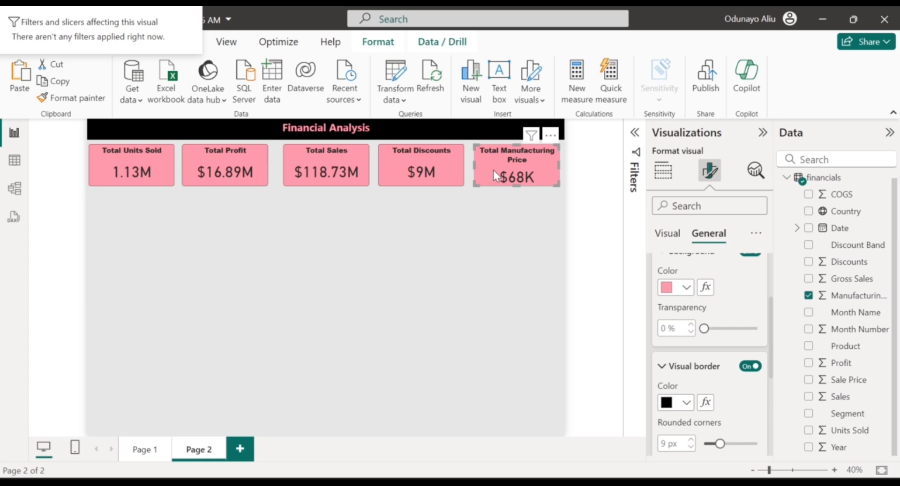
Close the gaps beside the Total Sales and Total Discounts cards and widen the Total Manufacturing Price card until its title fits one line
{"action": "left_click", "coordinate": [246, 164]}
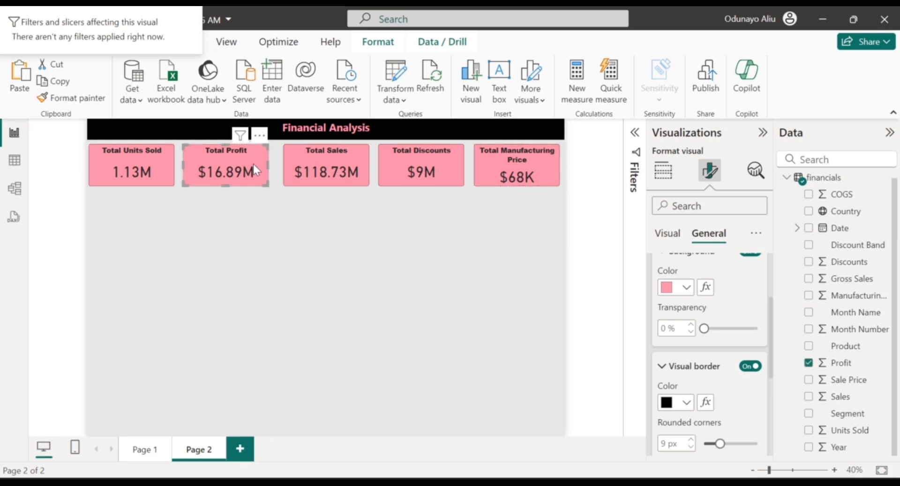
{"action": "left_click_drag", "start_coordinate": [300, 158], "coordinate": [294, 158]}
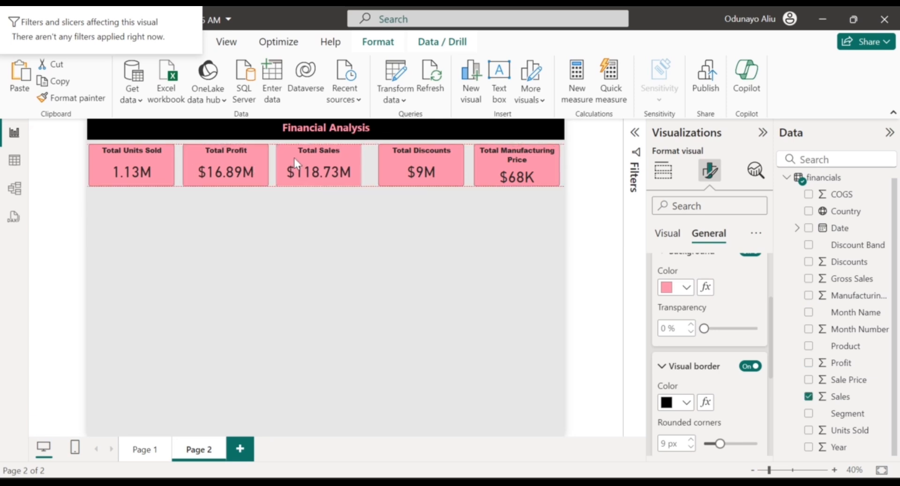
{"action": "left_click_drag", "start_coordinate": [379, 163], "coordinate": [369, 164]}
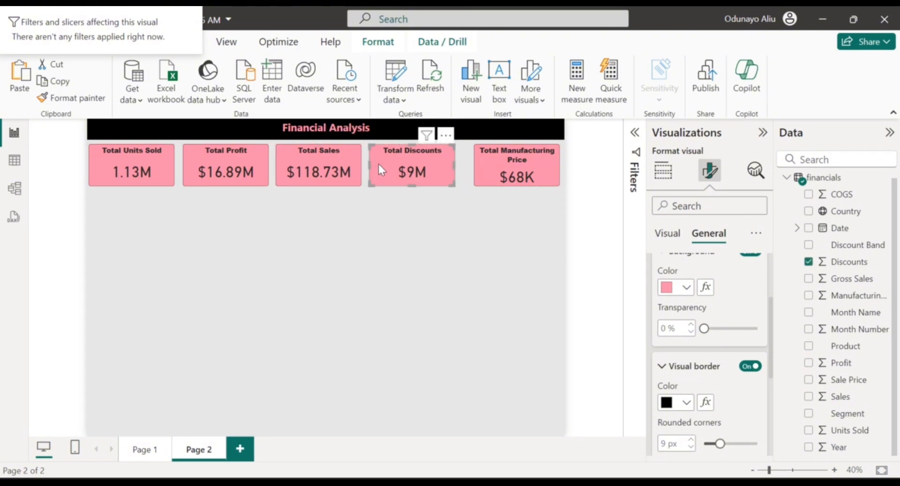
{"action": "left_click", "coordinate": [499, 174]}
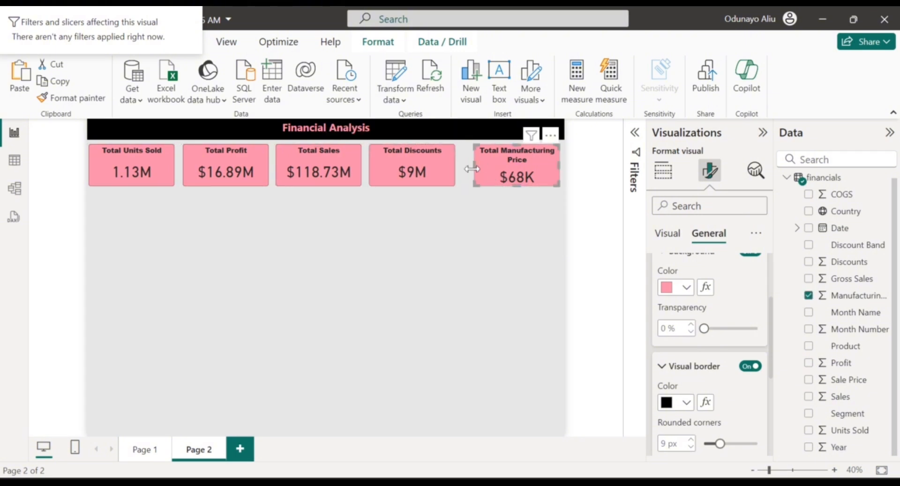
{"action": "left_click_drag", "start_coordinate": [474, 166], "coordinate": [457, 164]}
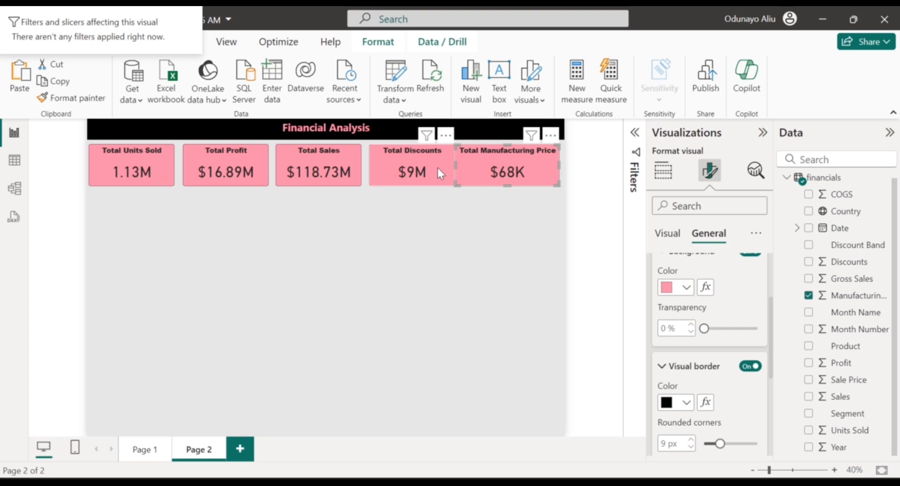
Nudge the Total Discounts, Total Sales and Total Profit cards leftward to even out the spacing across the KPI row
{"action": "left_click", "coordinate": [438, 170]}
{"action": "key", "text": "Left"}
{"action": "key", "text": "Left"}
{"action": "key", "text": "Left"}
{"action": "key", "text": "Left"}
{"action": "key", "text": "Left"}
{"action": "key", "text": "Left"}
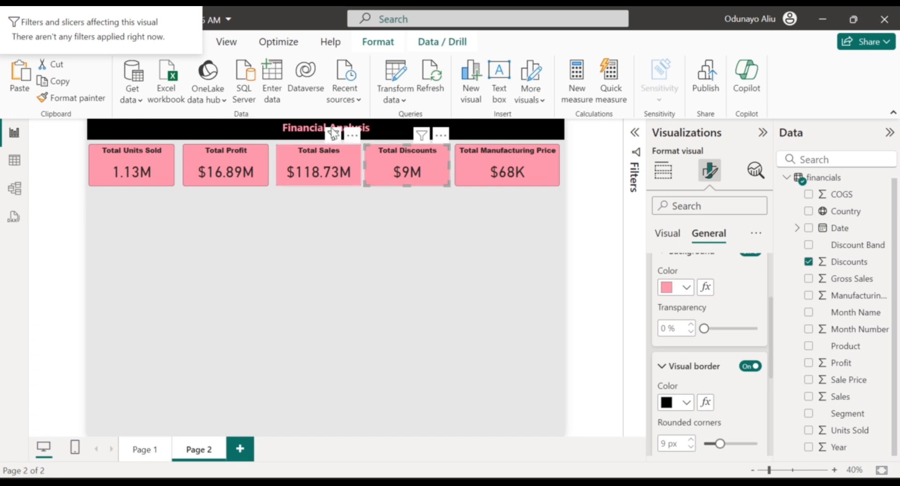
{"action": "left_click", "coordinate": [341, 154]}
{"action": "key", "text": "Left"}
{"action": "key", "text": "Left"}
{"action": "key", "text": "Left"}
{"action": "key", "text": "Left"}
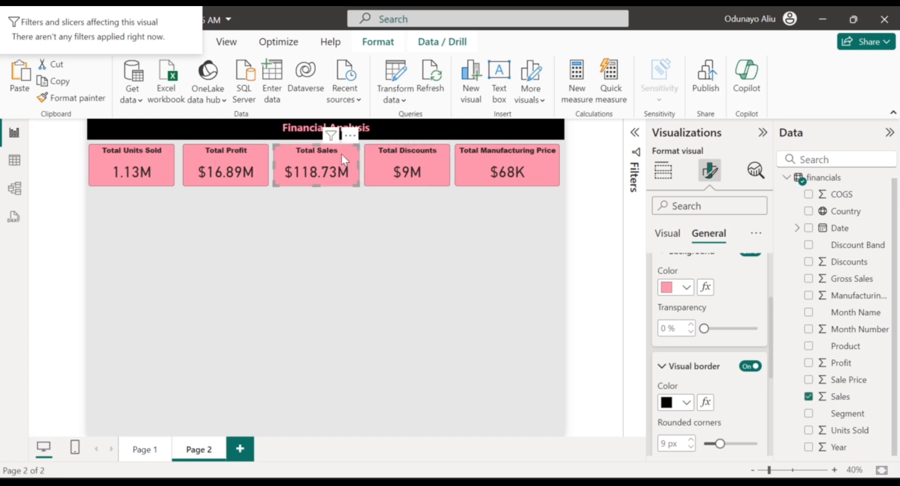
{"action": "left_click", "coordinate": [249, 162]}
{"action": "key", "text": "Left"}
{"action": "key", "text": "Left"}
{"action": "key", "text": "Left"}
{"action": "key", "text": "Left"}
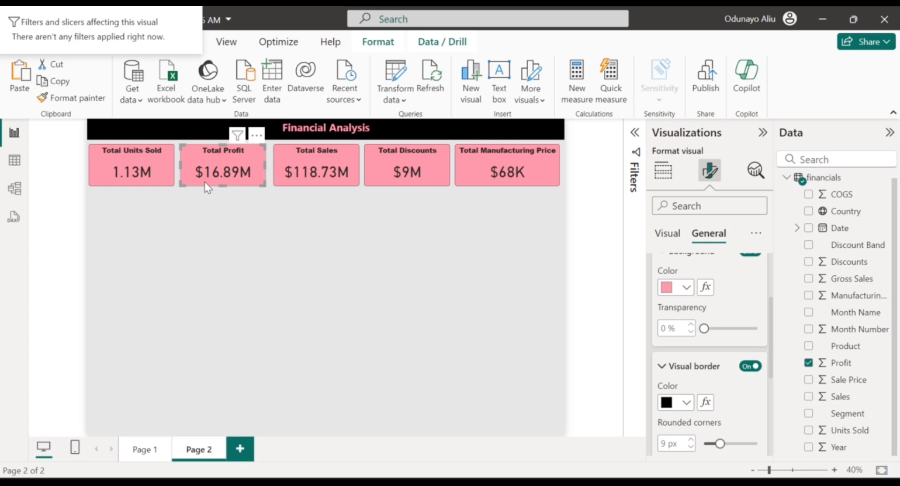
Make the callout value of the Total Profit card bold
{"action": "scroll", "coordinate": [692, 321], "scroll_direction": "up", "scroll_amount": 3}
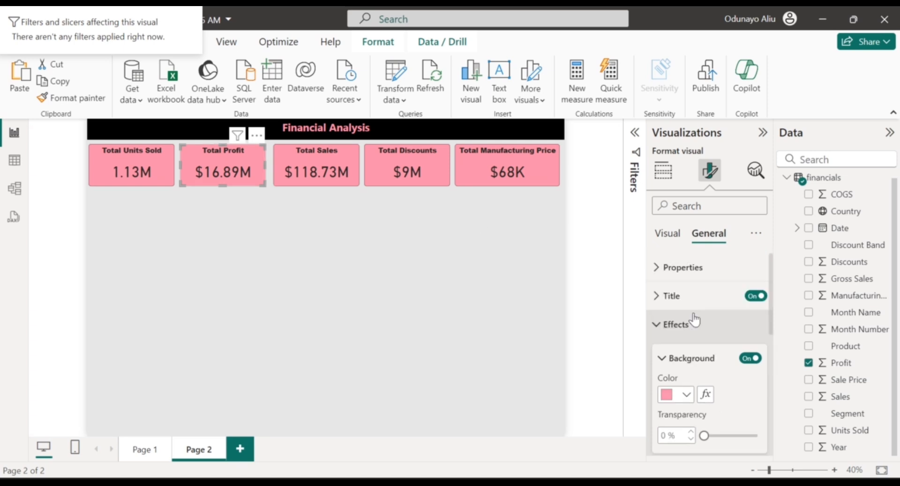
{"action": "left_click", "coordinate": [694, 323]}
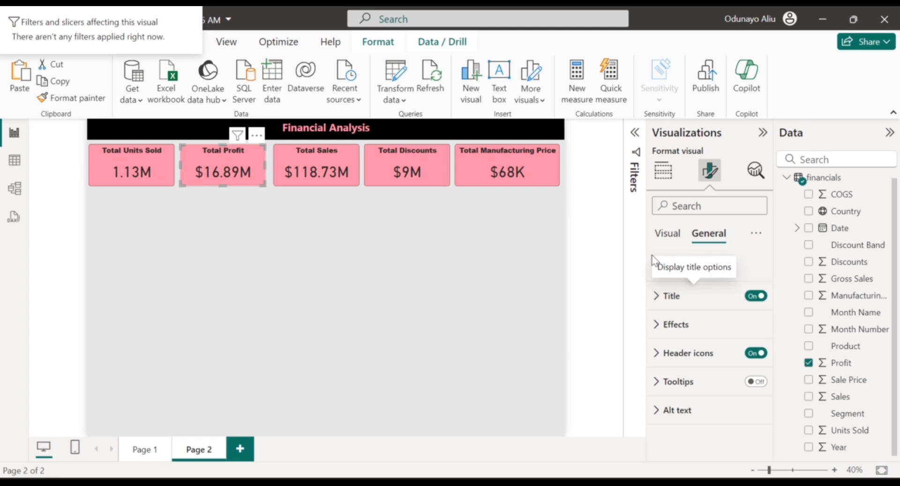
{"action": "left_click", "coordinate": [668, 234]}
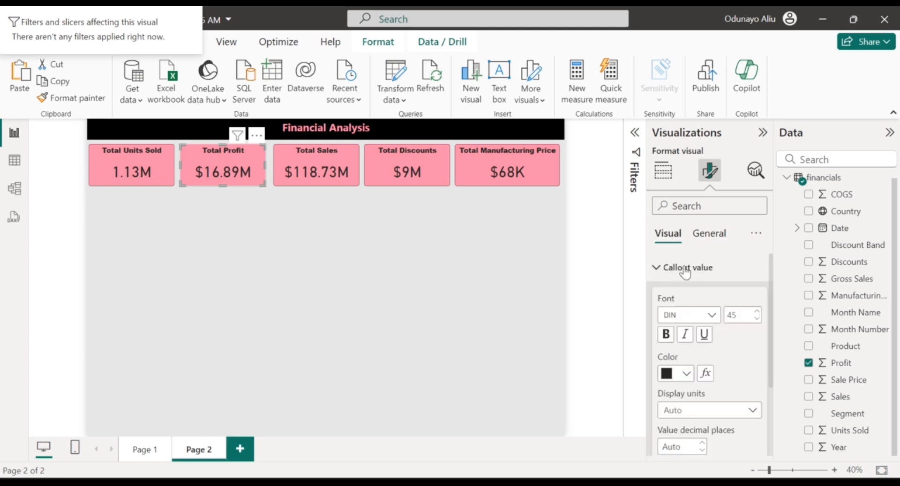
{"action": "scroll", "coordinate": [734, 386], "scroll_direction": "down", "scroll_amount": 2}
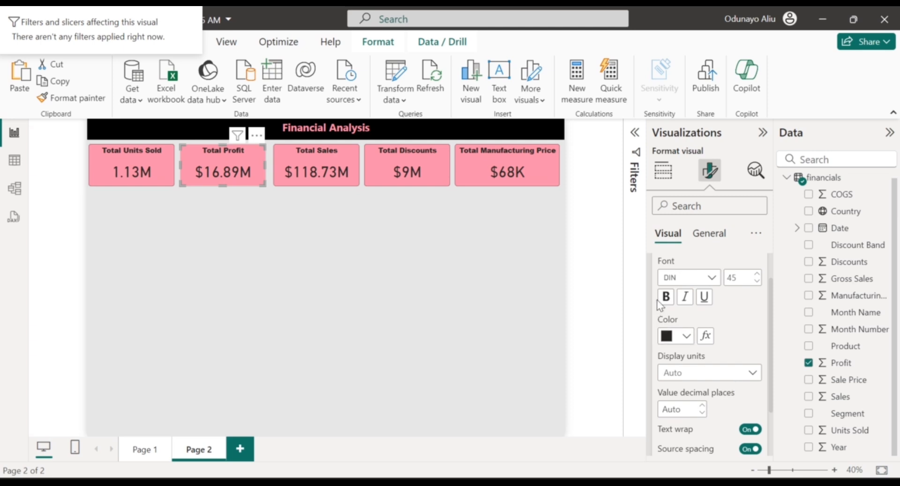
{"action": "left_click", "coordinate": [666, 298]}
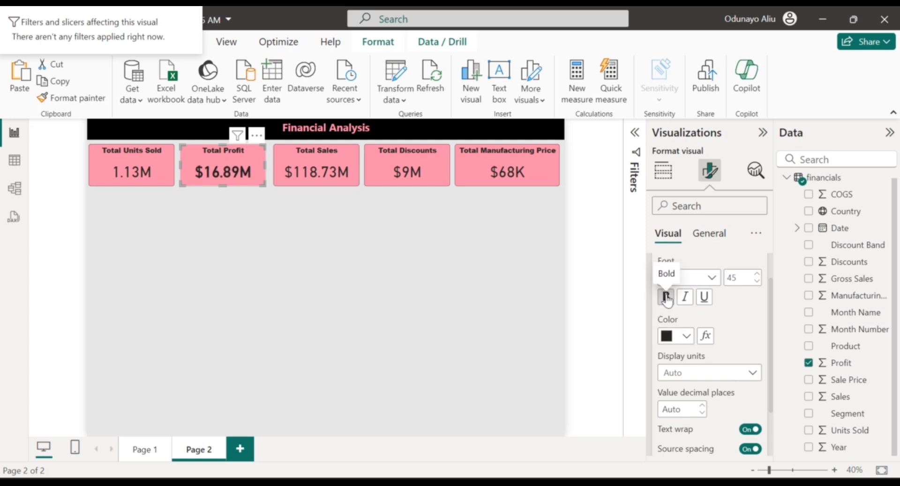
Bold the callout values of the Total Units Sold, Total Sales, Total Discounts and Total Manufacturing Price cards
{"action": "left_click", "coordinate": [170, 163]}
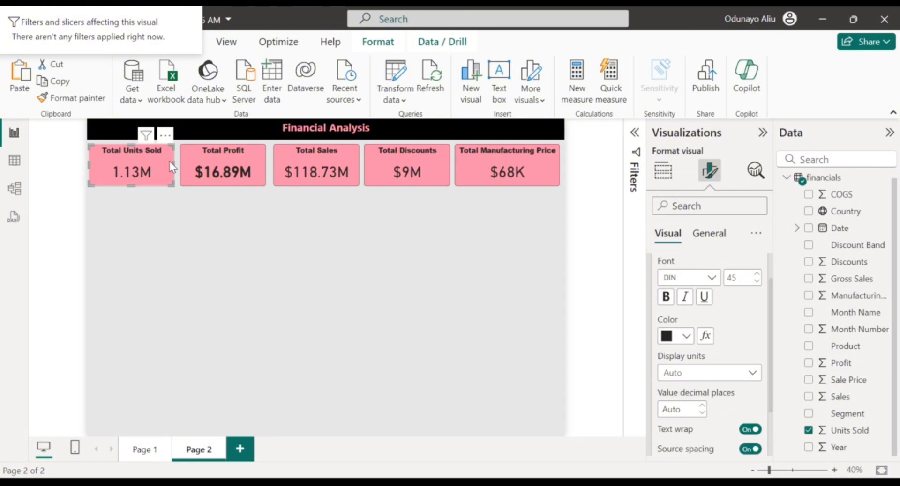
{"action": "left_click", "coordinate": [664, 297]}
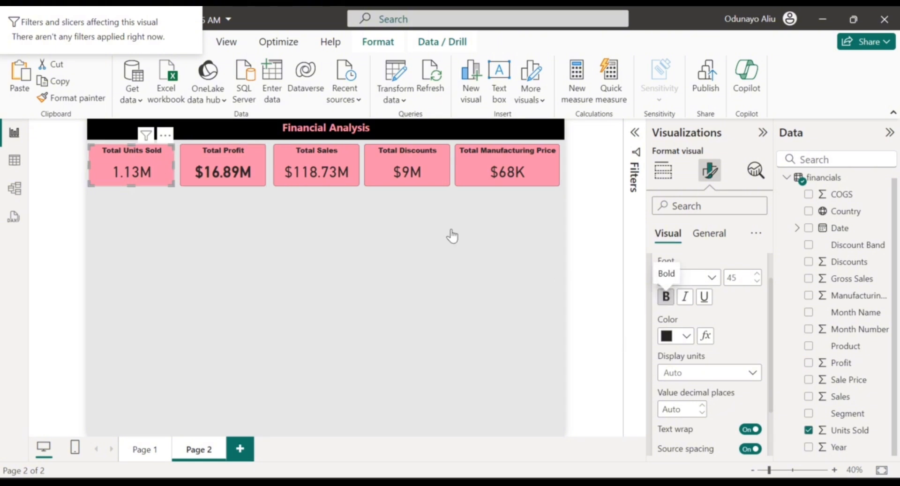
{"action": "left_click", "coordinate": [333, 159]}
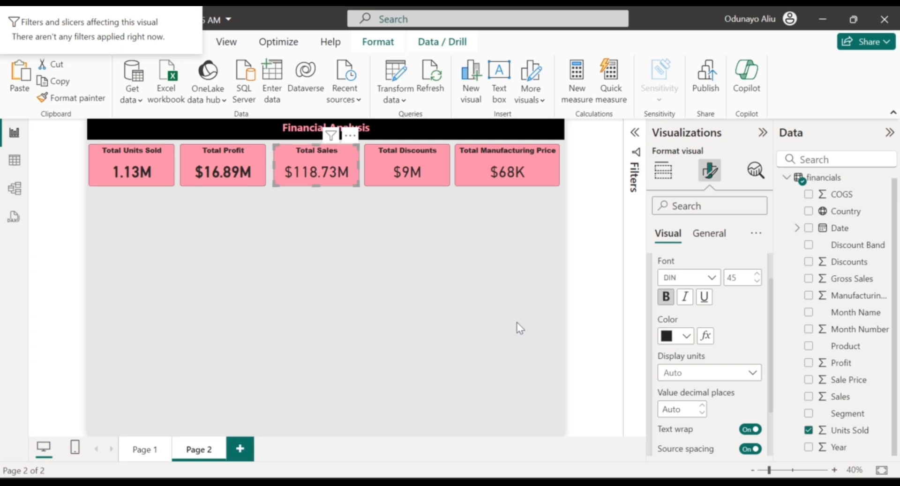
{"action": "left_click", "coordinate": [665, 298]}
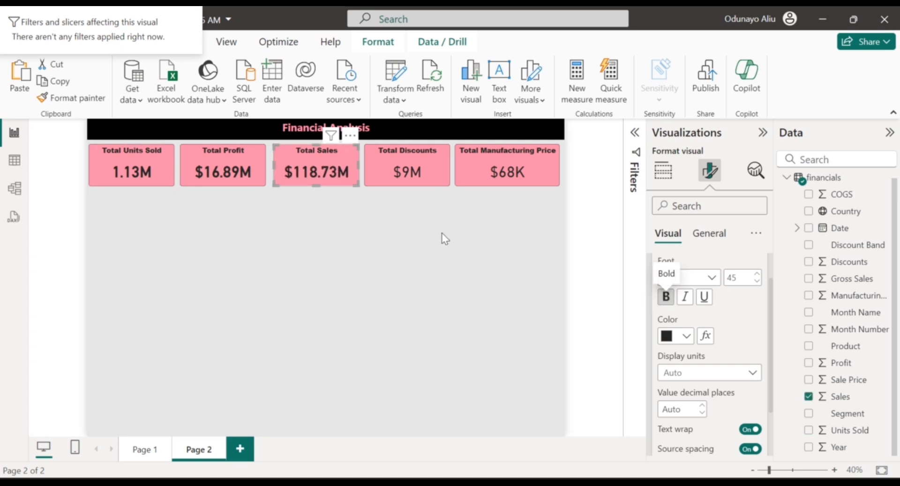
{"action": "left_click", "coordinate": [441, 158]}
{"action": "left_click", "coordinate": [665, 297]}
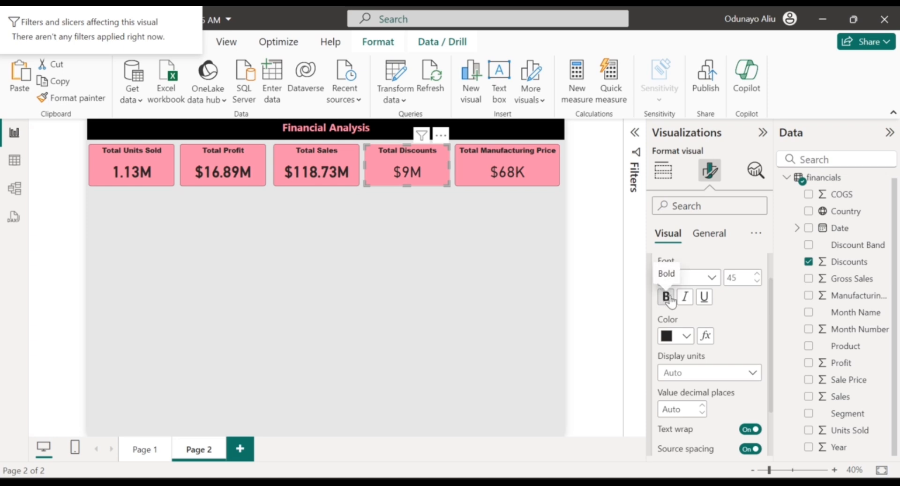
{"action": "left_click", "coordinate": [539, 160]}
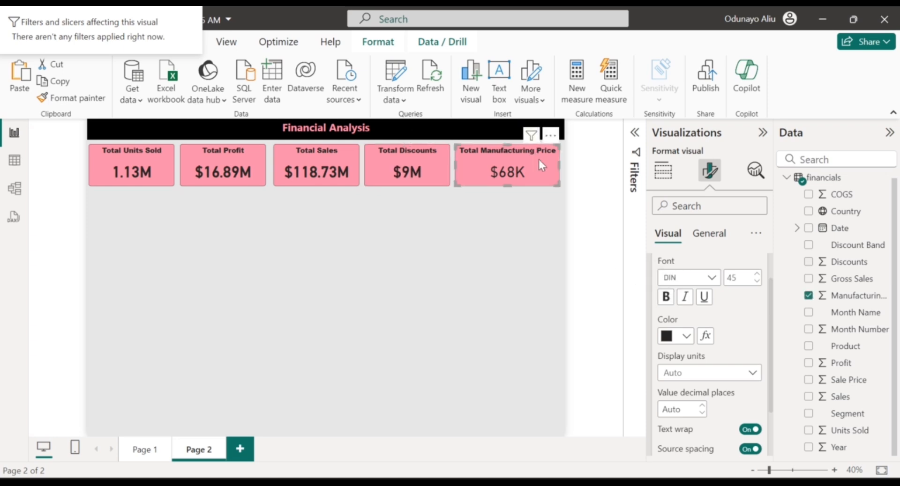
{"action": "left_click", "coordinate": [665, 298]}
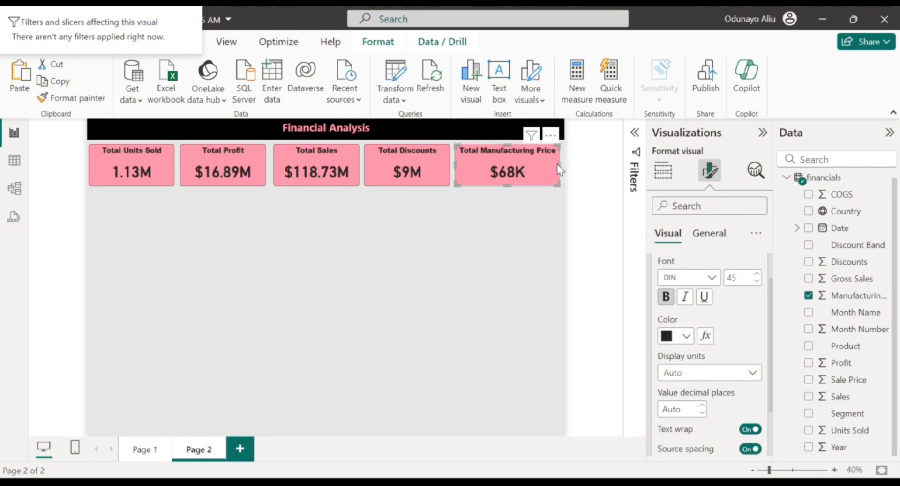
Set the Total Manufacturing Price card's title font size to 19 and turn off the title's text wrap
{"action": "mouse_move", "coordinate": [557, 164]}
{"action": "left_mouse_down"}
{"action": "mouse_move", "coordinate": [564, 170]}
{"action": "mouse_move", "coordinate": [558, 165]}
{"action": "left_mouse_up"}
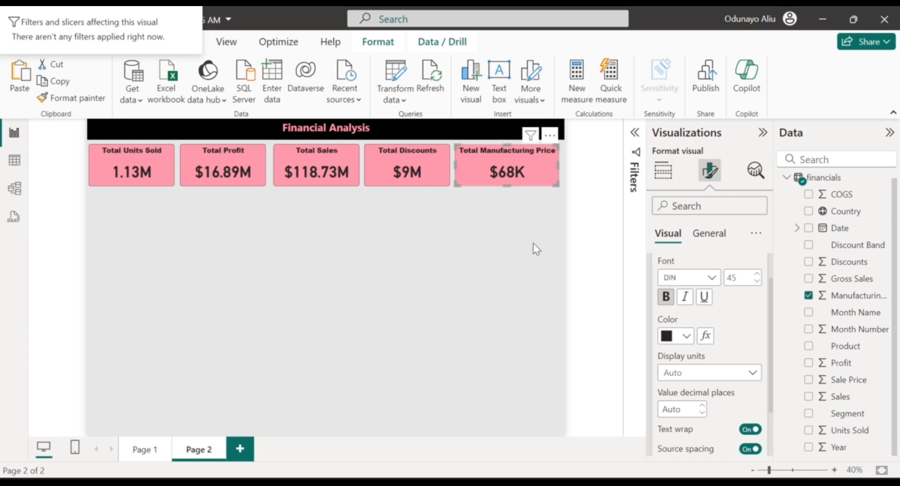
{"action": "left_click", "coordinate": [601, 210]}
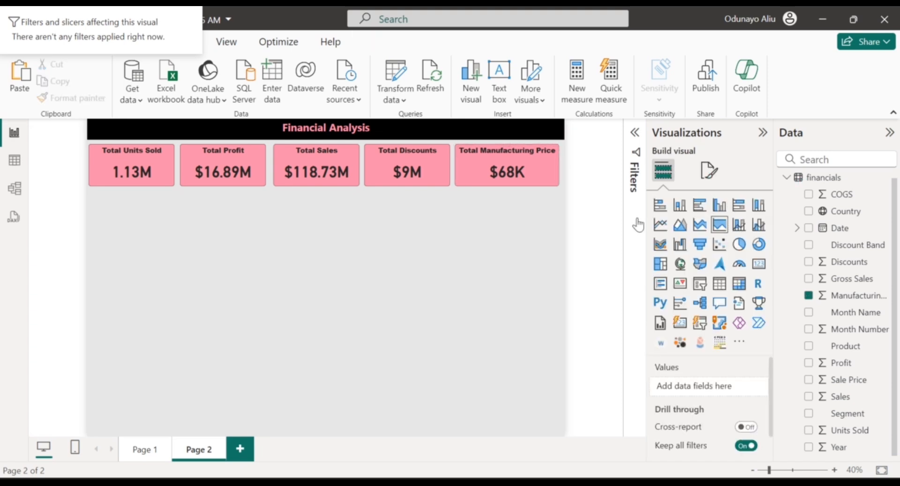
{"action": "left_click", "coordinate": [538, 171]}
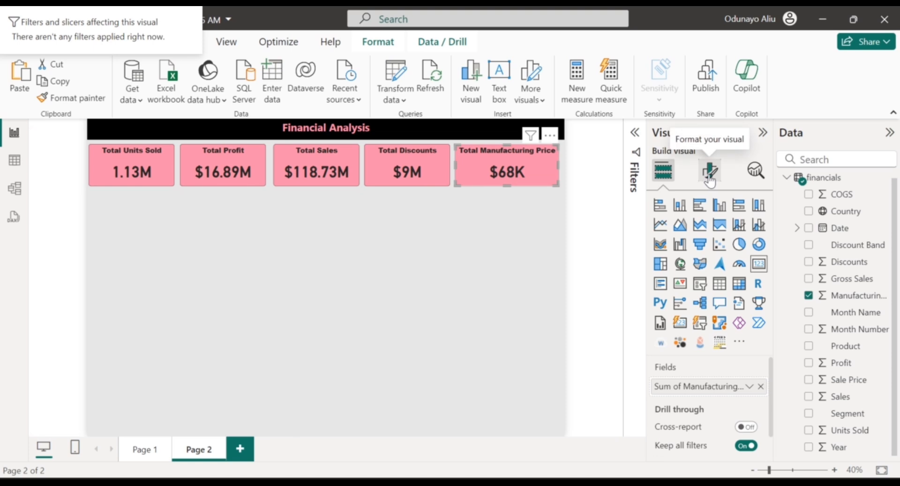
{"action": "left_click", "coordinate": [709, 180]}
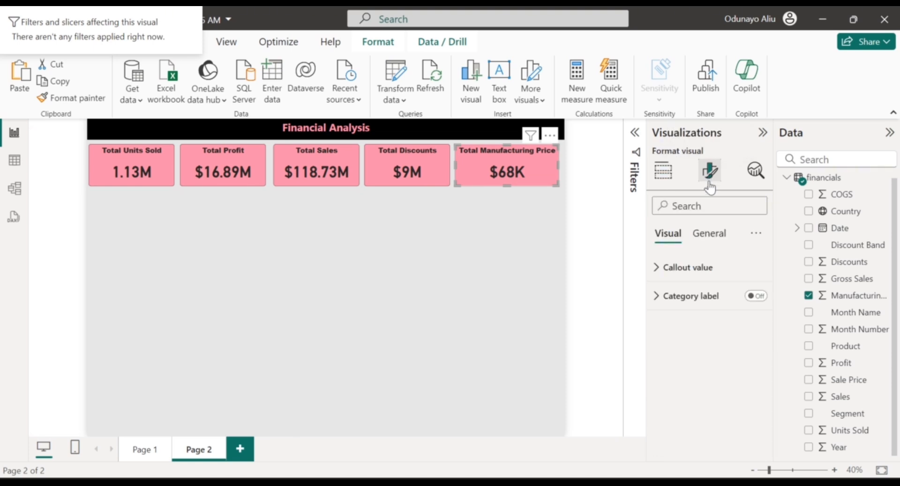
{"action": "left_click", "coordinate": [714, 235]}
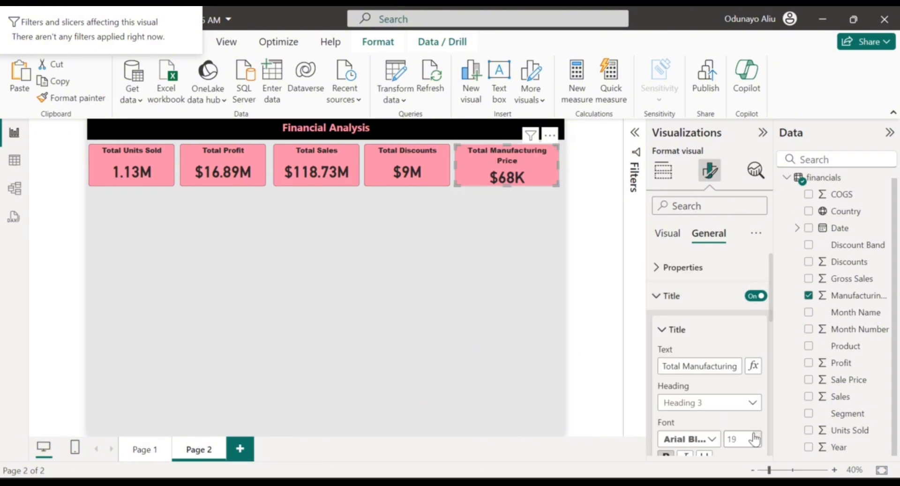
{"action": "scroll", "coordinate": [754, 439], "scroll_direction": "down", "scroll_amount": 4}
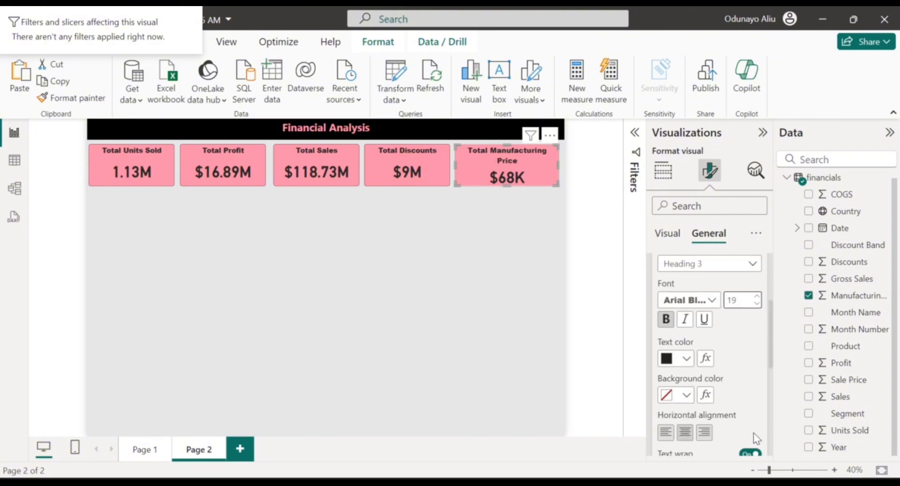
{"action": "left_click", "coordinate": [742, 421]}
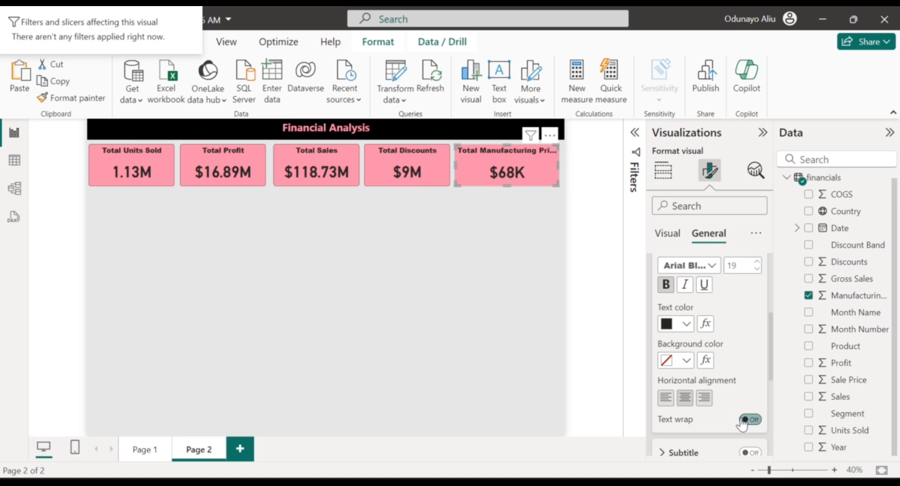
Widen the Total Manufacturing Price card to the page's right edge so its full title fits on one line
{"action": "scroll", "coordinate": [724, 379], "scroll_direction": "up", "scroll_amount": 2}
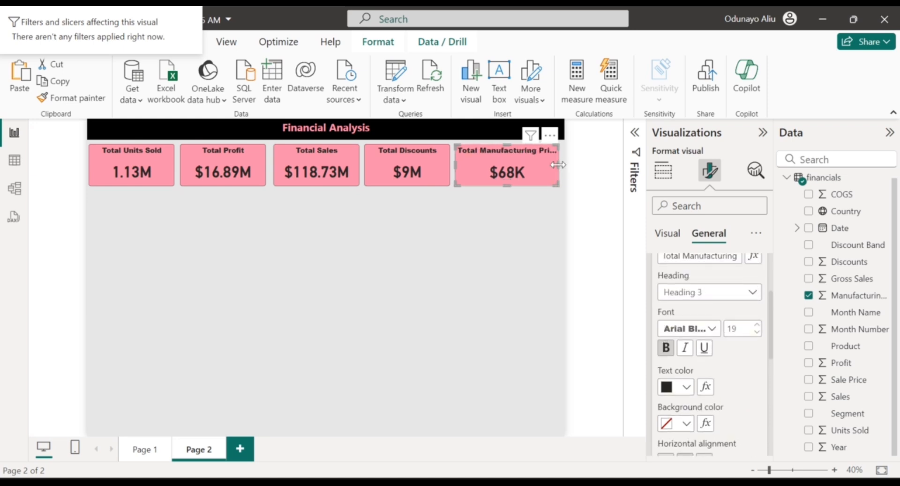
{"action": "left_click_drag", "start_coordinate": [561, 166], "coordinate": [564, 164]}
{"action": "left_click", "coordinate": [522, 216]}
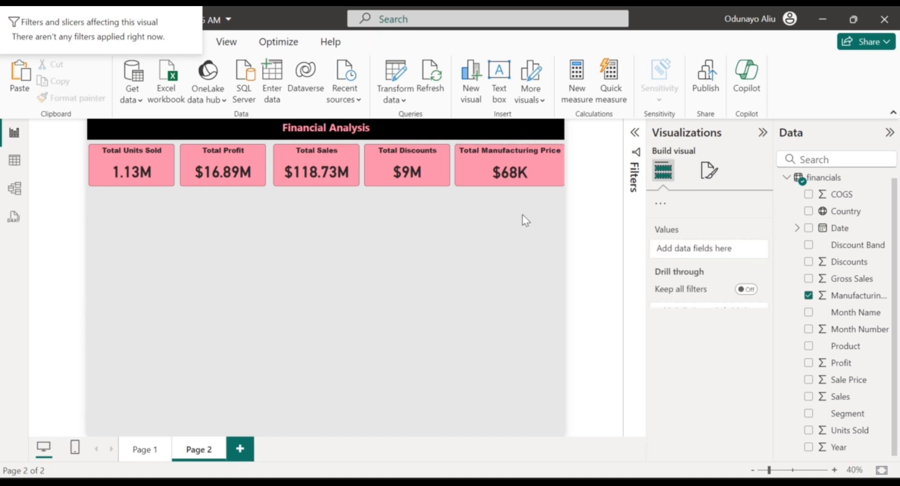
Reduce the height of all five KPI cards from their lower edges so they match in one slightly shorter row
{"action": "left_click", "coordinate": [122, 164]}
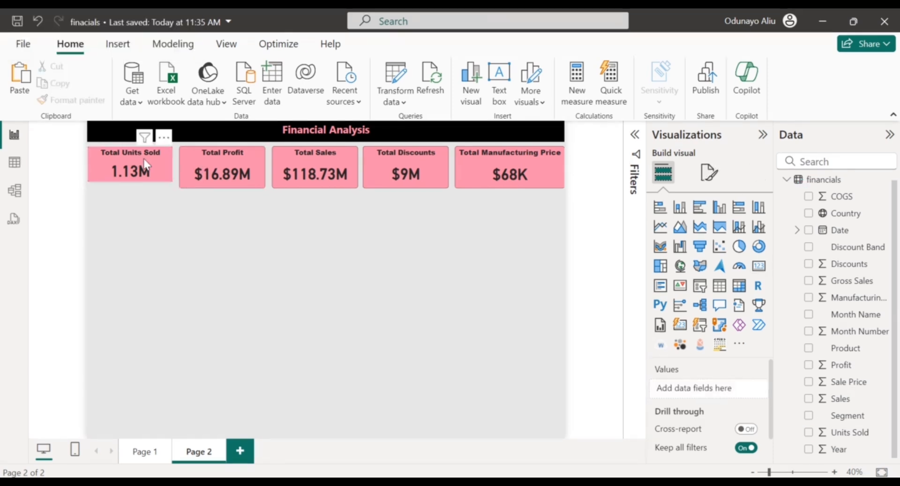
{"action": "left_click", "coordinate": [146, 165]}
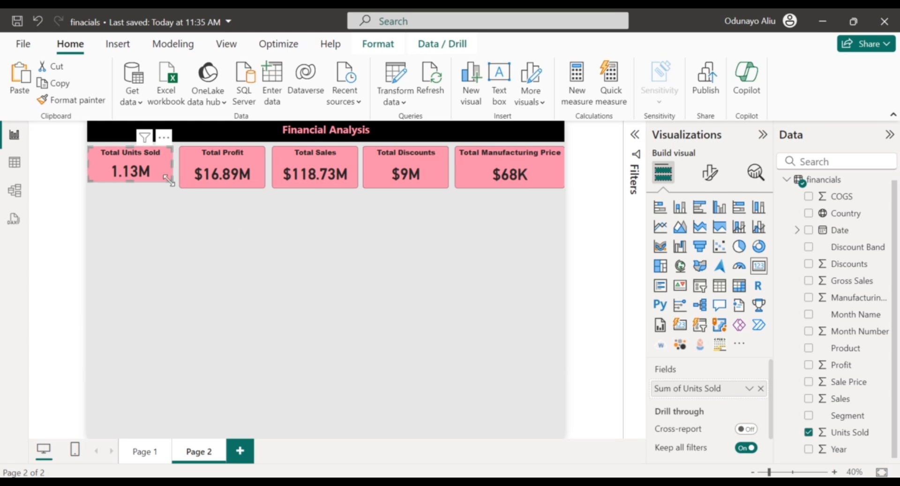
{"action": "left_click", "coordinate": [234, 189]}
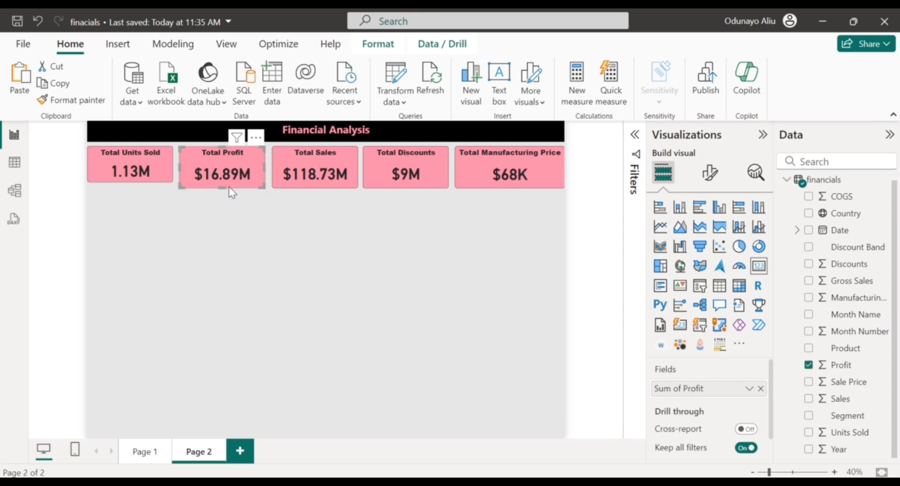
{"action": "left_click_drag", "start_coordinate": [219, 184], "coordinate": [222, 181]}
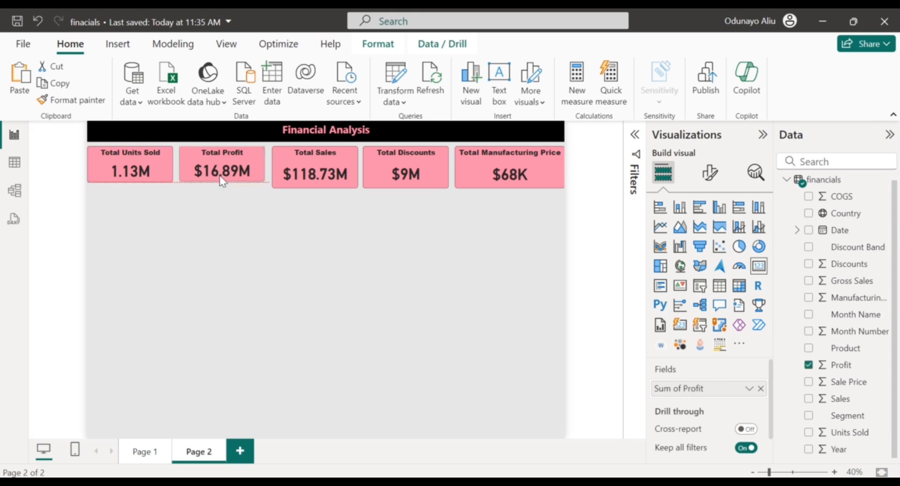
{"action": "left_click", "coordinate": [331, 166]}
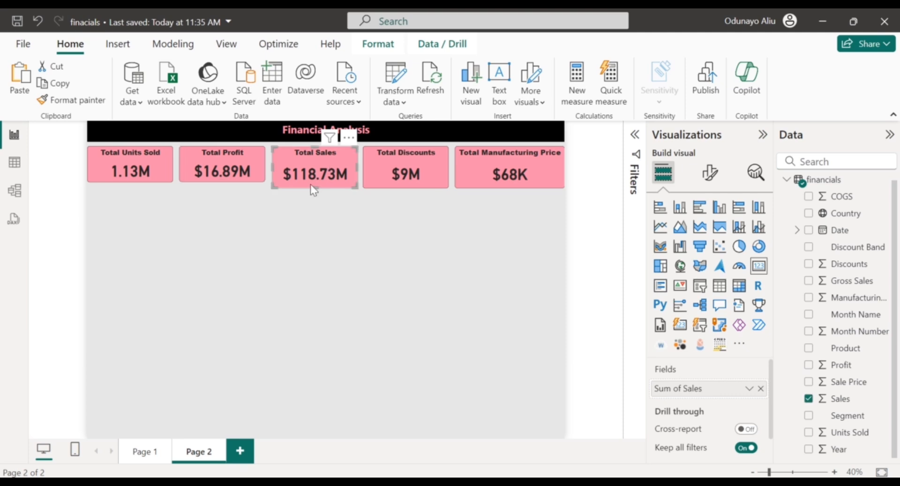
{"action": "left_click_drag", "start_coordinate": [310, 185], "coordinate": [309, 181]}
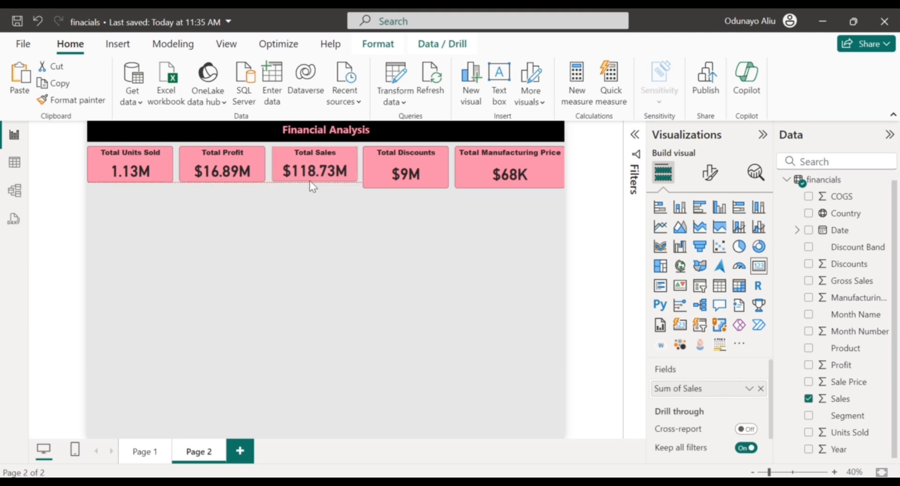
{"action": "left_click", "coordinate": [429, 172]}
{"action": "left_click_drag", "start_coordinate": [408, 188], "coordinate": [407, 181]}
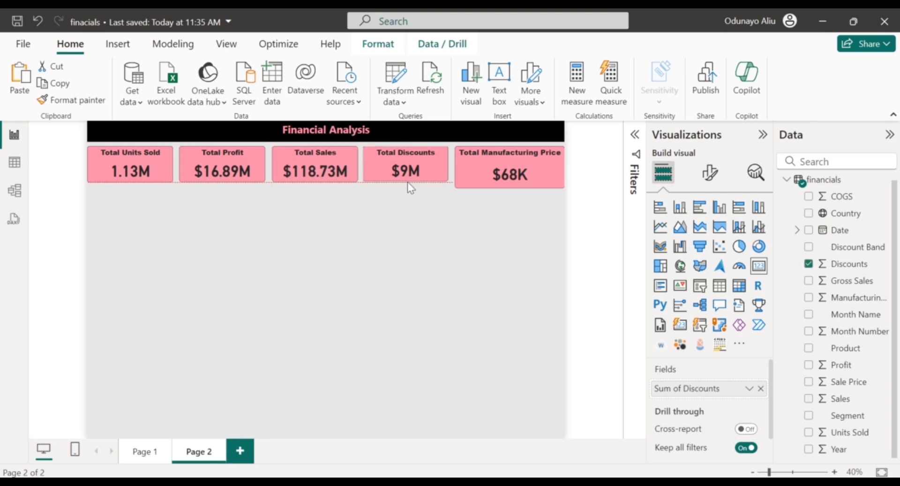
{"action": "left_click", "coordinate": [469, 162]}
{"action": "left_click_drag", "start_coordinate": [510, 188], "coordinate": [508, 182]}
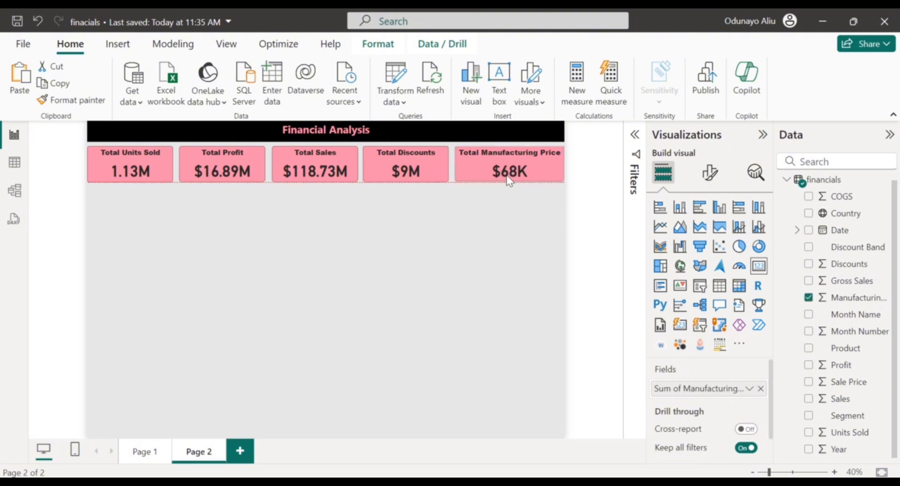
Change the Total Sales card's background to the lighter pink #efb5b9
{"action": "left_click", "coordinate": [348, 159]}
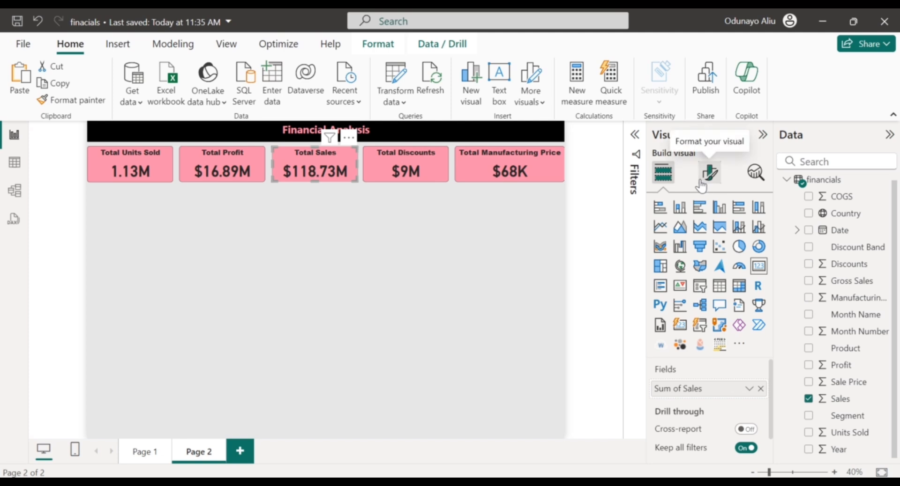
{"action": "left_click", "coordinate": [709, 173]}
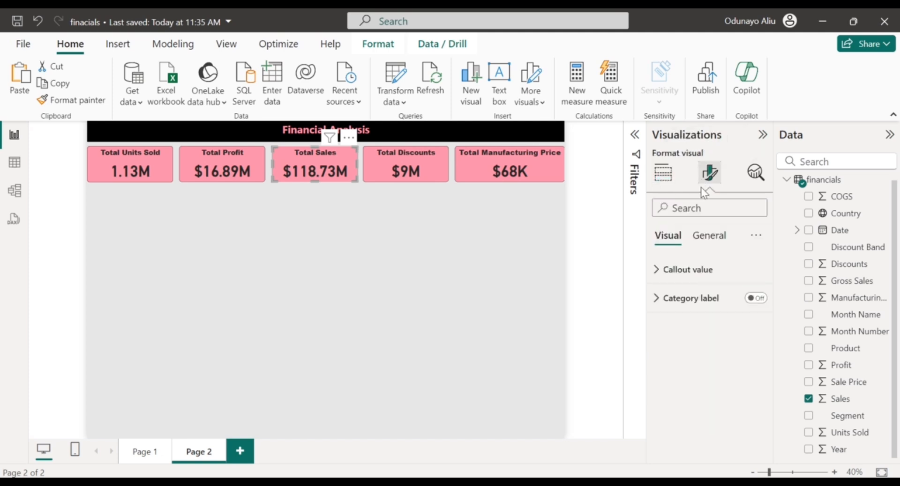
{"action": "left_click", "coordinate": [710, 235]}
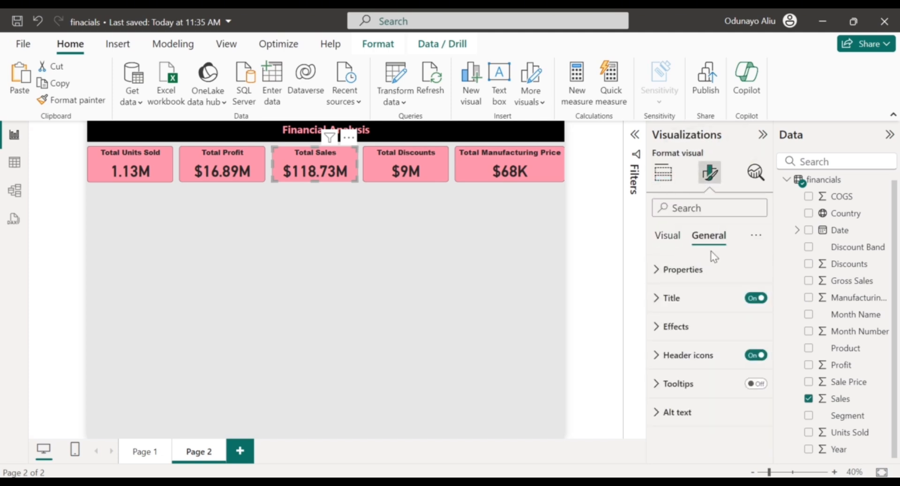
{"action": "left_click", "coordinate": [693, 326]}
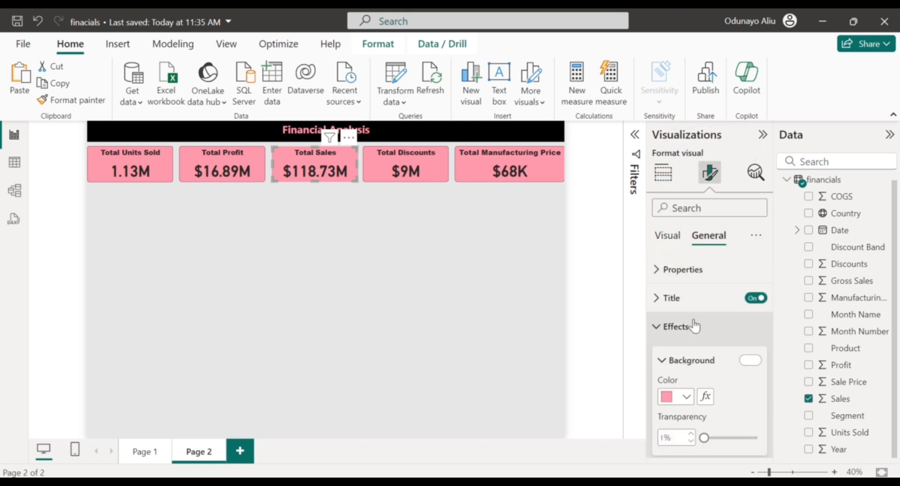
{"action": "left_click", "coordinate": [687, 398]}
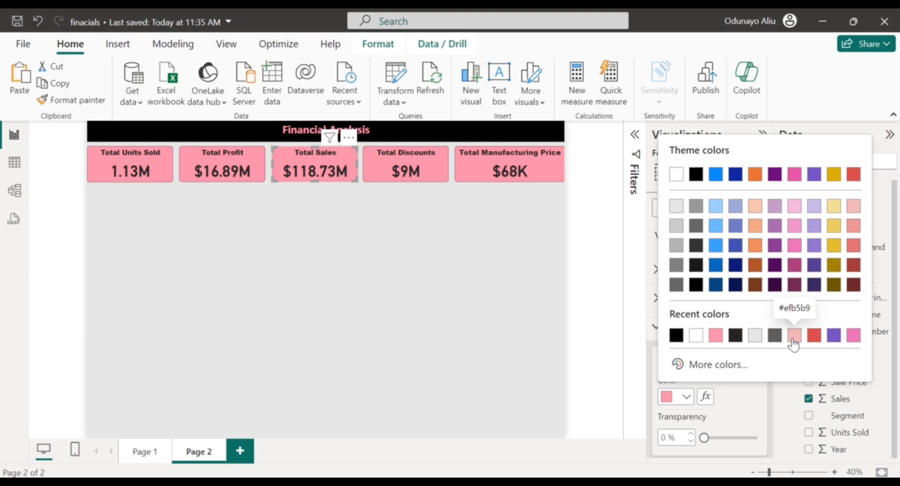
{"action": "left_click", "coordinate": [793, 342]}
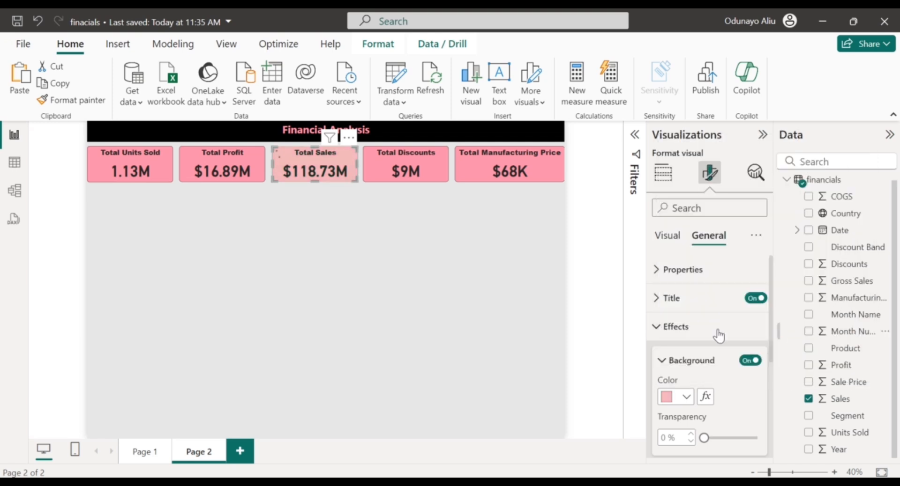
{"action": "left_click", "coordinate": [406, 260]}
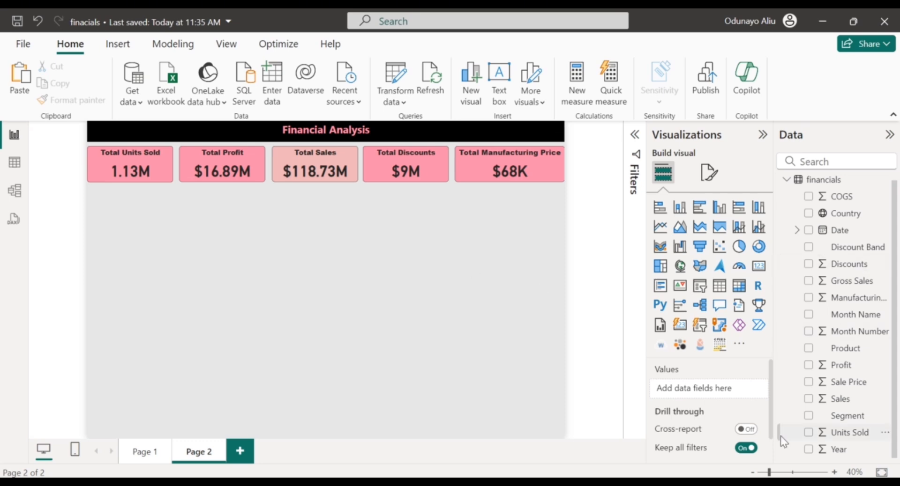
Create a clustered column chart of Sale Price and Manufacturing Price by Product on the empty canvas
{"action": "left_click", "coordinate": [808, 382]}
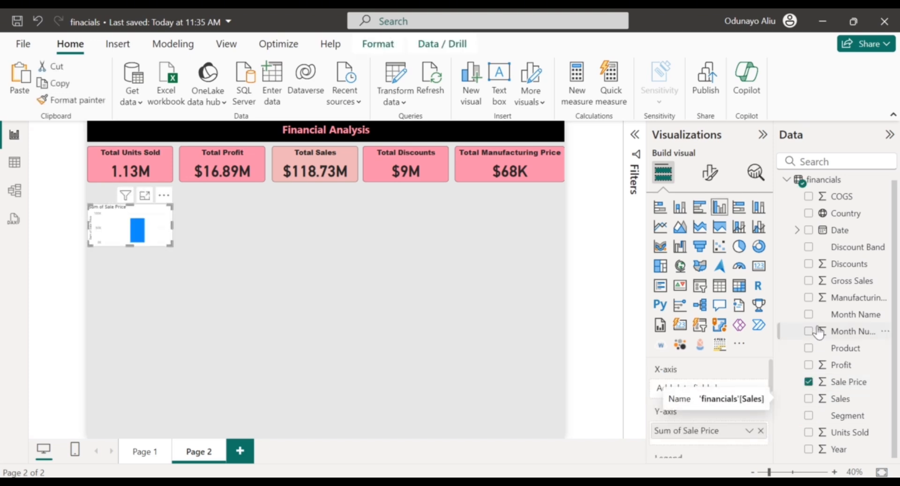
{"action": "left_click", "coordinate": [808, 299]}
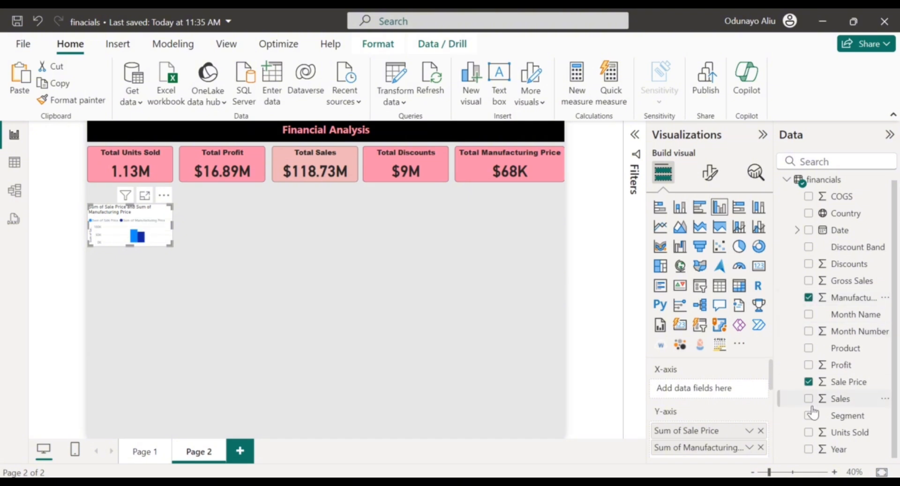
{"action": "left_click", "coordinate": [808, 349]}
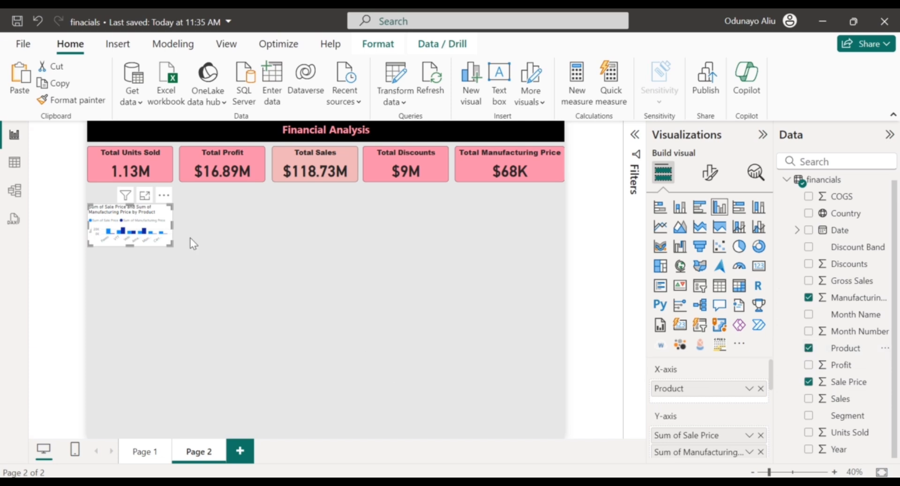
Enlarge the column chart to about 502 wide and 442 high, with its upper edge meeting the KPI cards
{"action": "left_click_drag", "start_coordinate": [127, 244], "coordinate": [129, 306]}
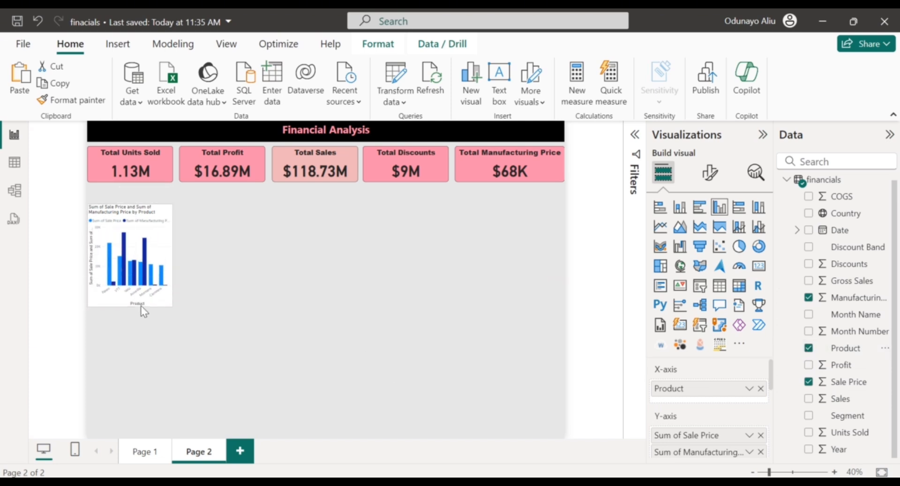
{"action": "left_click_drag", "start_coordinate": [171, 252], "coordinate": [229, 260]}
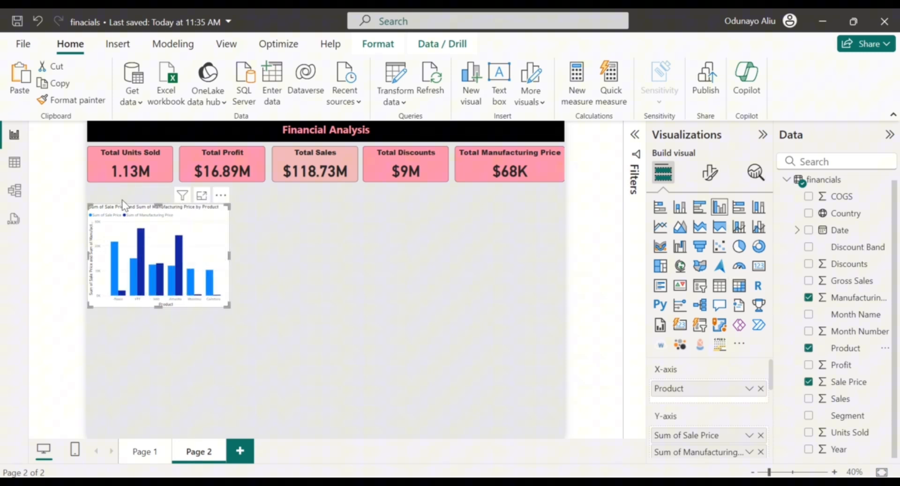
{"action": "left_click_drag", "start_coordinate": [156, 207], "coordinate": [159, 187]}
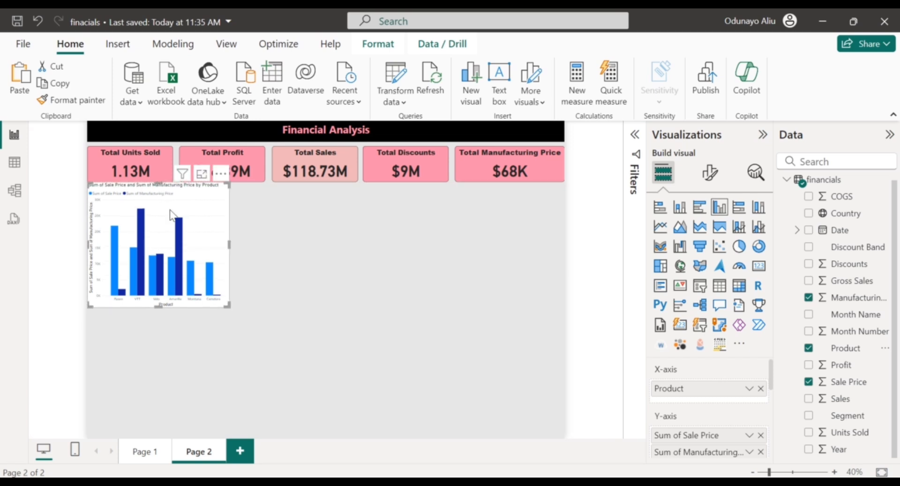
{"action": "left_click_drag", "start_coordinate": [172, 216], "coordinate": [172, 211]}
{"action": "left_click", "coordinate": [376, 240]}
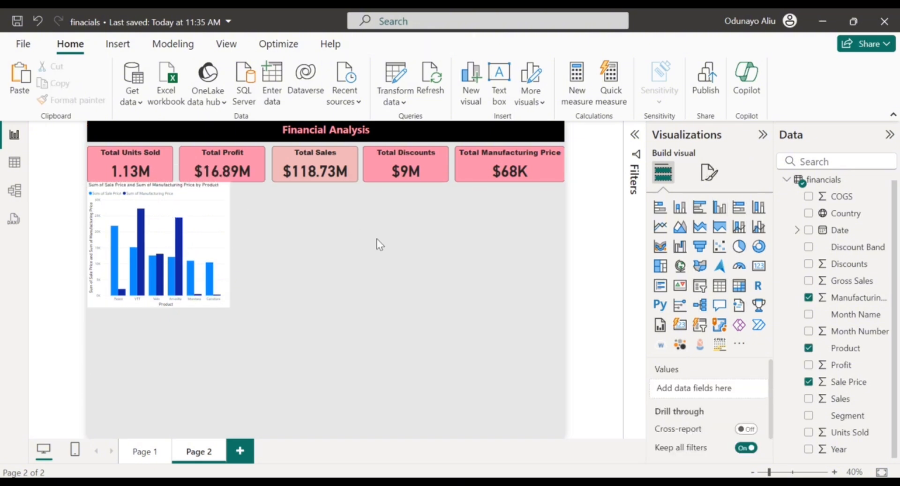
Nudge the column chart down slightly to leave a small gap below the KPI cards
{"action": "left_click", "coordinate": [707, 173]}
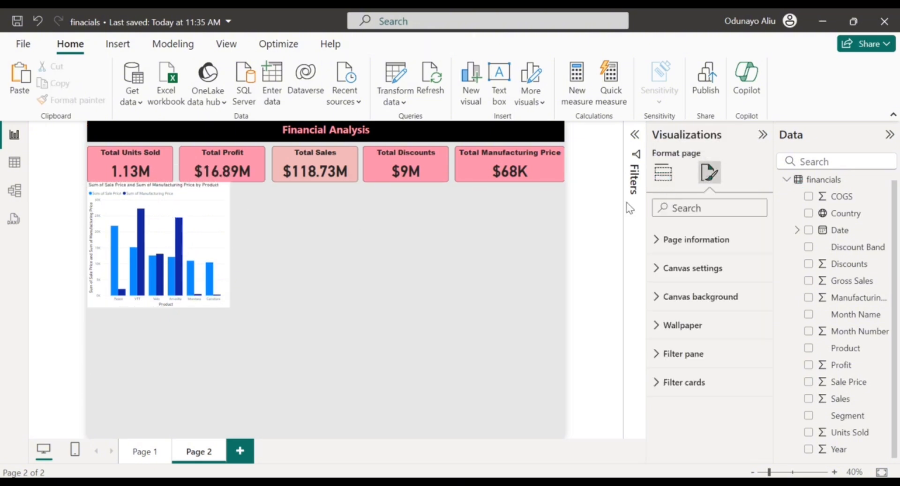
{"action": "left_click", "coordinate": [210, 243]}
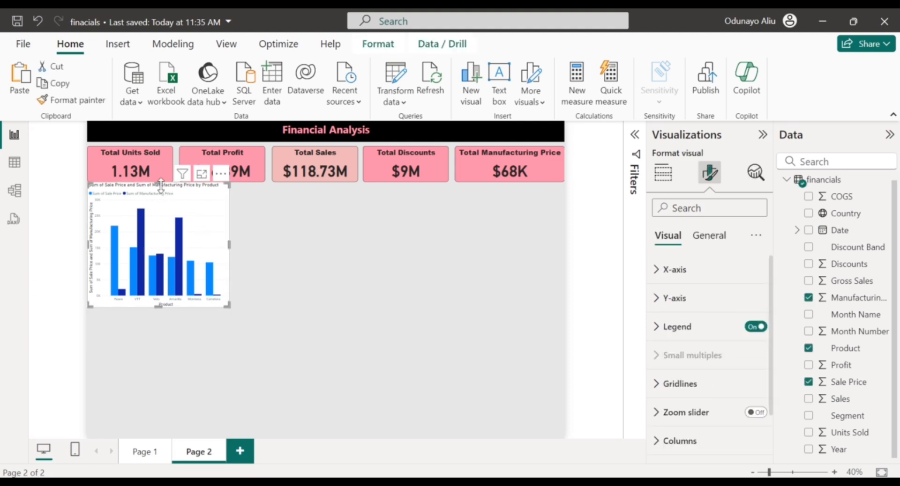
{"action": "key", "text": "Down"}
{"action": "key", "text": "Down"}
{"action": "key", "text": "Down"}
{"action": "key", "text": "Down"}
{"action": "key", "text": "Down"}
{"action": "key", "text": "Down"}
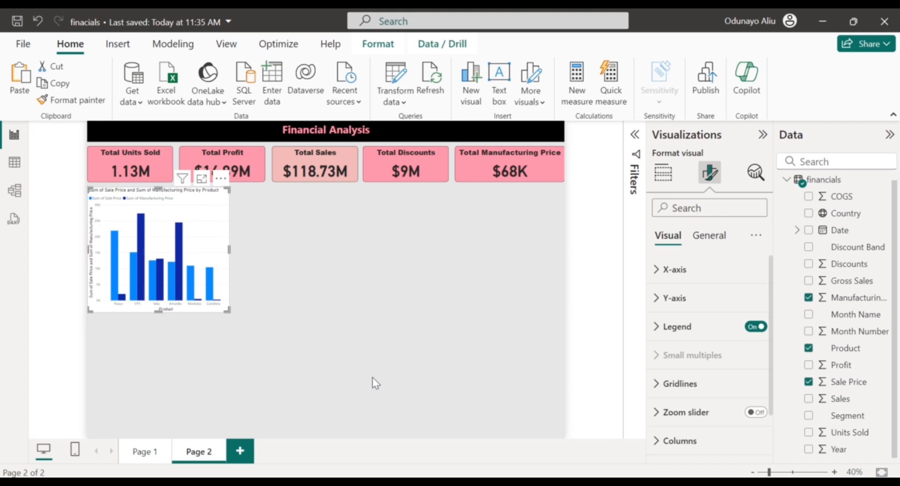
Set the column chart's height to 392 and its width to 541
{"action": "left_click", "coordinate": [701, 239]}
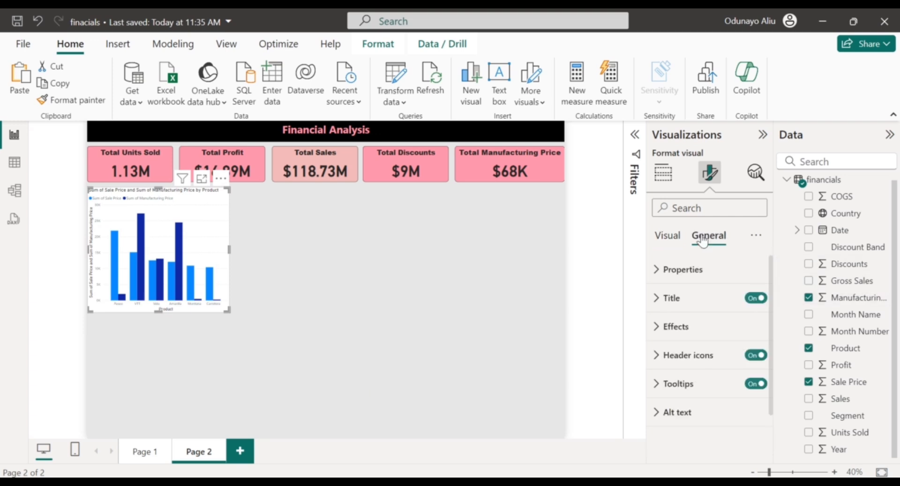
{"action": "left_click", "coordinate": [701, 270]}
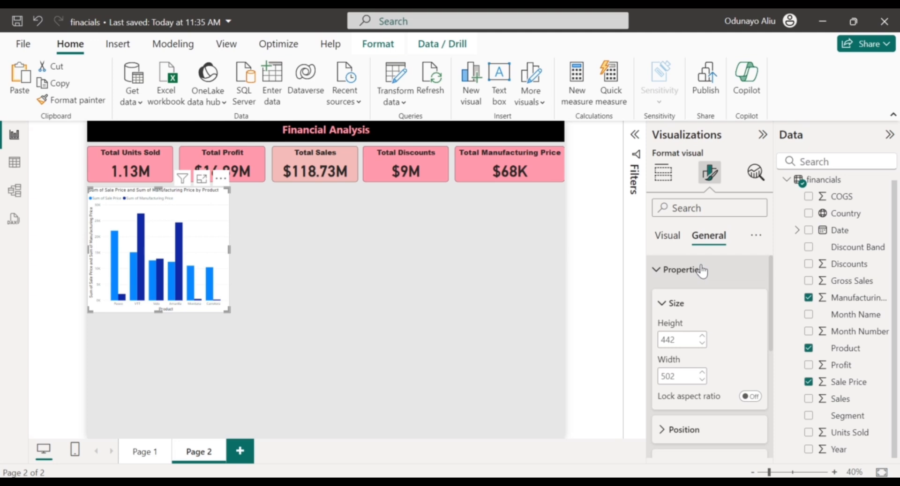
{"action": "double_click", "coordinate": [668, 340]}
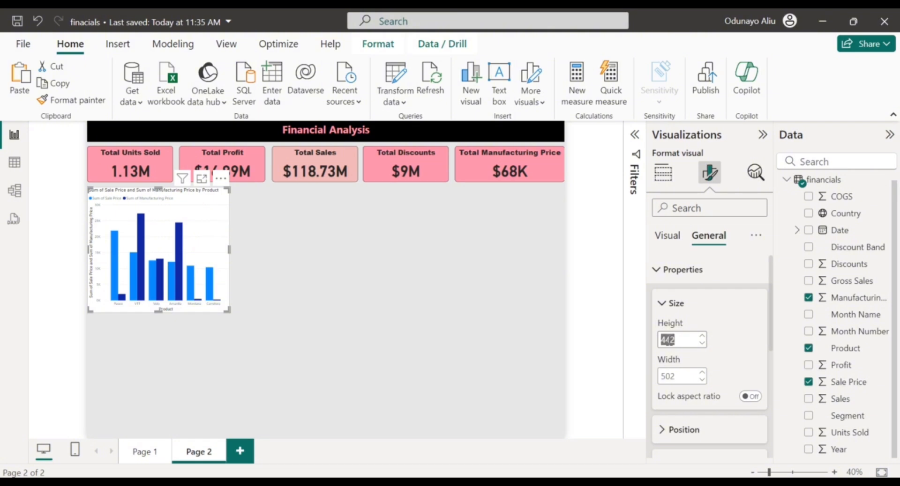
{"action": "key", "text": "BackSpace"}
{"action": "type", "text": "392"}
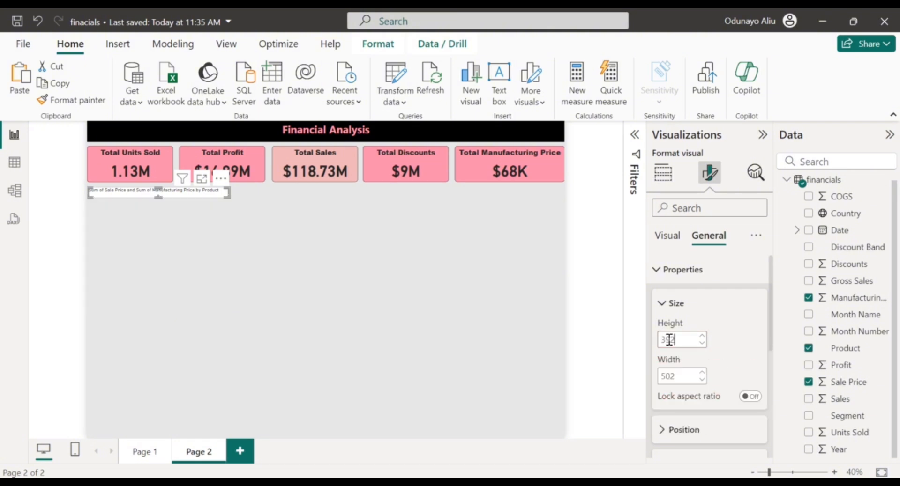
{"action": "left_click", "coordinate": [692, 401]}
{"action": "double_click", "coordinate": [678, 376]}
{"action": "key", "text": "BackSpace"}
{"action": "type", "text": "541"}
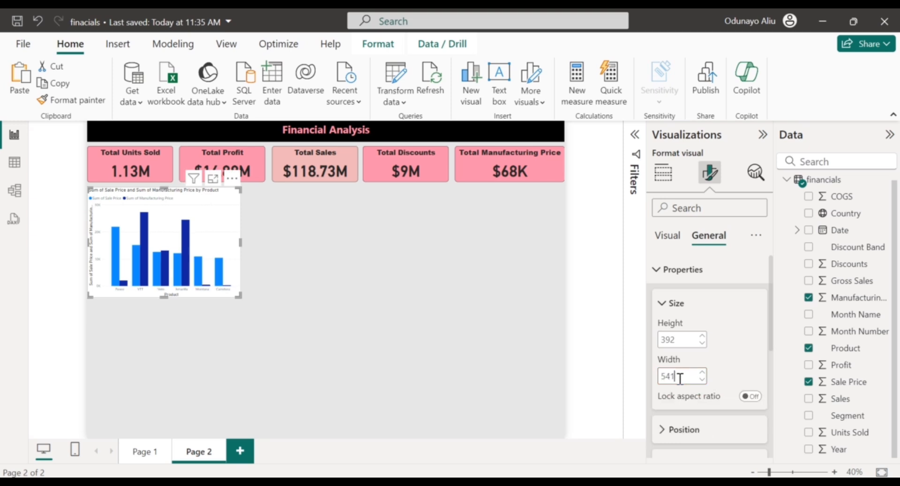
{"action": "left_click", "coordinate": [710, 280]}
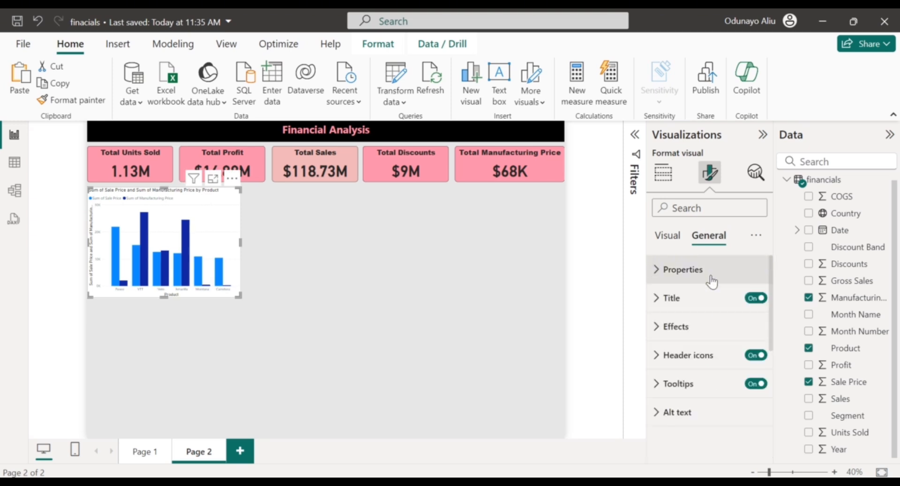
Convert the column chart of Sale Price and Manufacturing Price by Product into a line chart
{"action": "left_click", "coordinate": [666, 237]}
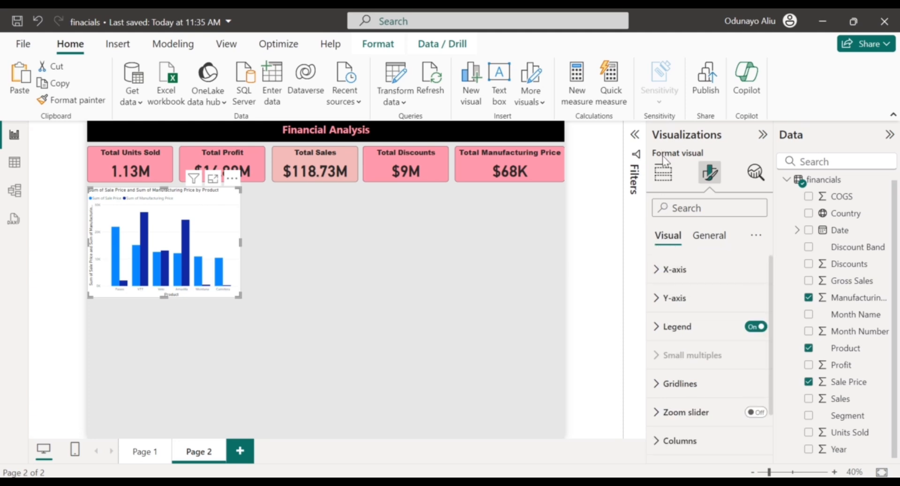
{"action": "left_click", "coordinate": [669, 180]}
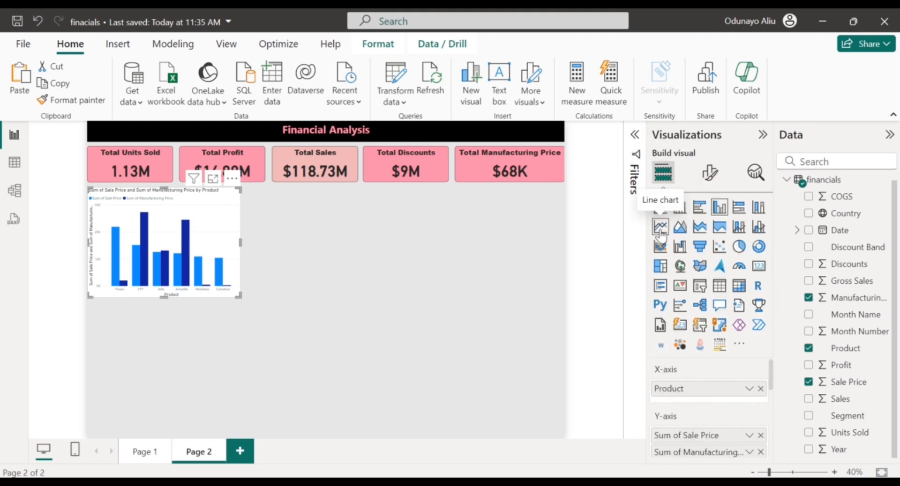
{"action": "left_click", "coordinate": [660, 229]}
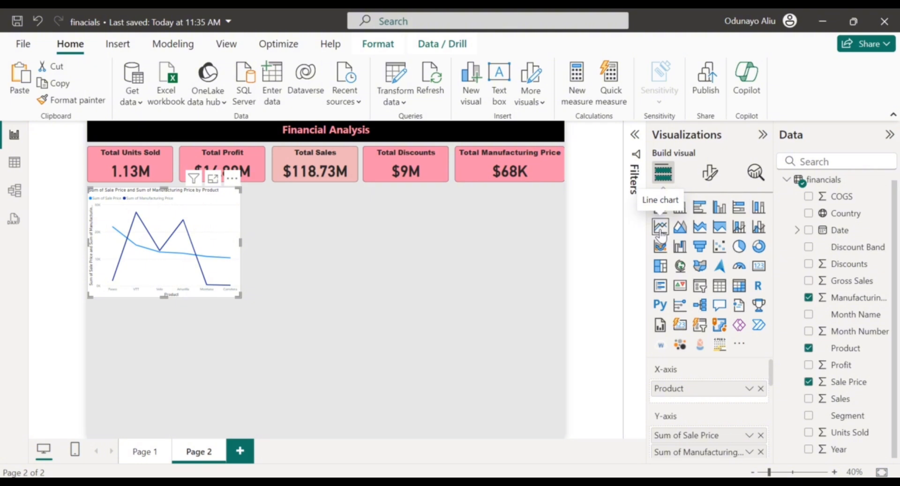
{"action": "mouse_move", "coordinate": [117, 241]}
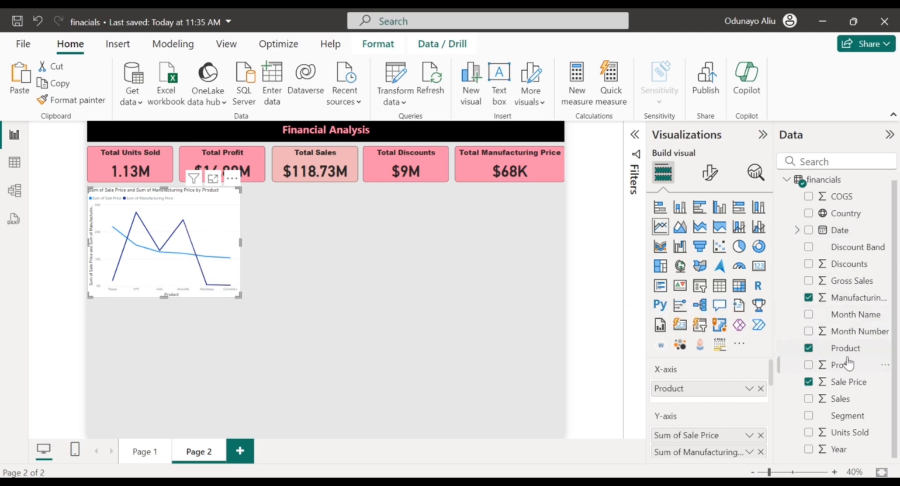
Format the Sale Price field as currency
{"action": "left_click", "coordinate": [844, 384]}
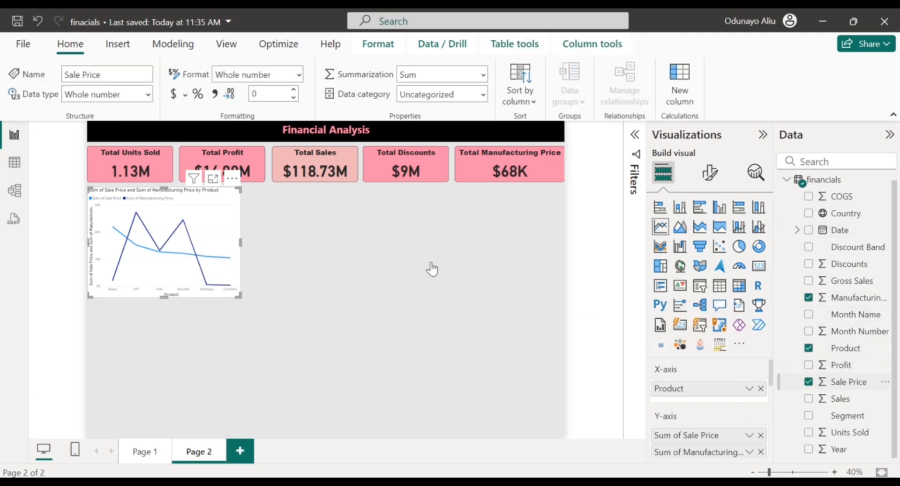
{"action": "left_click", "coordinate": [172, 96]}
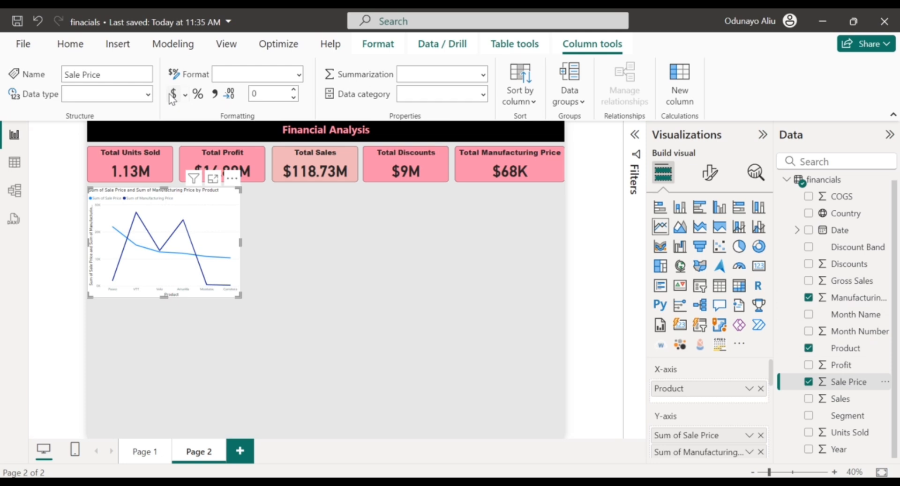
{"action": "left_click", "coordinate": [175, 95]}
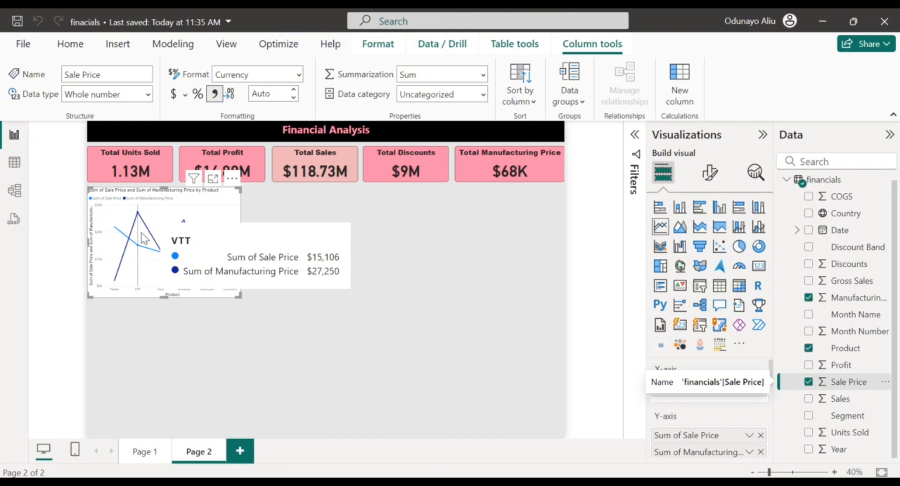
Change the line chart's title text to "Sales Price and Manufacturing Price by Product"
{"action": "left_click", "coordinate": [719, 185]}
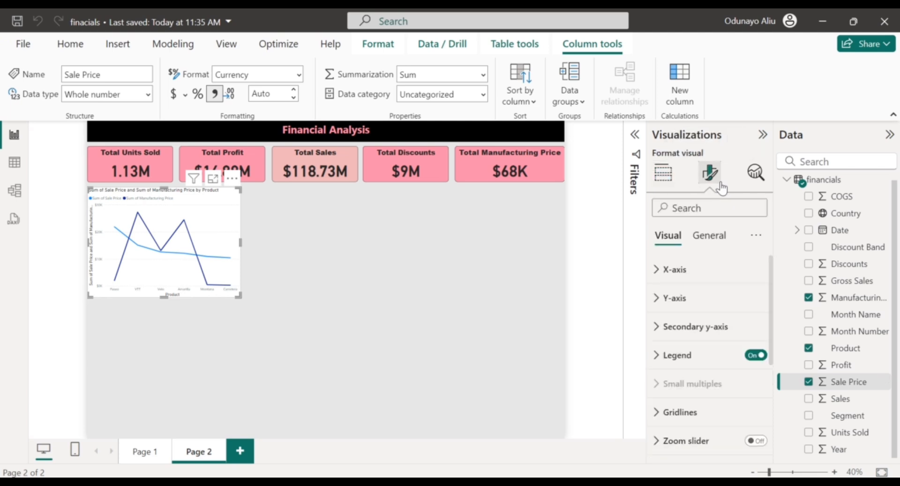
{"action": "left_click", "coordinate": [698, 236]}
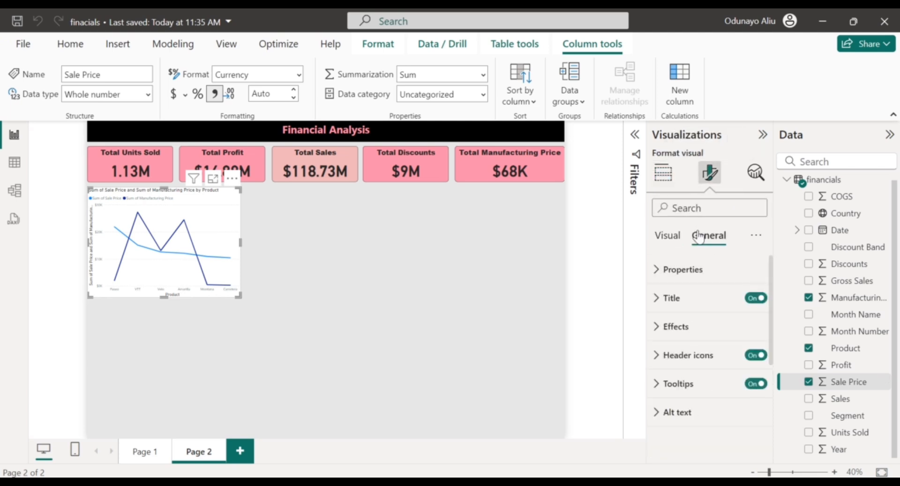
{"action": "left_click", "coordinate": [684, 304]}
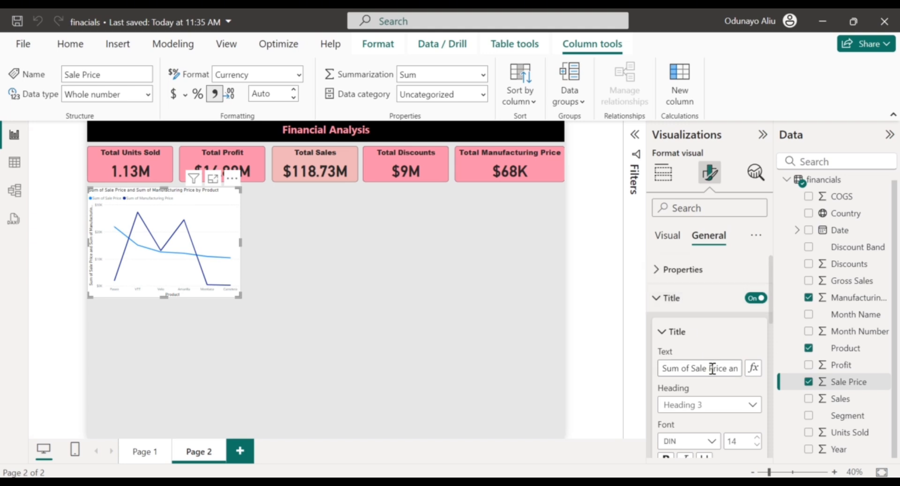
{"action": "left_click", "coordinate": [691, 369]}
{"action": "key", "text": "BackSpace"}
{"action": "key", "text": "BackSpace"}
{"action": "key", "text": "BackSpace"}
{"action": "key", "text": "BackSpace"}
{"action": "key", "text": "BackSpace"}
{"action": "key", "text": "BackSpace"}
{"action": "key", "text": "BackSpace"}
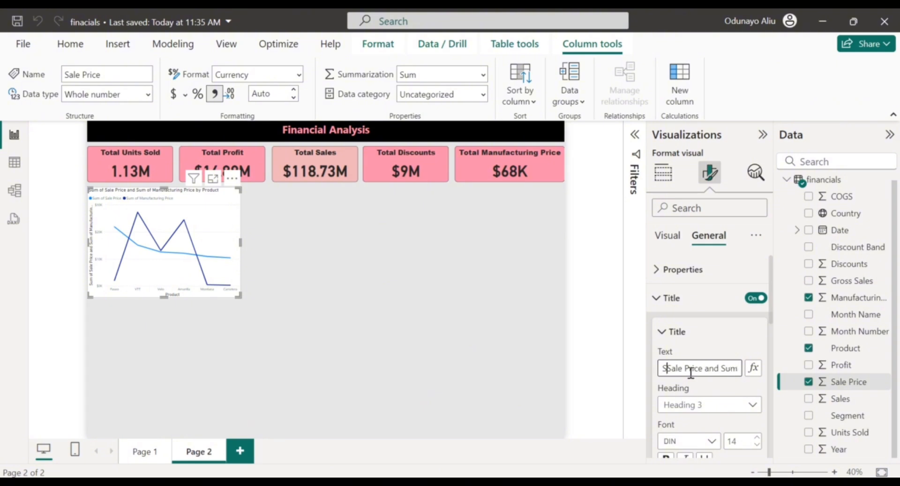
{"action": "key", "text": "Right"}
{"action": "key", "text": "Right"}
{"action": "key", "text": "Right"}
{"action": "key", "text": "Right"}
{"action": "type", "text": "s"}
{"action": "key", "text": "Right"}
{"action": "key", "text": "Right"}
{"action": "key", "text": "Right"}
{"action": "key", "text": "Right"}
{"action": "key", "text": "Right"}
{"action": "key", "text": "Right"}
{"action": "key", "text": "Right"}
{"action": "key", "text": "Right"}
{"action": "key", "text": "Right"}
{"action": "key", "text": "Right"}
{"action": "key", "text": "Right"}
{"action": "key", "text": "Right"}
{"action": "key", "text": "Right"}
{"action": "key", "text": "Right"}
{"action": "key", "text": "Right"}
{"action": "key", "text": "Right"}
{"action": "key", "text": "Right"}
{"action": "key", "text": "Right"}
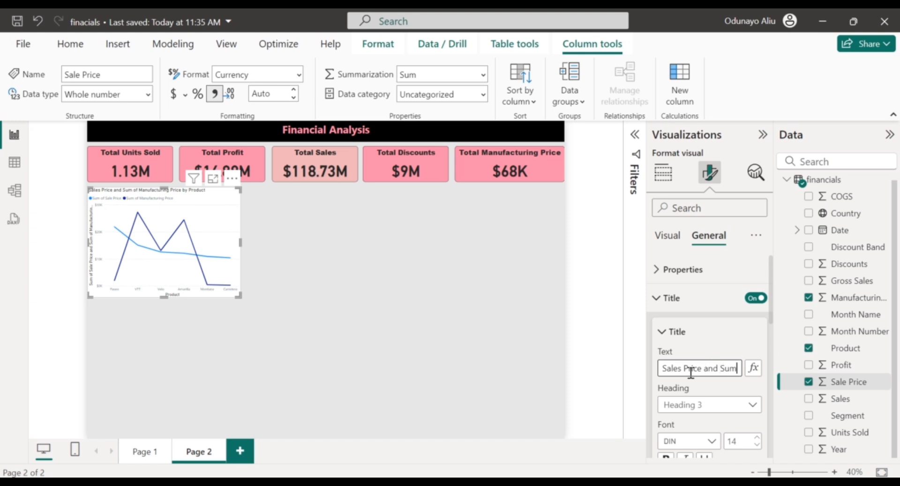
{"action": "key", "text": "BackSpace"}
{"action": "key", "text": "BackSpace"}
{"action": "key", "text": "BackSpace"}
{"action": "key", "text": "BackSpace"}
{"action": "key", "text": "BackSpace"}
{"action": "key", "text": "BackSpace"}
{"action": "key", "text": "Right"}
{"action": "key", "text": "Right"}
{"action": "key", "text": "Right"}
{"action": "key", "text": "Right"}
{"action": "key", "text": "Right"}
{"action": "key", "text": "Right"}
{"action": "key", "text": "Right"}
{"action": "key", "text": "Right"}
{"action": "key", "text": "Right"}
{"action": "key", "text": "Right"}
{"action": "key", "text": "Right"}
{"action": "key", "text": "Right"}
{"action": "key", "text": "Right"}
{"action": "key", "text": "Right"}
{"action": "key", "text": "Right"}
{"action": "key", "text": "Right"}
{"action": "key", "text": "Right"}
{"action": "key", "text": "Right"}
{"action": "key", "text": "Right"}
{"action": "key", "text": "Right"}
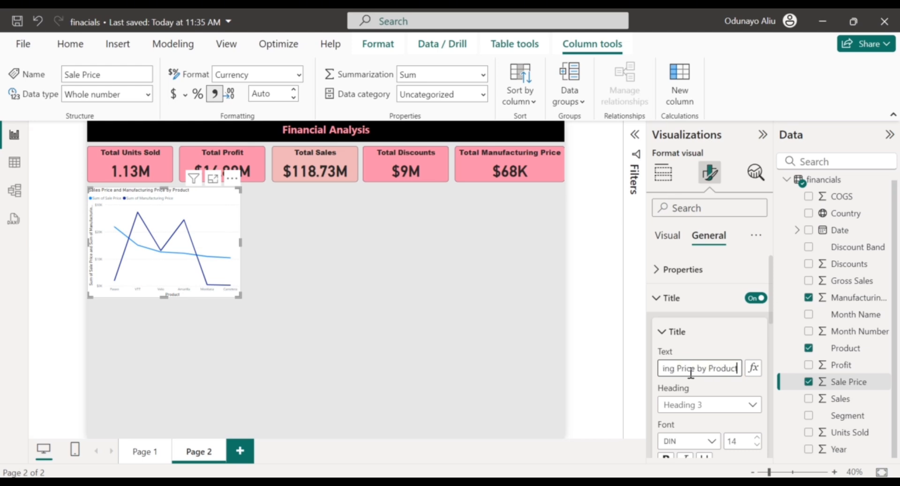
Set the line chart title's font to bold Segoe UI
{"action": "scroll", "coordinate": [747, 364], "scroll_direction": "down", "scroll_amount": 2}
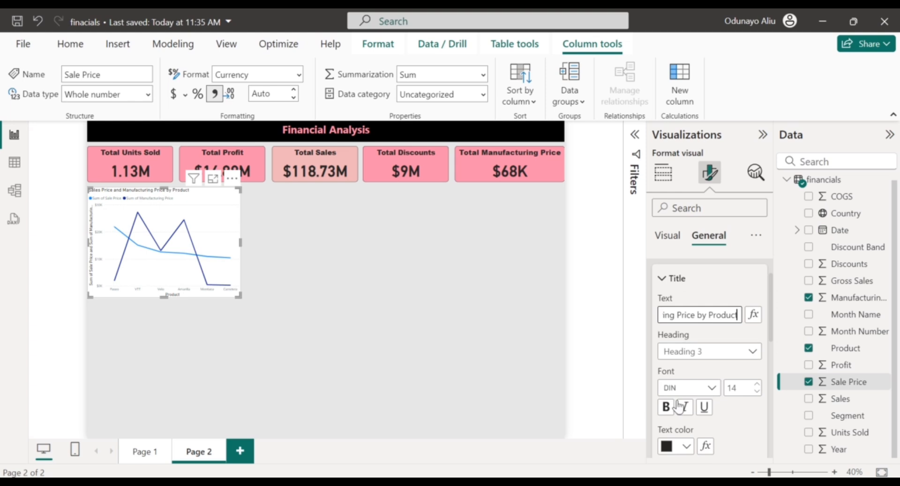
{"action": "left_click", "coordinate": [712, 388]}
{"action": "scroll", "coordinate": [695, 274], "scroll_direction": "down", "scroll_amount": 3}
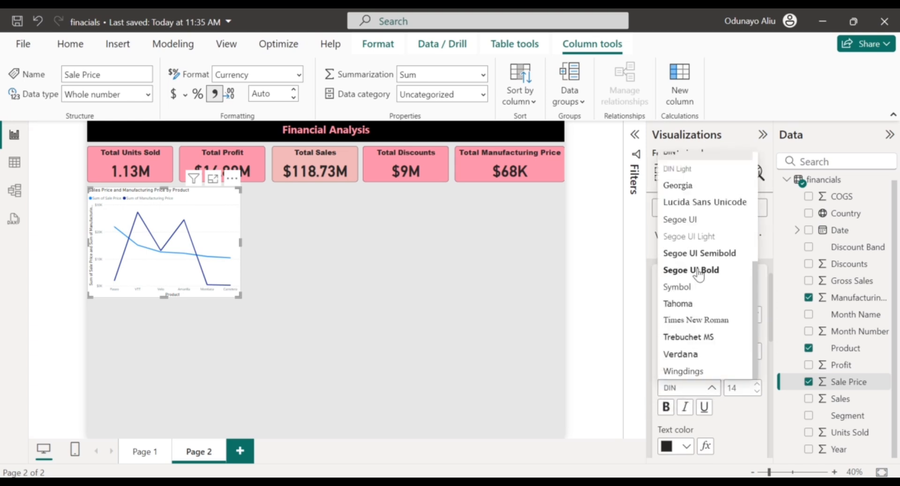
{"action": "left_click", "coordinate": [680, 223]}
{"action": "left_click", "coordinate": [666, 407]}
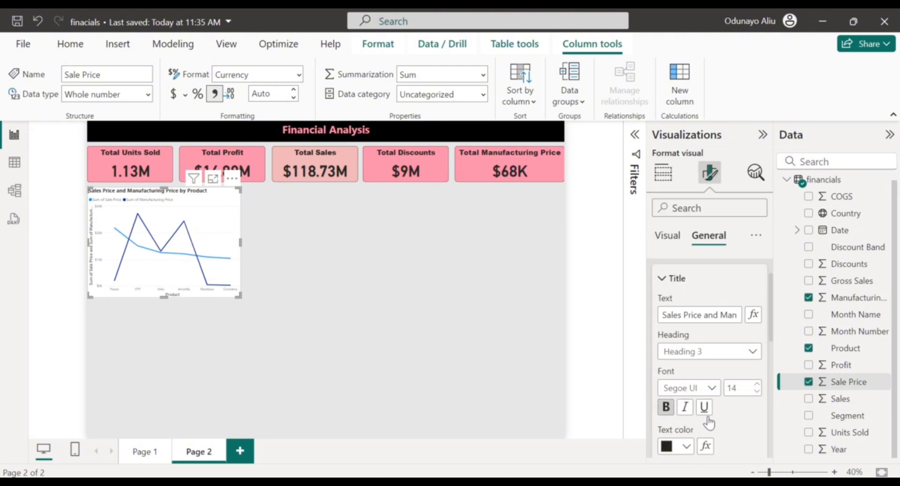
Center the line chart's title horizontally and set its font size to 15
{"action": "scroll", "coordinate": [694, 384], "scroll_direction": "down", "scroll_amount": 3}
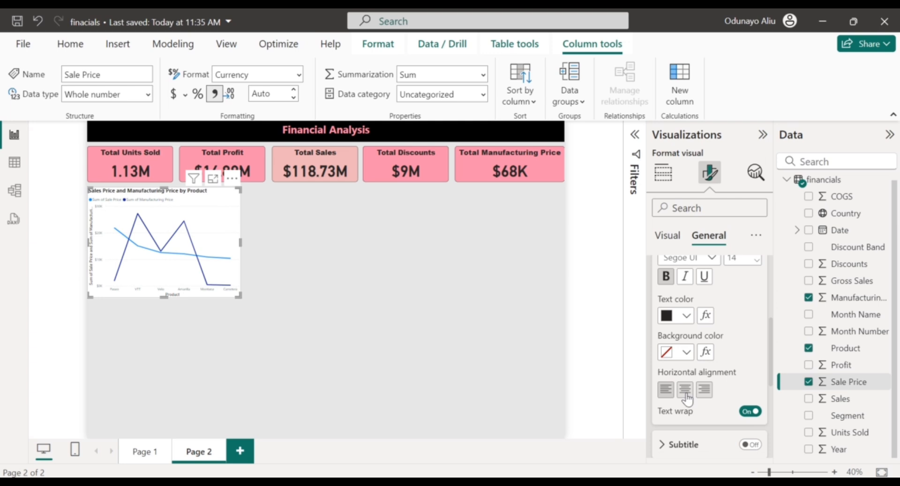
{"action": "left_click", "coordinate": [686, 396]}
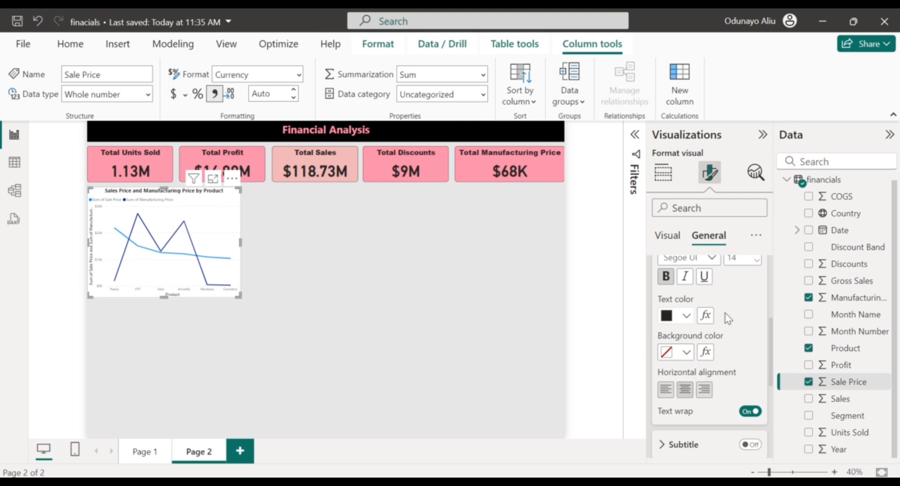
{"action": "scroll", "coordinate": [759, 314], "scroll_direction": "up", "scroll_amount": 1}
{"action": "left_click", "coordinate": [756, 291]}
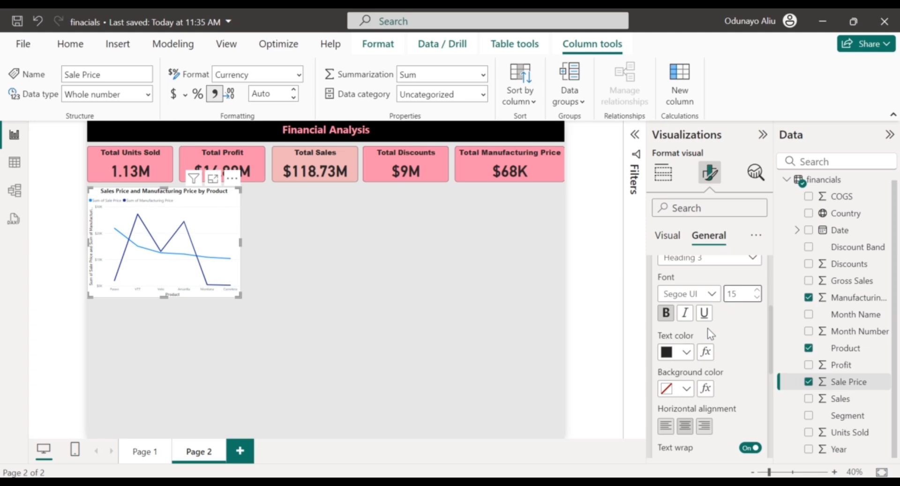
Color the line chart's title text in the dashboard's recent pink and give it a black (#000000) background
{"action": "left_click", "coordinate": [686, 353]}
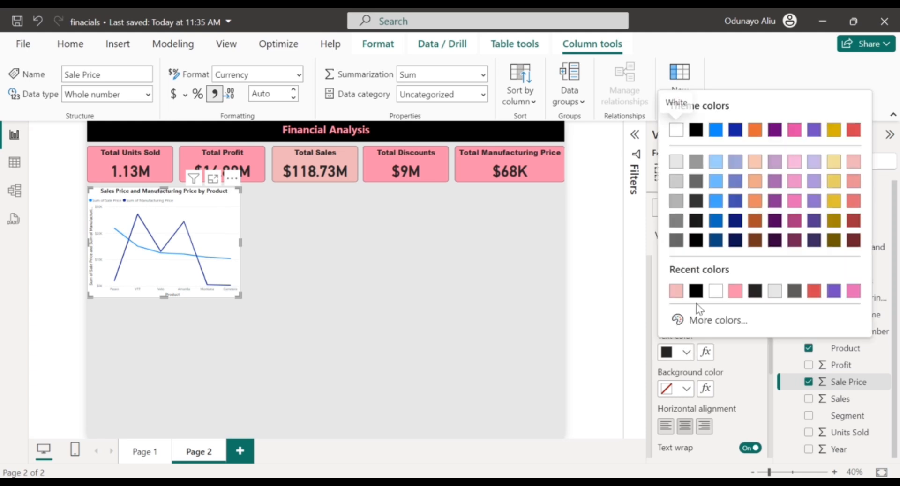
{"action": "left_click", "coordinate": [734, 291]}
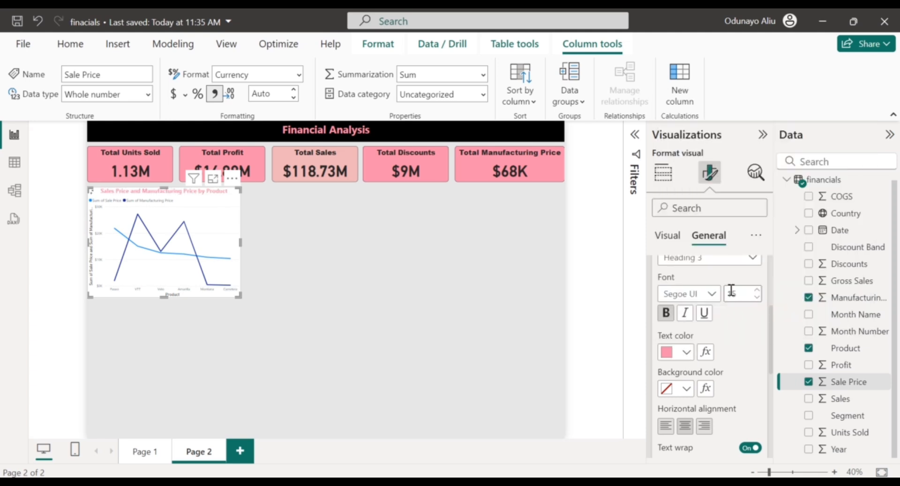
{"action": "scroll", "coordinate": [729, 342], "scroll_direction": "down", "scroll_amount": 1}
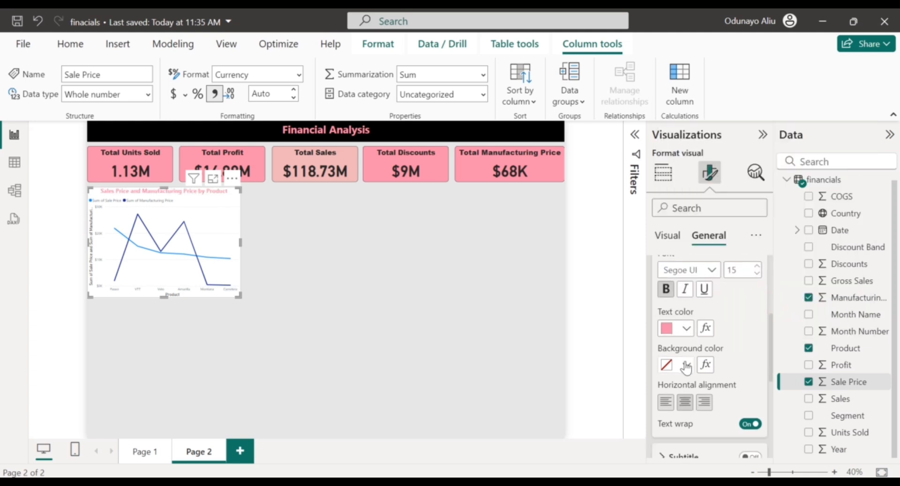
{"action": "left_click", "coordinate": [685, 366]}
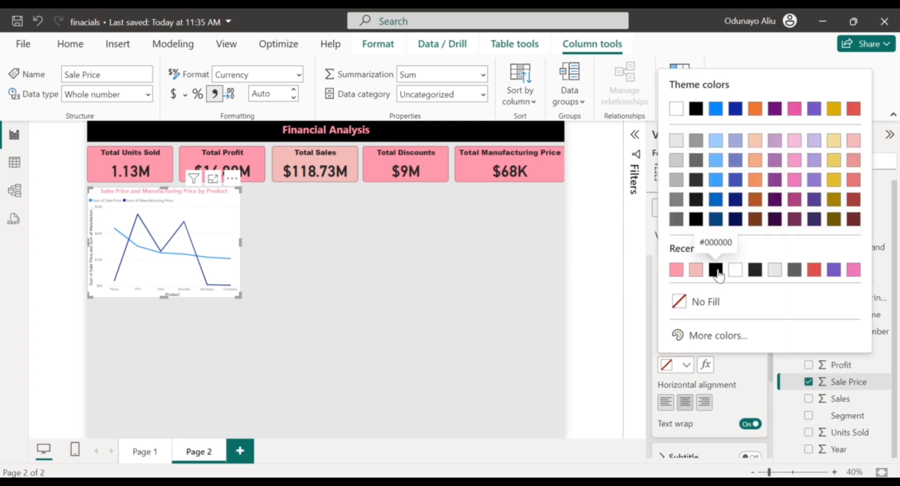
{"action": "left_click", "coordinate": [716, 271]}
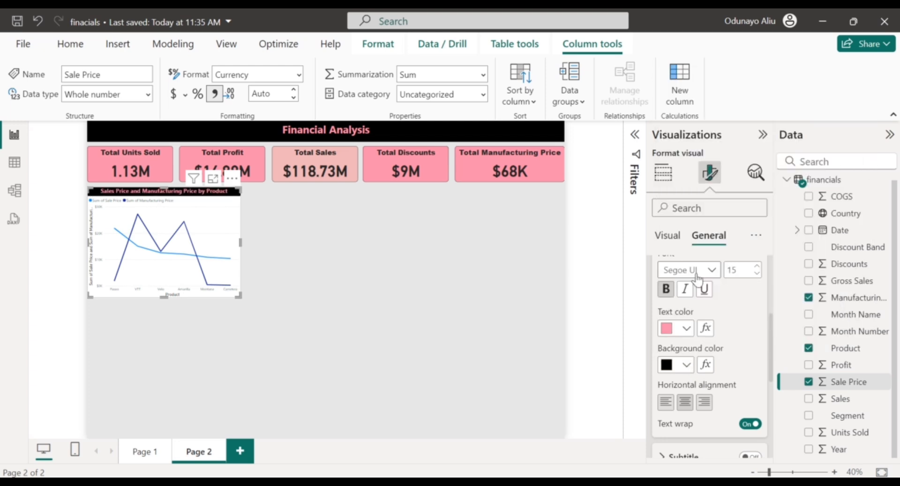
{"action": "scroll", "coordinate": [725, 361], "scroll_direction": "down", "scroll_amount": 1}
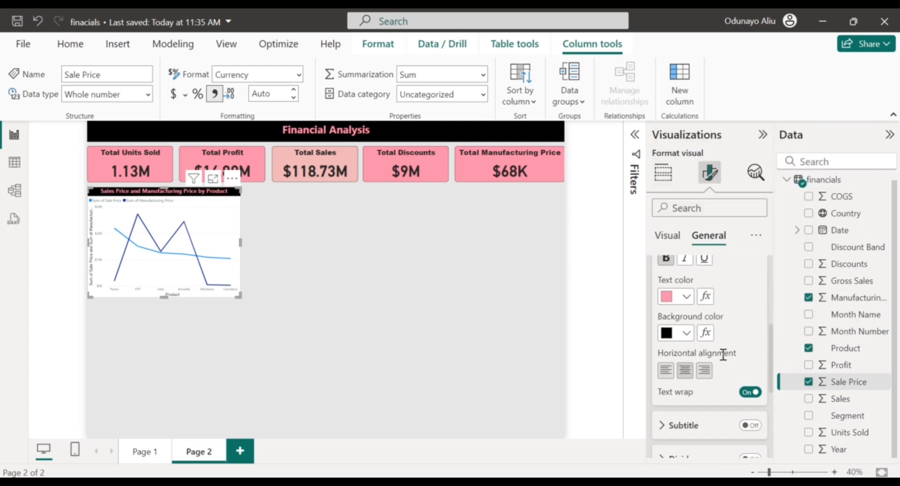
{"action": "scroll", "coordinate": [723, 354], "scroll_direction": "up", "scroll_amount": 5}
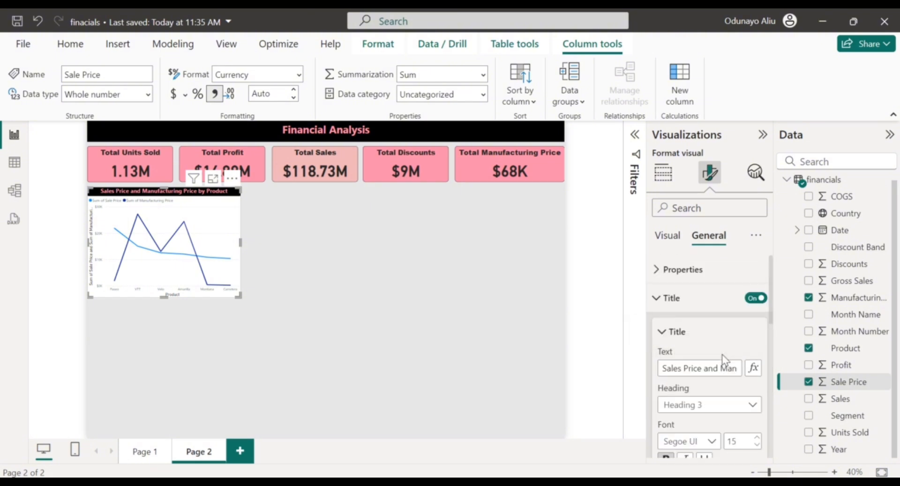
{"action": "left_click", "coordinate": [671, 300]}
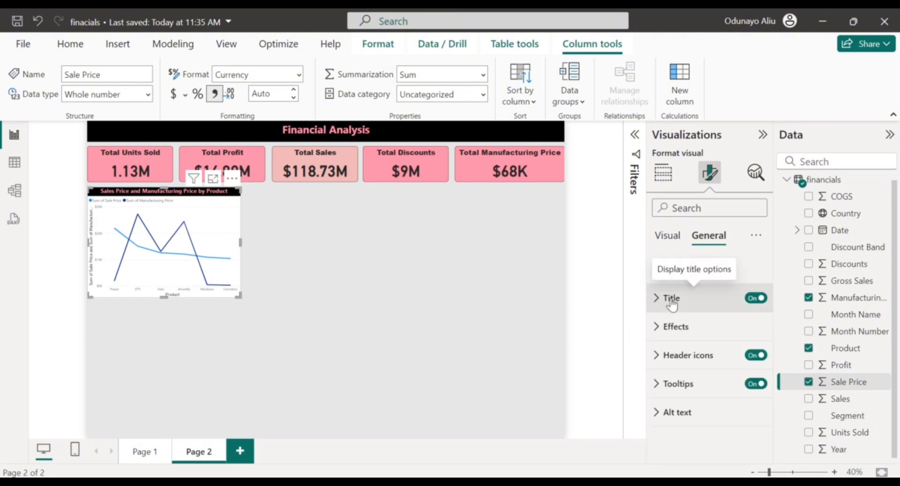
Rename the Sum of Sale Price series on the line chart's Y-axis to "Sales Price"
{"action": "left_click", "coordinate": [662, 172]}
{"action": "scroll", "coordinate": [681, 431], "scroll_direction": "down", "scroll_amount": 1}
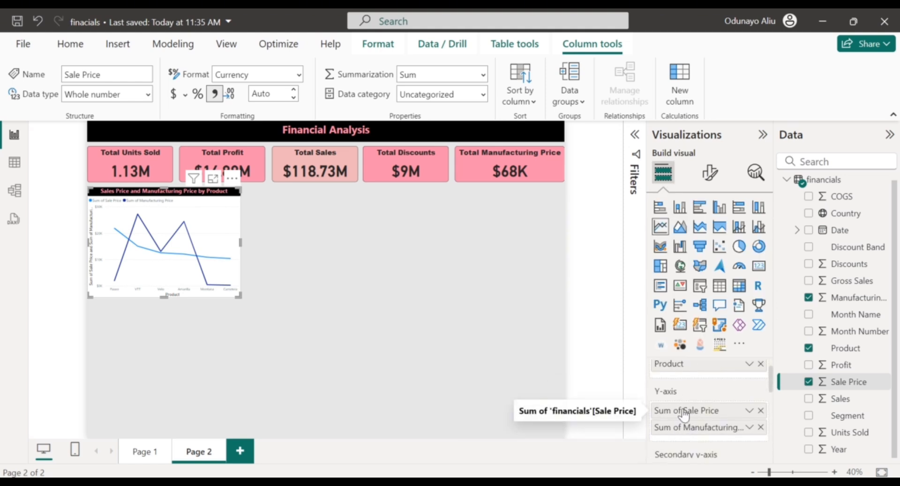
{"action": "double_click", "coordinate": [683, 413]}
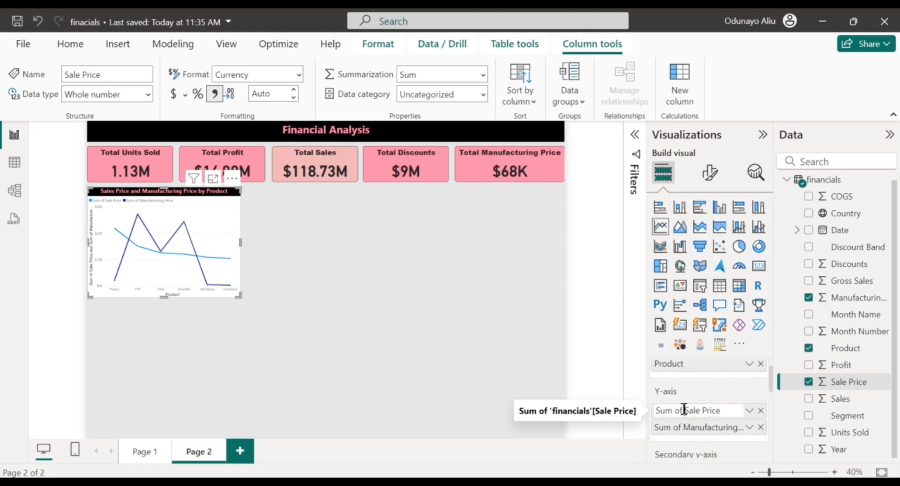
{"action": "key", "text": "BackSpace"}
{"action": "key", "text": "BackSpace"}
{"action": "key", "text": "BackSpace"}
{"action": "key", "text": "BackSpace"}
{"action": "key", "text": "BackSpace"}
{"action": "key", "text": "BackSpace"}
{"action": "key", "text": "BackSpace"}
{"action": "left_click", "coordinate": [672, 410]}
{"action": "type", "text": "s"}
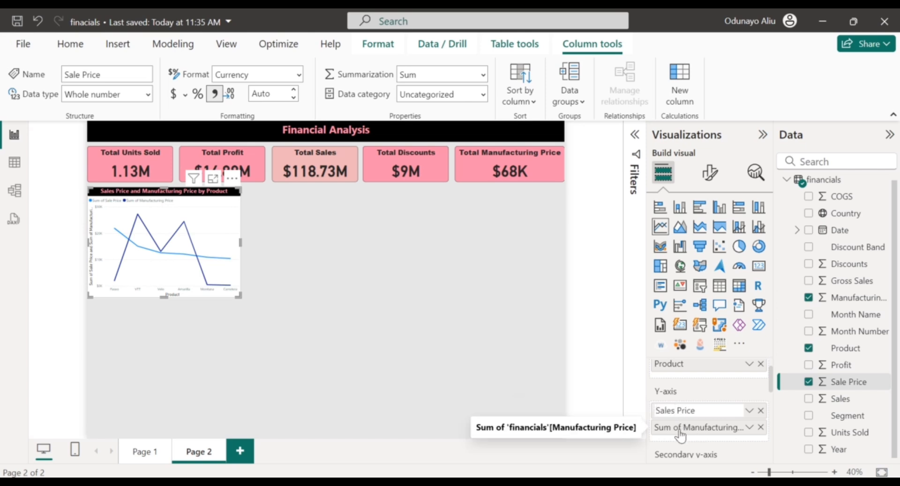
Rename the Sum of Manufacturing Price series on the line chart's Y-axis to "Manufacturing Price"
{"action": "double_click", "coordinate": [679, 433]}
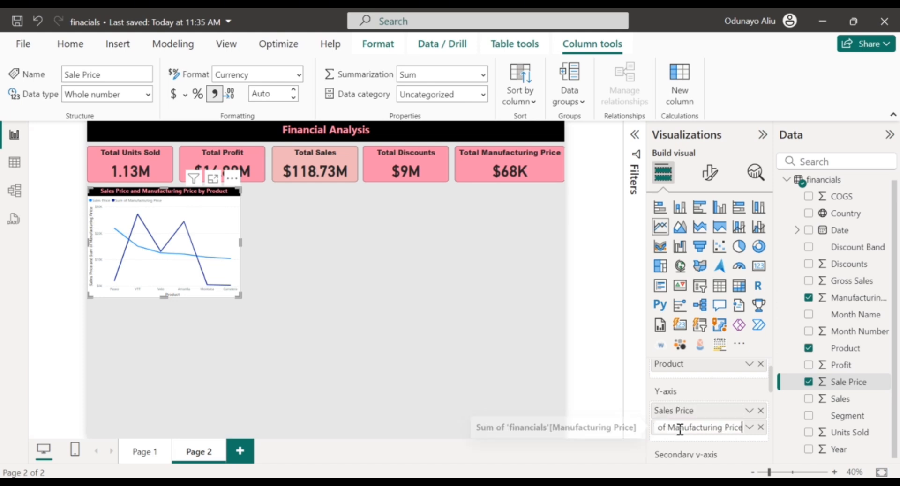
{"action": "left_click", "coordinate": [668, 428]}
{"action": "key", "text": "BackSpace"}
{"action": "key", "text": "BackSpace"}
{"action": "key", "text": "BackSpace"}
{"action": "key", "text": "BackSpace"}
{"action": "key", "text": "BackSpace"}
{"action": "key", "text": "BackSpace"}
{"action": "key", "text": "BackSpace"}
{"action": "key", "text": "Return"}
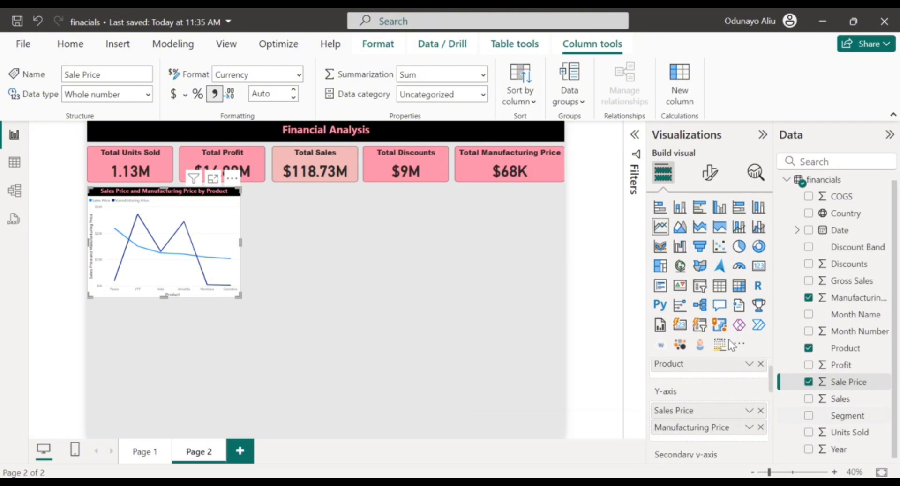
Open the position choices for the line chart's legend
{"action": "left_click", "coordinate": [708, 177]}
{"action": "left_click", "coordinate": [671, 355]}
{"action": "scroll", "coordinate": [671, 357], "scroll_direction": "down", "scroll_amount": 2}
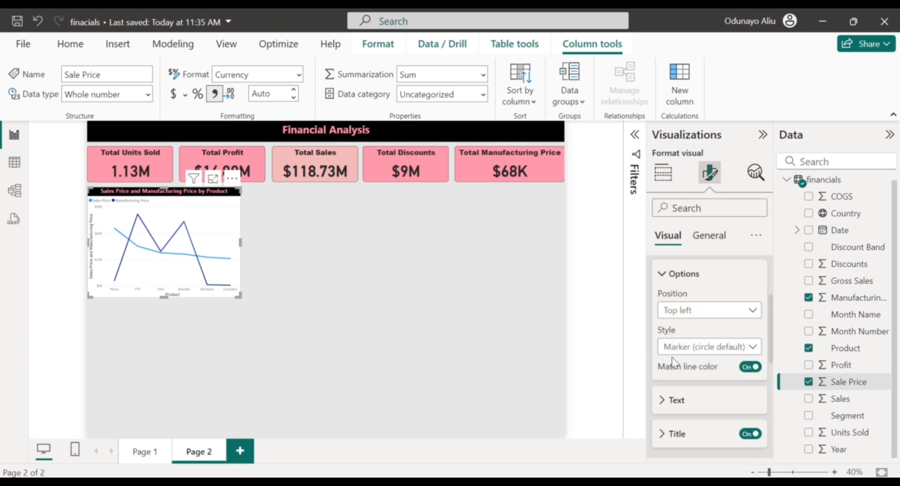
{"action": "left_click", "coordinate": [752, 312]}
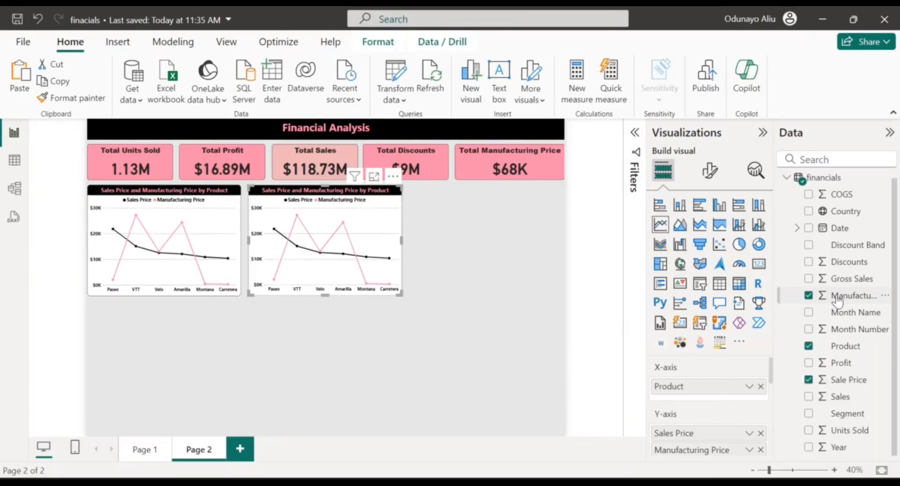
Clear the Product, Sale Price and Manufacturing Price fields from the copied line chart, leaving it without any data fields
{"action": "left_click", "coordinate": [808, 347]}
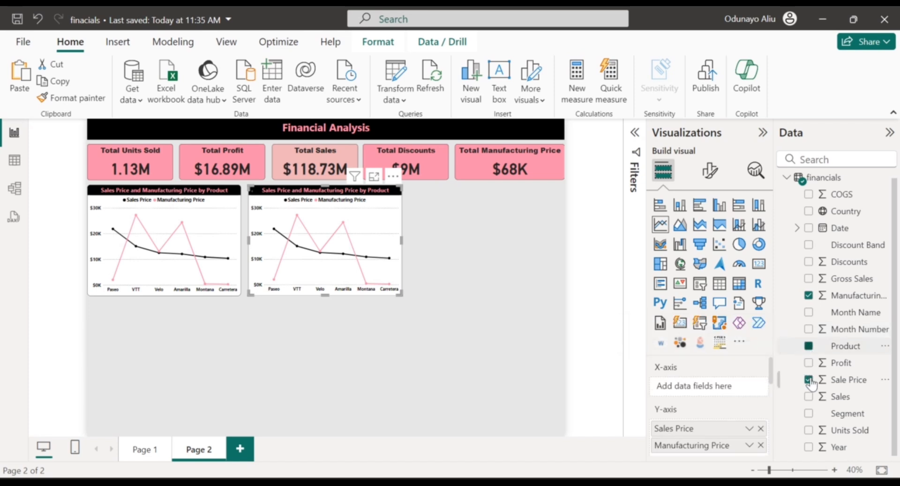
{"action": "left_click", "coordinate": [809, 381]}
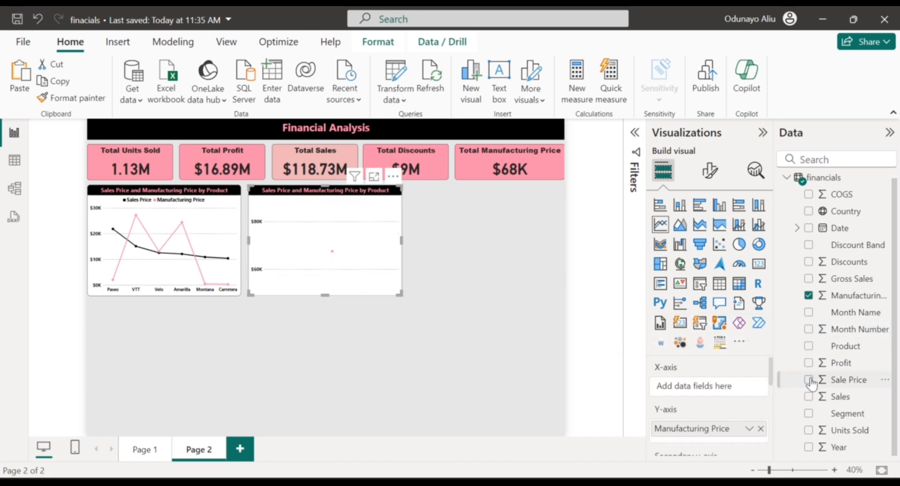
{"action": "left_click", "coordinate": [807, 296]}
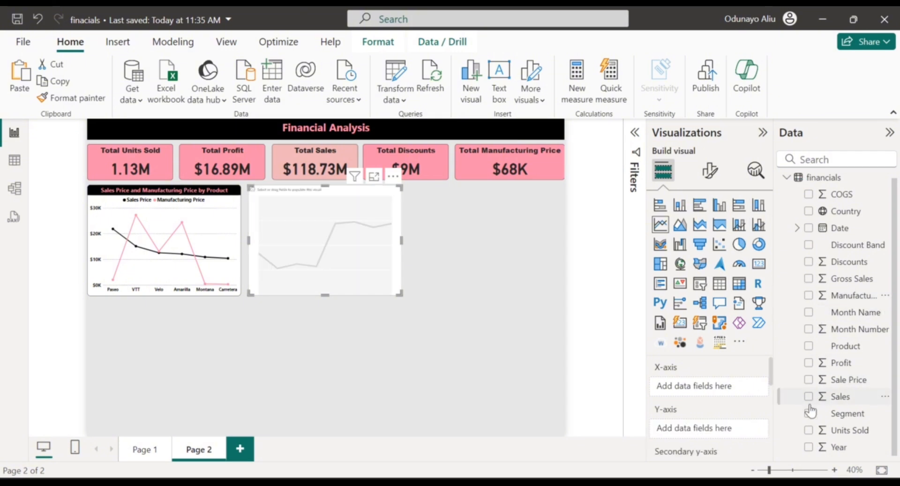
{"action": "left_click", "coordinate": [809, 363]}
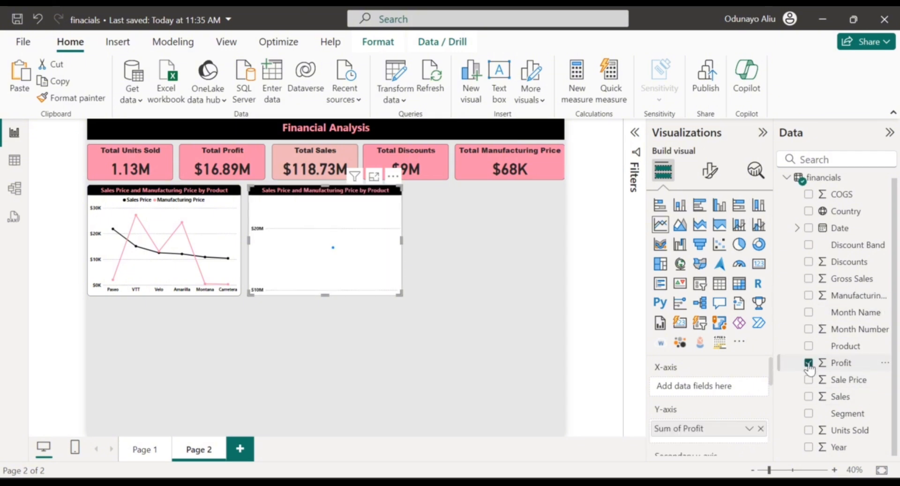
{"action": "left_click", "coordinate": [808, 366]}
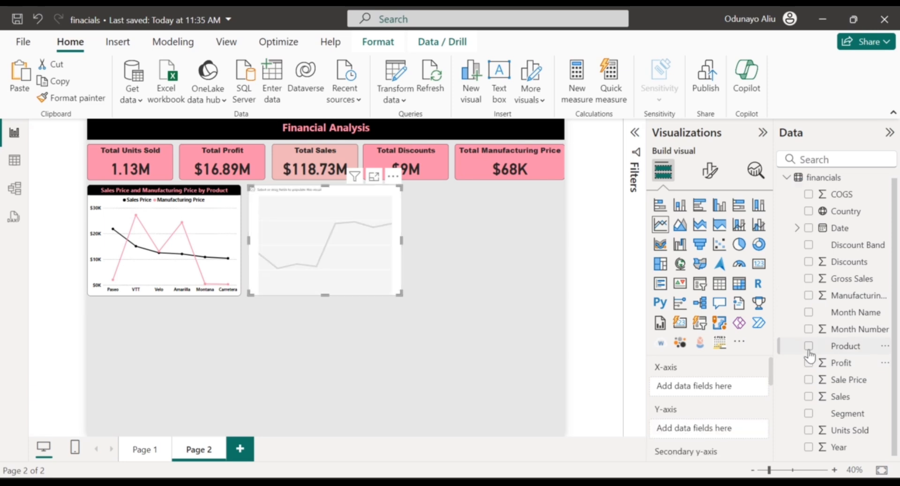
Add Product, Discounts and Manufacturing Price to the copied chart and convert it to a line and clustered column chart
{"action": "left_click", "coordinate": [809, 347]}
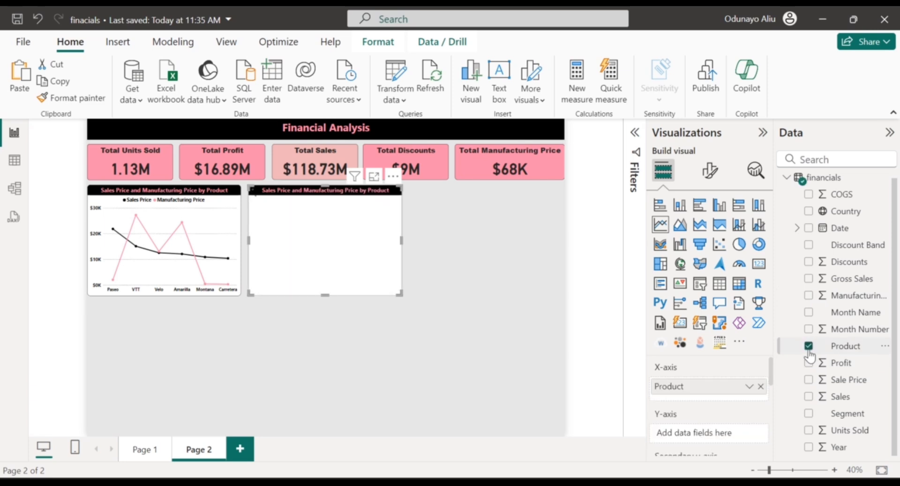
{"action": "left_click", "coordinate": [808, 262]}
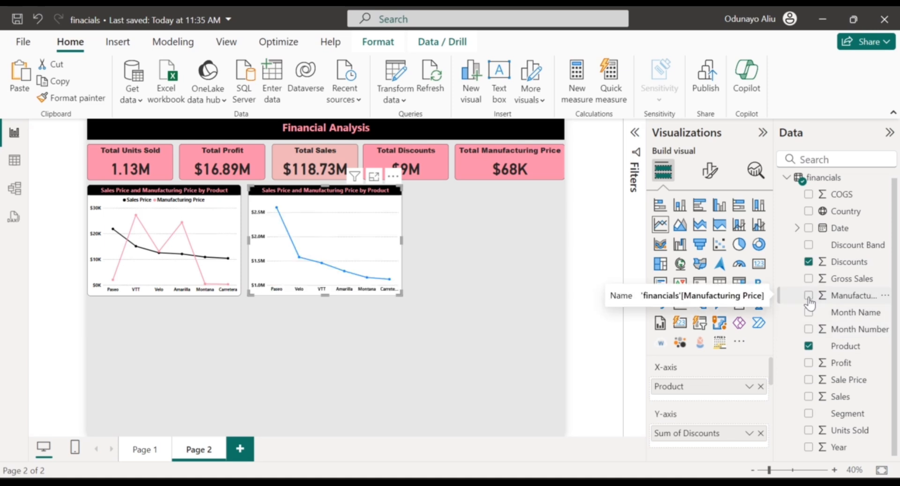
{"action": "left_click", "coordinate": [808, 297]}
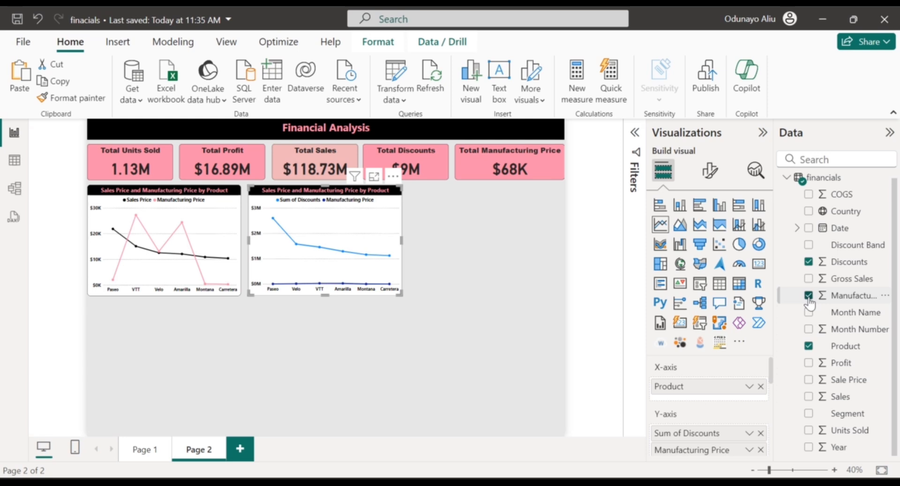
{"action": "left_click", "coordinate": [758, 226]}
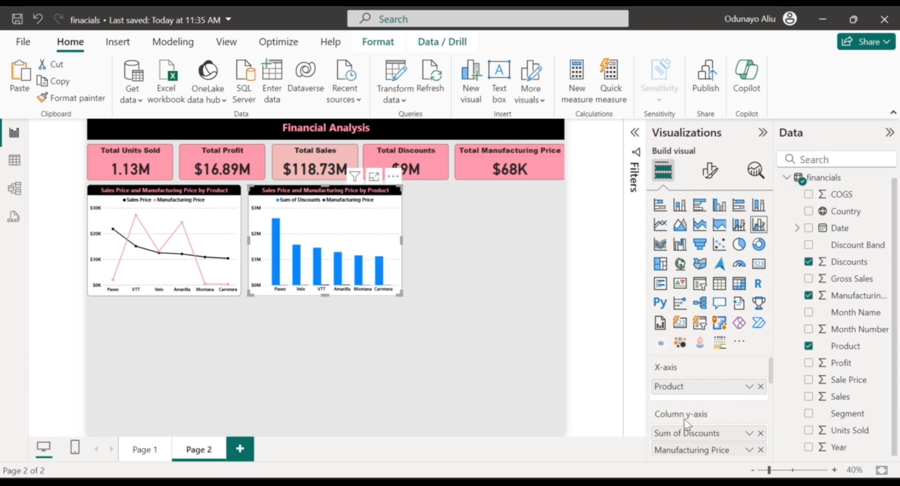
Move the Manufacturing Price field from the combo chart's column y-axis to its line y-axis
{"action": "scroll", "coordinate": [684, 419], "scroll_direction": "down", "scroll_amount": 1}
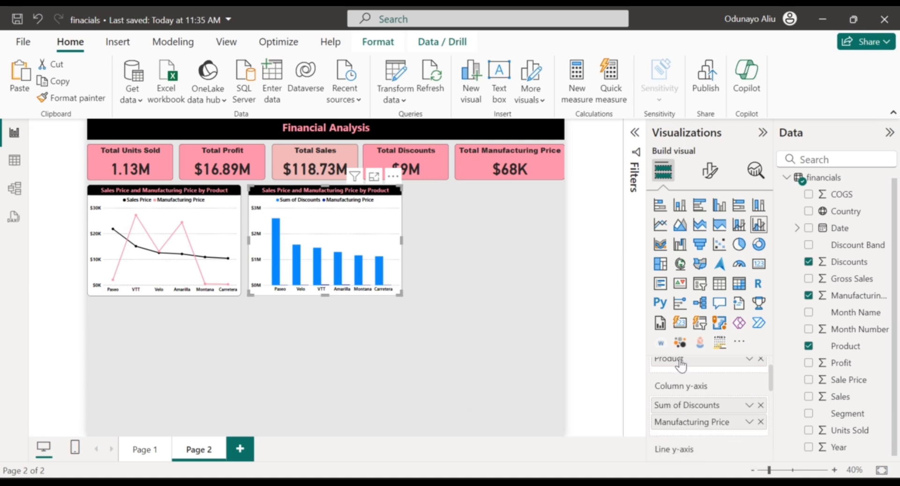
{"action": "scroll", "coordinate": [680, 366], "scroll_direction": "down", "scroll_amount": 2}
{"action": "left_click_drag", "start_coordinate": [682, 366], "coordinate": [685, 411]}
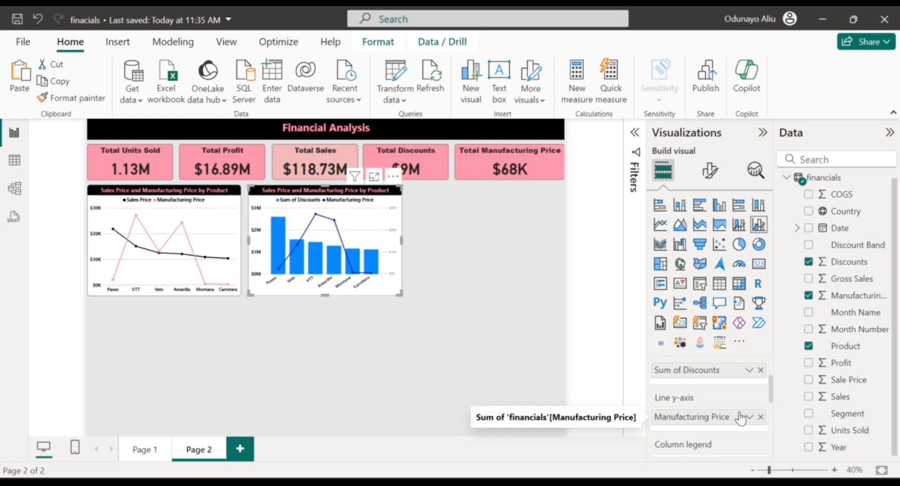
Rename the Sum of Discounts series on the combo chart's column y-axis to "Discounts"
{"action": "scroll", "coordinate": [741, 418], "scroll_direction": "up", "scroll_amount": 1}
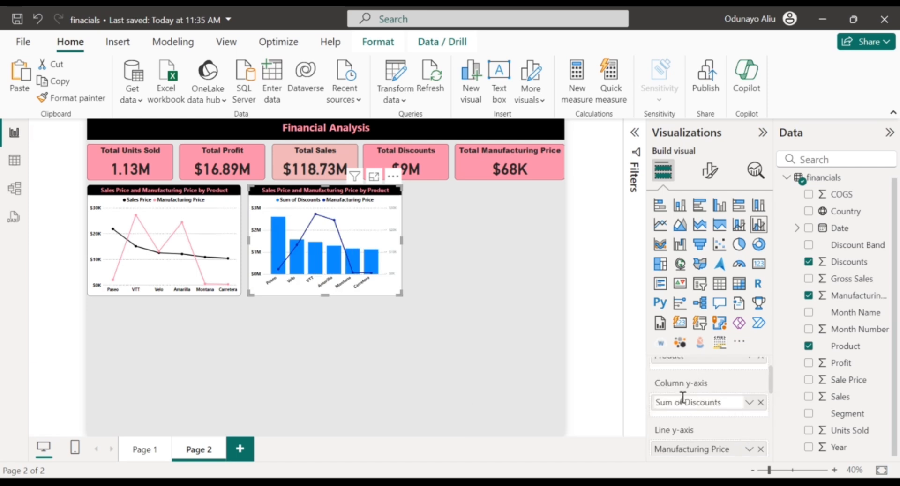
{"action": "key", "text": "BackSpace"}
{"action": "key", "text": "BackSpace"}
{"action": "key", "text": "BackSpace"}
{"action": "key", "text": "BackSpace"}
{"action": "key", "text": "BackSpace"}
{"action": "key", "text": "BackSpace"}
{"action": "key", "text": "BackSpace"}
{"action": "key", "text": "Return"}
{"action": "scroll", "coordinate": [711, 424], "scroll_direction": "down", "scroll_amount": 1}
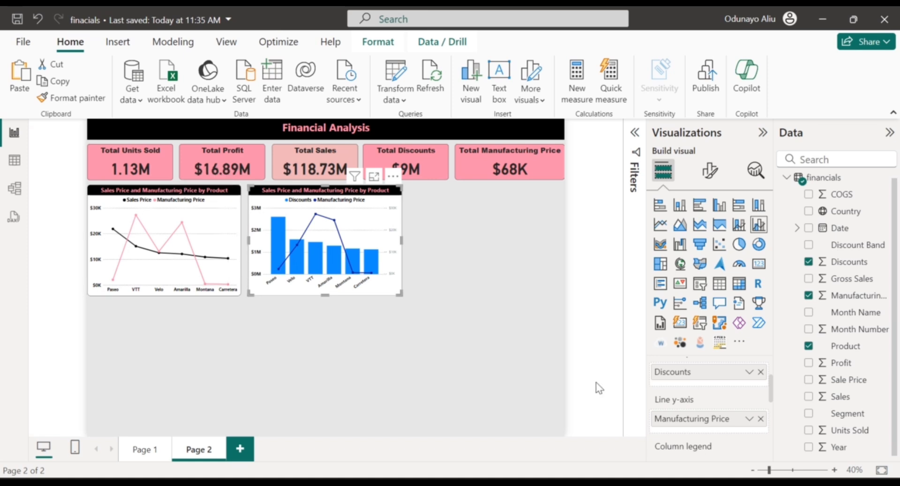
{"action": "scroll", "coordinate": [709, 421], "scroll_direction": "down", "scroll_amount": 1}
{"action": "scroll", "coordinate": [708, 414], "scroll_direction": "up", "scroll_amount": 3}
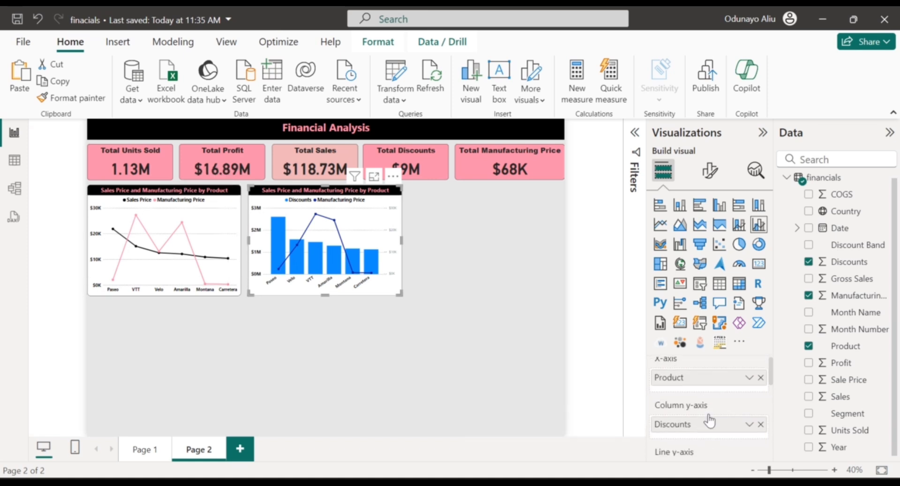
{"action": "scroll", "coordinate": [708, 414], "scroll_direction": "down", "scroll_amount": 2}
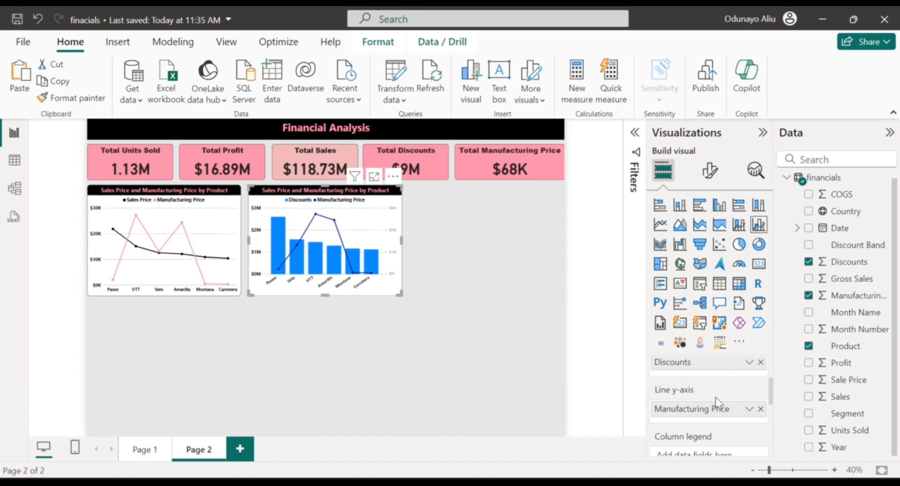
{"action": "scroll", "coordinate": [715, 398], "scroll_direction": "up", "scroll_amount": 3}
{"action": "scroll", "coordinate": [715, 397], "scroll_direction": "down", "scroll_amount": 1}
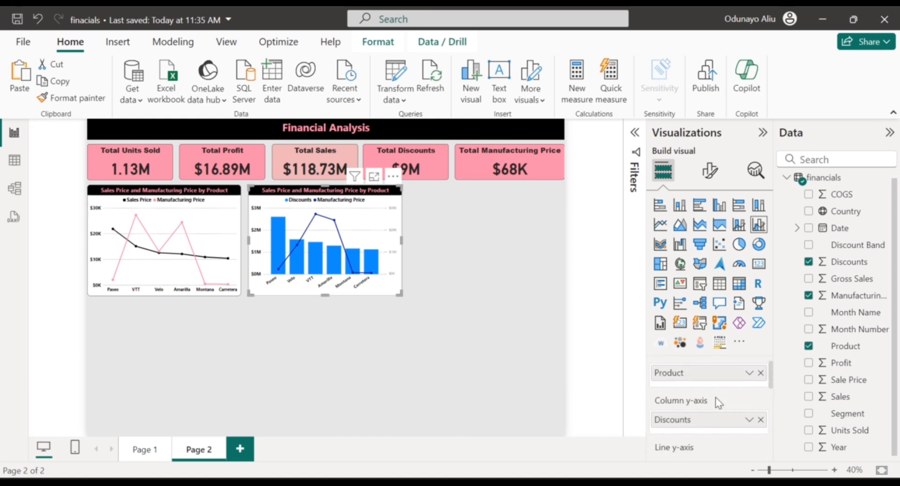
Open the combo chart's title settings and replace its Manufacturing Price field with Gross Sales
{"action": "left_click", "coordinate": [709, 171]}
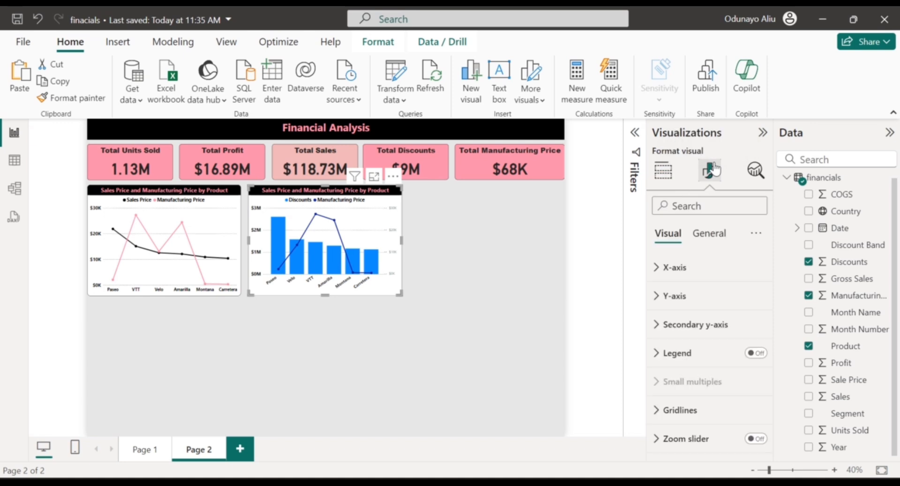
{"action": "left_click", "coordinate": [710, 239]}
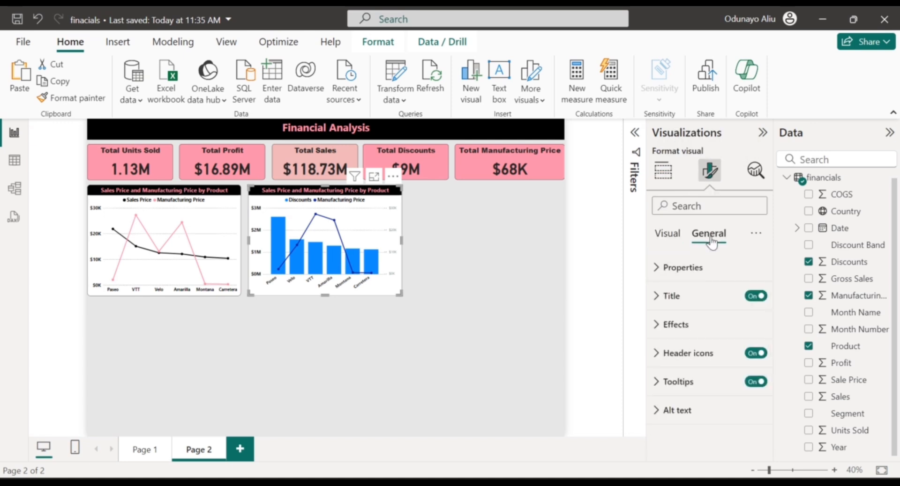
{"action": "left_click", "coordinate": [679, 300]}
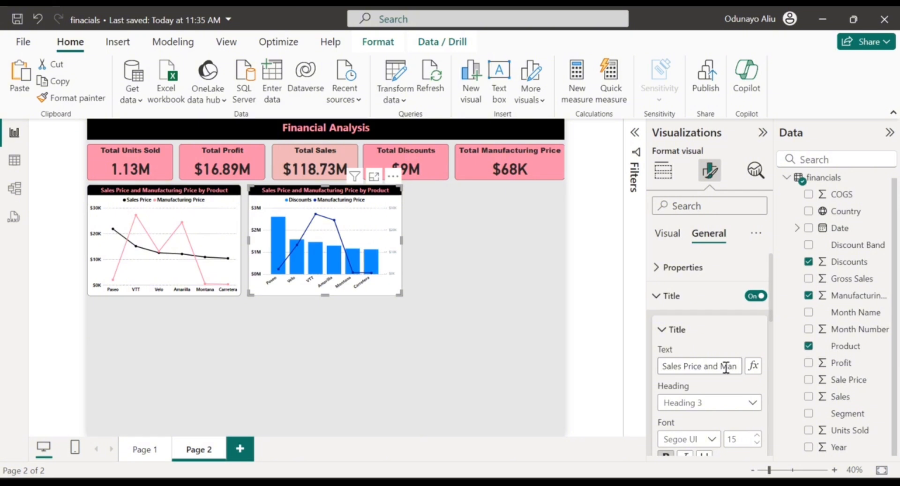
{"action": "scroll", "coordinate": [735, 369], "scroll_direction": "right", "scroll_amount": 1}
{"action": "scroll", "coordinate": [734, 368], "scroll_direction": "left", "scroll_amount": 1}
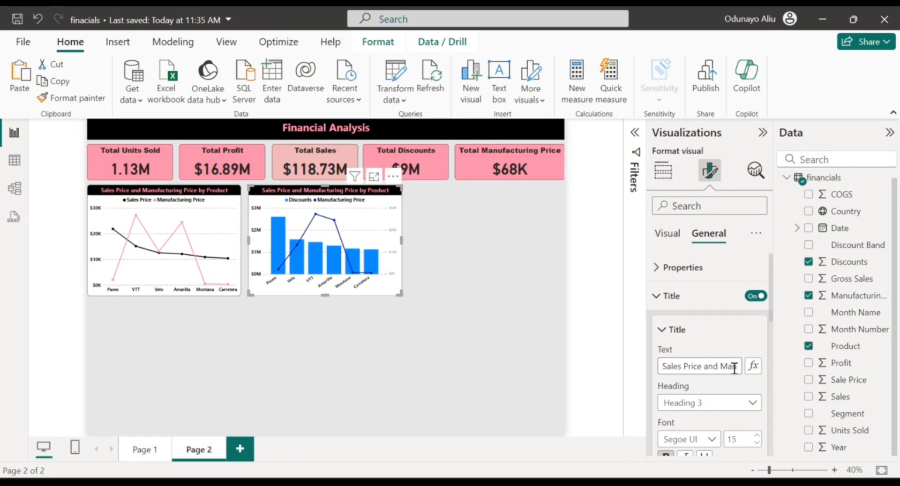
{"action": "left_click", "coordinate": [705, 366]}
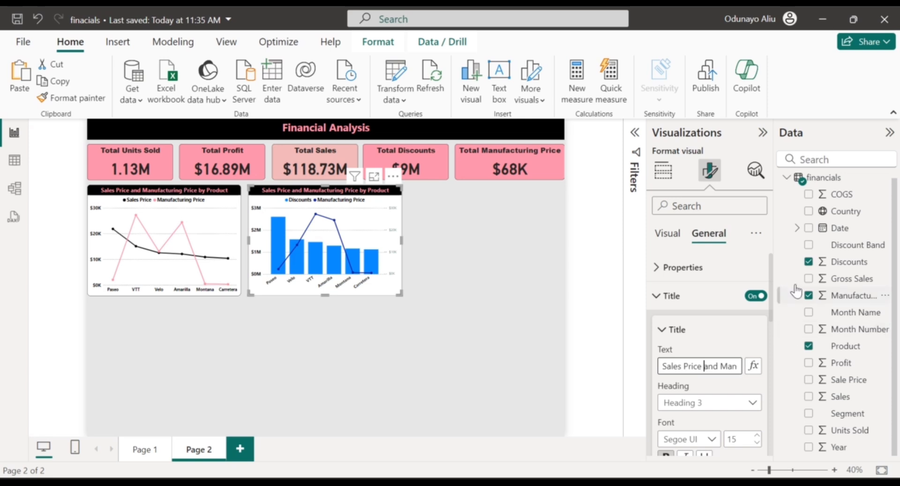
{"action": "left_click", "coordinate": [809, 296]}
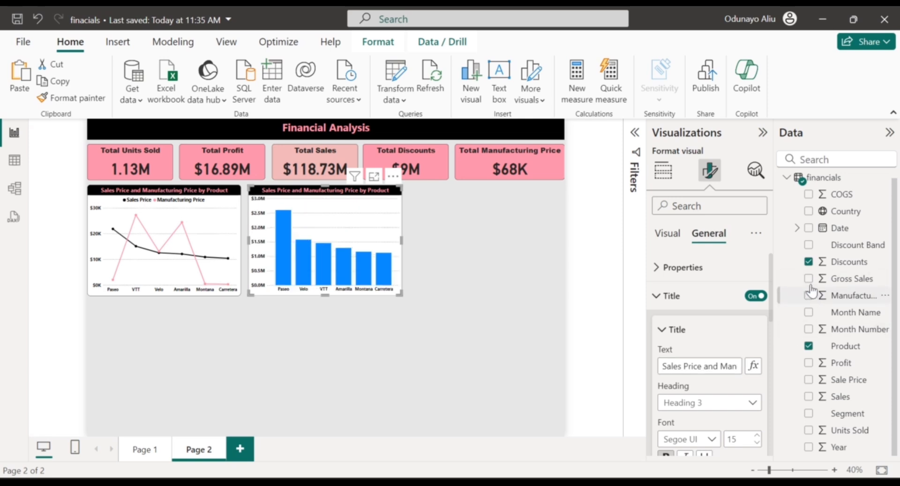
{"action": "left_click", "coordinate": [808, 279]}
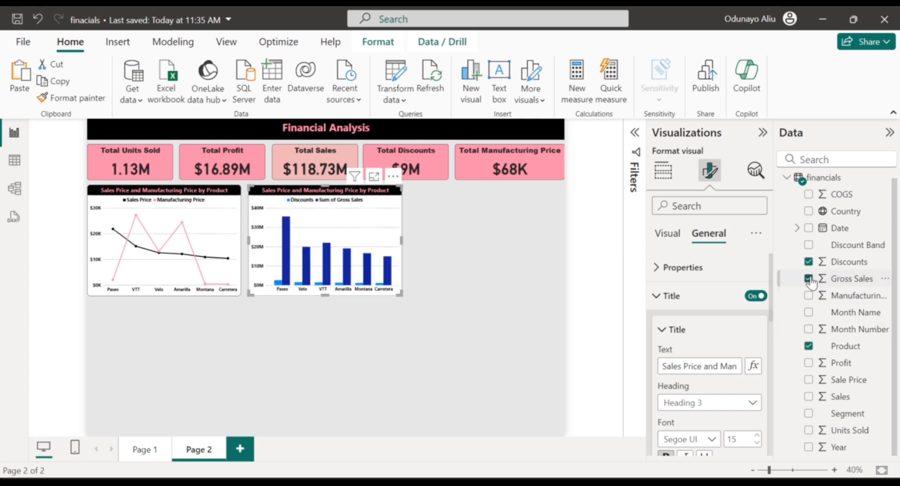
Replace the combo chart's title text with "Discounts and Gross sales by products"
{"action": "left_click", "coordinate": [682, 367]}
{"action": "key", "text": "ctrl+a"}
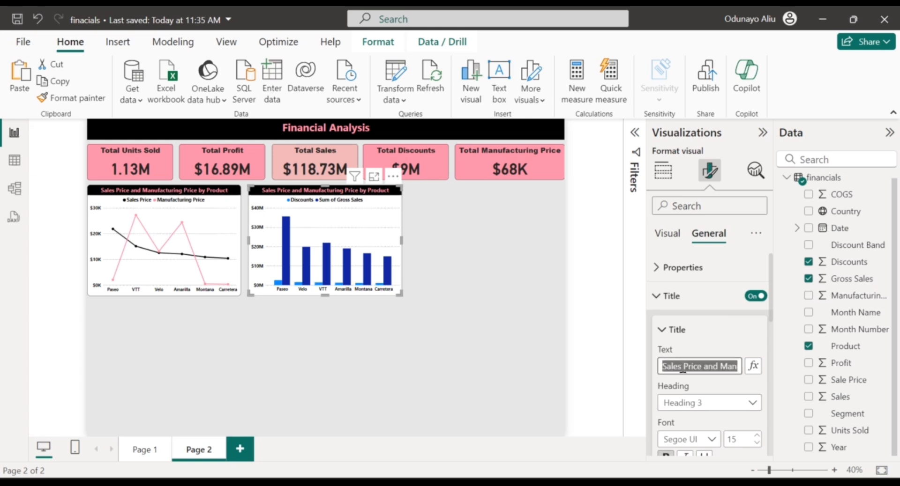
{"action": "type", "text": "Discount"}
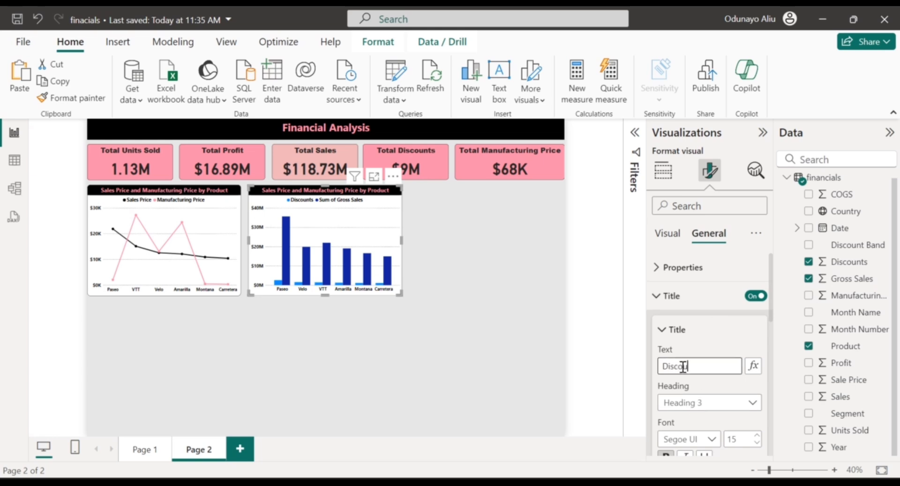
{"action": "type", "text": "s and Gross sa"}
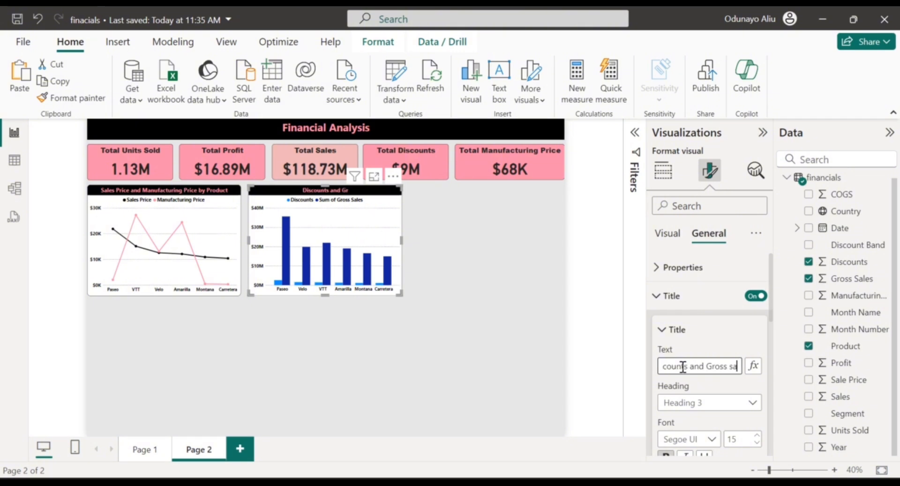
{"action": "type", "text": "les"}
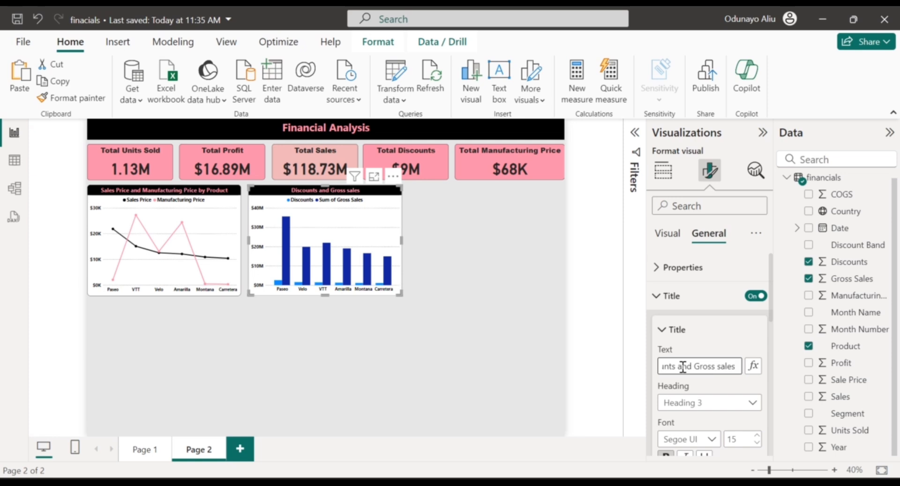
{"action": "type", "text": " by por"}
{"action": "key", "text": "BackSpace"}
{"action": "key", "text": "BackSpace"}
{"action": "type", "text": "rp"}
{"action": "key", "text": "BackSpace"}
{"action": "type", "text": "o"}
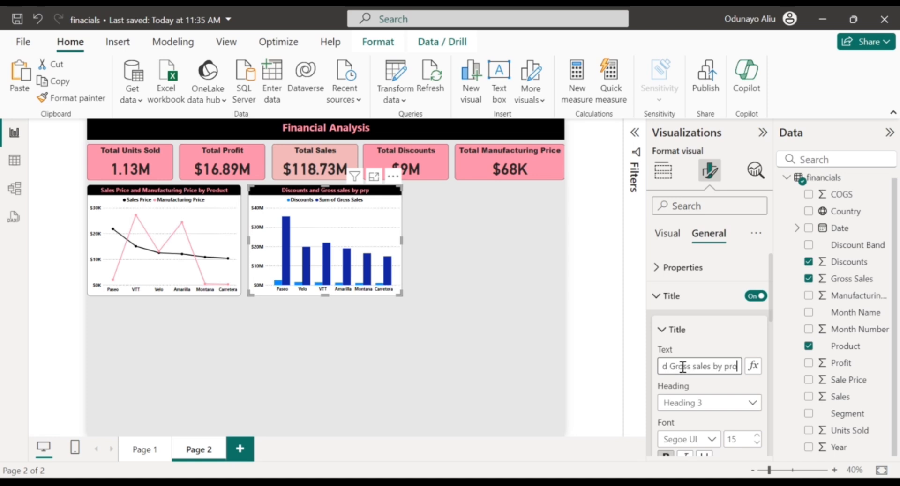
{"action": "type", "text": "ducts"}
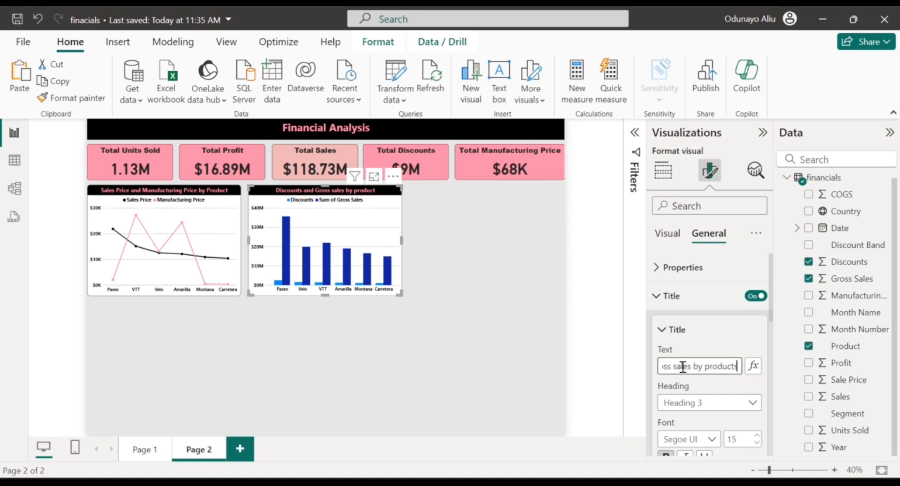
Capitalize the remaining lowercase nouns in the combo chart's title so it reads "Discounts and Gross Sales by Products"
{"action": "left_click", "coordinate": [711, 365]}
{"action": "key", "text": "BackSpace"}
{"action": "type", "text": "P"}
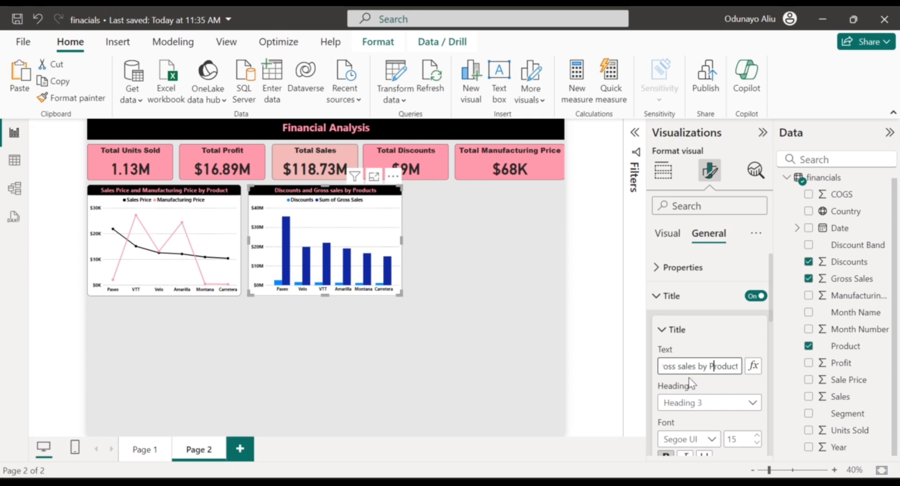
{"action": "left_click", "coordinate": [681, 364]}
{"action": "key", "text": "BackSpace"}
{"action": "type", "text": "S"}
{"action": "scroll", "coordinate": [676, 370], "scroll_direction": "left", "scroll_amount": 2}
{"action": "scroll", "coordinate": [711, 366], "scroll_direction": "right", "scroll_amount": 2}
{"action": "scroll", "coordinate": [711, 366], "scroll_direction": "left", "scroll_amount": 3}
{"action": "left_click", "coordinate": [661, 295]}
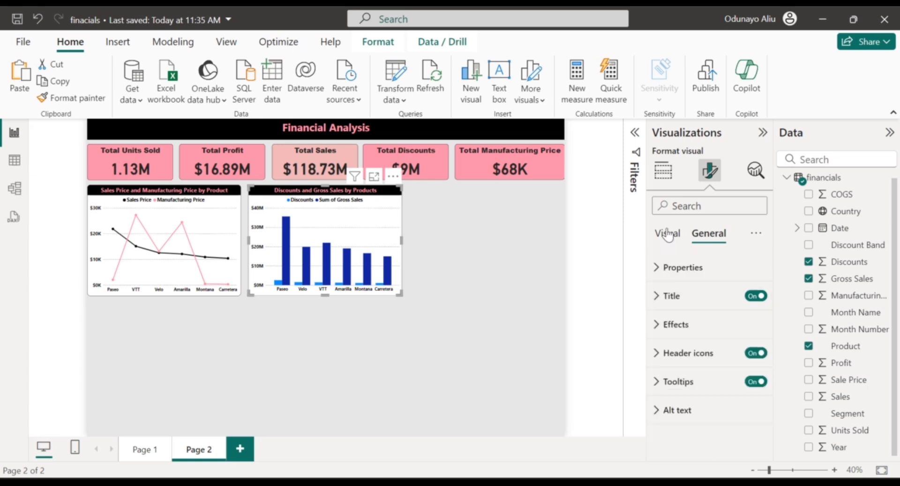
Move the Discounts field to the combo chart's line y-axis, keeping Gross Sales on the column y-axis
{"action": "left_click", "coordinate": [667, 234]}
{"action": "scroll", "coordinate": [680, 361], "scroll_direction": "down", "scroll_amount": 2}
{"action": "scroll", "coordinate": [678, 358], "scroll_direction": "up", "scroll_amount": 2}
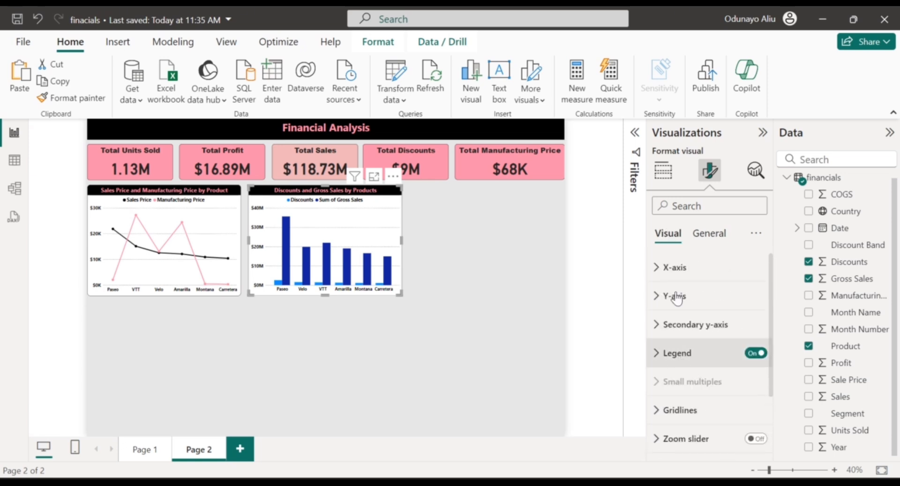
{"action": "left_click", "coordinate": [662, 173]}
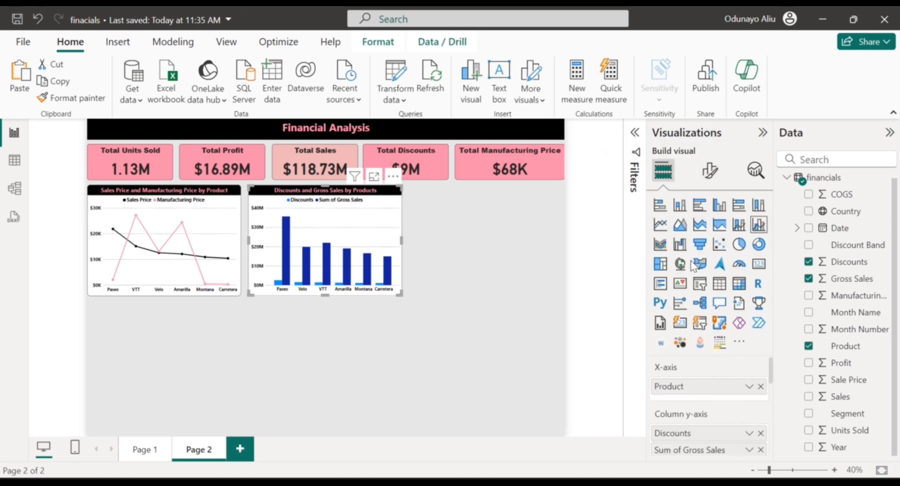
{"action": "scroll", "coordinate": [706, 375], "scroll_direction": "down", "scroll_amount": 1}
{"action": "scroll", "coordinate": [705, 376], "scroll_direction": "down", "scroll_amount": 2}
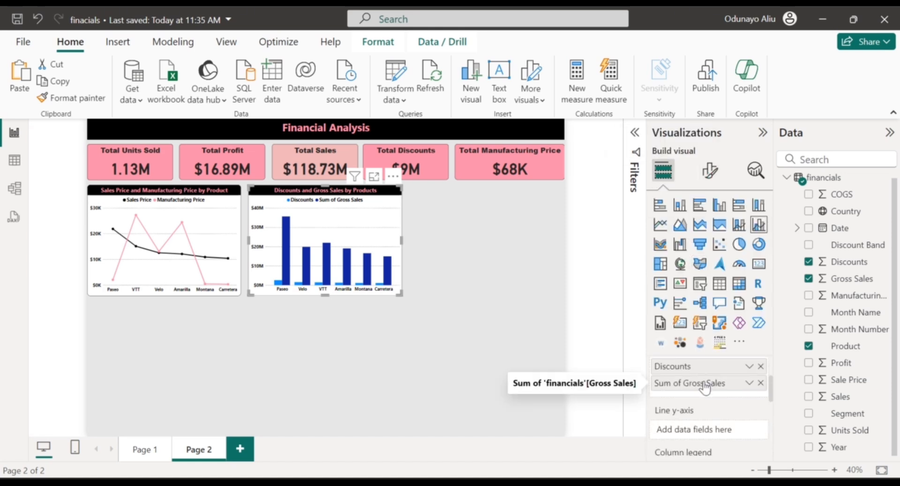
{"action": "left_click_drag", "start_coordinate": [700, 368], "coordinate": [701, 429]}
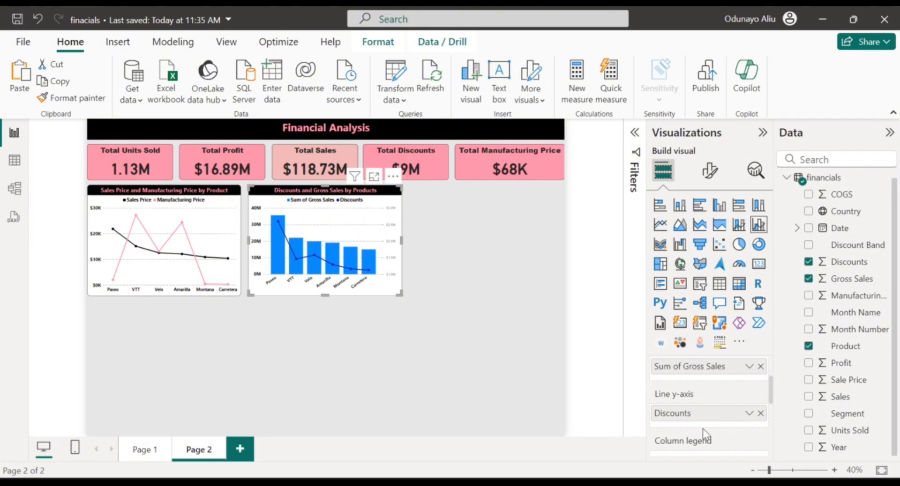
Rename the Sum of Gross Sales series on the combo chart's column y-axis to "Gross Sales"
{"action": "left_click", "coordinate": [709, 170]}
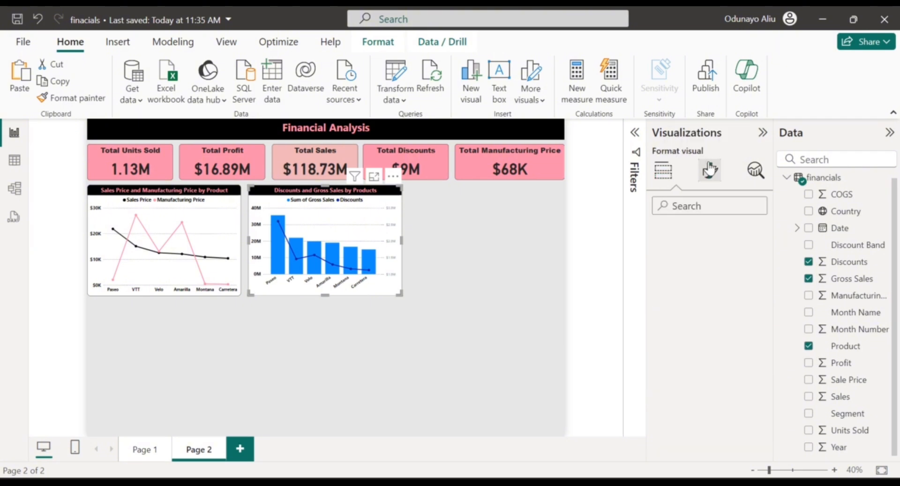
{"action": "left_click", "coordinate": [663, 170]}
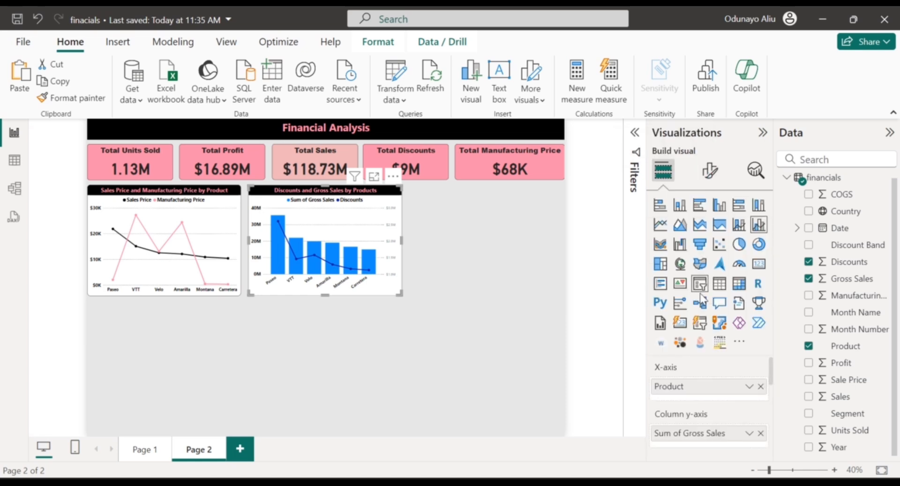
{"action": "double_click", "coordinate": [684, 436]}
{"action": "left_click", "coordinate": [684, 434]}
{"action": "key", "text": "BackSpace"}
{"action": "key", "text": "BackSpace"}
{"action": "key", "text": "BackSpace"}
{"action": "key", "text": "BackSpace"}
{"action": "key", "text": "BackSpace"}
{"action": "key", "text": "BackSpace"}
{"action": "key", "text": "BackSpace"}
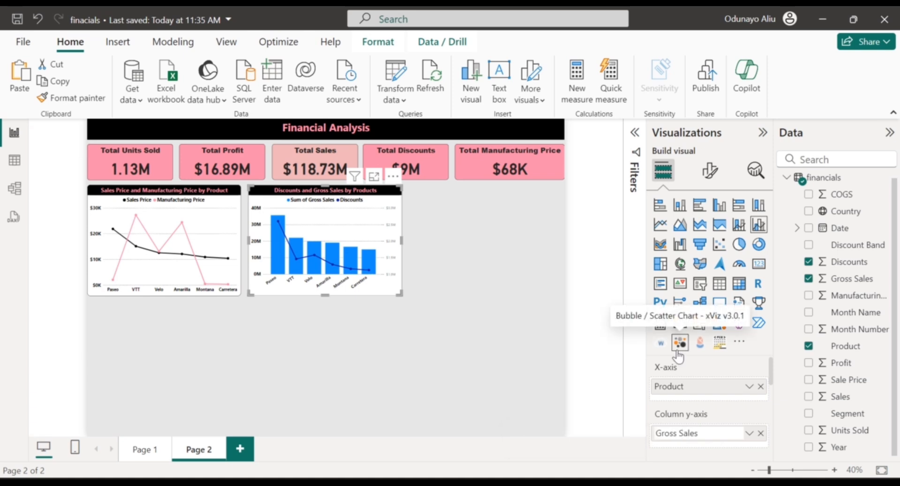
{"action": "scroll", "coordinate": [695, 393], "scroll_direction": "down", "scroll_amount": 3}
{"action": "scroll", "coordinate": [694, 389], "scroll_direction": "up", "scroll_amount": 3}
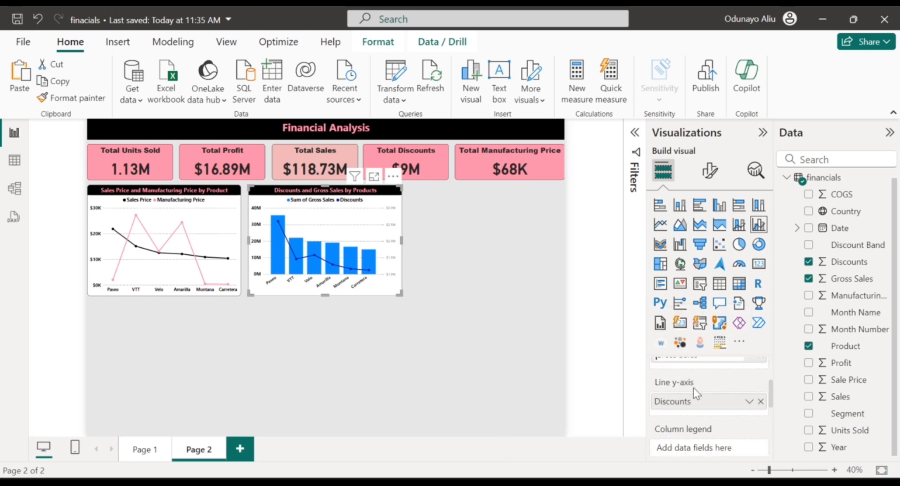
{"action": "left_click", "coordinate": [718, 176]}
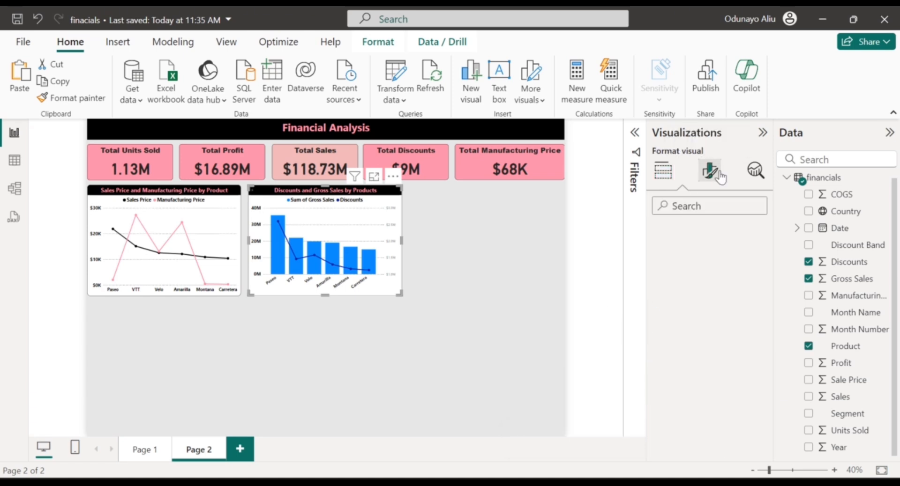
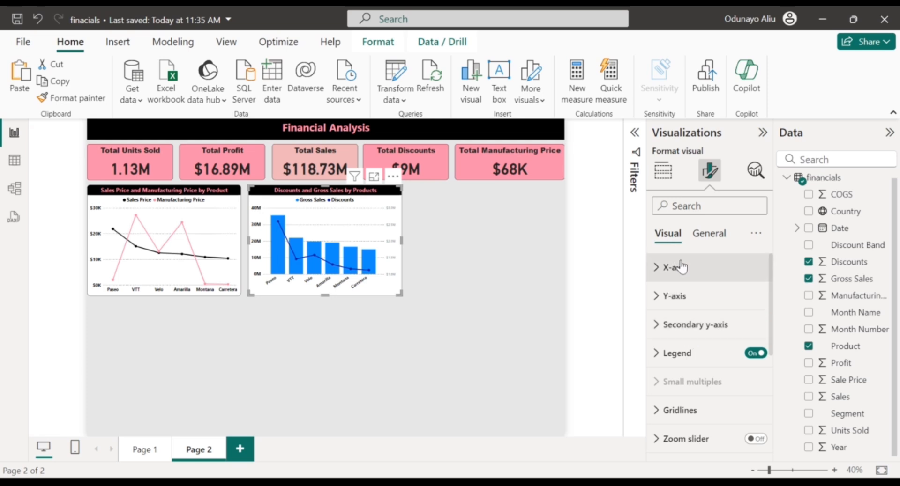
Turn on the combo chart's secondary y-axis values and format them in black italic text
{"action": "left_click", "coordinate": [691, 324]}
{"action": "scroll", "coordinate": [691, 318], "scroll_direction": "down", "scroll_amount": 3}
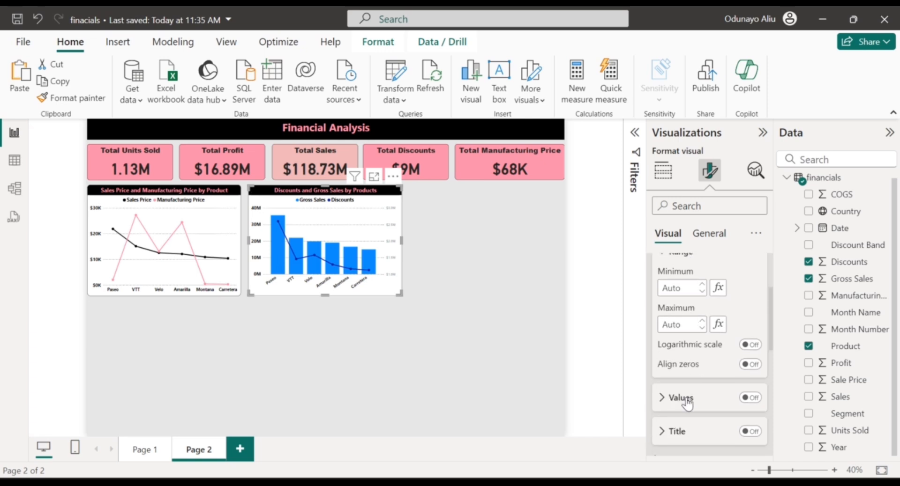
{"action": "left_click", "coordinate": [749, 397]}
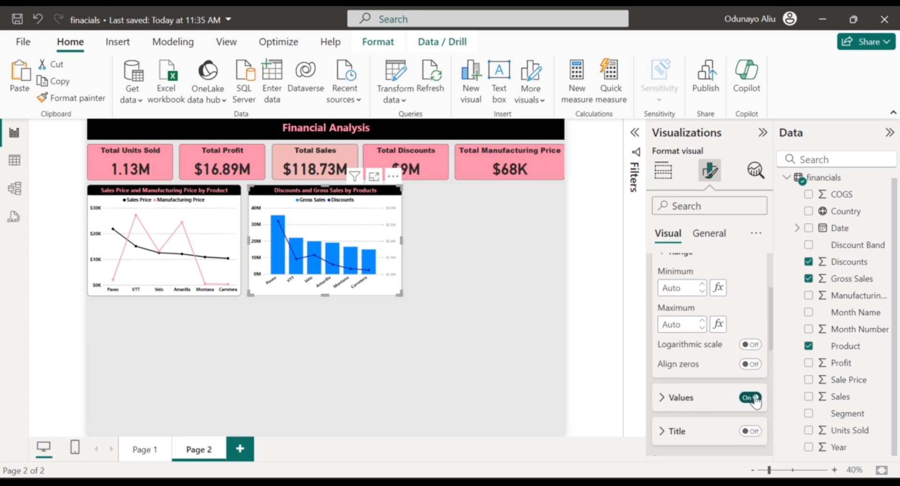
{"action": "left_click", "coordinate": [719, 399]}
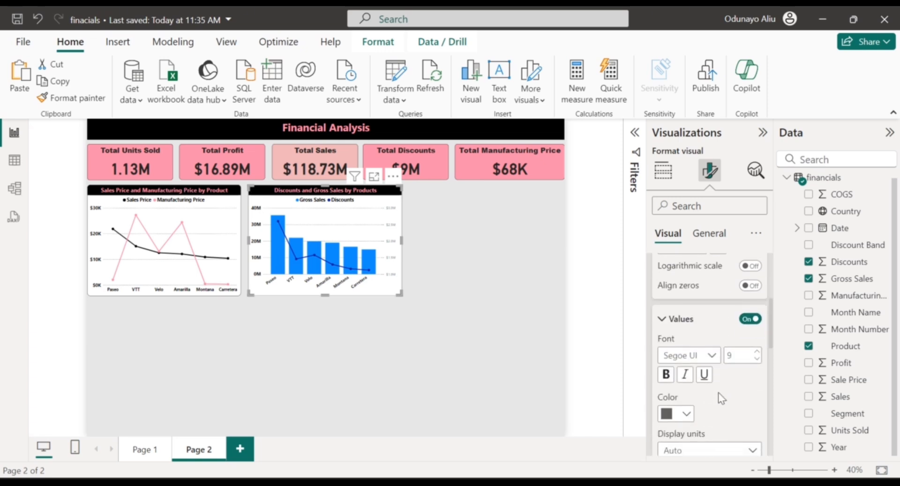
{"action": "left_click", "coordinate": [679, 414]}
{"action": "left_click", "coordinate": [676, 353]}
{"action": "left_click", "coordinate": [684, 375]}
{"action": "scroll", "coordinate": [691, 375], "scroll_direction": "down", "scroll_amount": 3}
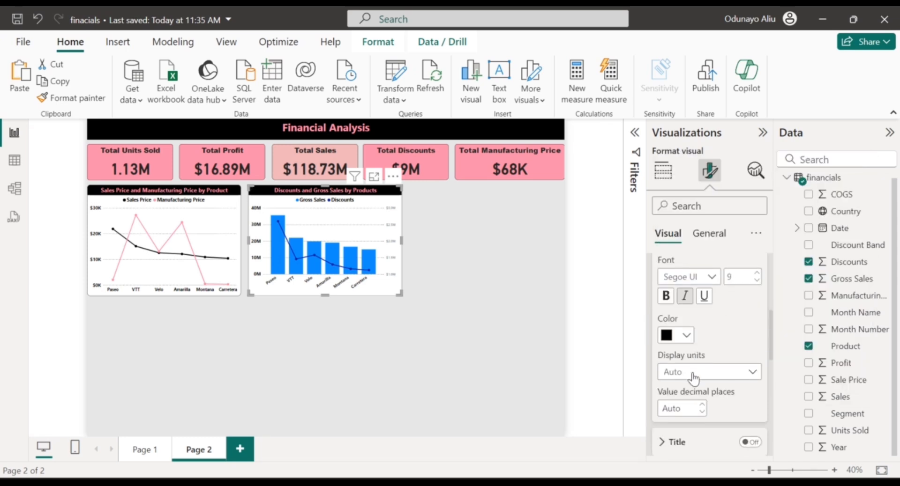
{"action": "scroll", "coordinate": [693, 377], "scroll_direction": "down", "scroll_amount": 13}
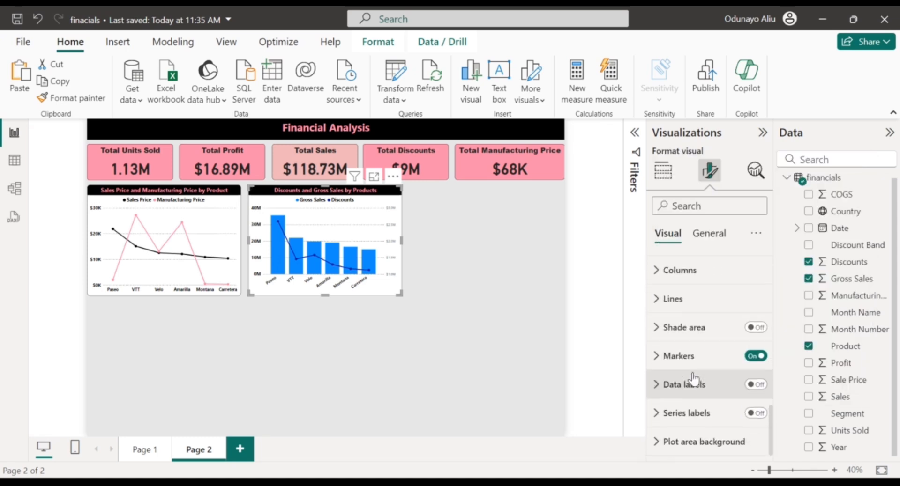
{"action": "scroll", "coordinate": [694, 377], "scroll_direction": "up", "scroll_amount": 10}
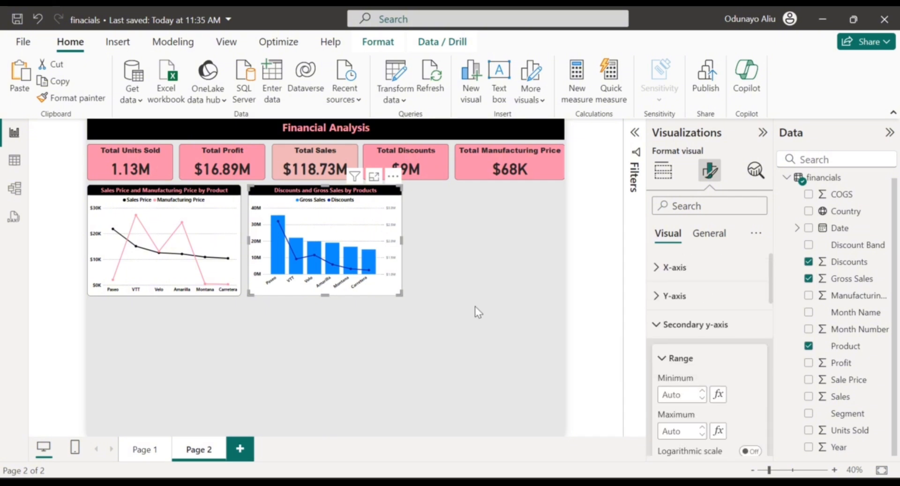
Insert a treemap beside the combo chart in the same row, showing Profit by Country
{"action": "left_click", "coordinate": [420, 243]}
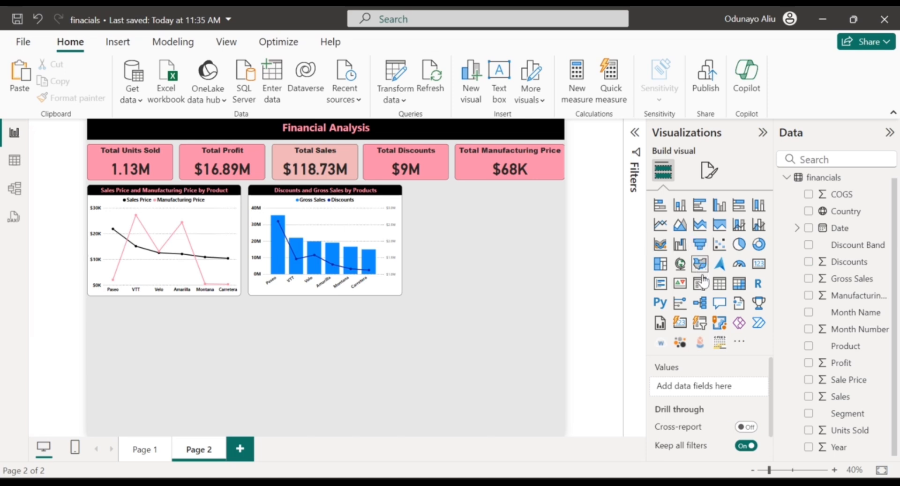
{"action": "left_click", "coordinate": [659, 265]}
{"action": "left_click_drag", "start_coordinate": [134, 350], "coordinate": [459, 239]}
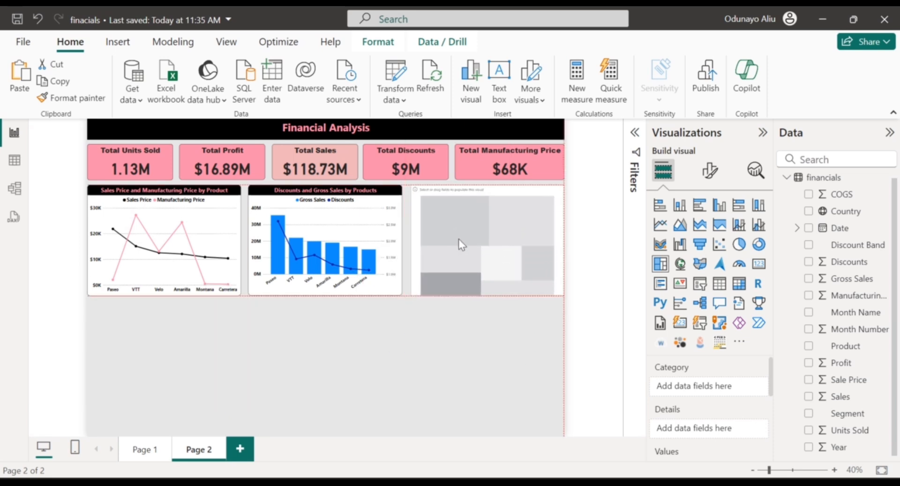
{"action": "left_click_drag", "start_coordinate": [456, 239], "coordinate": [454, 239]}
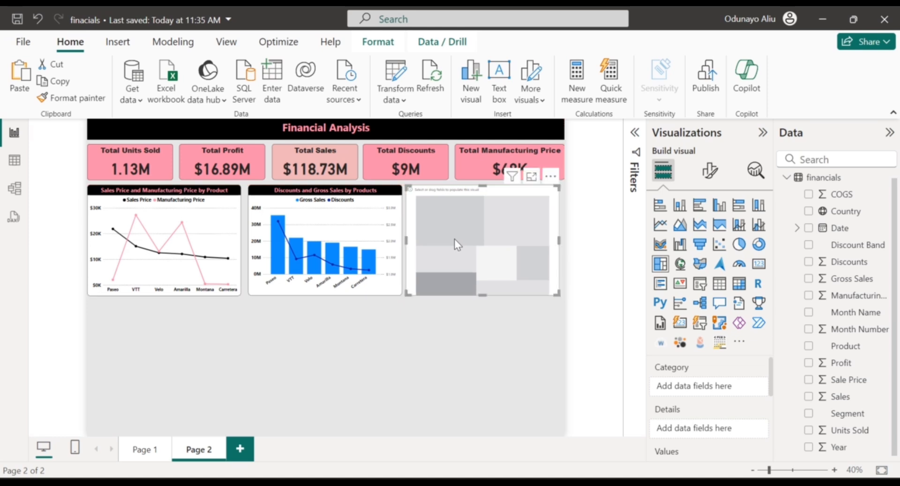
{"action": "key", "text": "Right"}
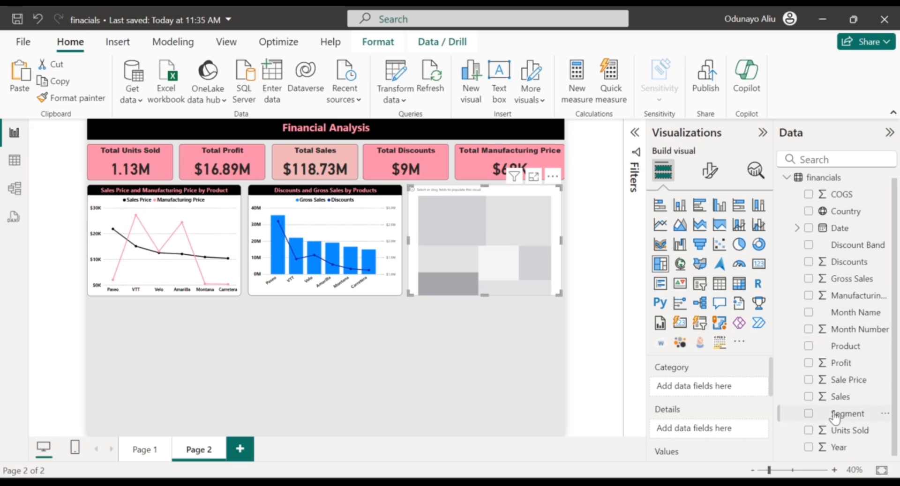
{"action": "left_click", "coordinate": [809, 364]}
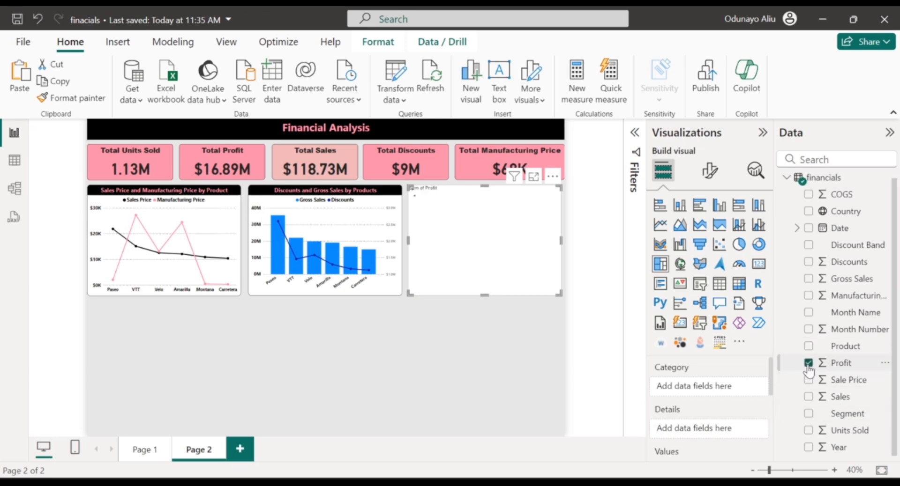
{"action": "left_click", "coordinate": [809, 213]}
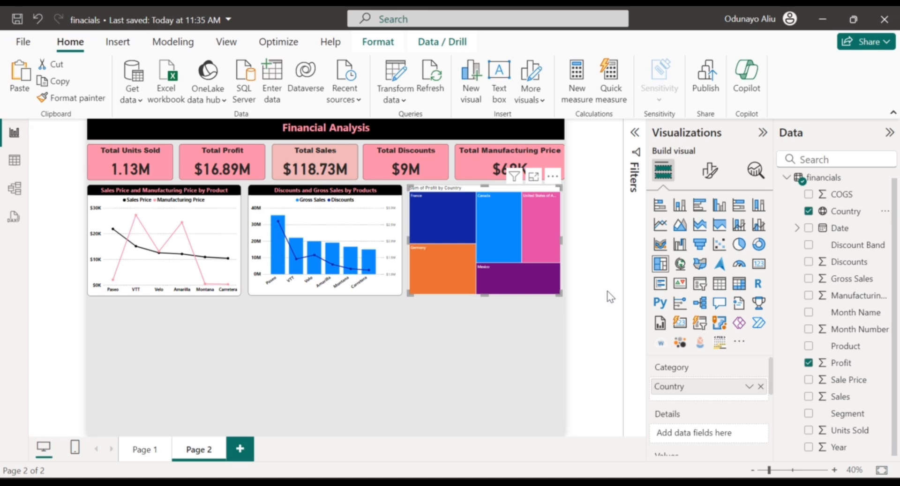
Turn on the treemap's data labels and make their values bold and black
{"action": "left_click", "coordinate": [709, 169]}
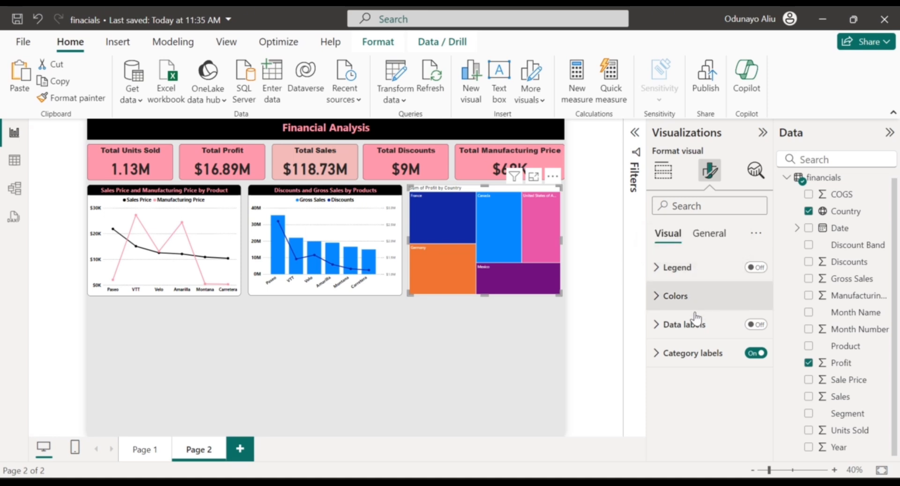
{"action": "left_click", "coordinate": [754, 325]}
{"action": "left_click", "coordinate": [708, 333]}
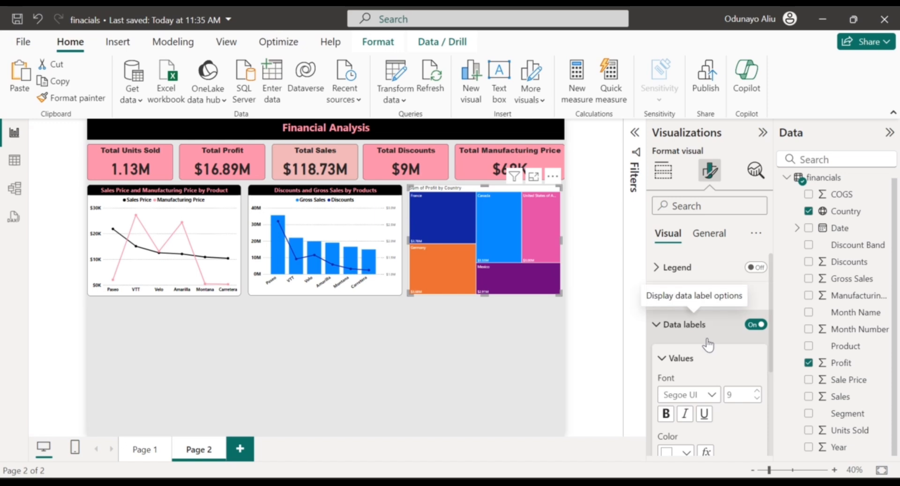
{"action": "scroll", "coordinate": [707, 347], "scroll_direction": "down", "scroll_amount": 1}
{"action": "left_click", "coordinate": [665, 392]}
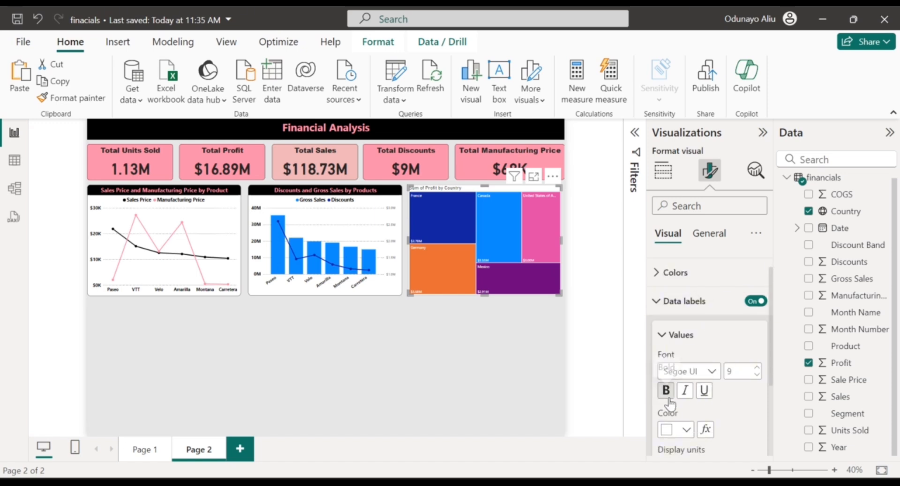
{"action": "left_click", "coordinate": [667, 395]}
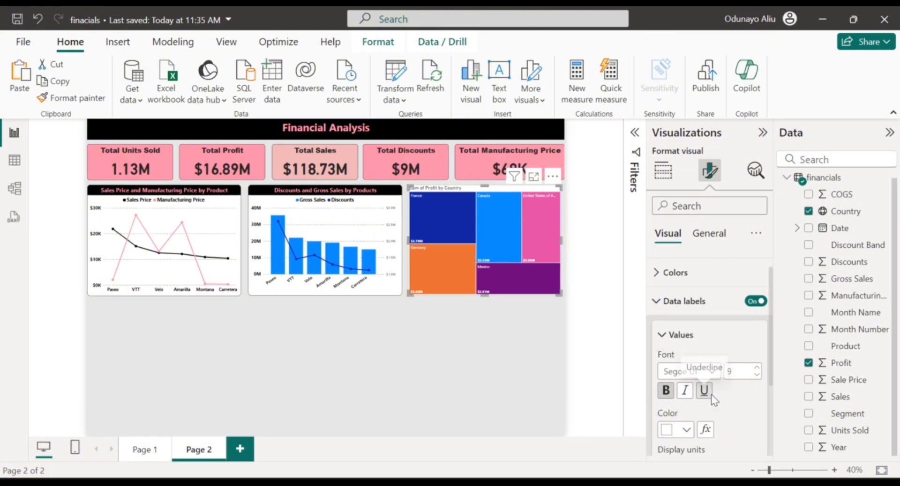
{"action": "scroll", "coordinate": [705, 396], "scroll_direction": "down", "scroll_amount": 1}
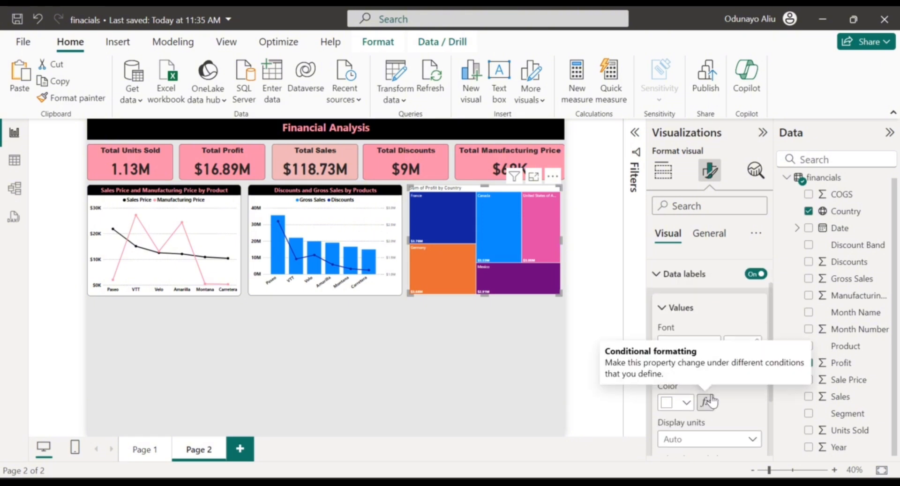
{"action": "left_click", "coordinate": [680, 403]}
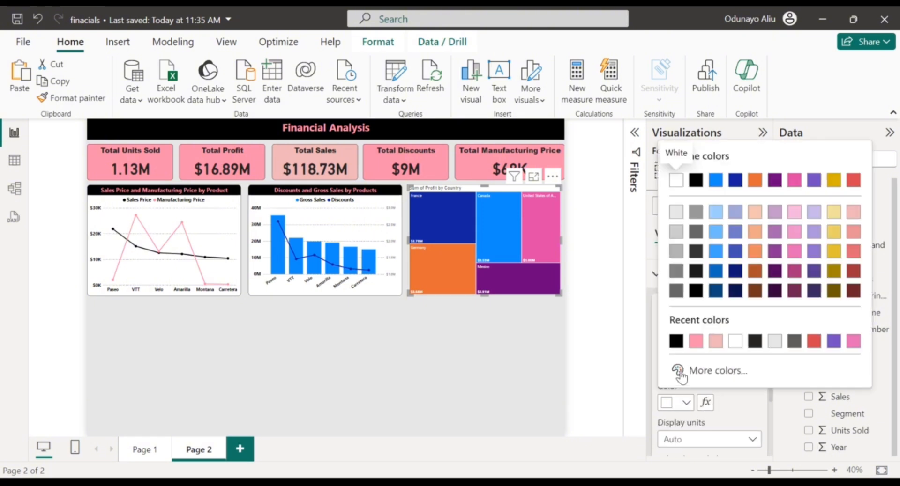
{"action": "left_click", "coordinate": [676, 341]}
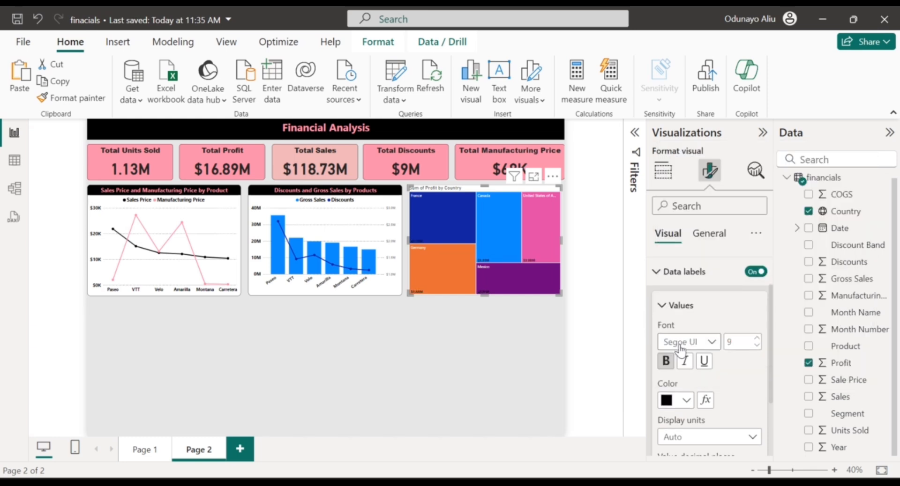
{"action": "scroll", "coordinate": [670, 347], "scroll_direction": "up", "scroll_amount": 2}
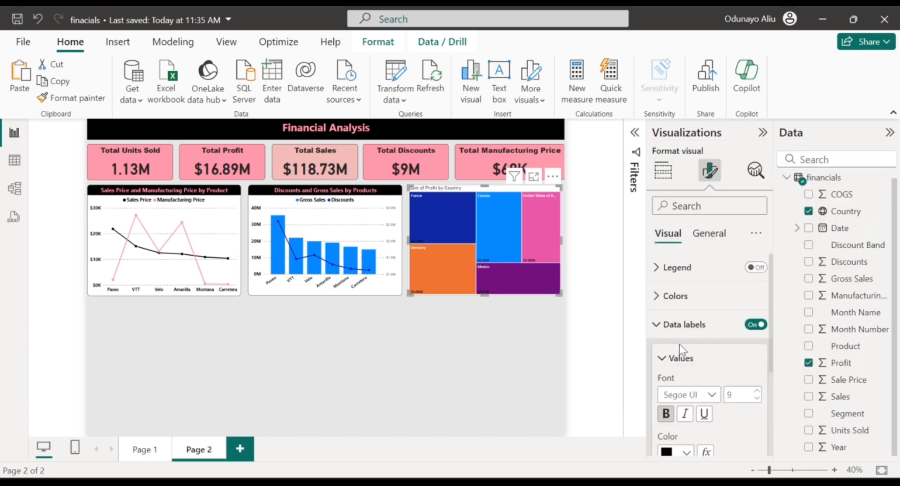
{"action": "left_click", "coordinate": [656, 325]}
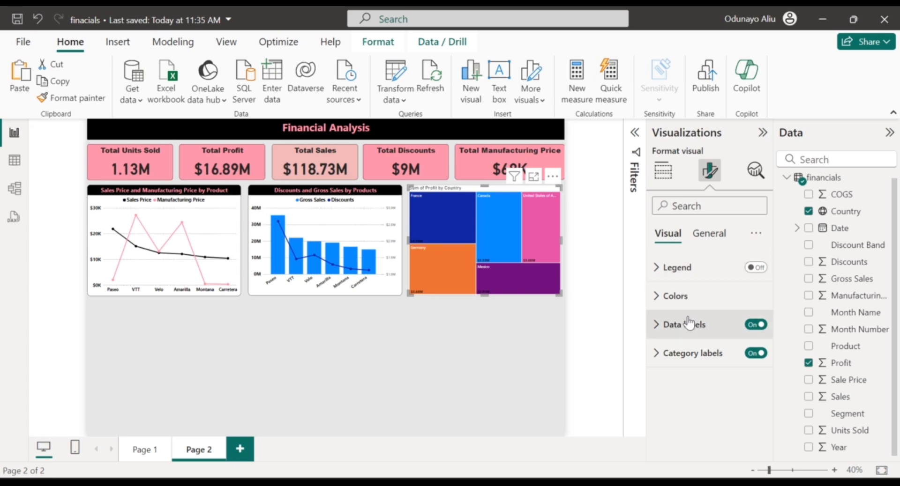
Format the treemap's category labels in black, bold, size 14 text
{"action": "left_click", "coordinate": [689, 357]}
{"action": "scroll", "coordinate": [691, 366], "scroll_direction": "down", "scroll_amount": 3}
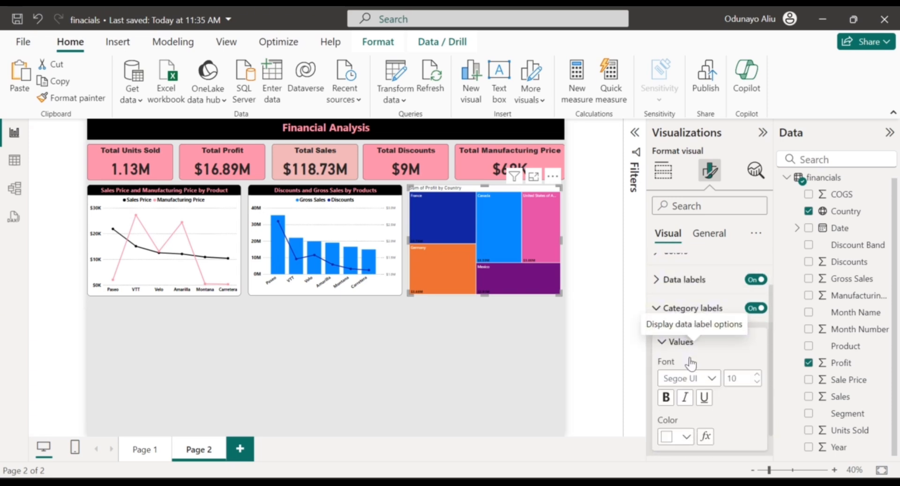
{"action": "left_click", "coordinate": [684, 419]}
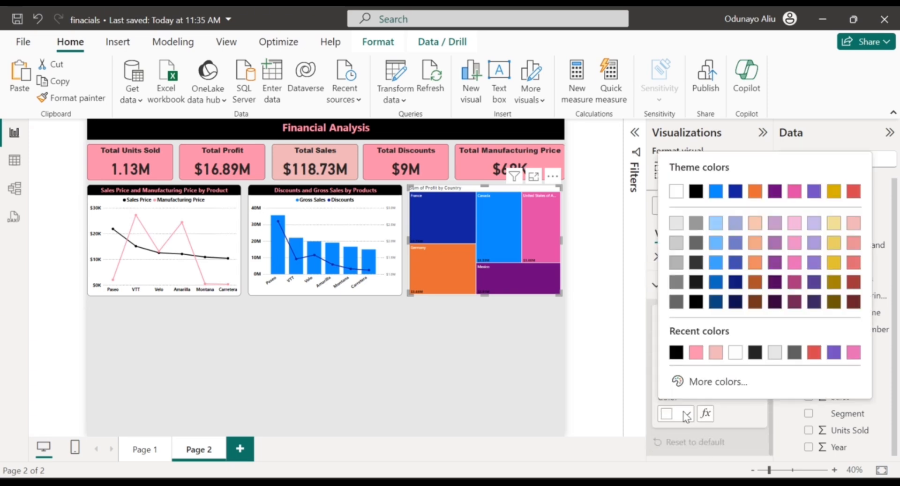
{"action": "left_click", "coordinate": [676, 352]}
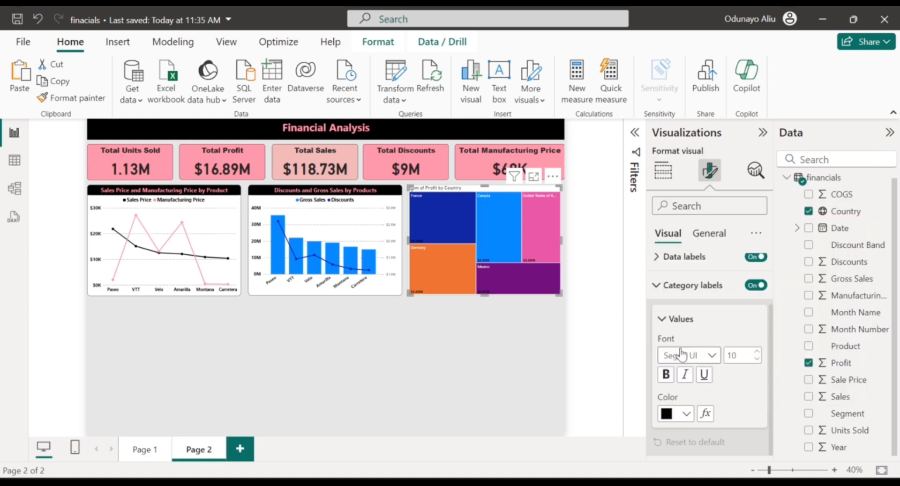
{"action": "left_click", "coordinate": [757, 354]}
{"action": "left_click", "coordinate": [757, 355]}
{"action": "left_click", "coordinate": [757, 354]}
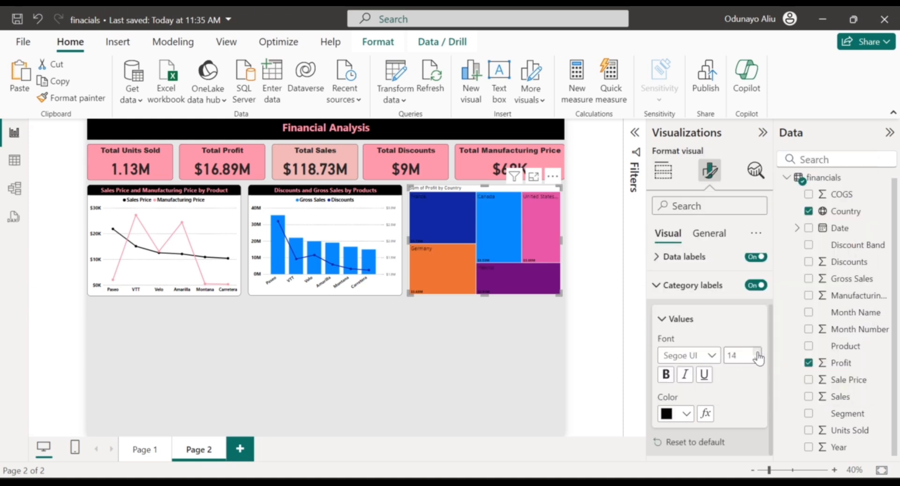
{"action": "left_click", "coordinate": [667, 376]}
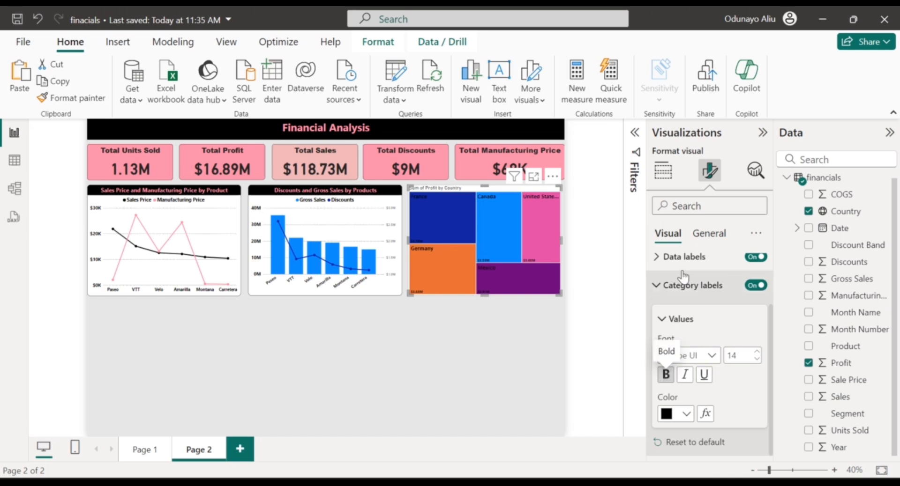
{"action": "left_click", "coordinate": [687, 285]}
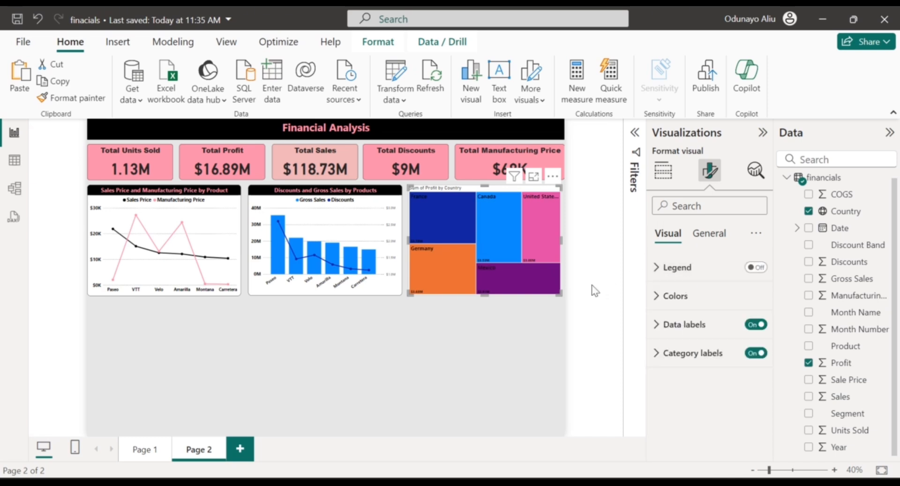
Turn on the treemap's visual border in its effects settings
{"action": "left_click", "coordinate": [695, 238]}
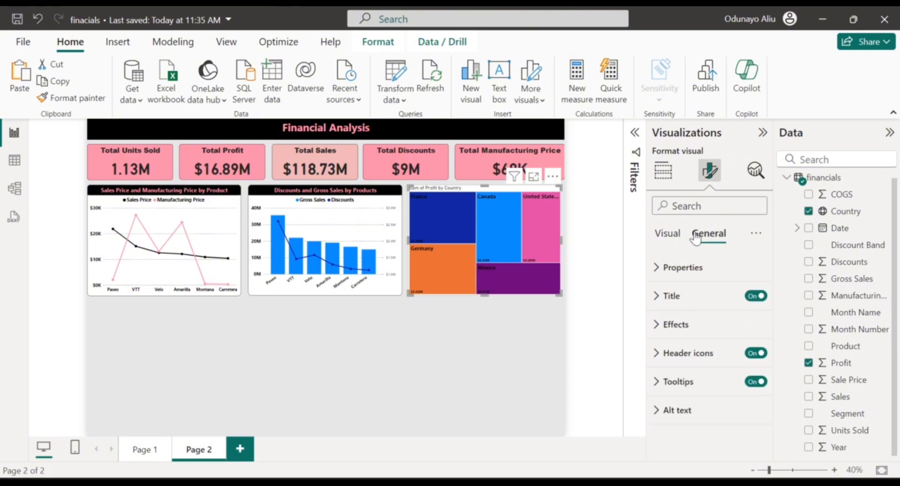
{"action": "left_click", "coordinate": [687, 325]}
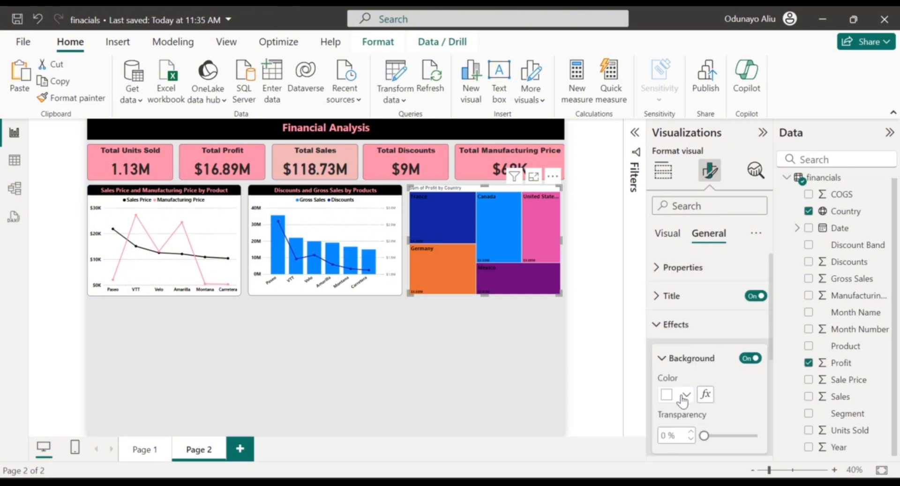
{"action": "scroll", "coordinate": [683, 398], "scroll_direction": "down", "scroll_amount": 1}
{"action": "scroll", "coordinate": [671, 347], "scroll_direction": "up", "scroll_amount": 1}
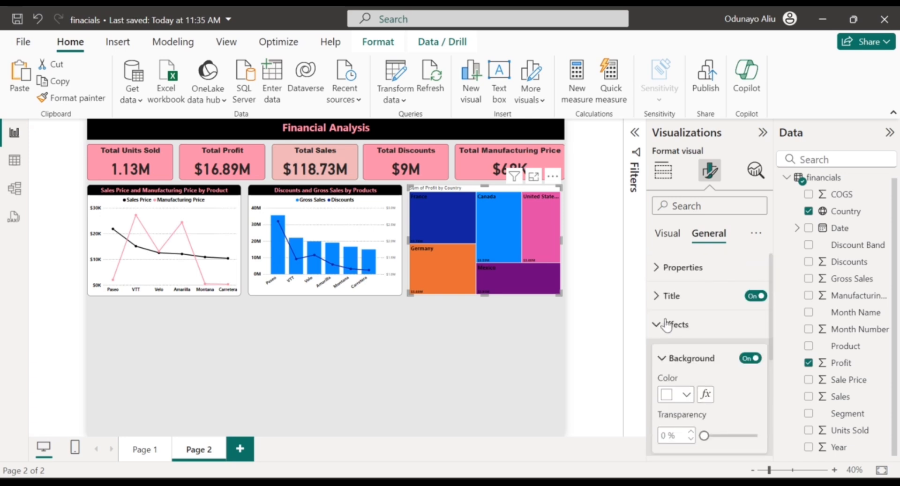
{"action": "left_click", "coordinate": [665, 323]}
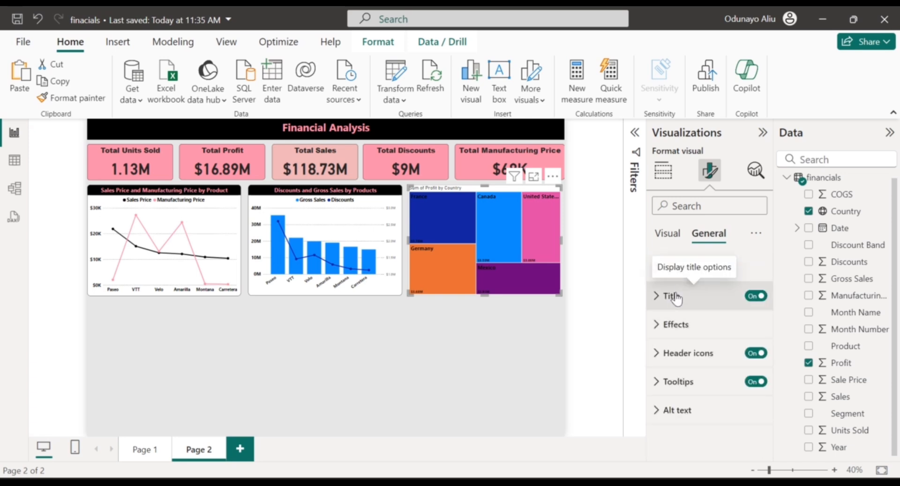
{"action": "left_click", "coordinate": [680, 325]}
{"action": "scroll", "coordinate": [713, 378], "scroll_direction": "down", "scroll_amount": 1}
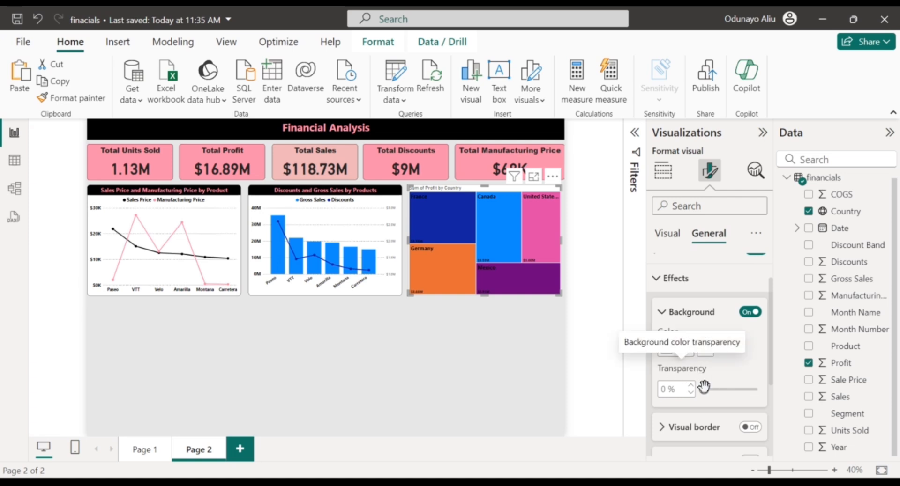
{"action": "scroll", "coordinate": [704, 389], "scroll_direction": "down", "scroll_amount": 1}
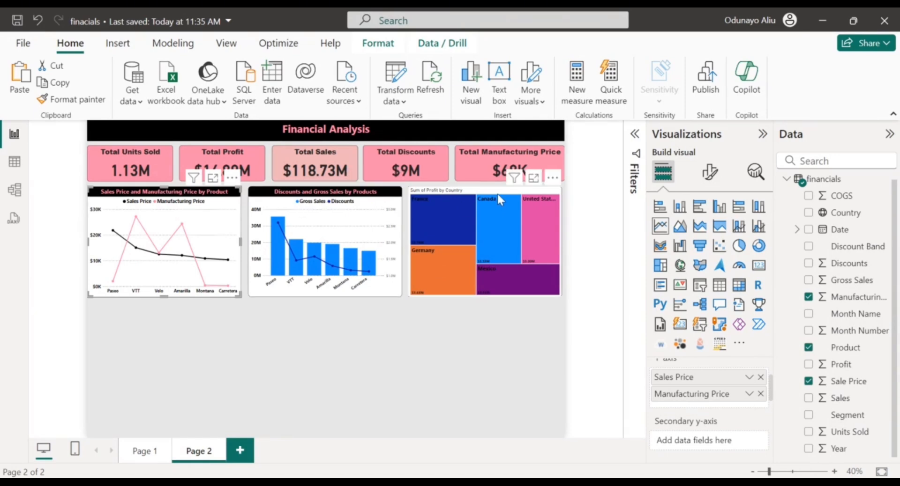
{"action": "mouse_move", "coordinate": [211, 227]}
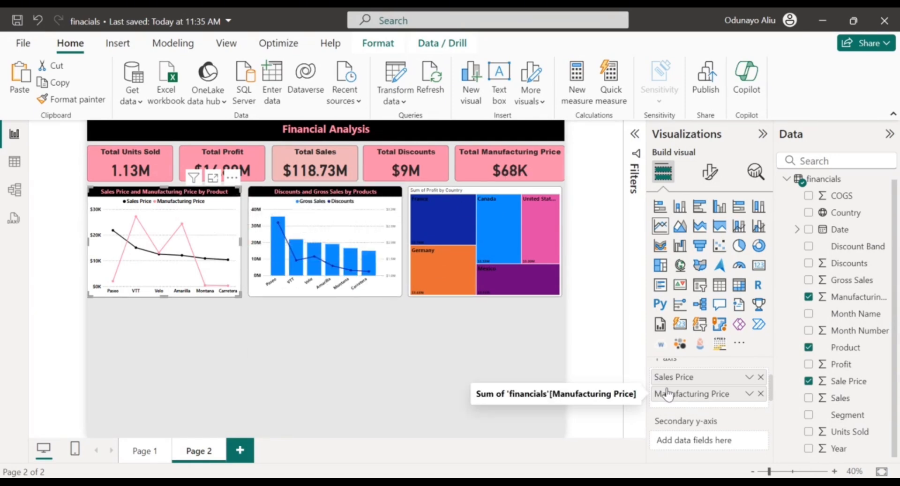
Move Manufacturing Price from the line chart's Y-axis to its secondary y-axis, keeping Sales Price on the Y-axis
{"action": "scroll", "coordinate": [673, 401], "scroll_direction": "down", "scroll_amount": 1}
{"action": "scroll", "coordinate": [672, 401], "scroll_direction": "up", "scroll_amount": 2}
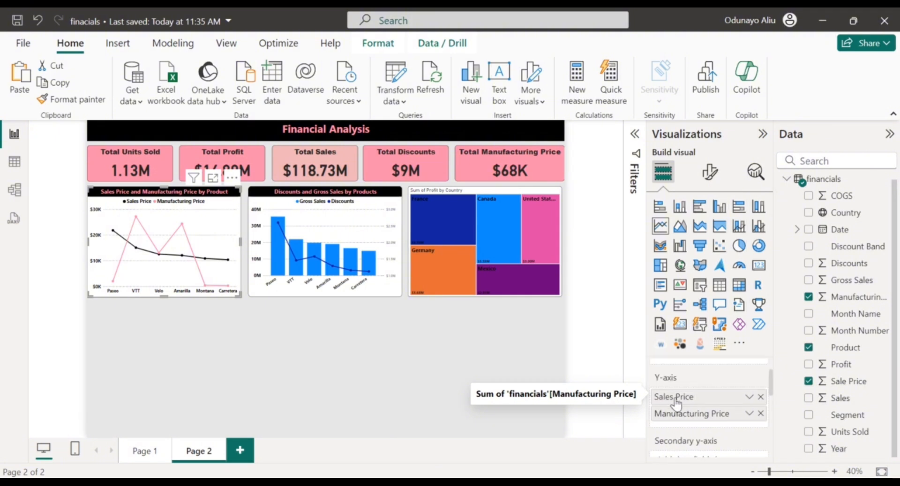
{"action": "scroll", "coordinate": [675, 402], "scroll_direction": "down", "scroll_amount": 1}
{"action": "left_click_drag", "start_coordinate": [675, 403], "coordinate": [687, 454]}
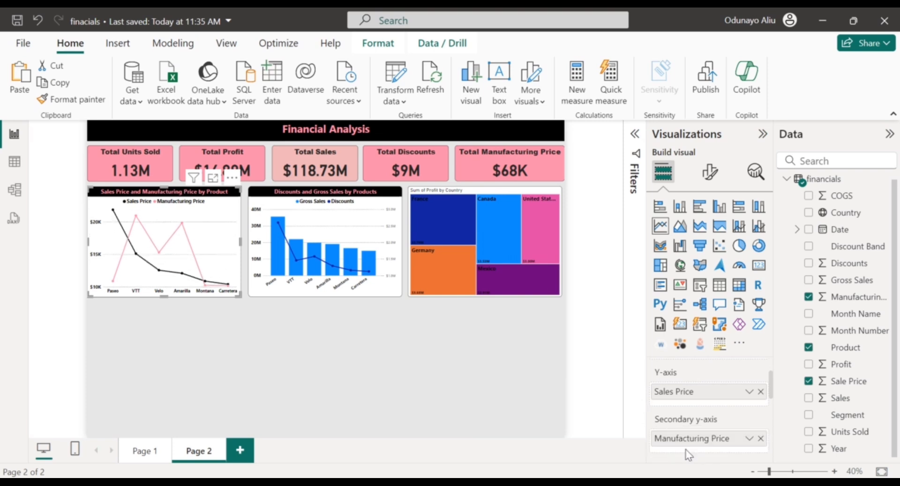
Turn on the values of the line chart's secondary y-axis and make them bold and black
{"action": "left_click", "coordinate": [712, 173]}
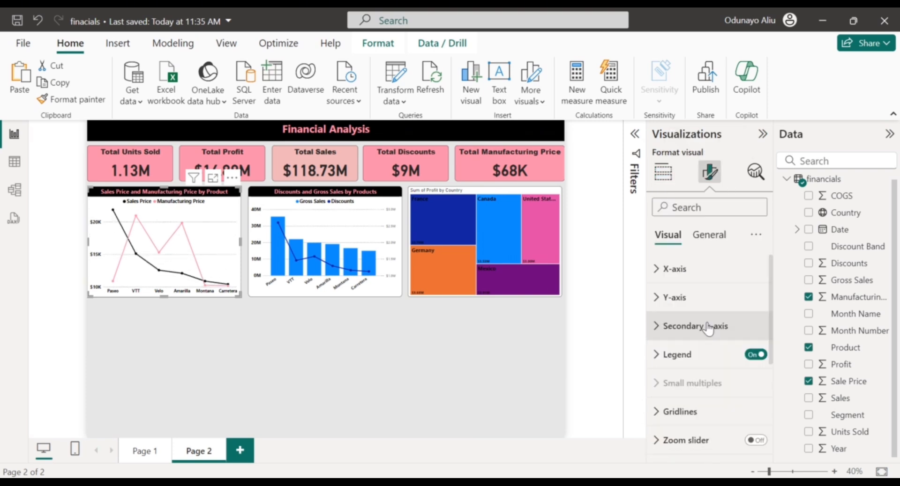
{"action": "left_click", "coordinate": [708, 328]}
{"action": "scroll", "coordinate": [749, 375], "scroll_direction": "down", "scroll_amount": 3}
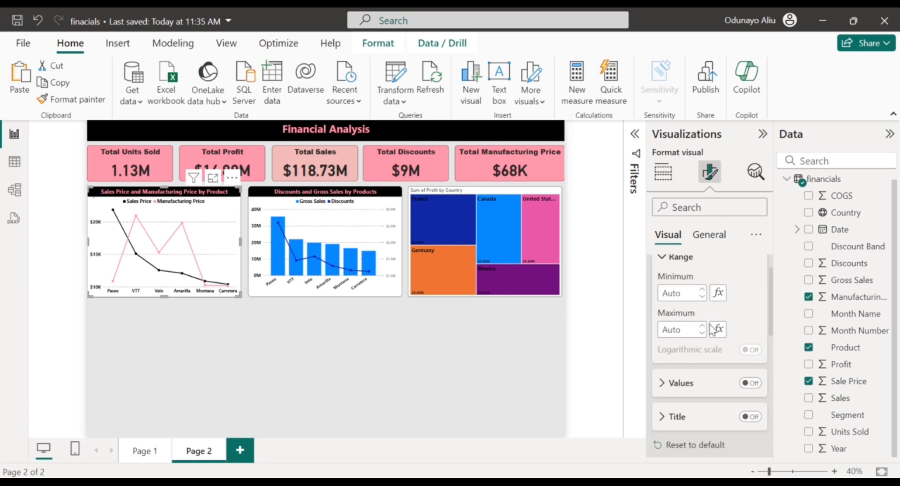
{"action": "left_click", "coordinate": [751, 383]}
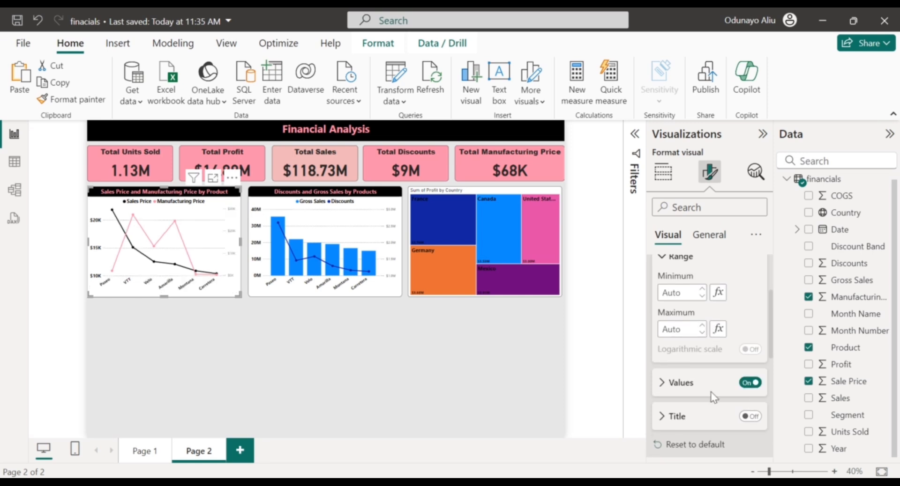
{"action": "left_click", "coordinate": [673, 388]}
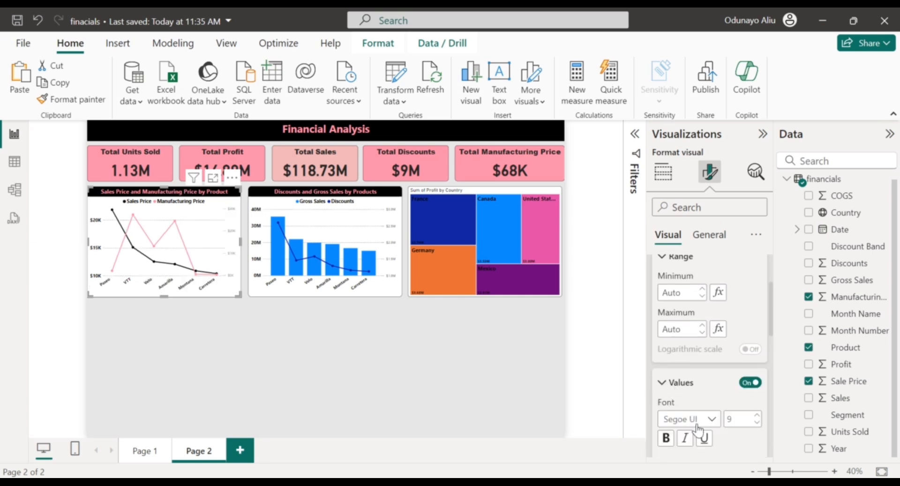
{"action": "scroll", "coordinate": [667, 443], "scroll_direction": "down", "scroll_amount": 2}
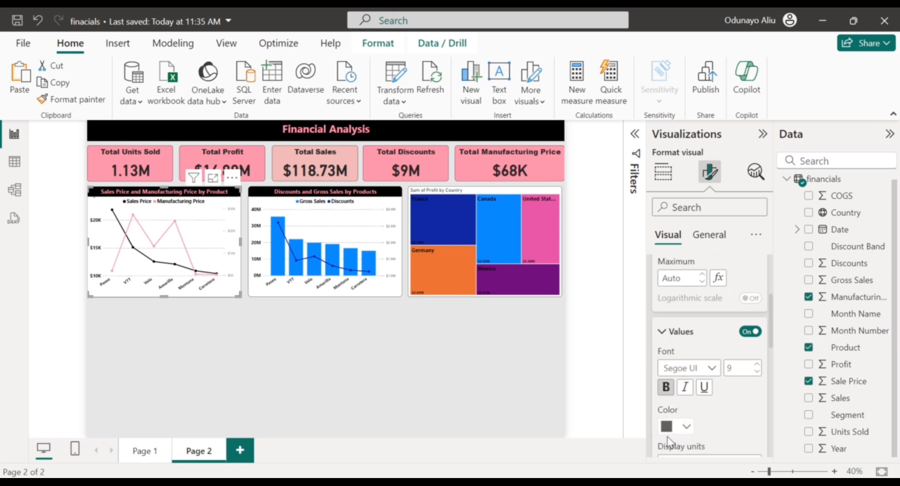
{"action": "left_click", "coordinate": [689, 425]}
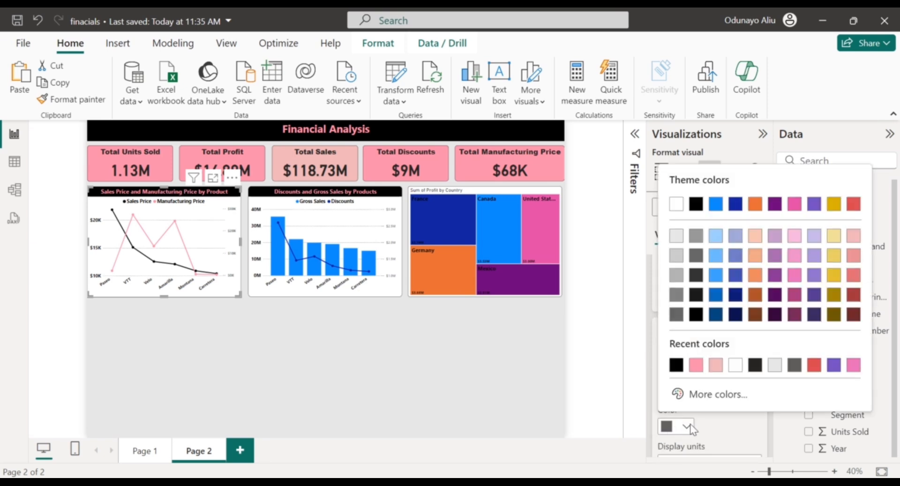
{"action": "left_click", "coordinate": [676, 365]}
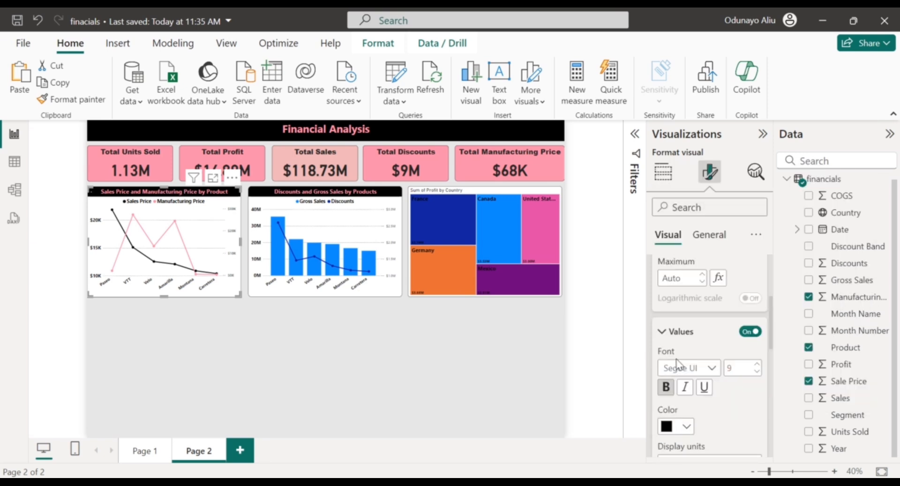
Set the secondary y-axis values font size to 12 on the Sales Price and Manufacturing Price by Product chart
{"action": "left_click", "coordinate": [756, 365]}
{"action": "left_click", "coordinate": [756, 365]}
{"action": "left_click", "coordinate": [756, 365]}
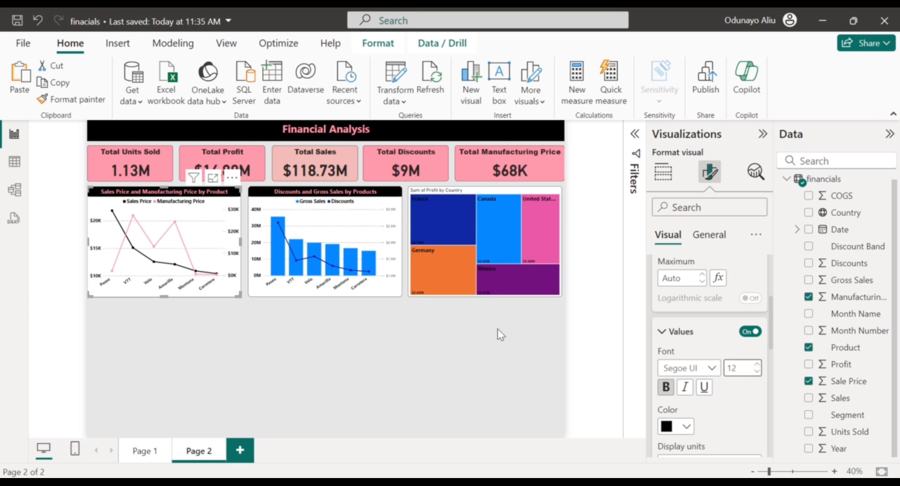
{"action": "mouse_move", "coordinate": [133, 225]}
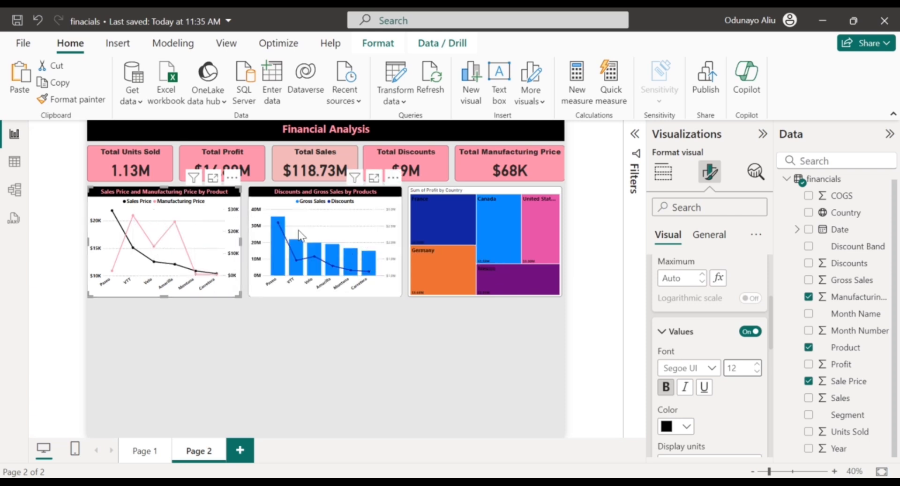
Make the secondary y-axis values bold at font size 12 on the Discounts and Gross Sales by Products chart
{"action": "left_click", "coordinate": [299, 235]}
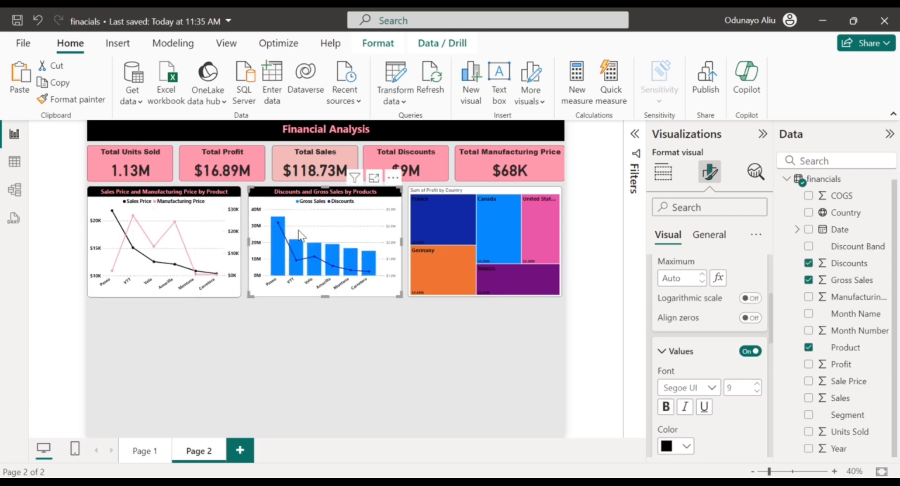
{"action": "scroll", "coordinate": [716, 357], "scroll_direction": "down", "scroll_amount": 1}
{"action": "scroll", "coordinate": [716, 357], "scroll_direction": "down", "scroll_amount": 1}
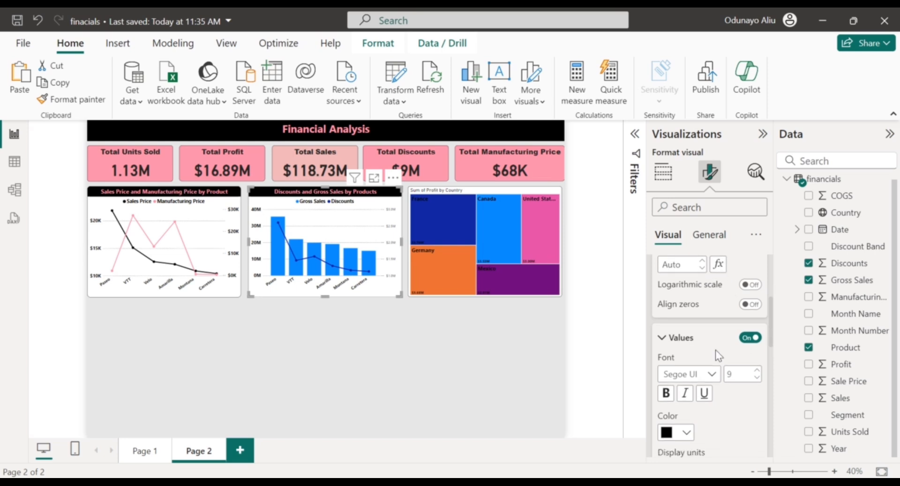
{"action": "left_click", "coordinate": [752, 339]}
{"action": "left_click", "coordinate": [751, 339]}
{"action": "left_click", "coordinate": [664, 393]}
{"action": "left_click", "coordinate": [757, 370]}
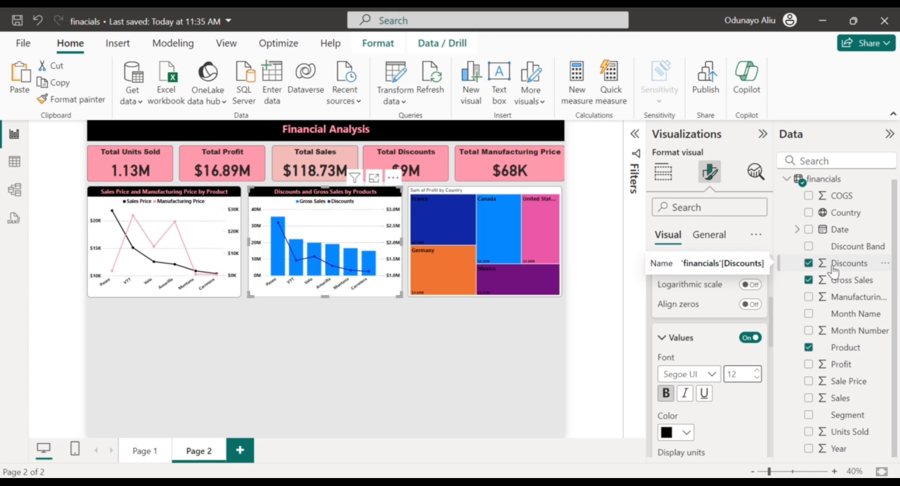
Turn on the secondary y-axis title of the Discounts and Gross Sales by Products chart and make it bold
{"action": "scroll", "coordinate": [722, 345], "scroll_direction": "down", "scroll_amount": 2}
{"action": "scroll", "coordinate": [724, 345], "scroll_direction": "down", "scroll_amount": 3}
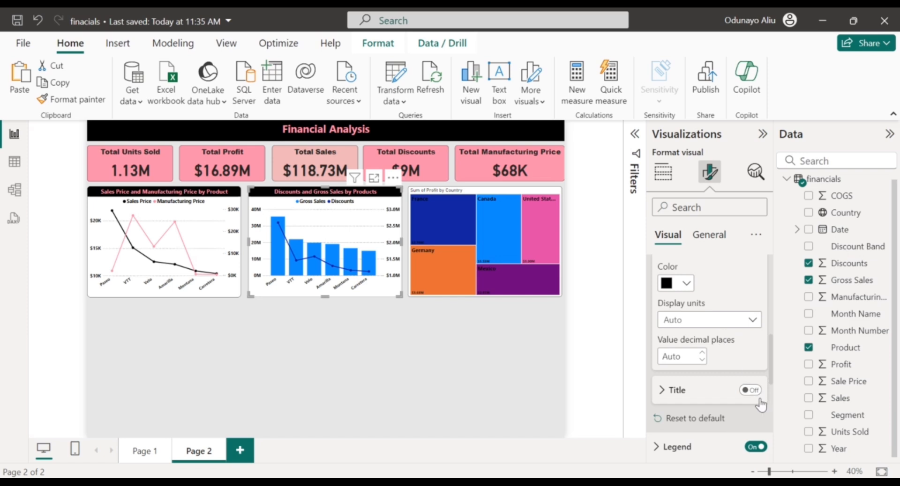
{"action": "left_click", "coordinate": [755, 392]}
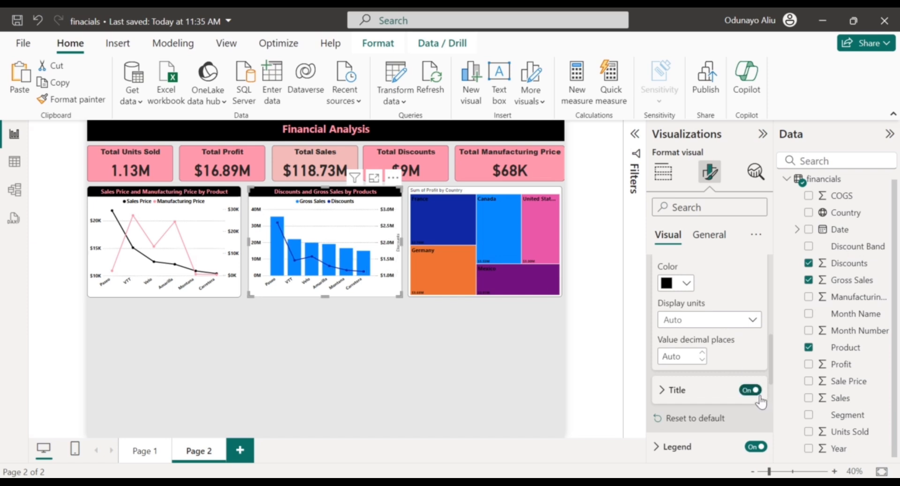
{"action": "left_click", "coordinate": [667, 398]}
{"action": "scroll", "coordinate": [667, 398], "scroll_direction": "down", "scroll_amount": 2}
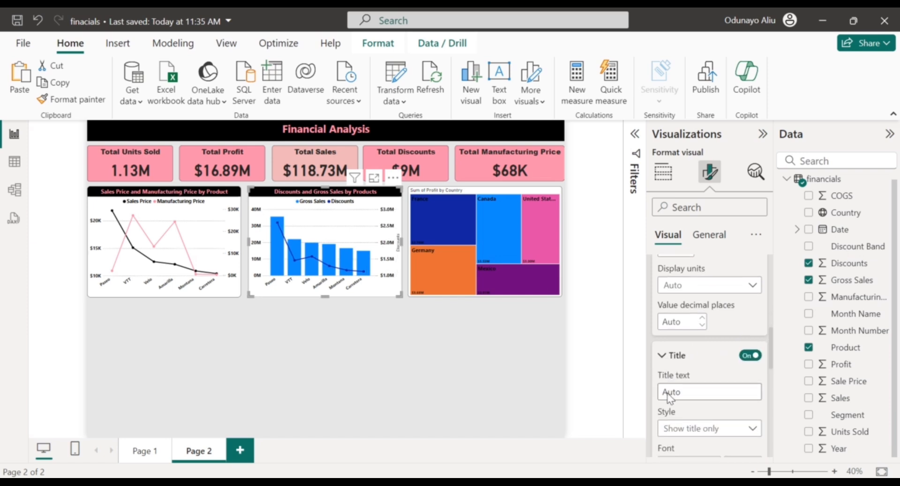
{"action": "left_click", "coordinate": [667, 398]}
{"action": "scroll", "coordinate": [669, 400], "scroll_direction": "down", "scroll_amount": 1}
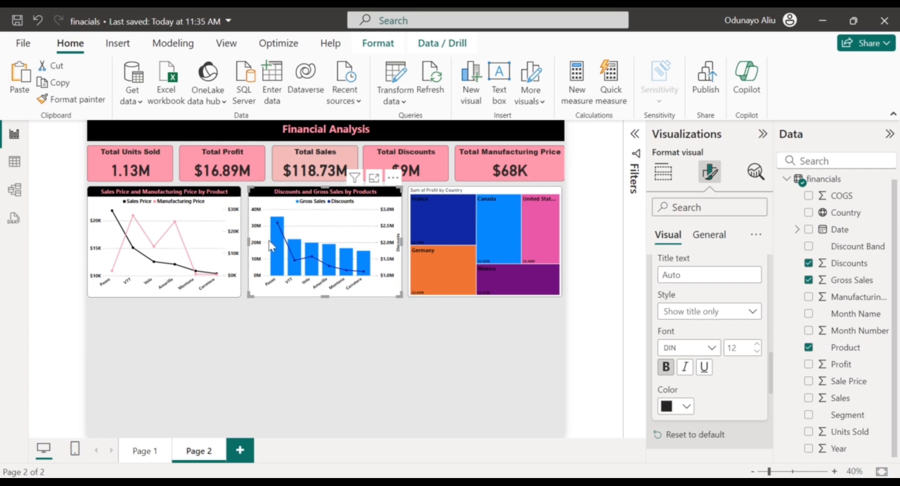
Format the Gross Sales field as Currency
{"action": "left_click", "coordinate": [855, 281]}
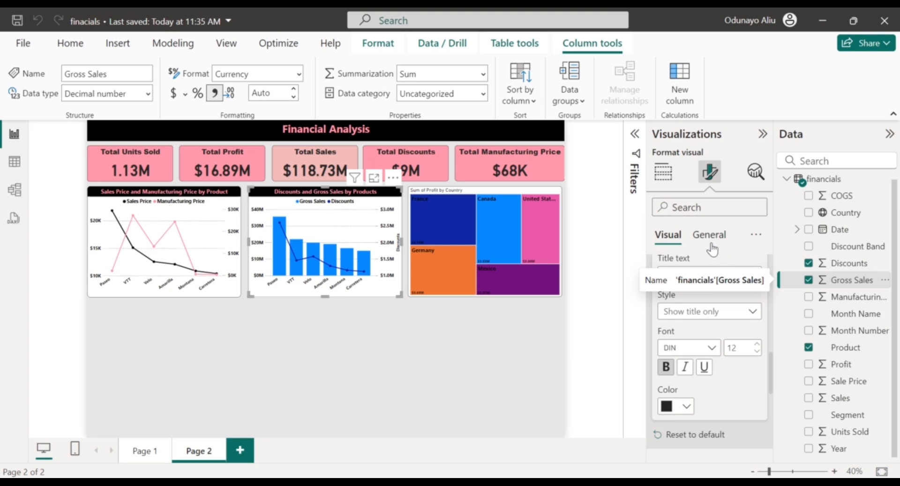
Color the columns of the Discounts and Gross Sales by Products chart with the recently used pink
{"action": "scroll", "coordinate": [708, 364], "scroll_direction": "down", "scroll_amount": 5}
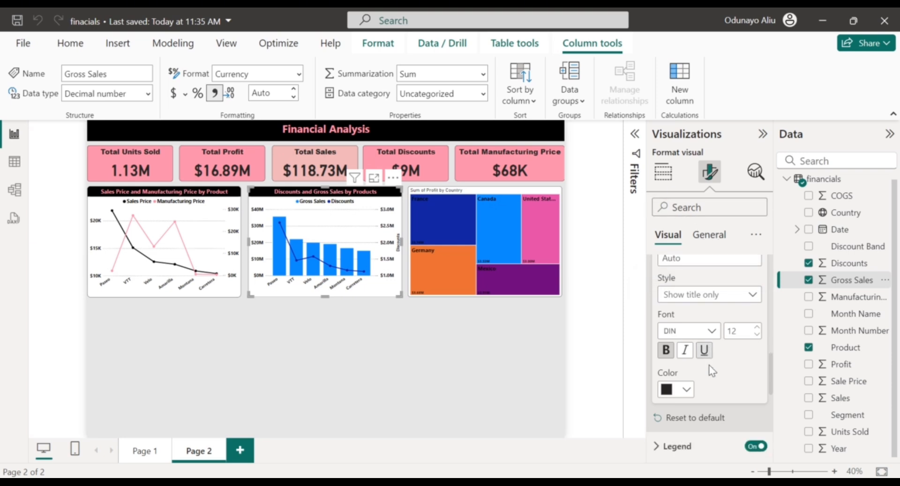
{"action": "scroll", "coordinate": [680, 392], "scroll_direction": "down", "scroll_amount": 2}
{"action": "left_click", "coordinate": [680, 389]}
{"action": "scroll", "coordinate": [679, 390], "scroll_direction": "up", "scroll_amount": 4}
{"action": "scroll", "coordinate": [681, 391], "scroll_direction": "up", "scroll_amount": 1}
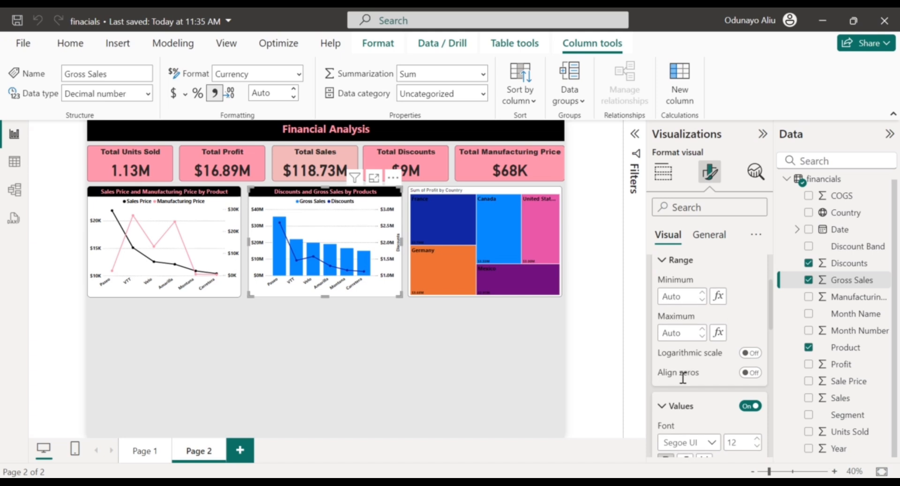
{"action": "left_click", "coordinate": [683, 405]}
{"action": "scroll", "coordinate": [695, 349], "scroll_direction": "up", "scroll_amount": 1}
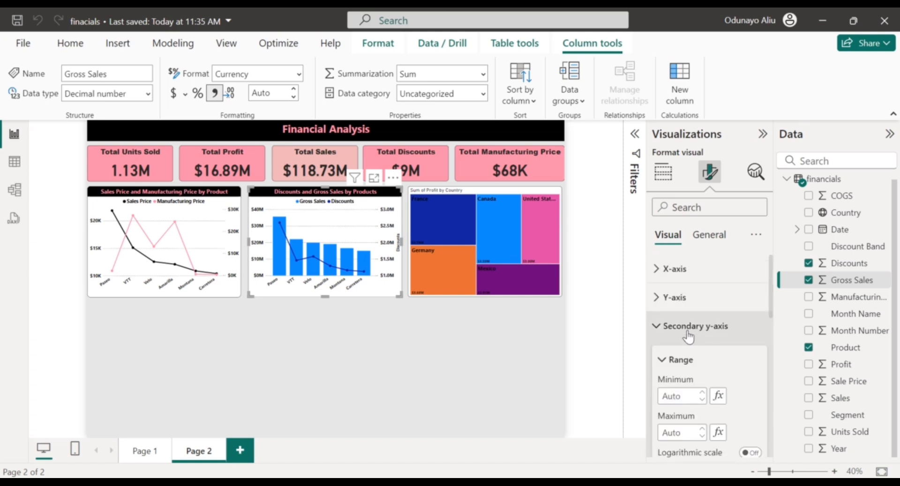
{"action": "left_click", "coordinate": [688, 333]}
{"action": "scroll", "coordinate": [688, 335], "scroll_direction": "down", "scroll_amount": 3}
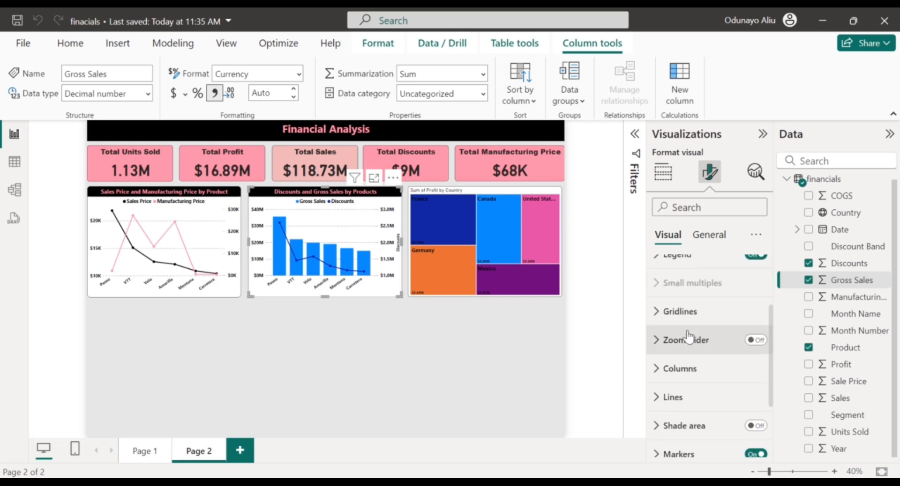
{"action": "left_click", "coordinate": [699, 380]}
{"action": "scroll", "coordinate": [689, 424], "scroll_direction": "down", "scroll_amount": 2}
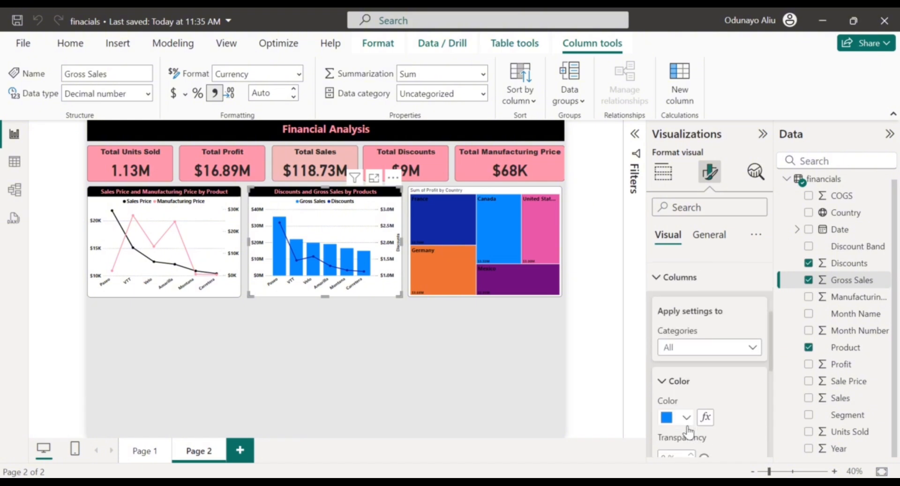
{"action": "left_click", "coordinate": [684, 418]}
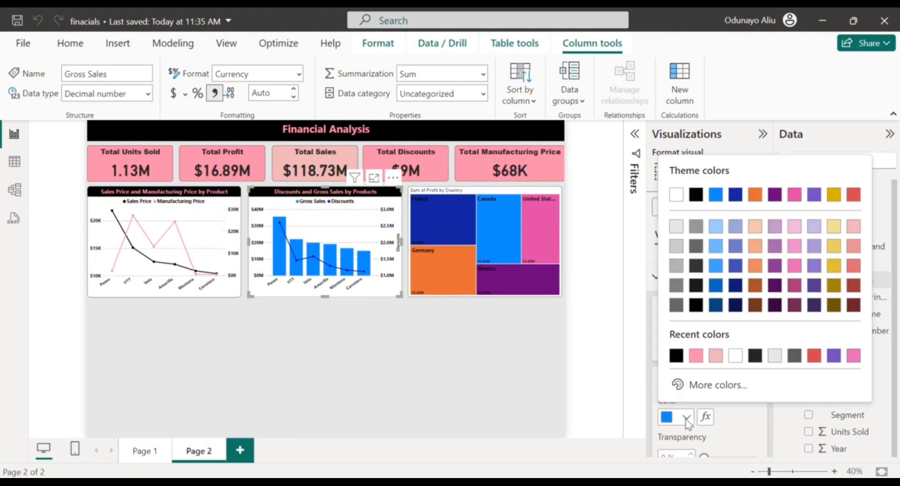
{"action": "left_click", "coordinate": [691, 356]}
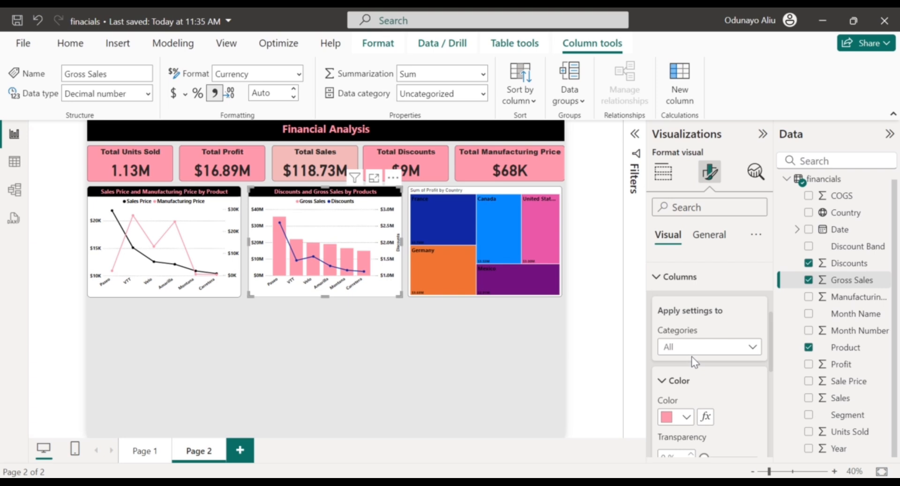
Set the column color of the Discounts and Gross Sales by Products chart to black for all categories
{"action": "scroll", "coordinate": [691, 321], "scroll_direction": "up", "scroll_amount": 1}
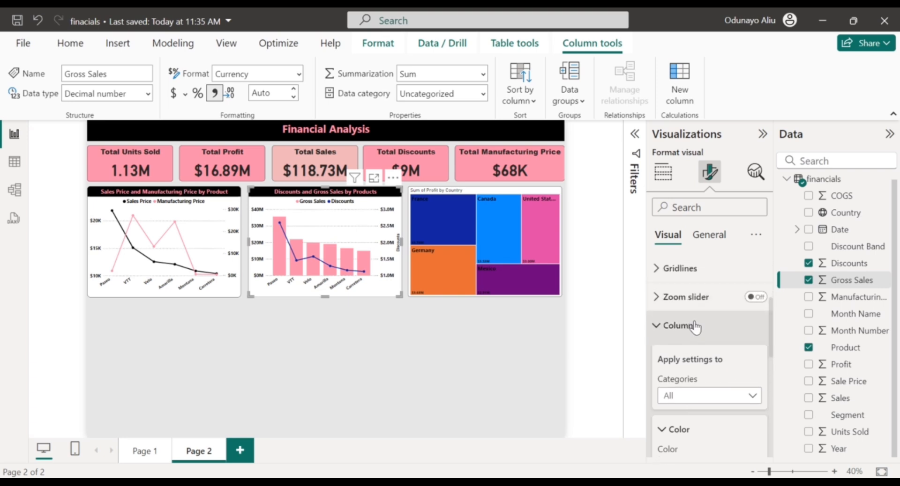
{"action": "left_click", "coordinate": [693, 323]}
{"action": "scroll", "coordinate": [694, 318], "scroll_direction": "down", "scroll_amount": 1}
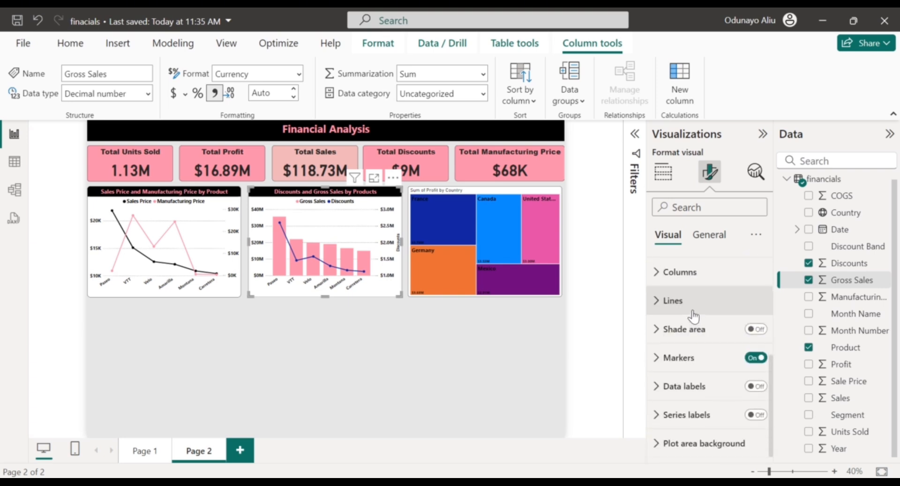
{"action": "left_click", "coordinate": [693, 317]}
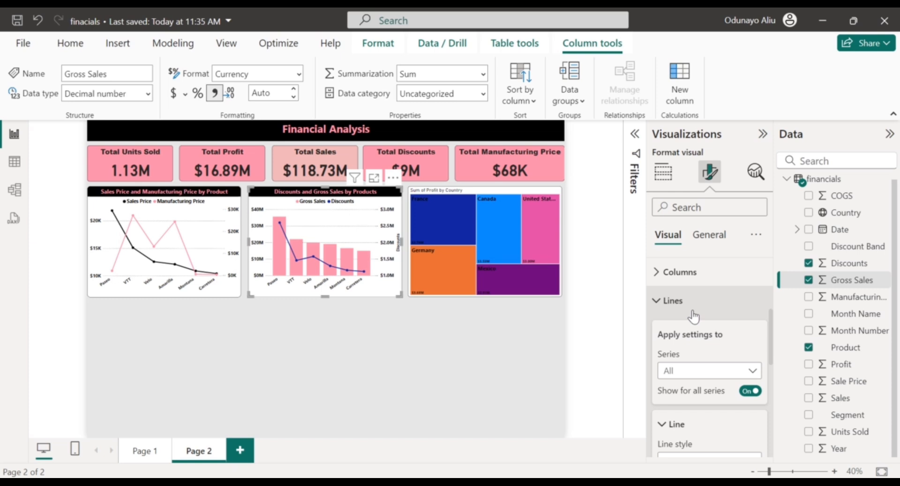
{"action": "scroll", "coordinate": [702, 361], "scroll_direction": "up", "scroll_amount": 1}
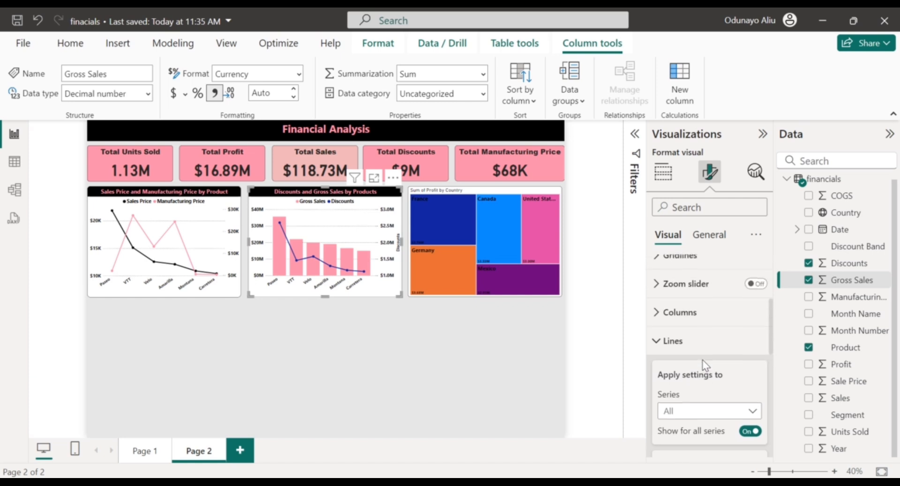
{"action": "left_click", "coordinate": [680, 313]}
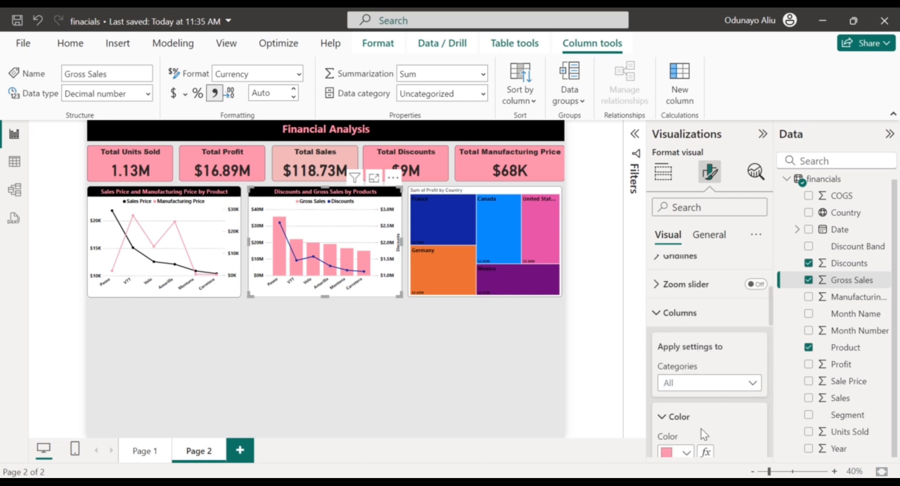
{"action": "scroll", "coordinate": [701, 435], "scroll_direction": "down", "scroll_amount": 1}
{"action": "left_click", "coordinate": [686, 425]}
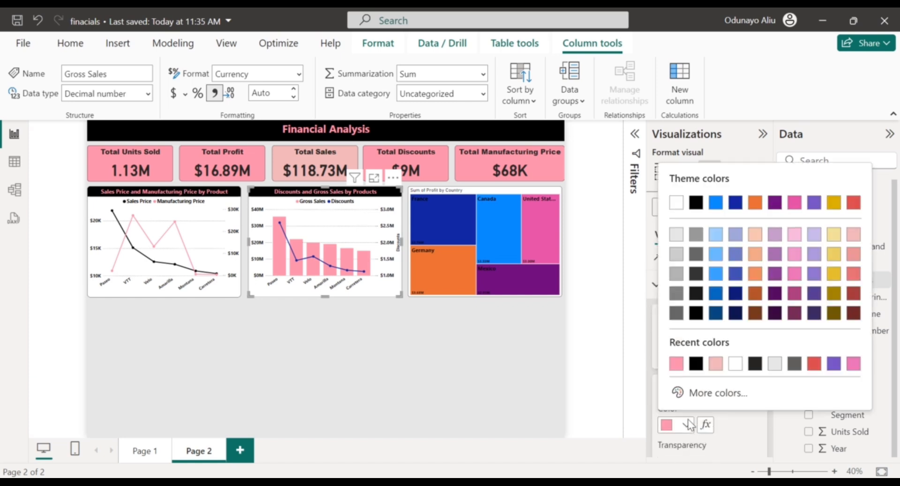
{"action": "left_click", "coordinate": [696, 364]}
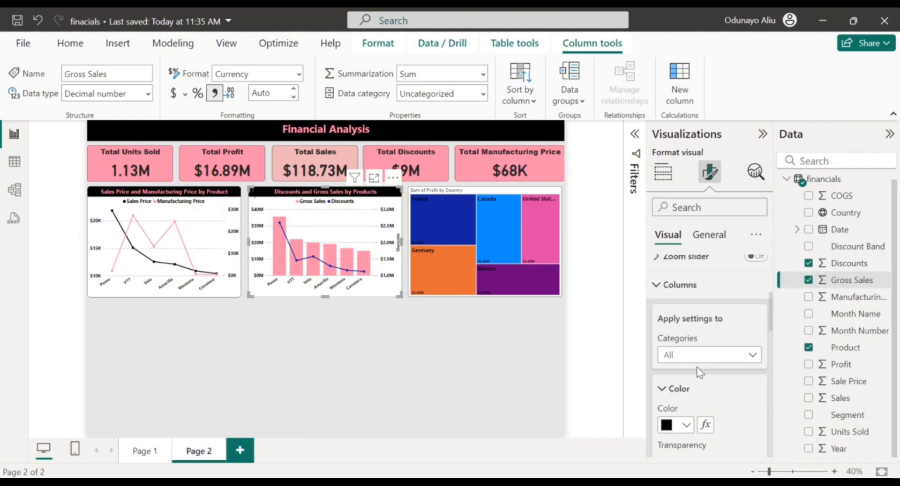
{"action": "scroll", "coordinate": [698, 374], "scroll_direction": "down", "scroll_amount": 2}
{"action": "scroll", "coordinate": [690, 379], "scroll_direction": "up", "scroll_amount": 5}
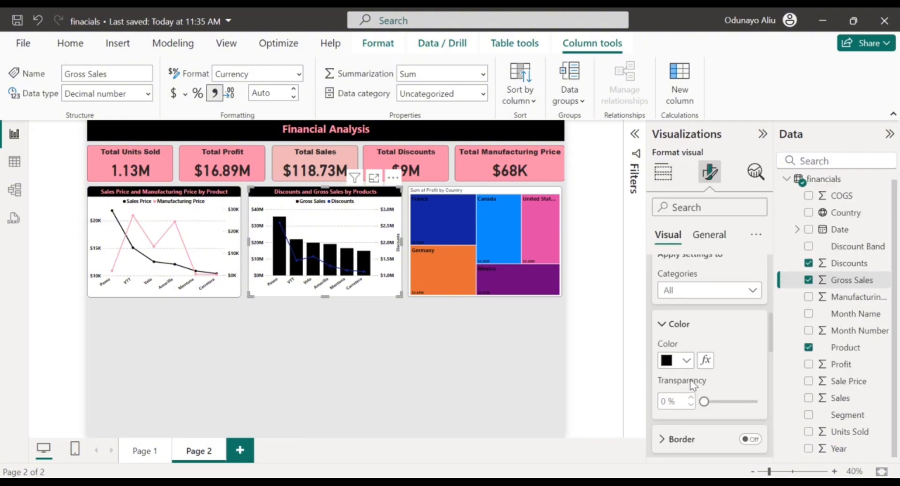
{"action": "left_click", "coordinate": [687, 362]}
Set the line color of the Discounts and Gross Sales by Products chart to pink #fc8eac
{"action": "scroll", "coordinate": [687, 356], "scroll_direction": "down", "scroll_amount": 3}
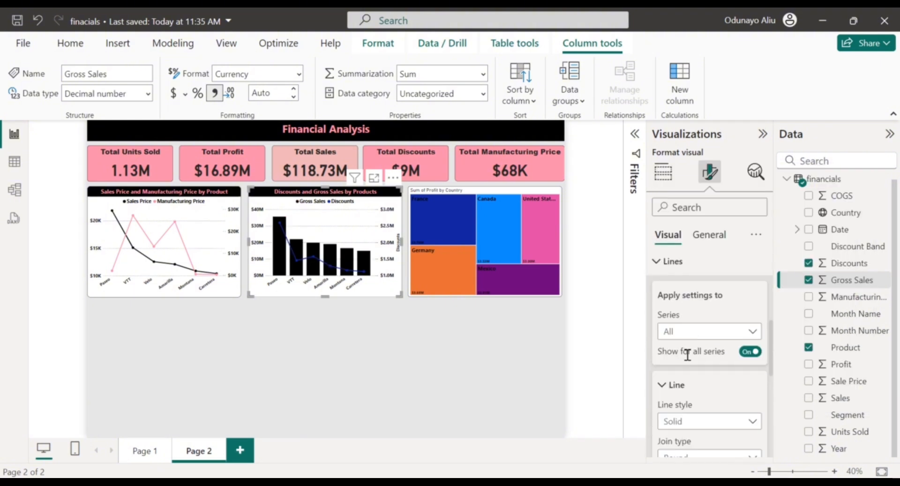
{"action": "scroll", "coordinate": [679, 370], "scroll_direction": "down", "scroll_amount": 3}
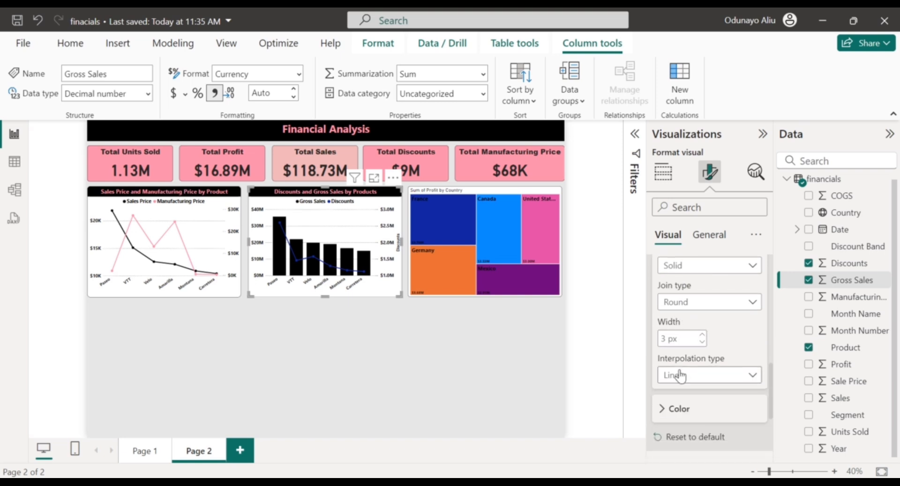
{"action": "left_click", "coordinate": [682, 410]}
{"action": "scroll", "coordinate": [682, 389], "scroll_direction": "down", "scroll_amount": 2}
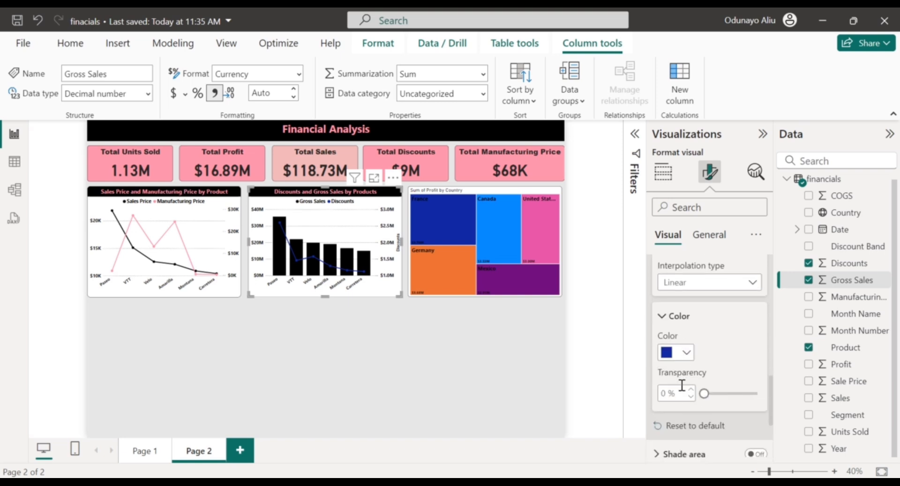
{"action": "left_click", "coordinate": [684, 355]}
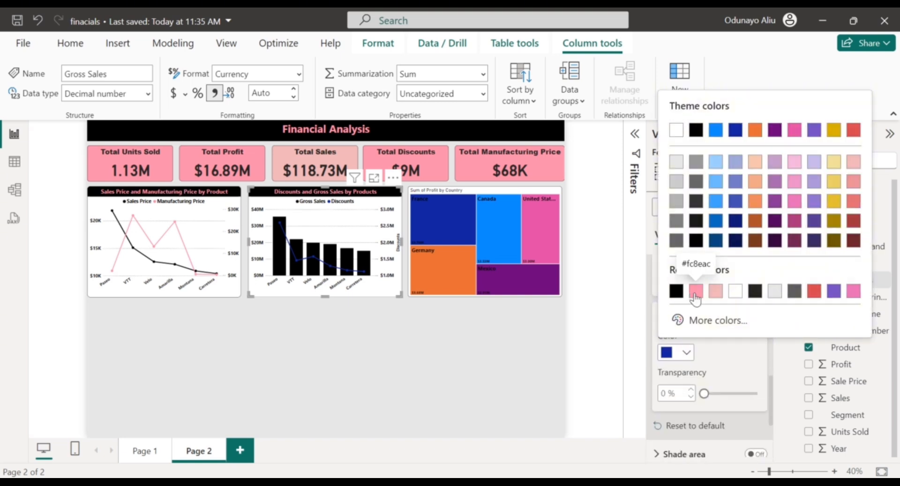
{"action": "left_click", "coordinate": [695, 291]}
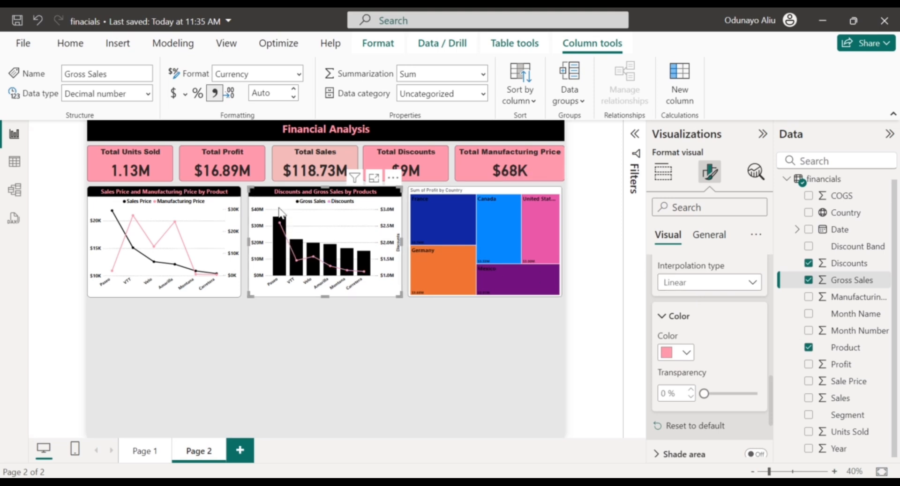
{"action": "mouse_move", "coordinate": [280, 223]}
Turn on the secondary y-axis title of the Sales Price and Manufacturing Price by Product chart
{"action": "left_click", "coordinate": [236, 294]}
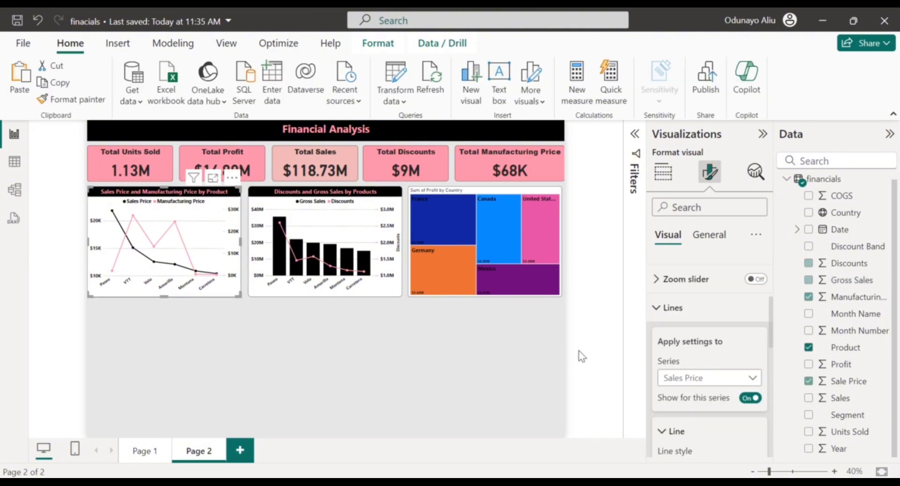
{"action": "left_click", "coordinate": [679, 309]}
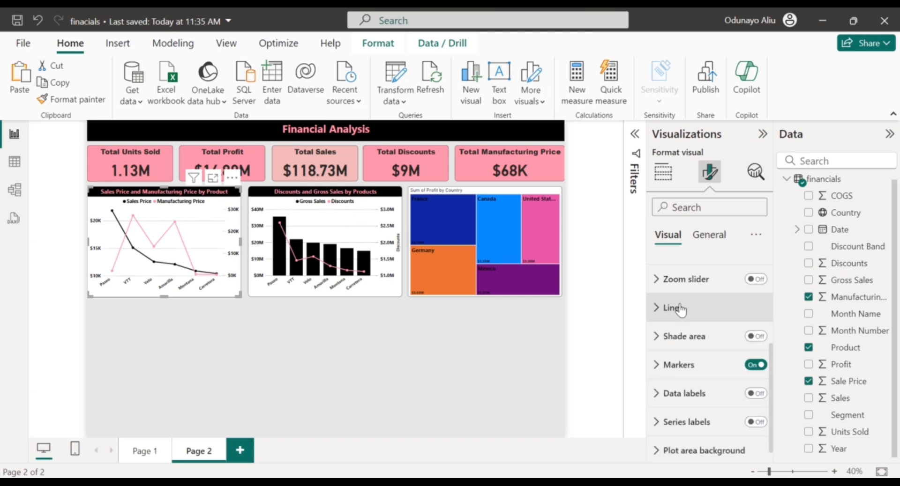
{"action": "scroll", "coordinate": [680, 349], "scroll_direction": "up", "scroll_amount": 3}
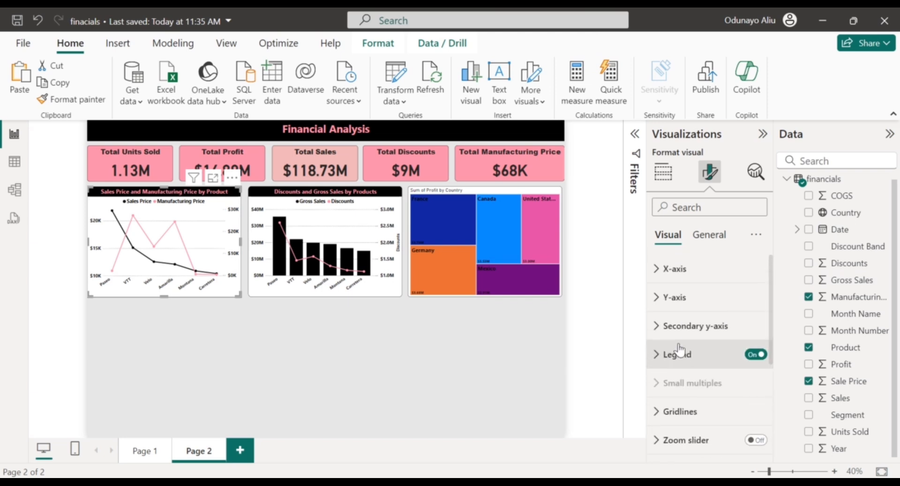
{"action": "left_click", "coordinate": [694, 329]}
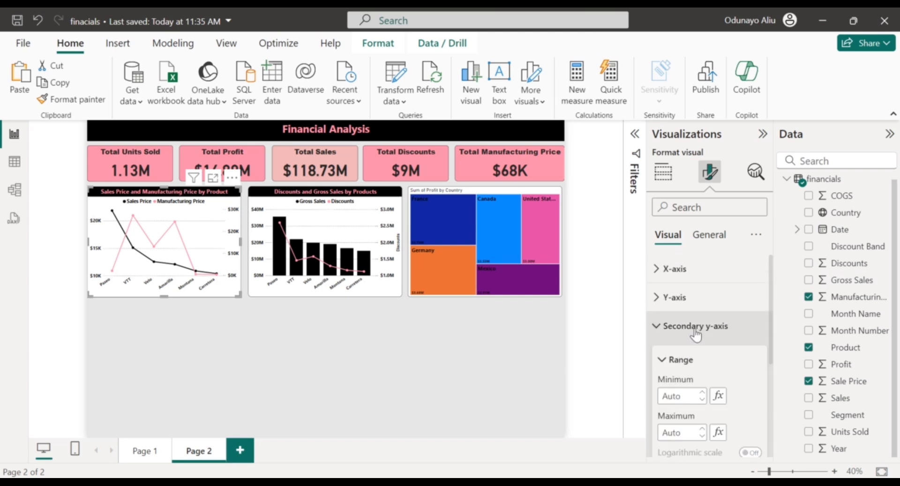
{"action": "scroll", "coordinate": [697, 334], "scroll_direction": "down", "scroll_amount": 2}
{"action": "scroll", "coordinate": [698, 334], "scroll_direction": "down", "scroll_amount": 2}
{"action": "left_click", "coordinate": [759, 370]}
{"action": "left_click", "coordinate": [677, 367]}
{"action": "scroll", "coordinate": [696, 363], "scroll_direction": "down", "scroll_amount": 1}
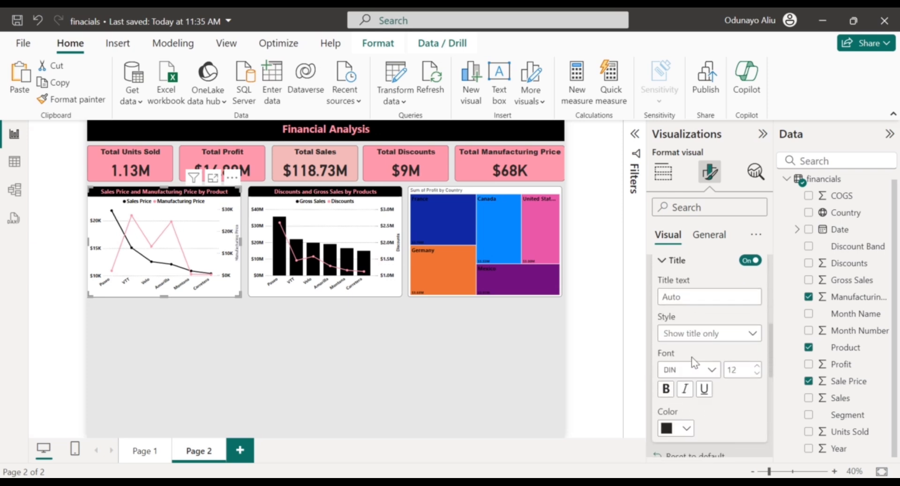
Set the secondary y-axis title of the Sales Price and Manufacturing Price by Product chart to bold Segoe UI
{"action": "left_click", "coordinate": [666, 388]}
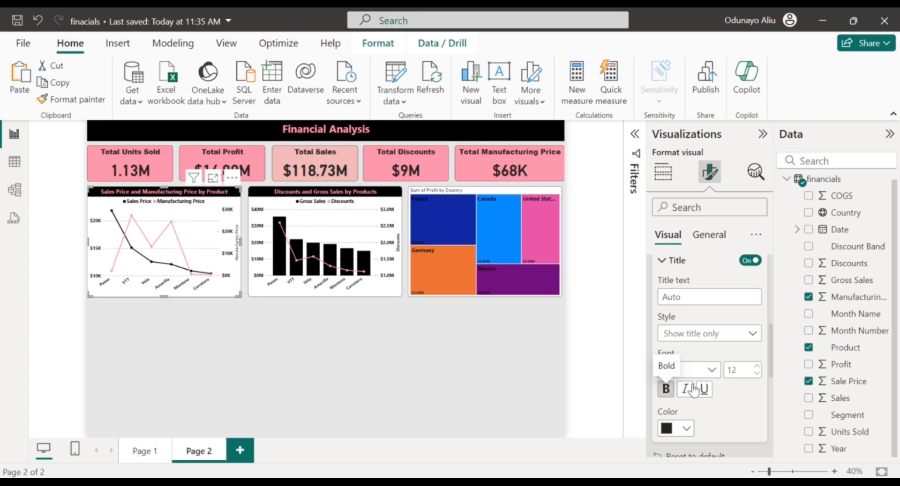
{"action": "left_click", "coordinate": [711, 370]}
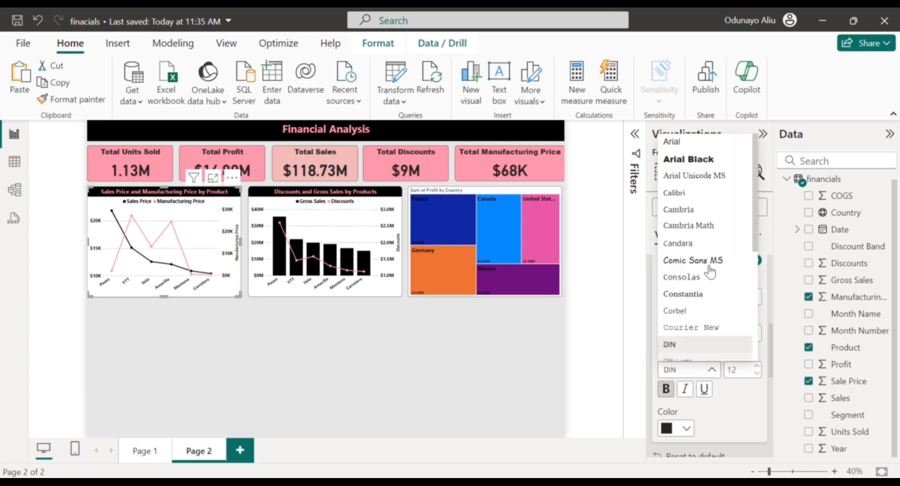
{"action": "scroll", "coordinate": [709, 265], "scroll_direction": "down", "scroll_amount": 3}
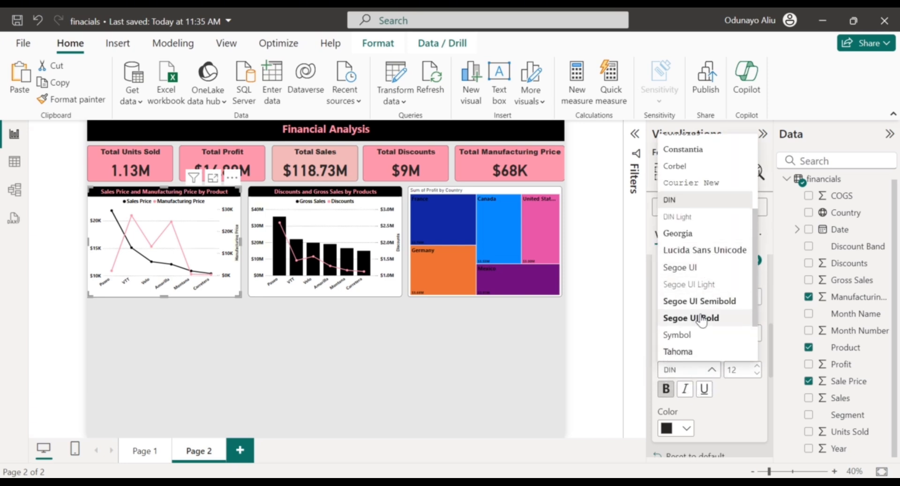
{"action": "left_click", "coordinate": [696, 268]}
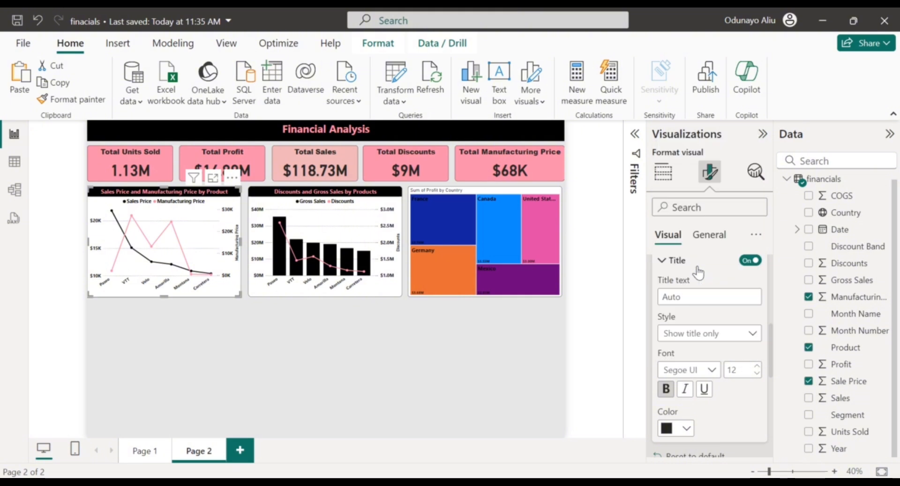
{"action": "scroll", "coordinate": [708, 349], "scroll_direction": "down", "scroll_amount": 1}
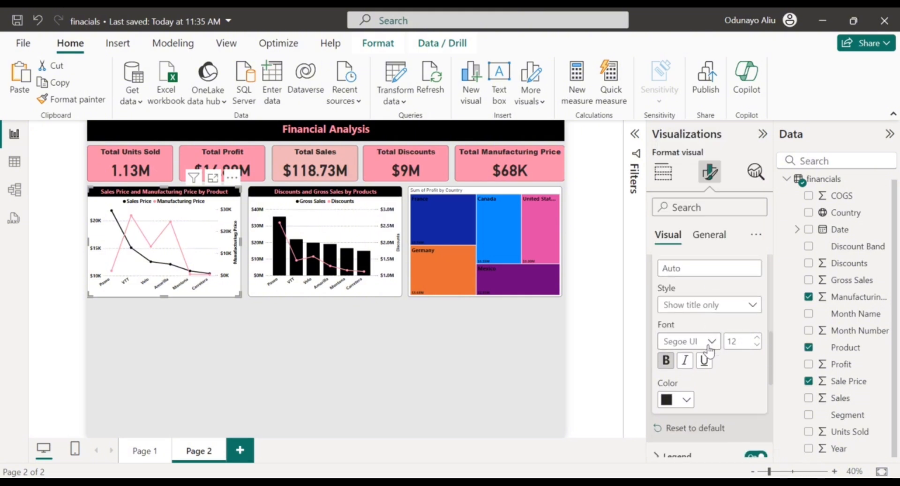
{"action": "scroll", "coordinate": [710, 351], "scroll_direction": "up", "scroll_amount": 3}
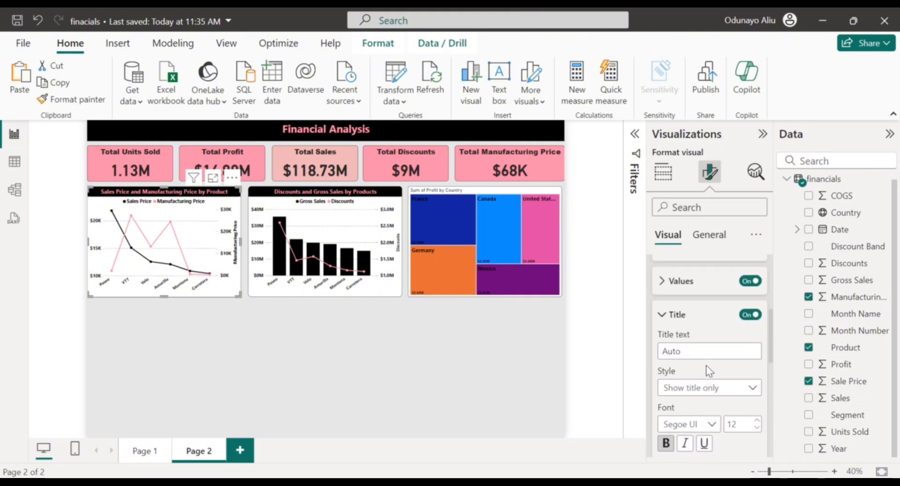
{"action": "left_click", "coordinate": [692, 321]}
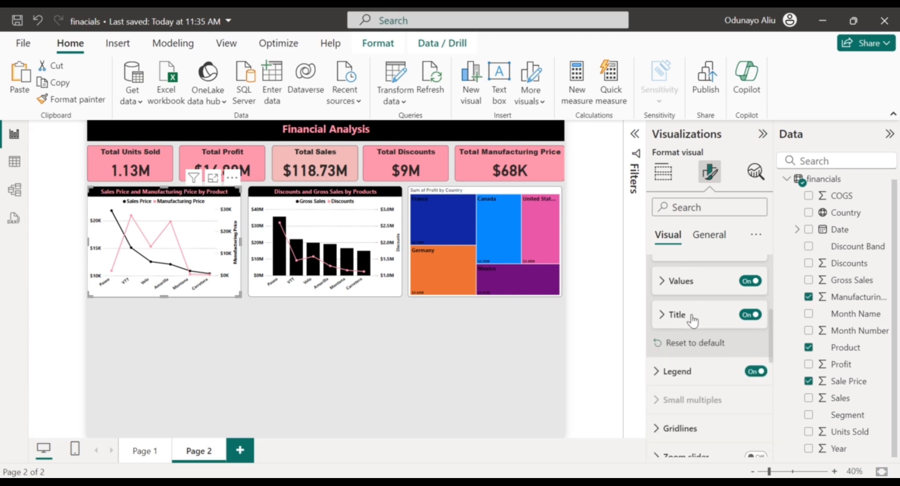
Set the font size of the x-axis values in the Sales Price and Manufacturing Price by Product chart to 12
{"action": "scroll", "coordinate": [693, 322], "scroll_direction": "up", "scroll_amount": 6}
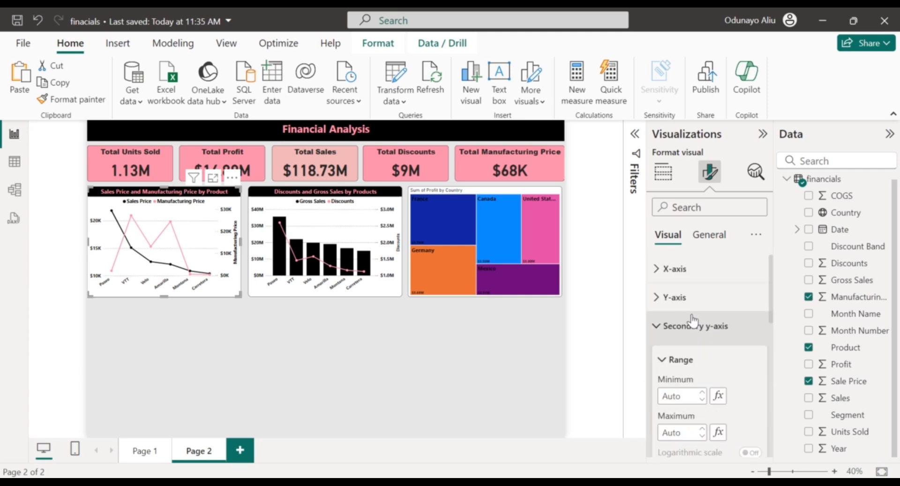
{"action": "left_click", "coordinate": [697, 328]}
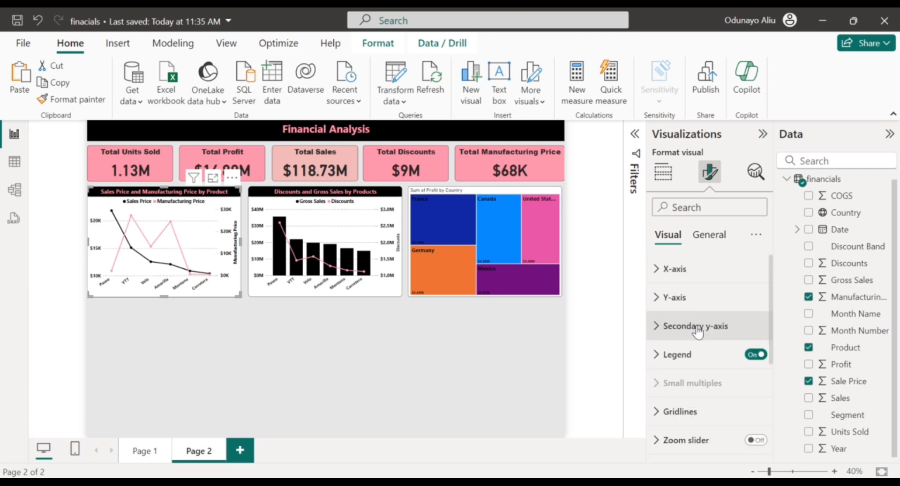
{"action": "left_click", "coordinate": [685, 265]}
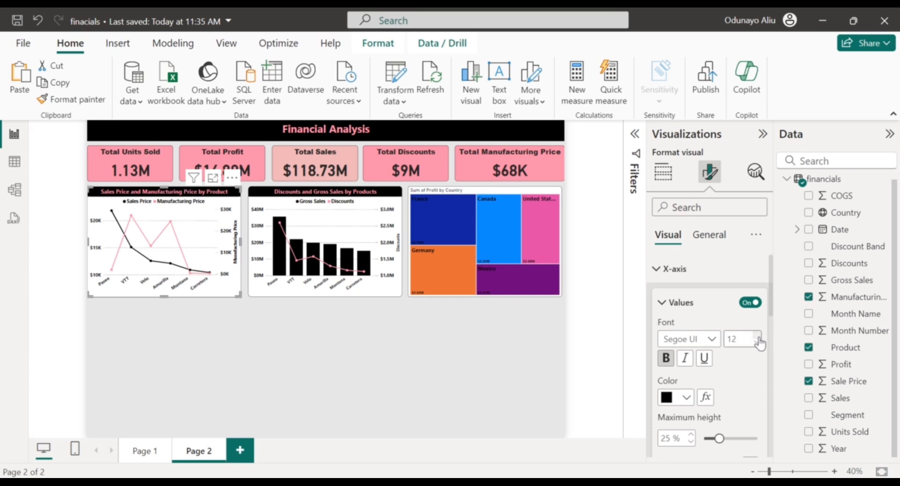
{"action": "left_click", "coordinate": [714, 271]}
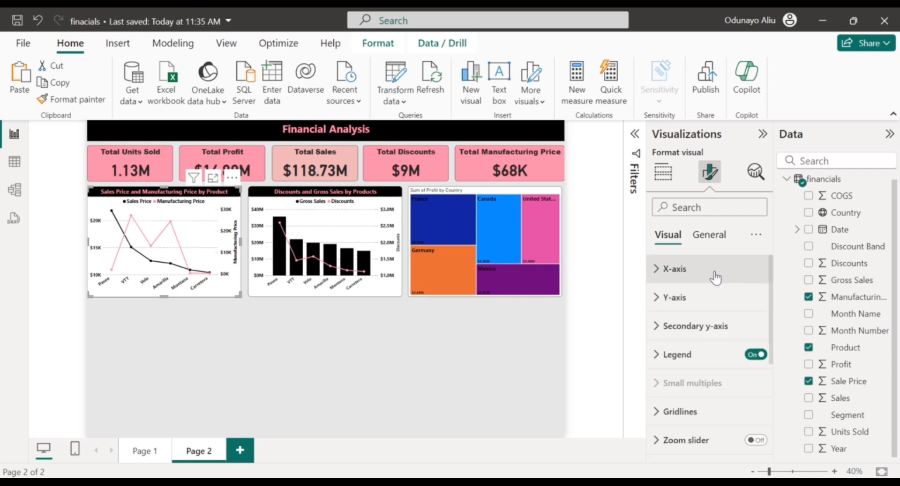
Color France with the recently used light pink and Germany with the recently used pink in the Sum of Profit by Country treemap
{"action": "left_click", "coordinate": [533, 192]}
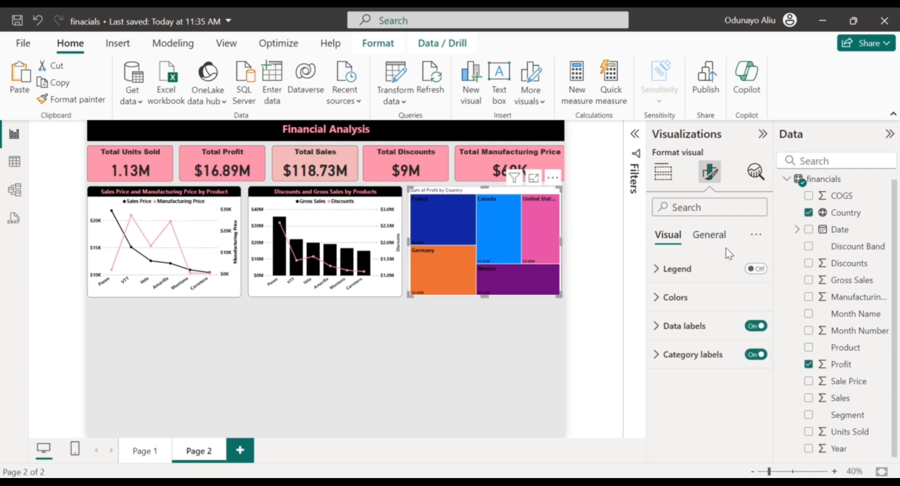
{"action": "left_click", "coordinate": [679, 298]}
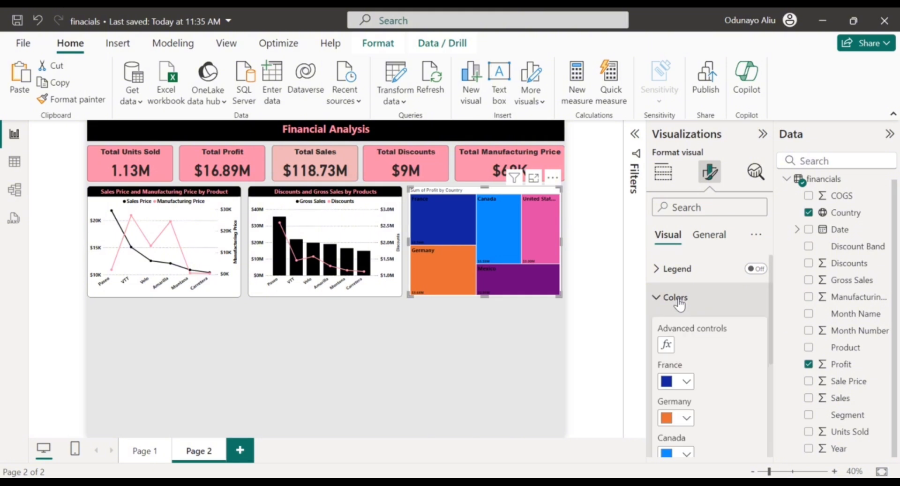
{"action": "scroll", "coordinate": [690, 370], "scroll_direction": "down", "scroll_amount": 1}
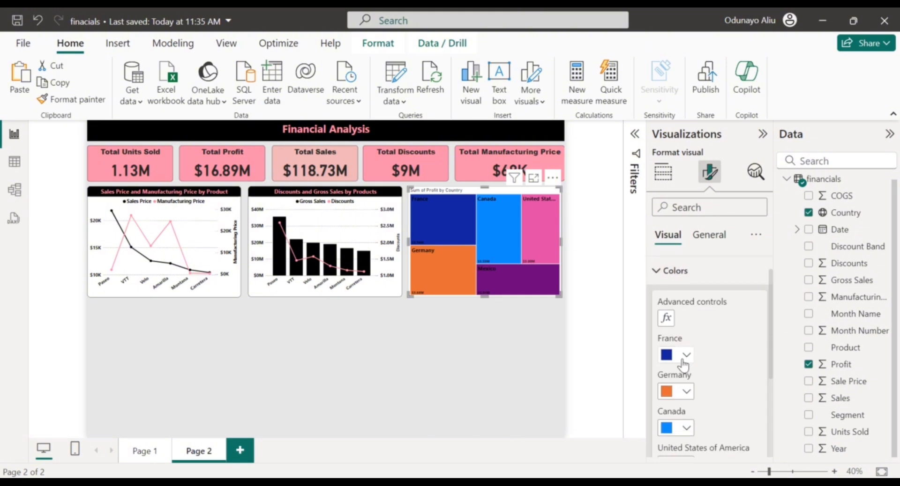
{"action": "left_click", "coordinate": [686, 358]}
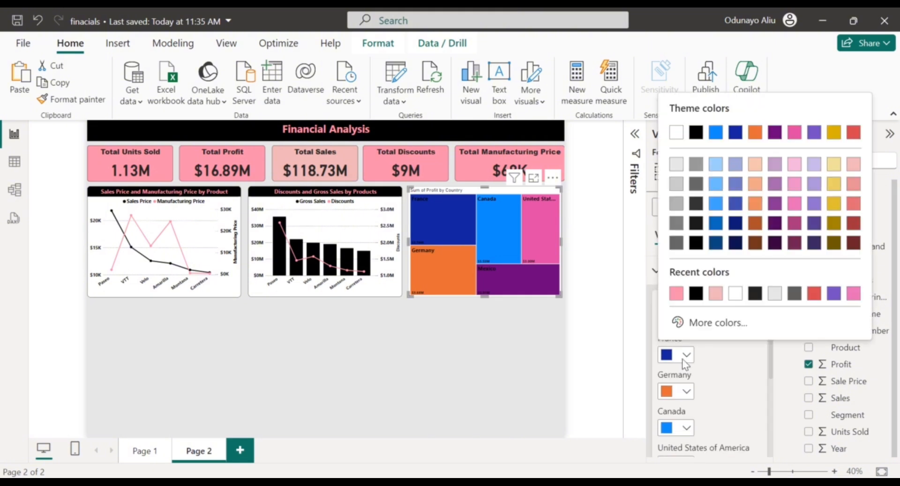
{"action": "left_click", "coordinate": [716, 294]}
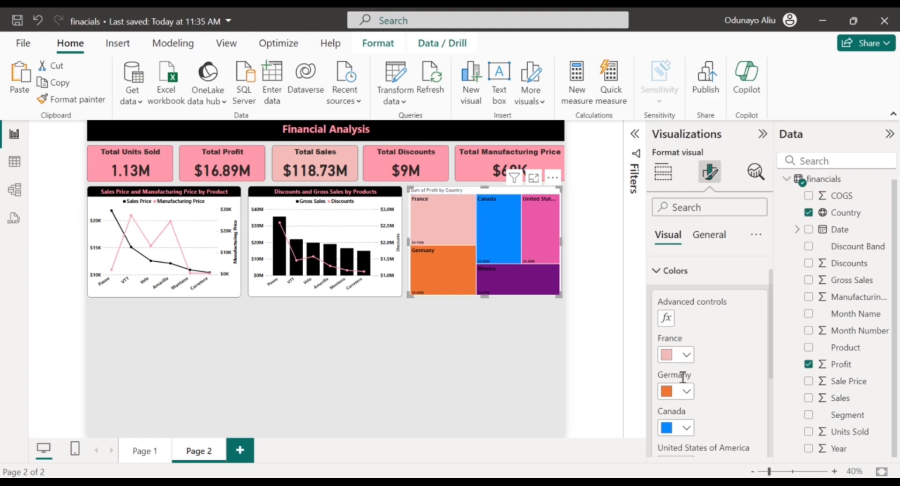
{"action": "left_click", "coordinate": [687, 395]}
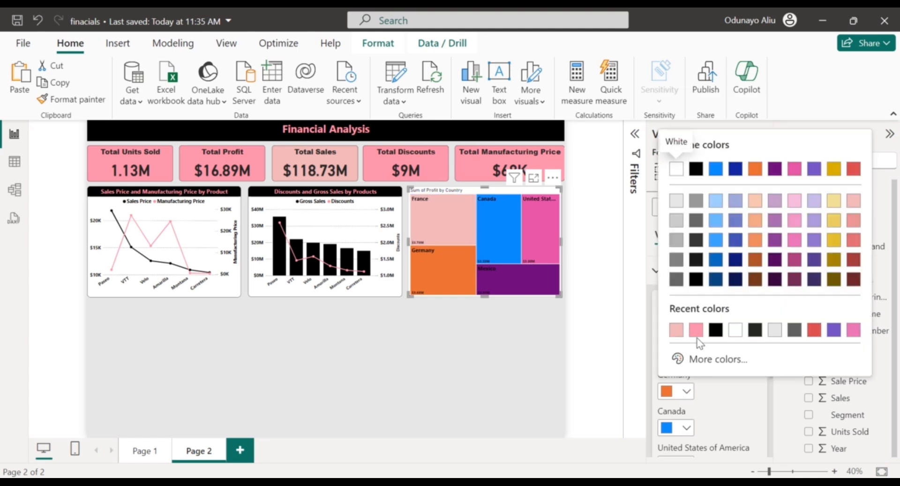
{"action": "left_click", "coordinate": [696, 331]}
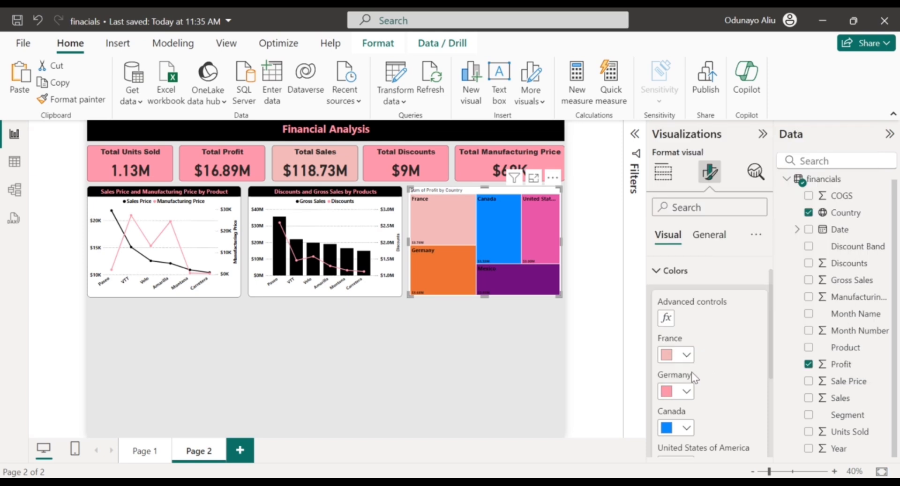
Set the color of Mexico in the Sum of Profit by Country treemap to red #d64550
{"action": "left_click", "coordinate": [593, 318]}
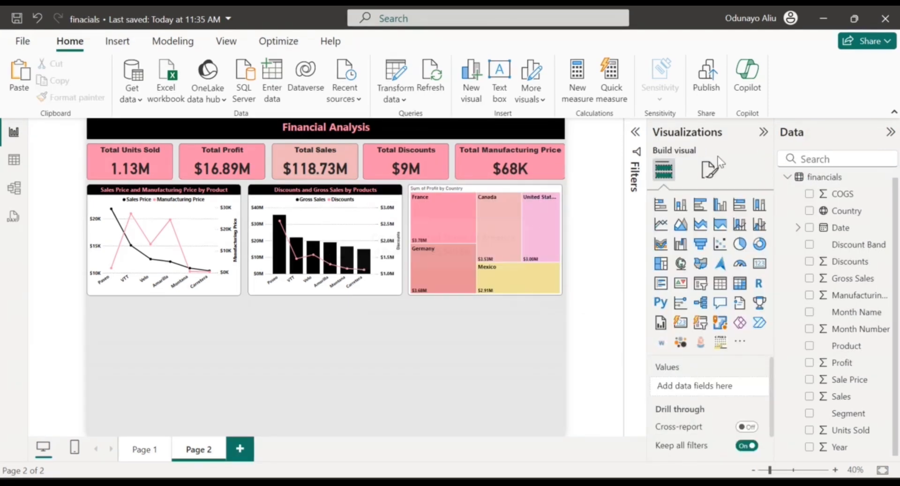
{"action": "left_click", "coordinate": [505, 187]}
{"action": "scroll", "coordinate": [687, 375], "scroll_direction": "down", "scroll_amount": 2}
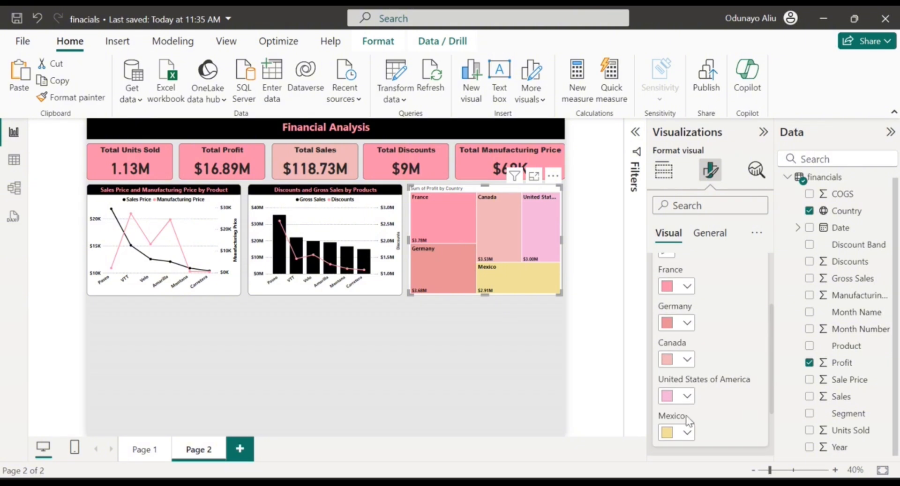
{"action": "left_click", "coordinate": [685, 433]}
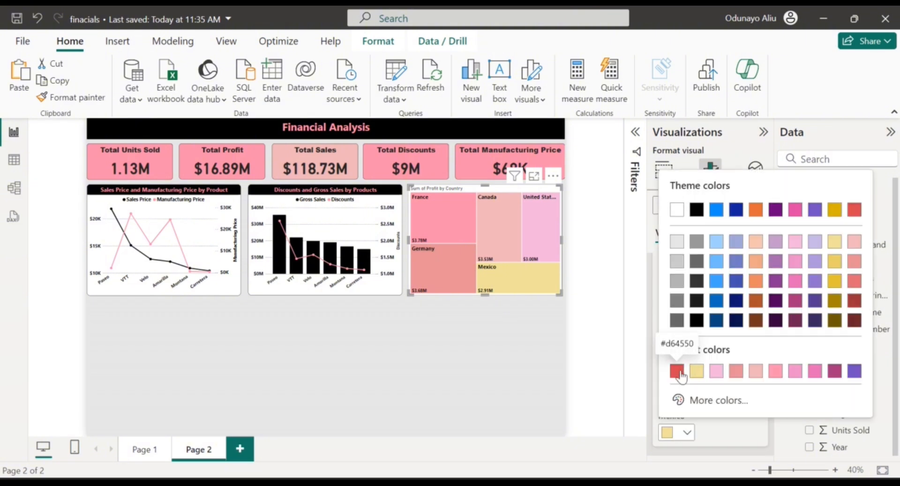
{"action": "left_click", "coordinate": [681, 374]}
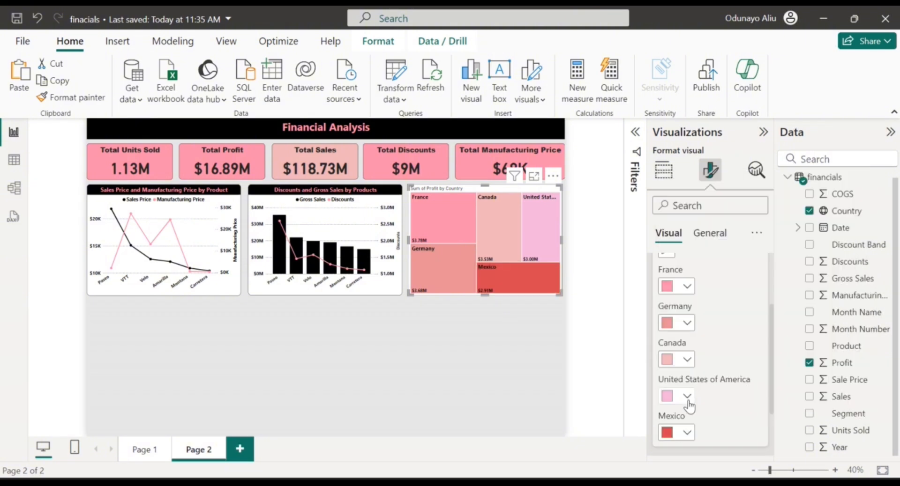
Color United States of America red #d64550 and Mexico pink #f3b4dc in the Sum of Profit by Country treemap
{"action": "scroll", "coordinate": [688, 400], "scroll_direction": "down", "scroll_amount": 2}
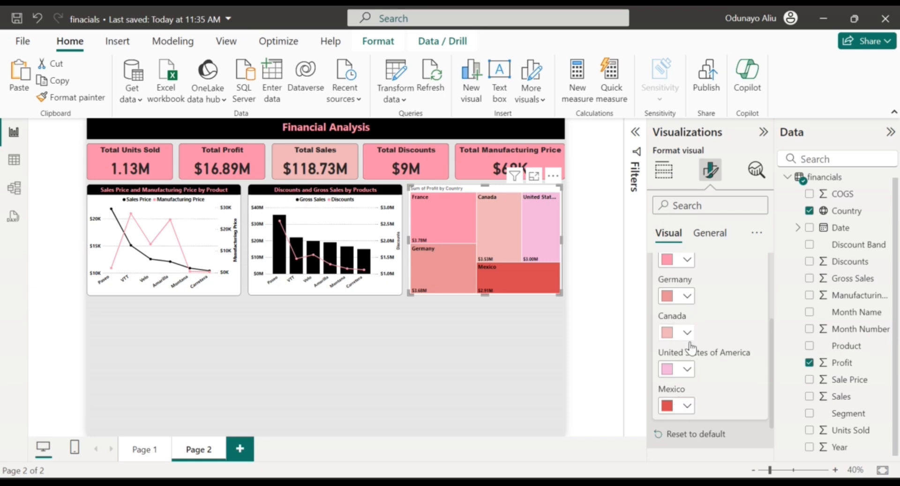
{"action": "left_click", "coordinate": [687, 370]}
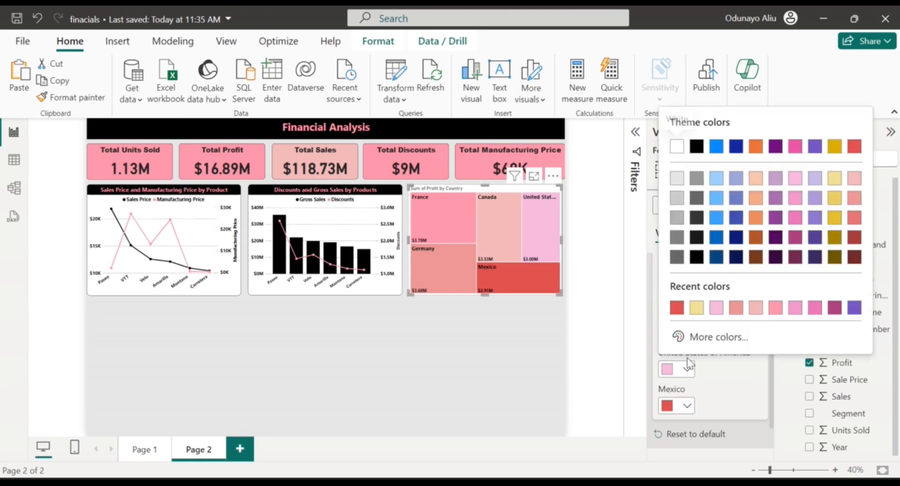
{"action": "left_click", "coordinate": [679, 311]}
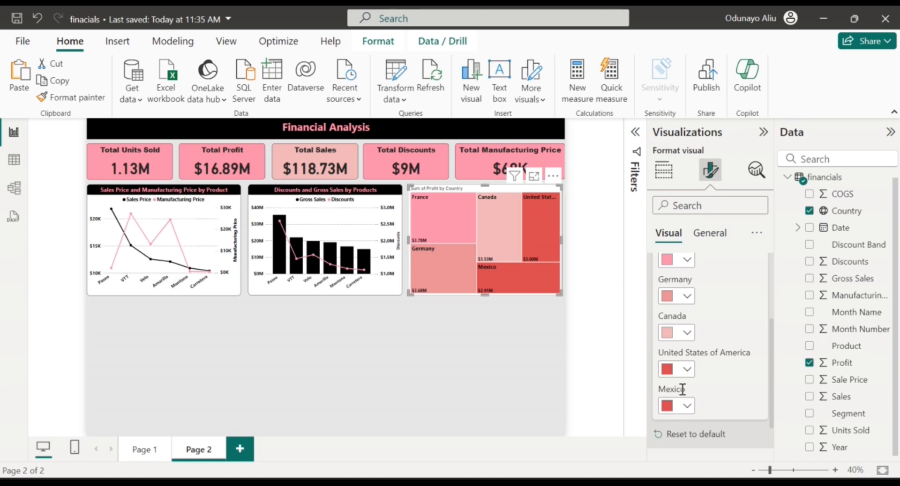
{"action": "left_click", "coordinate": [685, 407]}
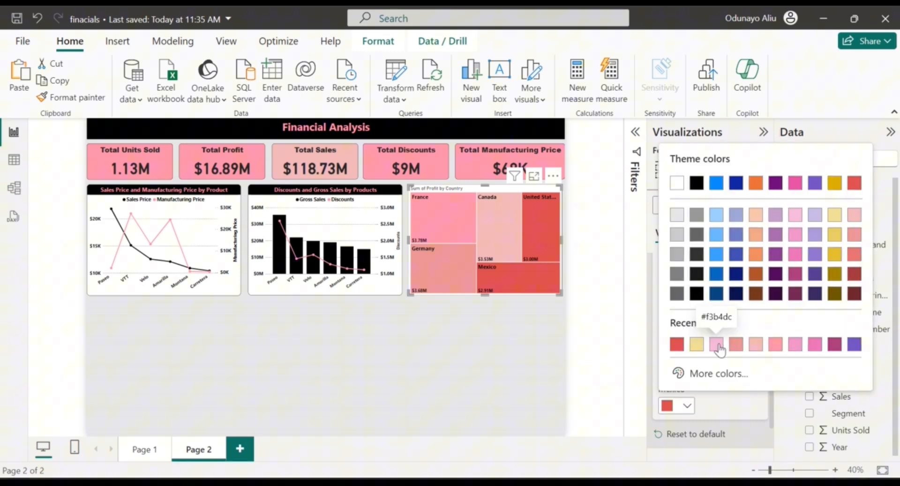
{"action": "left_click", "coordinate": [718, 347]}
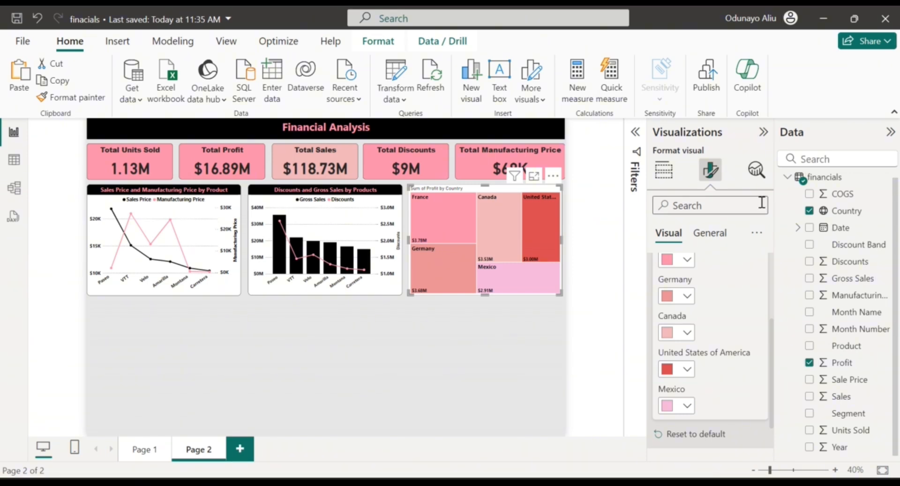
{"action": "left_click", "coordinate": [708, 234]}
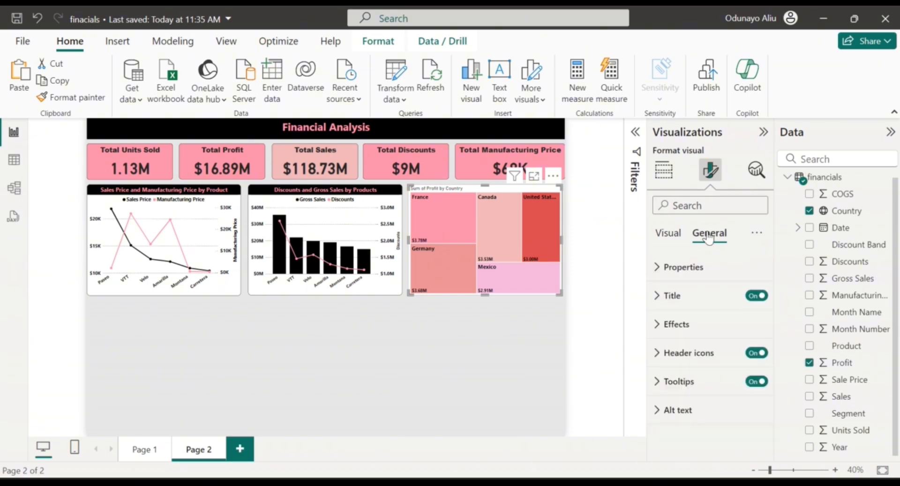
{"action": "left_click", "coordinate": [677, 237]}
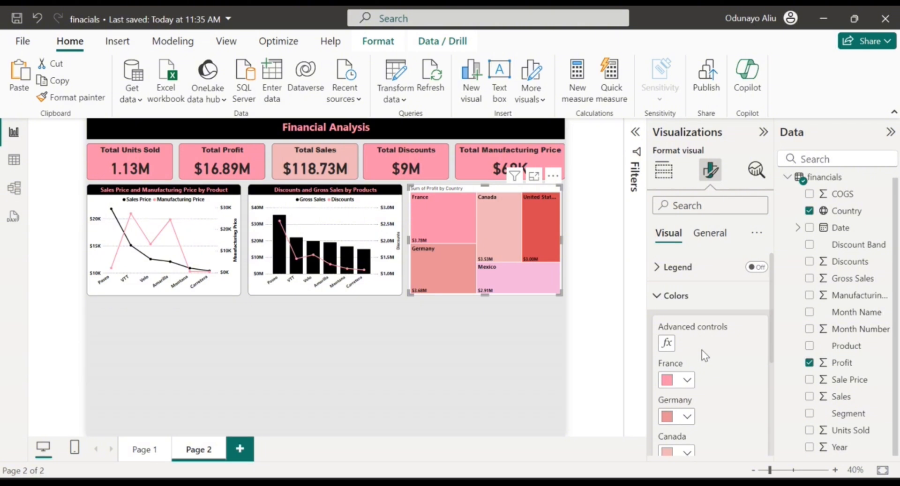
{"action": "left_click", "coordinate": [689, 309]}
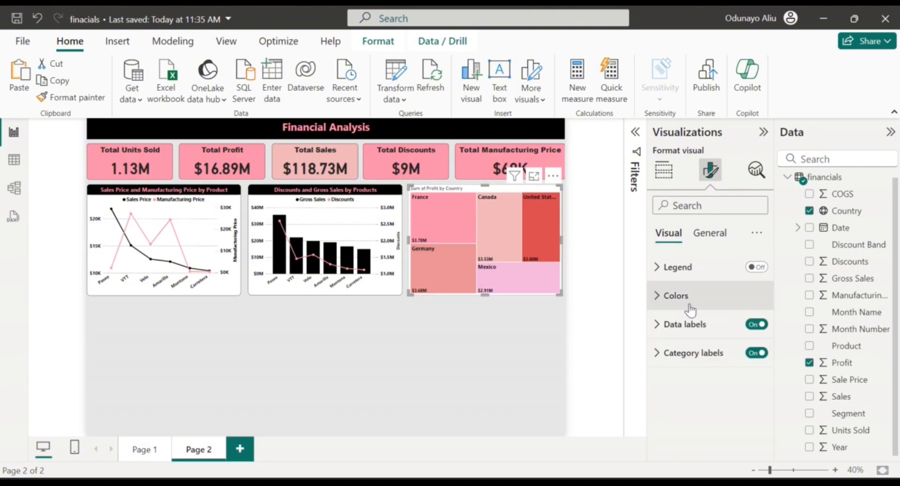
Give the title of the Sum of Profit by Country treemap a black background and the recently used pink text color
{"action": "mouse_move", "coordinate": [467, 220]}
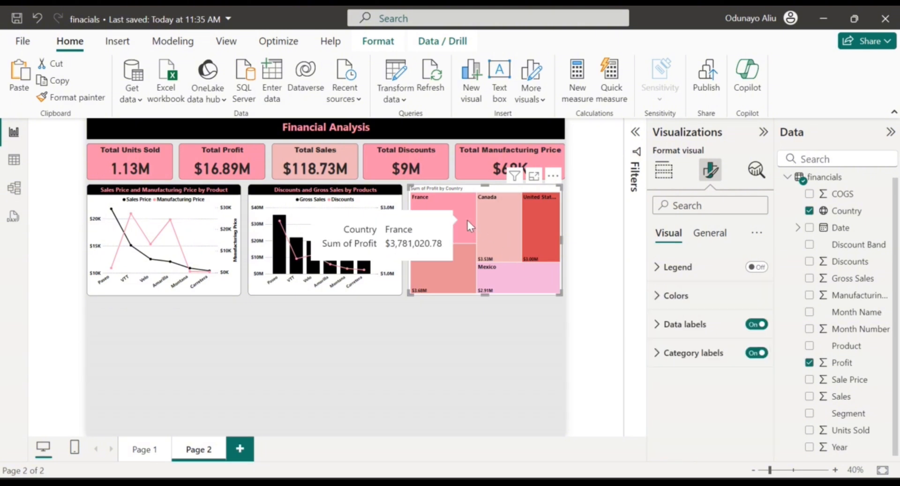
{"action": "mouse_move", "coordinate": [450, 278]}
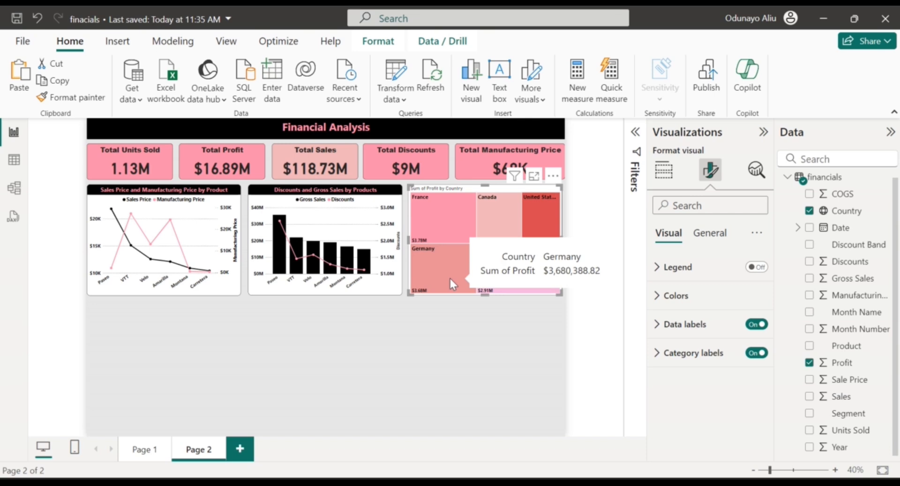
{"action": "mouse_move", "coordinate": [498, 200]}
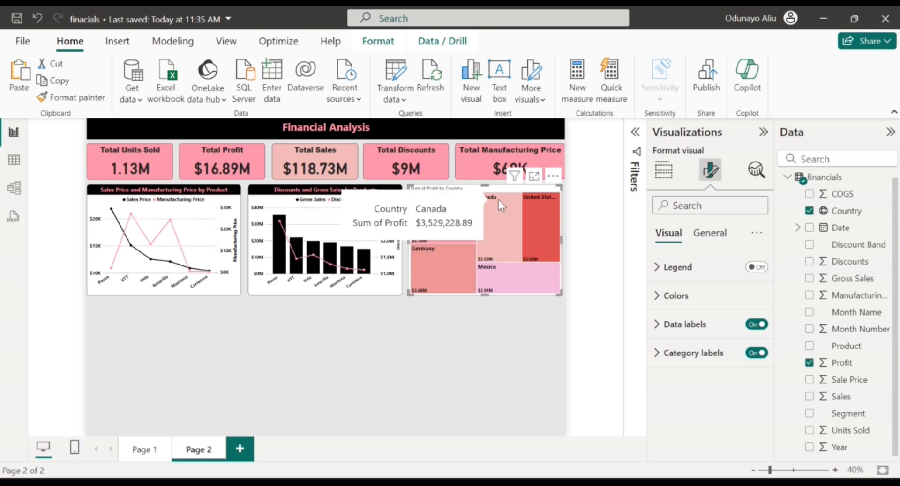
{"action": "mouse_move", "coordinate": [555, 257]}
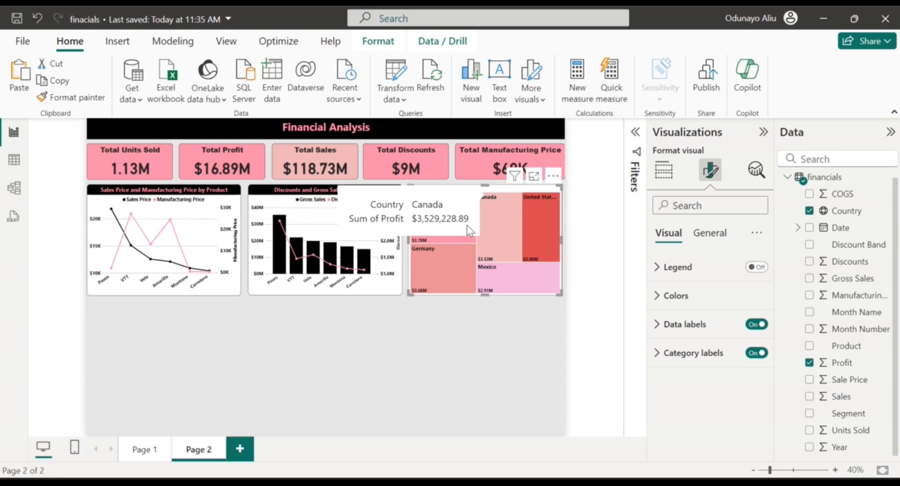
{"action": "left_click", "coordinate": [700, 233]}
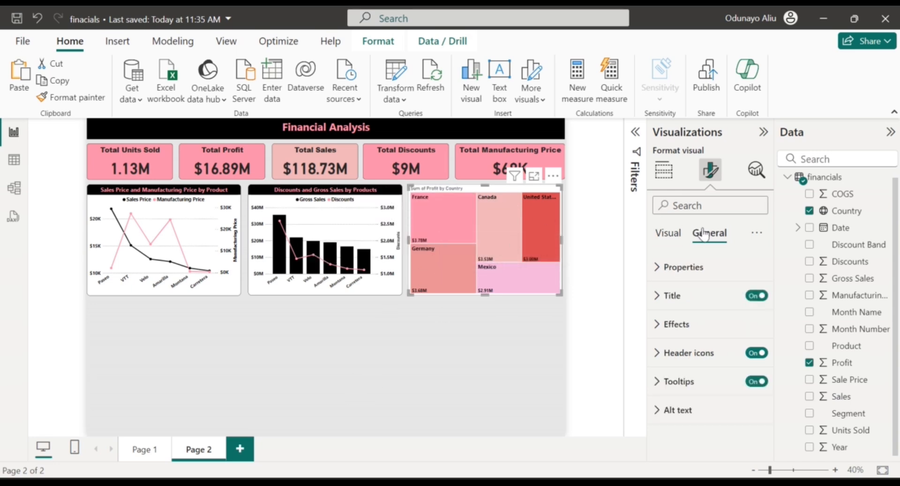
{"action": "left_click", "coordinate": [694, 304]}
{"action": "scroll", "coordinate": [699, 338], "scroll_direction": "down", "scroll_amount": 3}
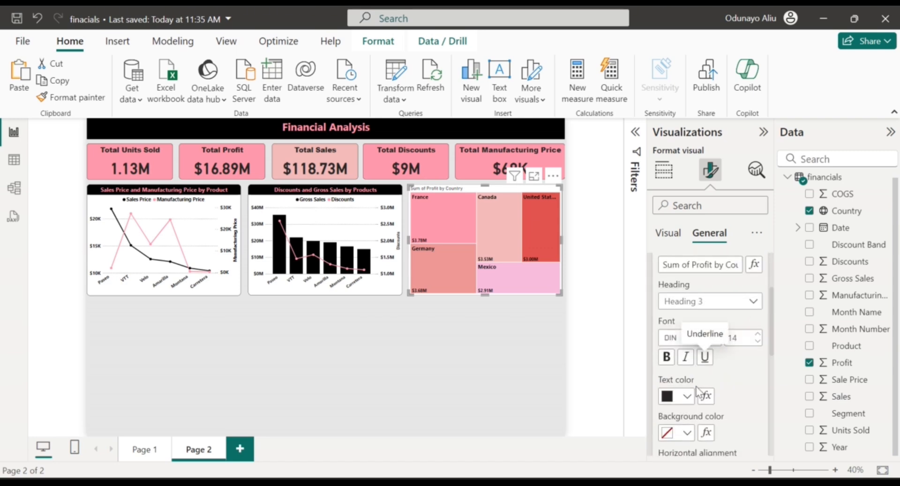
{"action": "left_click", "coordinate": [688, 434]}
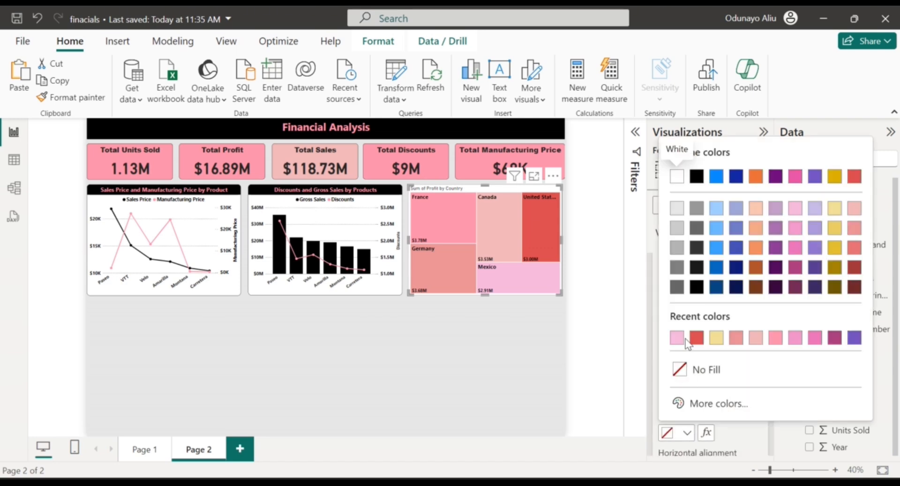
{"action": "left_click", "coordinate": [695, 292]}
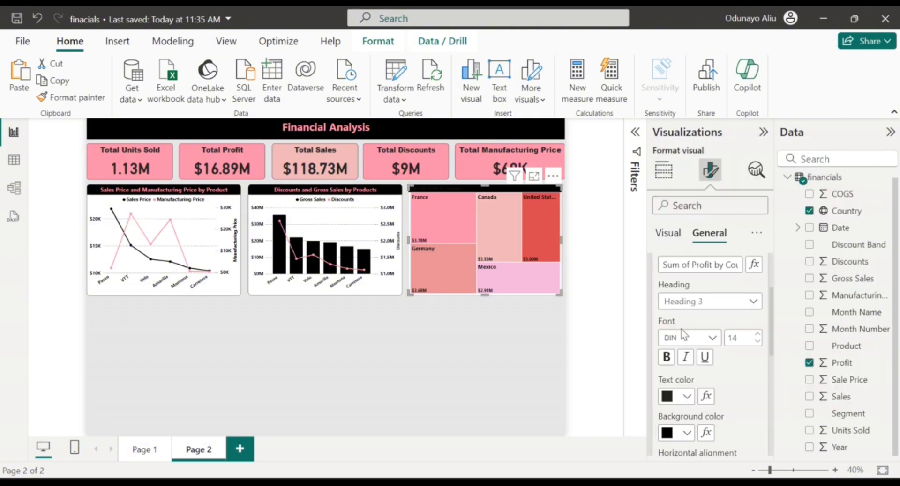
{"action": "left_click", "coordinate": [686, 397]}
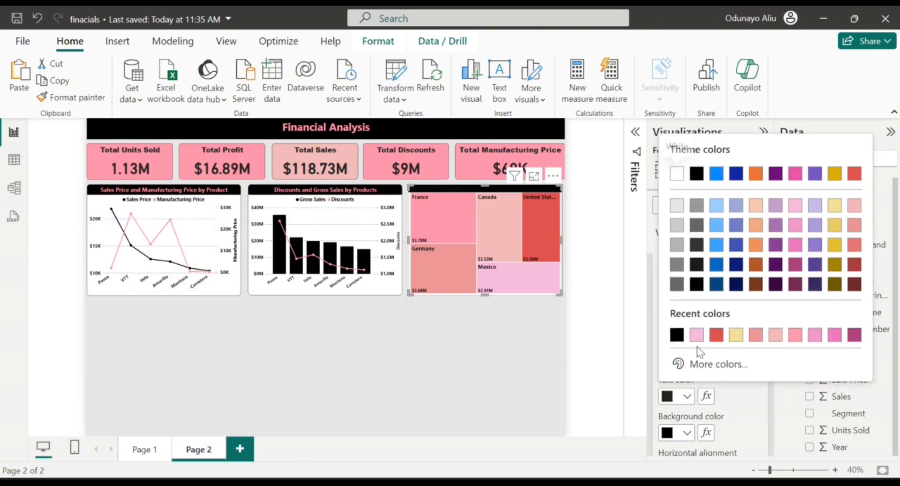
{"action": "left_click", "coordinate": [794, 341]}
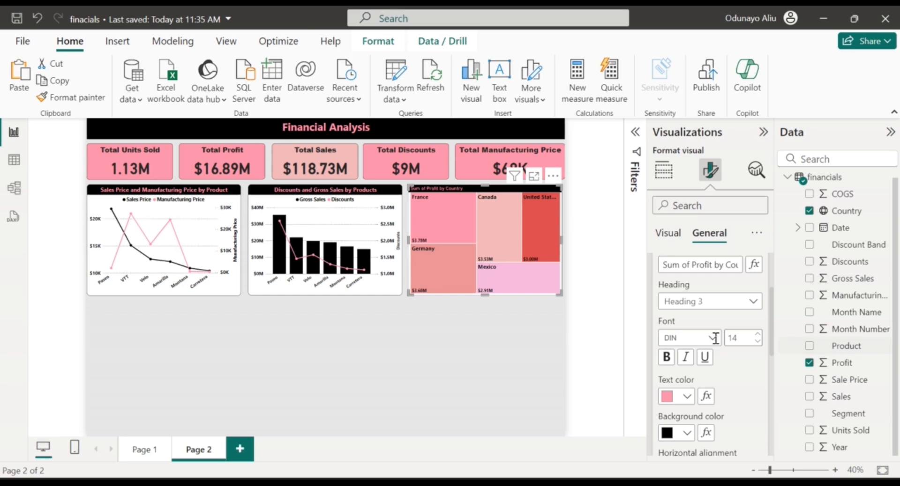
Set the Sum of Profit by Country treemap title to bold Segoe UI at size 16
{"action": "left_click", "coordinate": [757, 334]}
{"action": "left_click", "coordinate": [705, 338]}
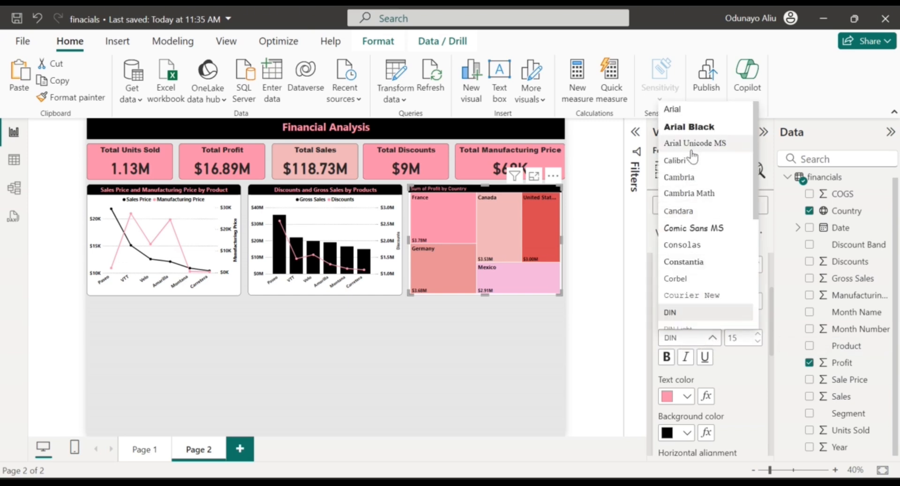
{"action": "scroll", "coordinate": [694, 255], "scroll_direction": "down", "scroll_amount": 3}
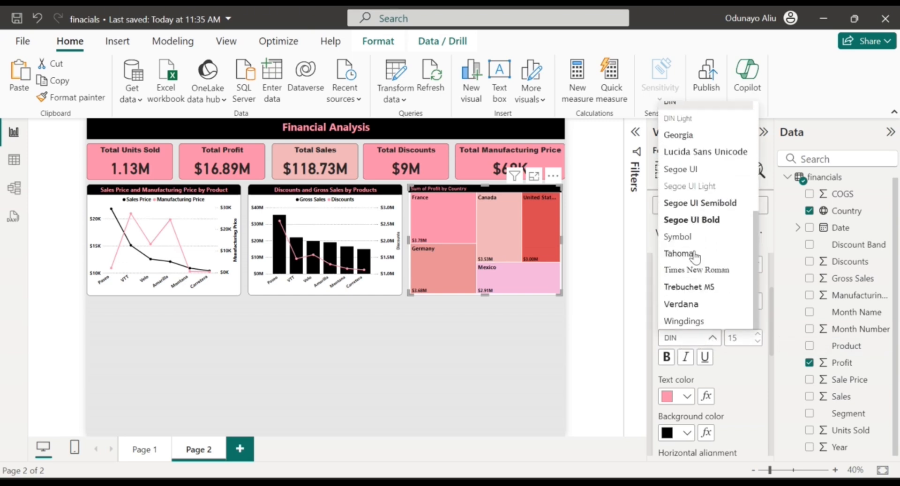
{"action": "left_click", "coordinate": [689, 170]}
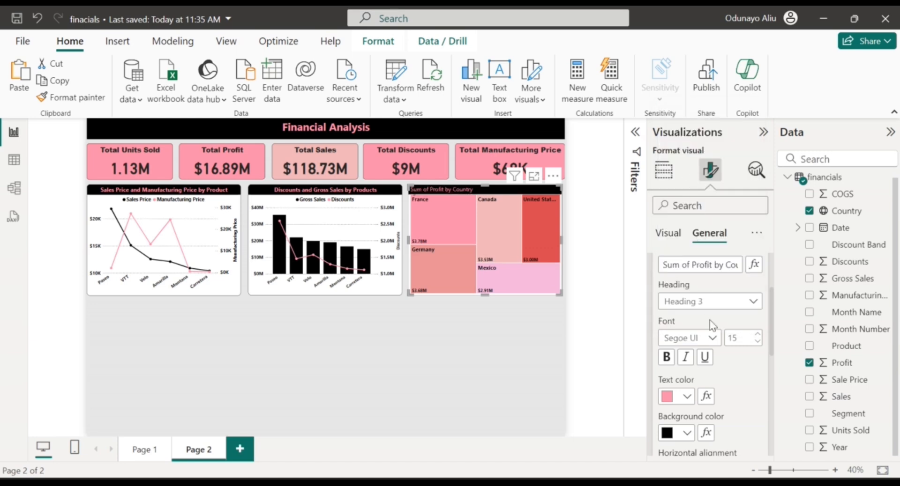
{"action": "left_click", "coordinate": [758, 334]}
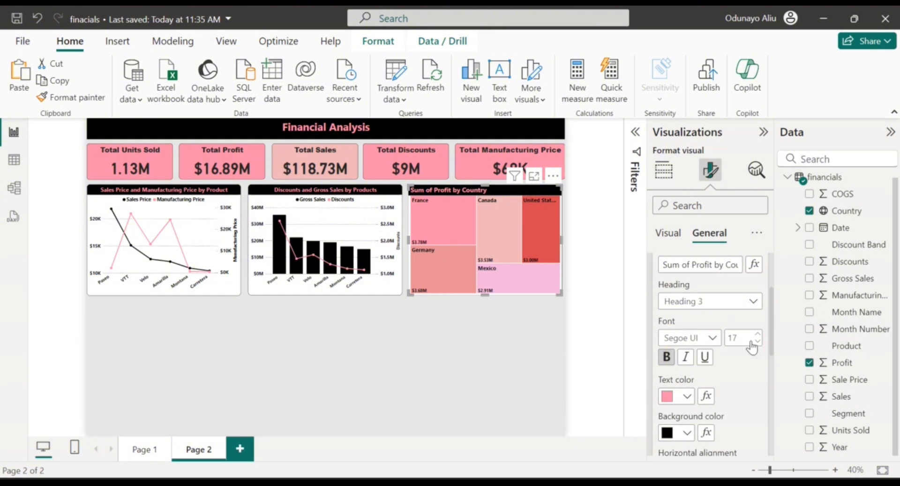
{"action": "left_click", "coordinate": [377, 194]}
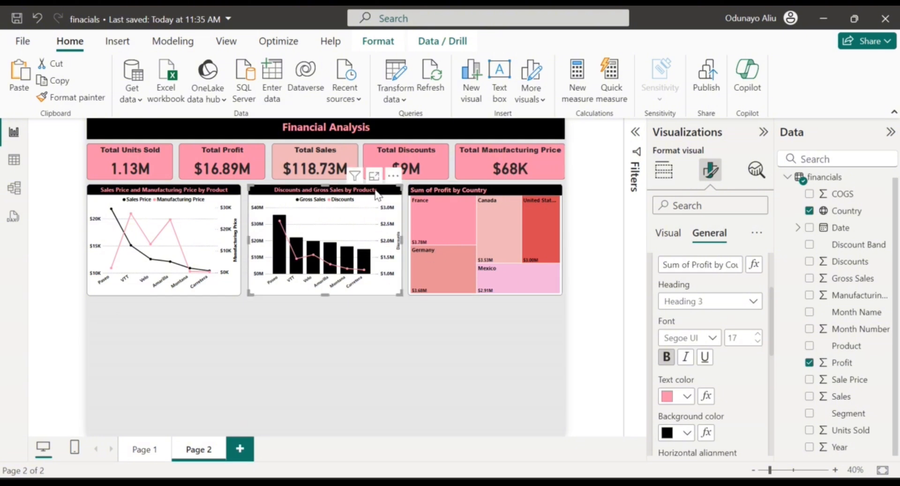
{"action": "left_click", "coordinate": [495, 191]}
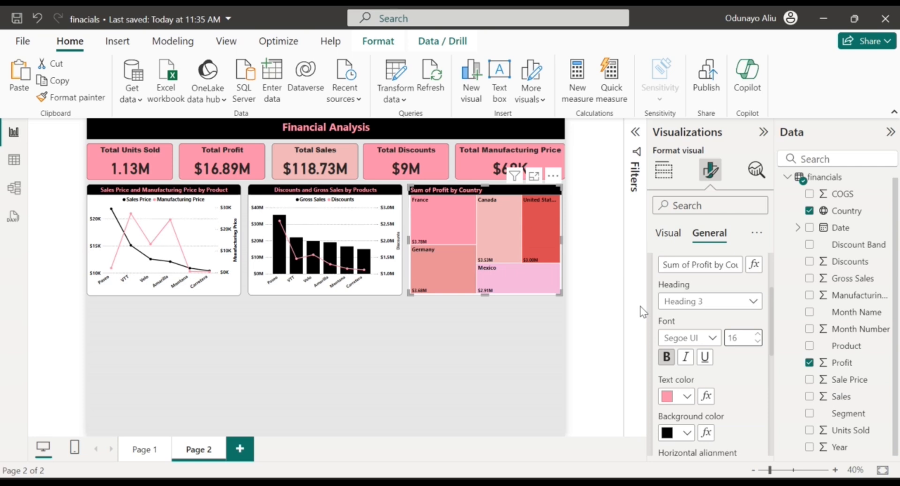
{"action": "scroll", "coordinate": [695, 367], "scroll_direction": "down", "scroll_amount": 3}
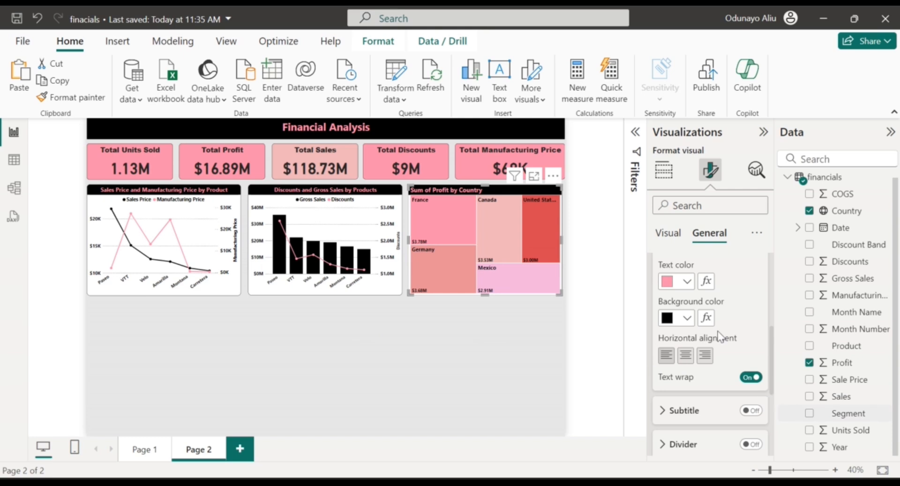
{"action": "scroll", "coordinate": [721, 335], "scroll_direction": "up", "scroll_amount": 3}
{"action": "scroll", "coordinate": [717, 337], "scroll_direction": "down", "scroll_amount": 3}
{"action": "scroll", "coordinate": [717, 337], "scroll_direction": "up", "scroll_amount": 5}
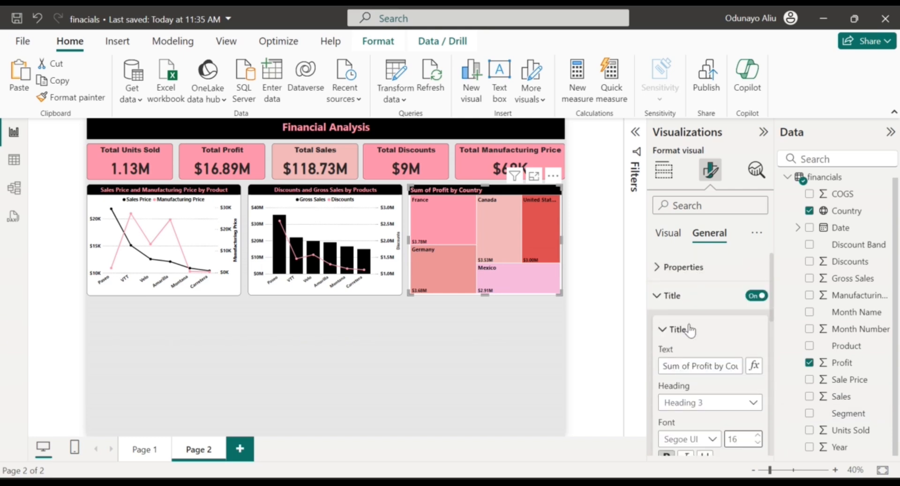
{"action": "left_click", "coordinate": [686, 309]}
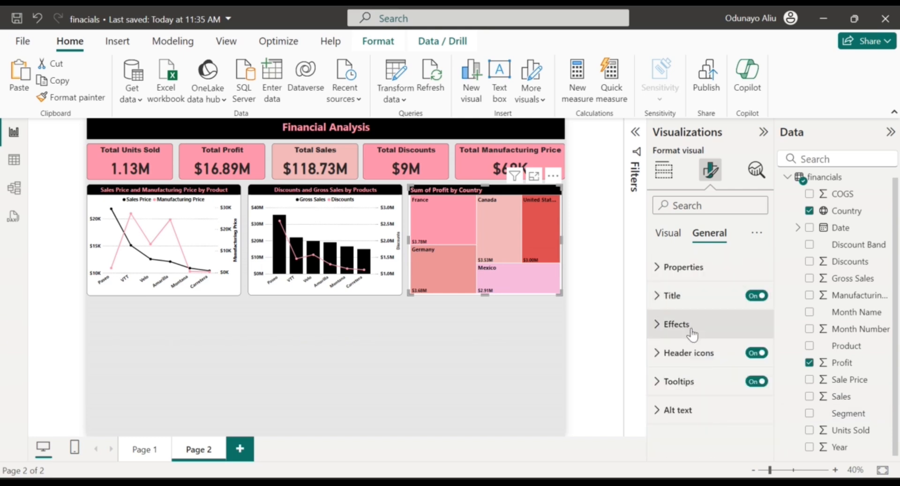
Set the rounded corners of the Sum of Profit by Country treemap's visual border to 12 px
{"action": "left_click", "coordinate": [689, 330]}
{"action": "scroll", "coordinate": [692, 334], "scroll_direction": "down", "scroll_amount": 1}
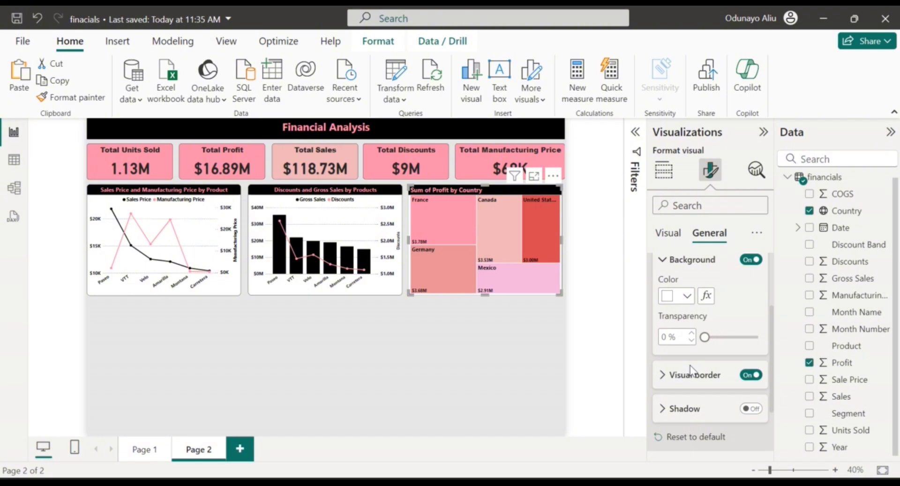
{"action": "scroll", "coordinate": [690, 370], "scroll_direction": "down", "scroll_amount": 1}
{"action": "left_click", "coordinate": [679, 320]}
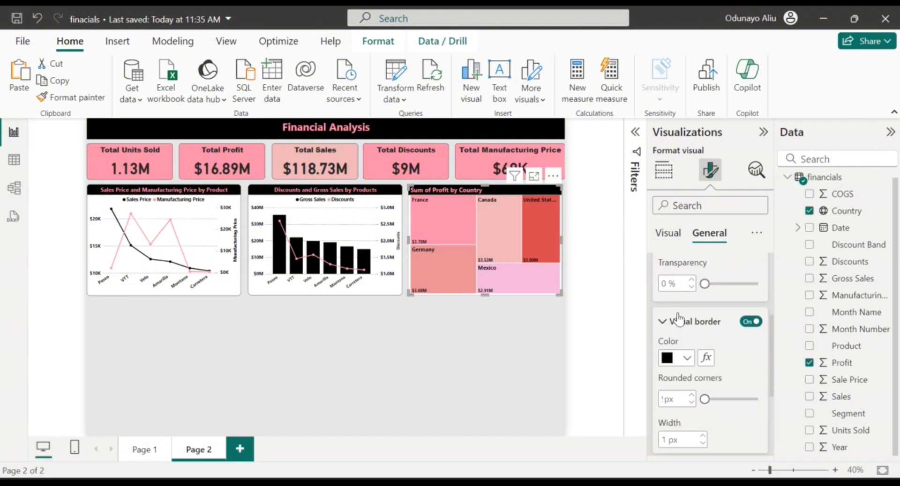
{"action": "scroll", "coordinate": [679, 320], "scroll_direction": "up", "scroll_amount": 1}
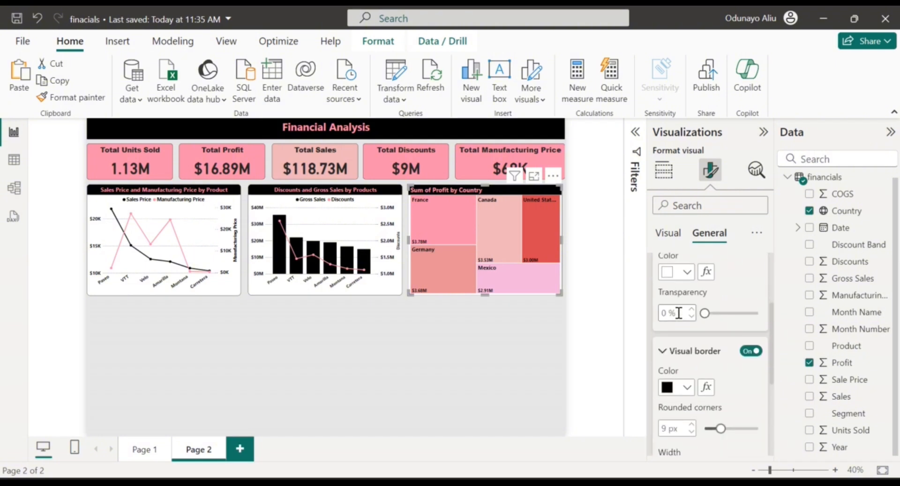
{"action": "left_click_drag", "start_coordinate": [720, 424], "coordinate": [726, 424]}
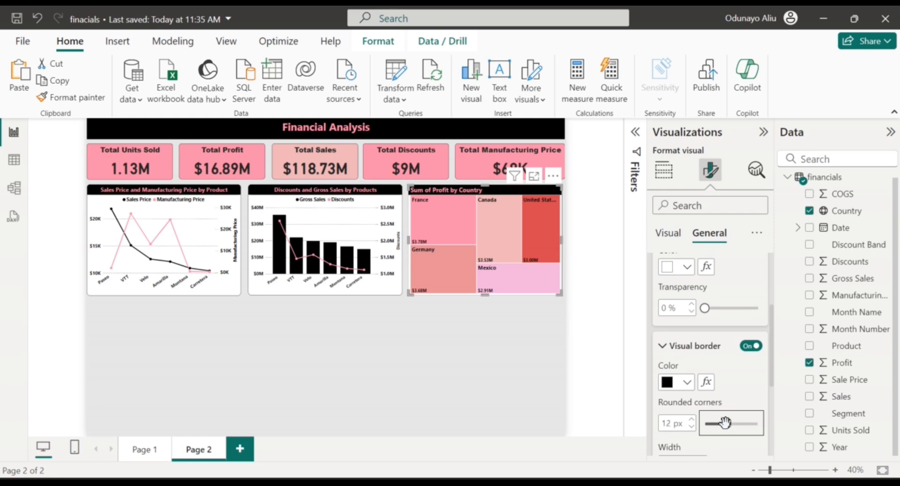
{"action": "scroll", "coordinate": [673, 305], "scroll_direction": "up", "scroll_amount": 3}
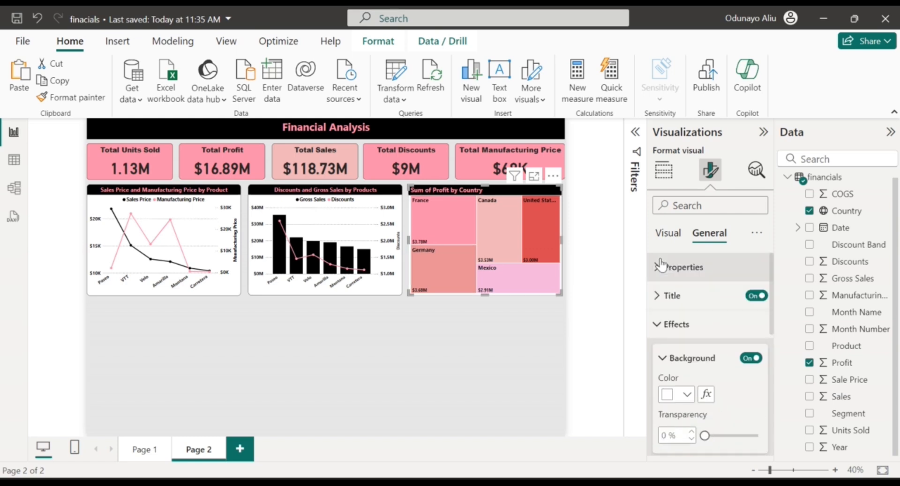
{"action": "left_click", "coordinate": [675, 326]}
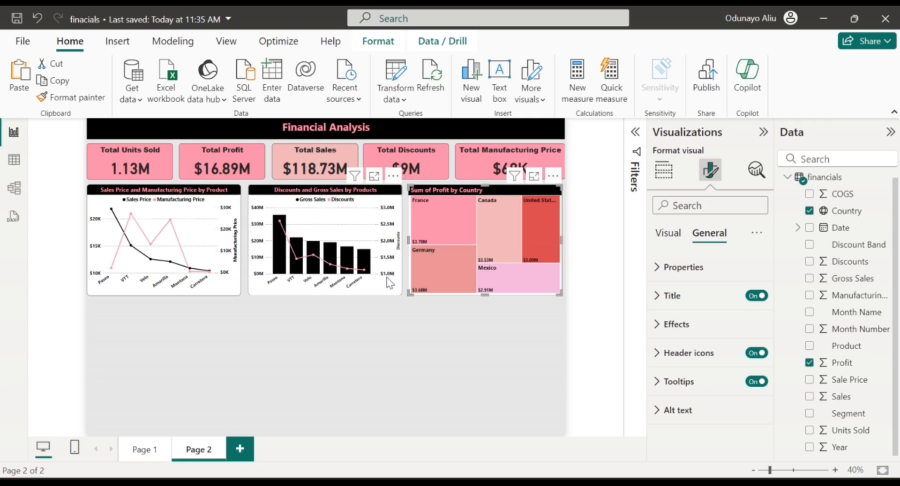
Left-align the titles of the Discounts and Gross Sales by Products chart and the Sales Price and Manufacturing Price by Product chart
{"action": "left_click", "coordinate": [387, 289]}
{"action": "left_click", "coordinate": [688, 306]}
{"action": "scroll", "coordinate": [687, 367], "scroll_direction": "down", "scroll_amount": 4}
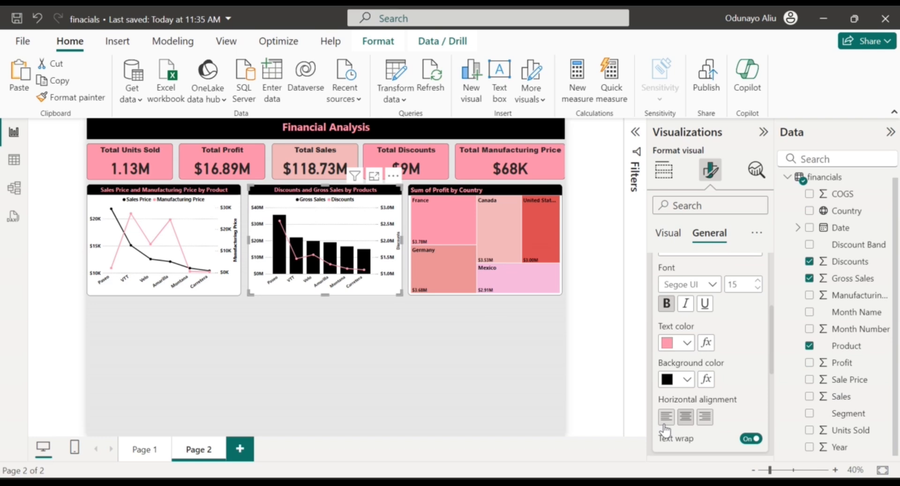
{"action": "left_click", "coordinate": [665, 427]}
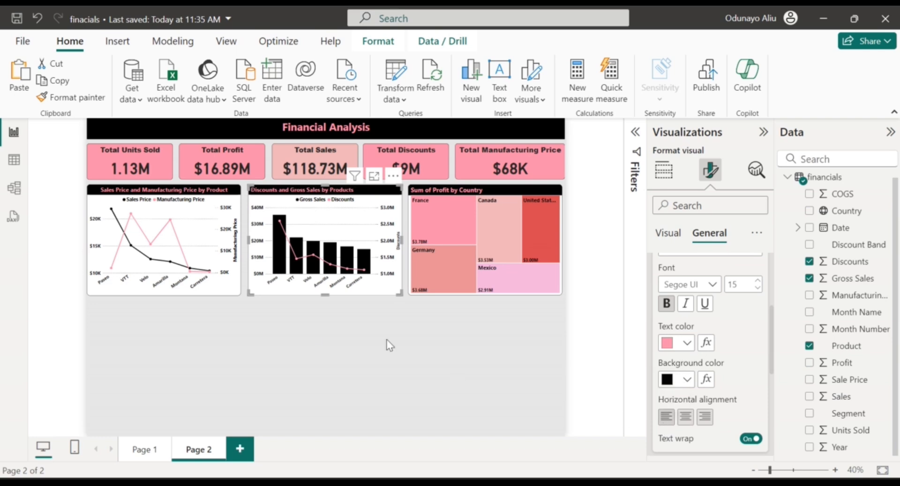
{"action": "left_click", "coordinate": [225, 291]}
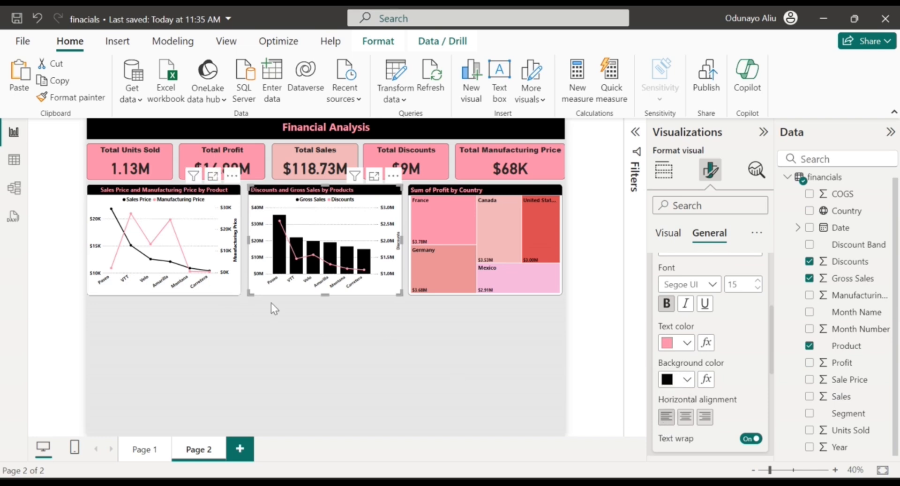
{"action": "left_click", "coordinate": [666, 420]}
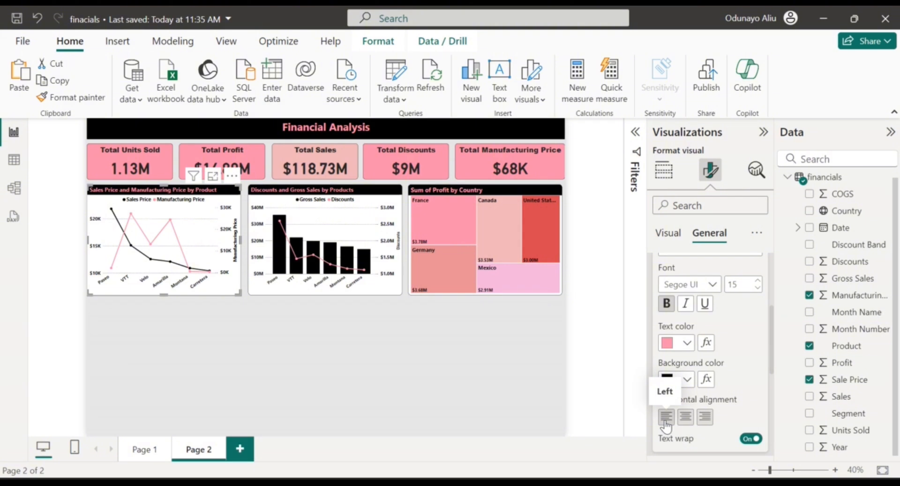
{"action": "left_click", "coordinate": [313, 345]}
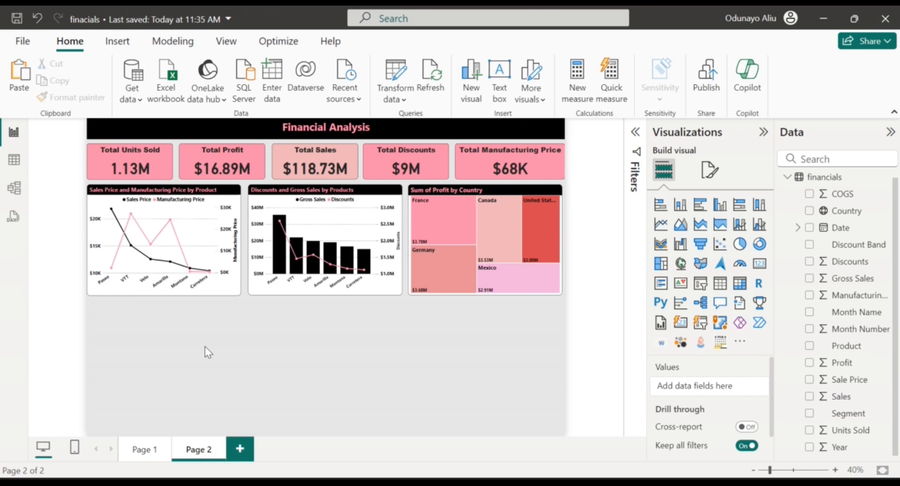
Duplicate the Discounts and Gross Sales by Products chart, place the copy below the Sales Price and Manufacturing Price chart and make it taller
{"action": "left_click", "coordinate": [265, 279]}
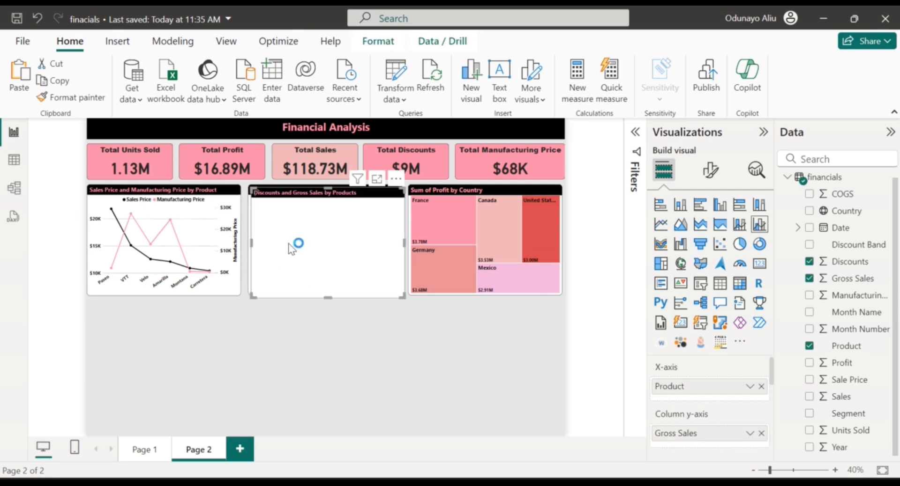
{"action": "key", "text": "ctrl+v"}
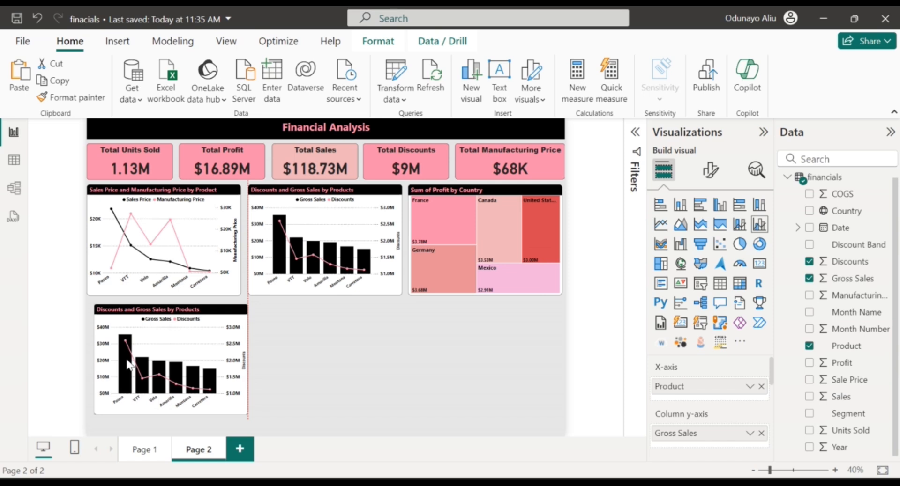
{"action": "left_click_drag", "start_coordinate": [124, 362], "coordinate": [125, 368]}
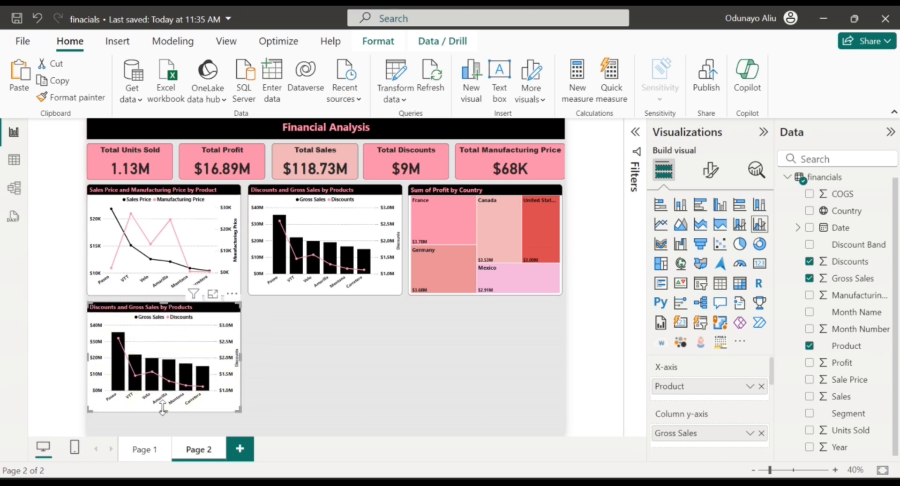
{"action": "left_click_drag", "start_coordinate": [164, 412], "coordinate": [166, 430]}
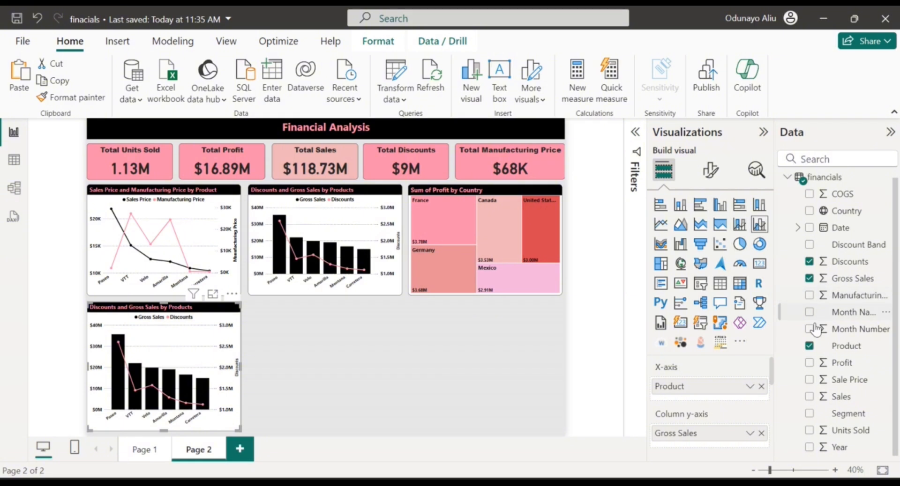
{"action": "left_click", "coordinate": [809, 262]}
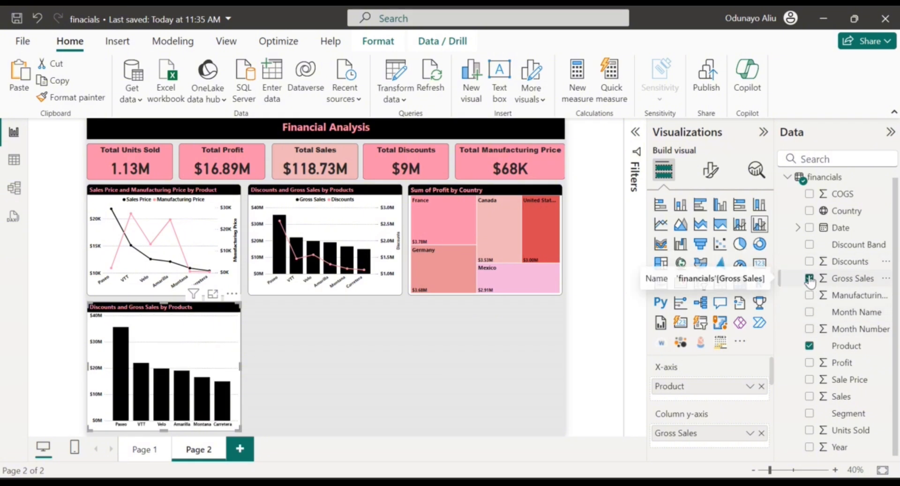
{"action": "left_click", "coordinate": [809, 278]}
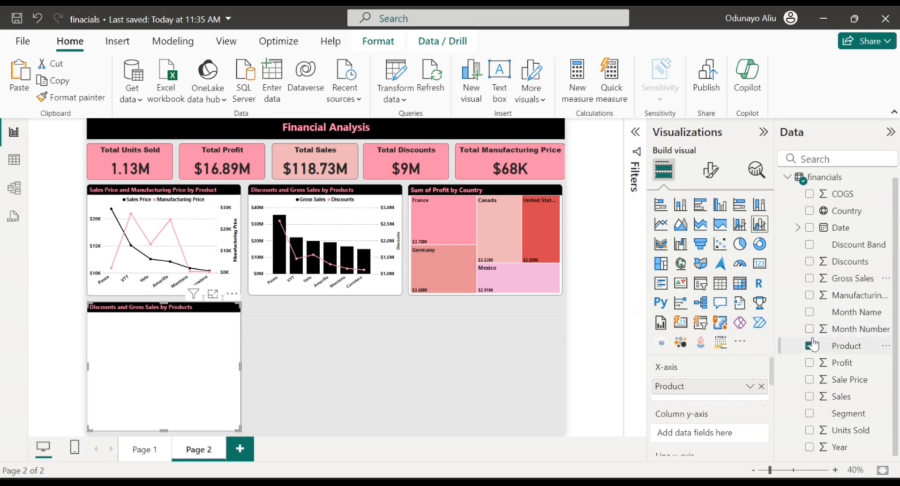
{"action": "left_click", "coordinate": [809, 346]}
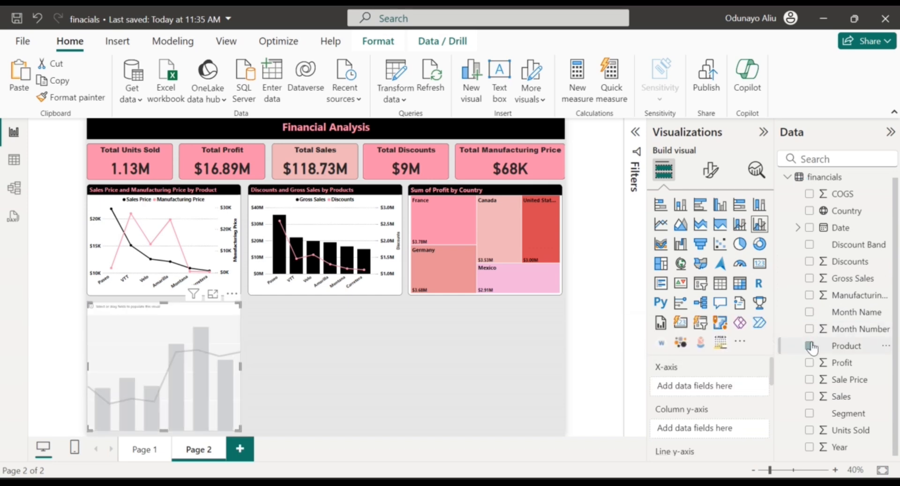
{"action": "left_click", "coordinate": [809, 397]}
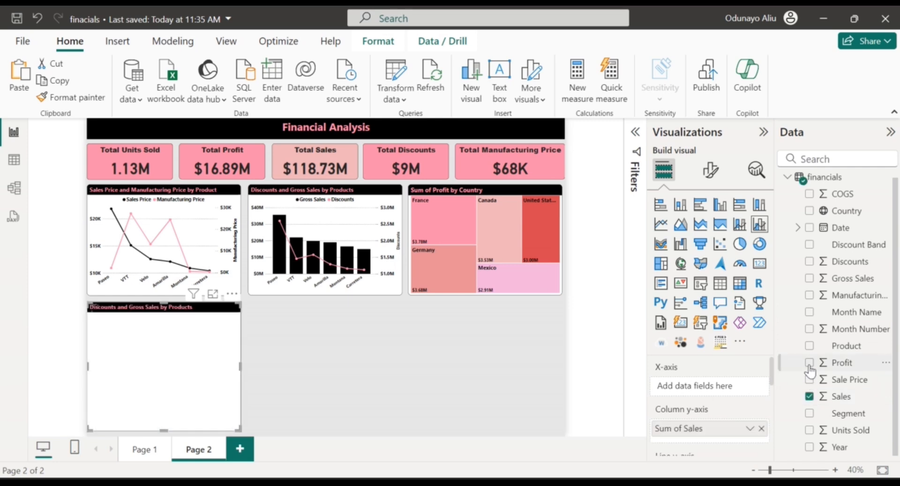
{"action": "key", "text": "Delete"}
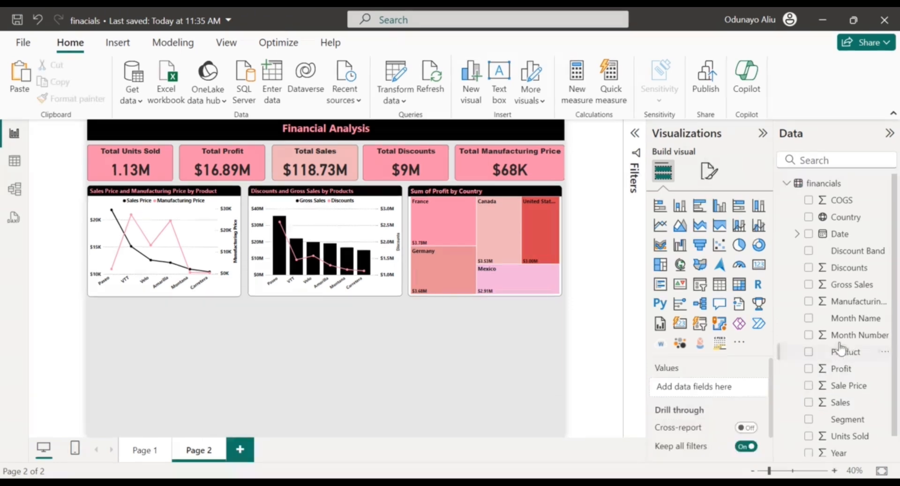
Copy the Discounts and Gross Sales by Products chart, position the copy below the Sales Price and Manufacturing Price chart and increase its height
{"action": "left_click", "coordinate": [378, 286]}
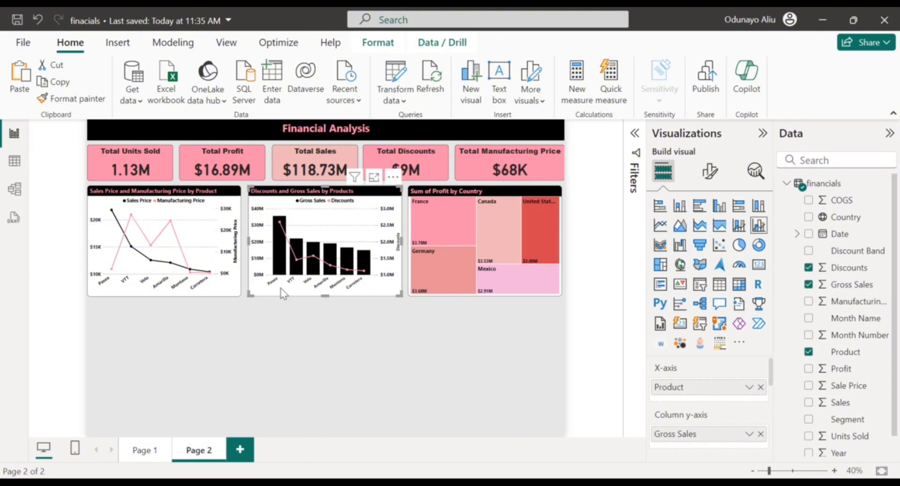
{"action": "left_click", "coordinate": [181, 328]}
{"action": "left_click", "coordinate": [323, 262]}
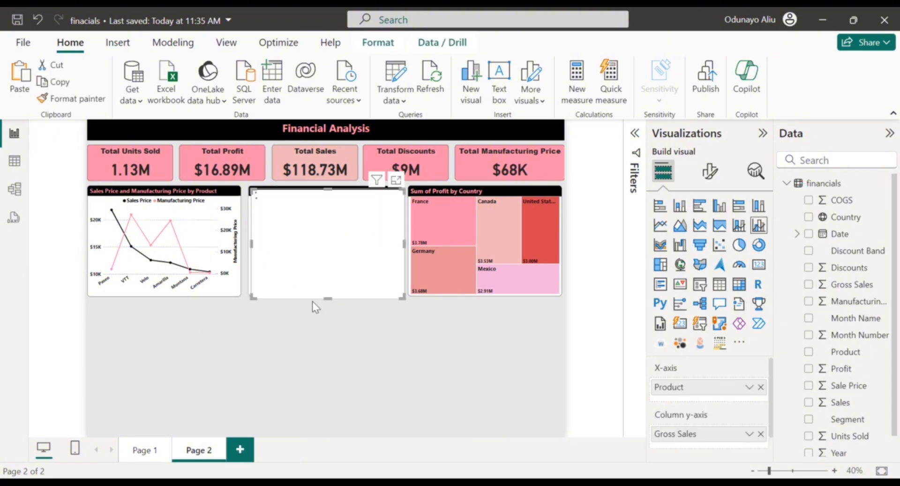
{"action": "key", "text": "ctrl+c"}
{"action": "key", "text": "ctrl+v"}
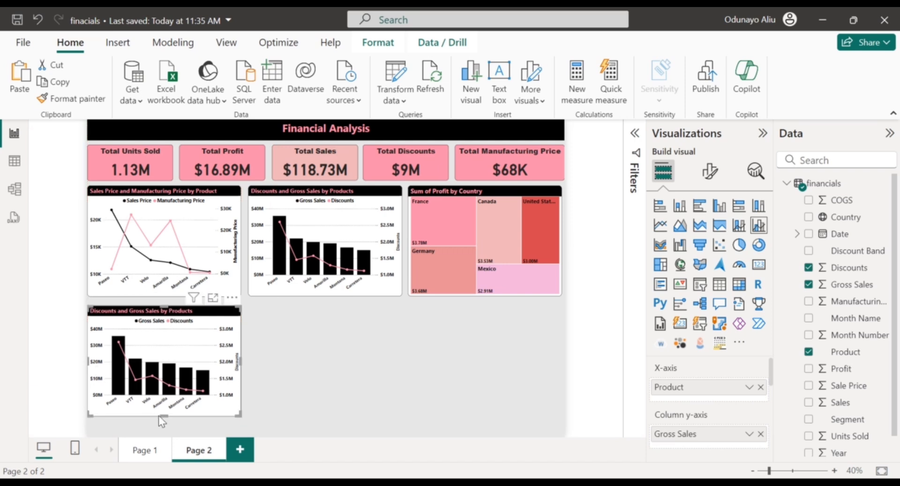
{"action": "left_click_drag", "start_coordinate": [161, 423], "coordinate": [162, 434]}
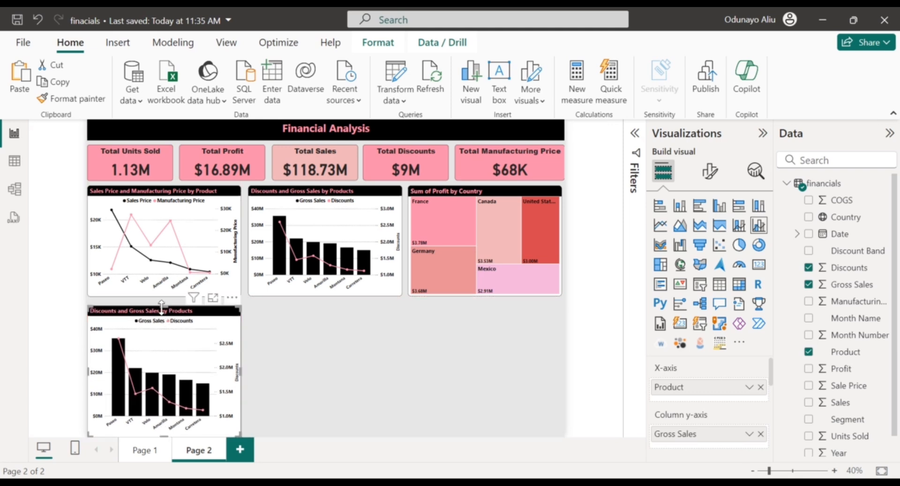
{"action": "left_click_drag", "start_coordinate": [162, 312], "coordinate": [163, 311]}
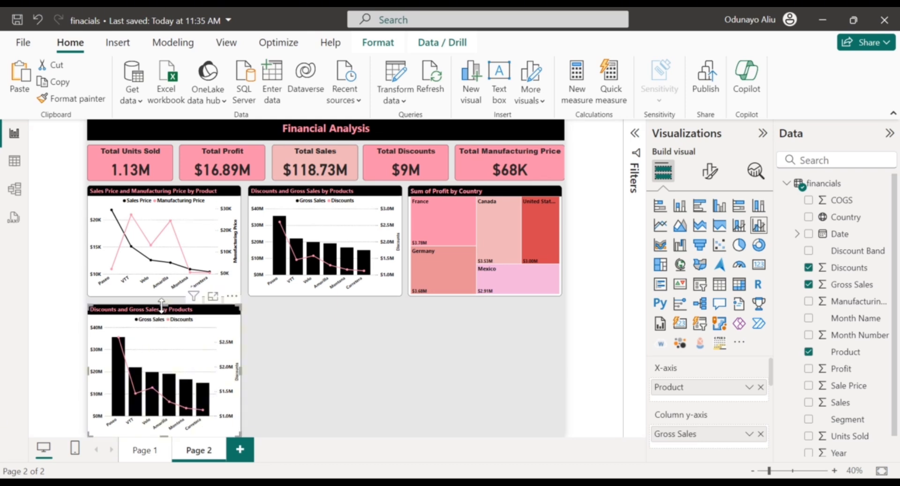
{"action": "left_click_drag", "start_coordinate": [164, 307], "coordinate": [164, 305]}
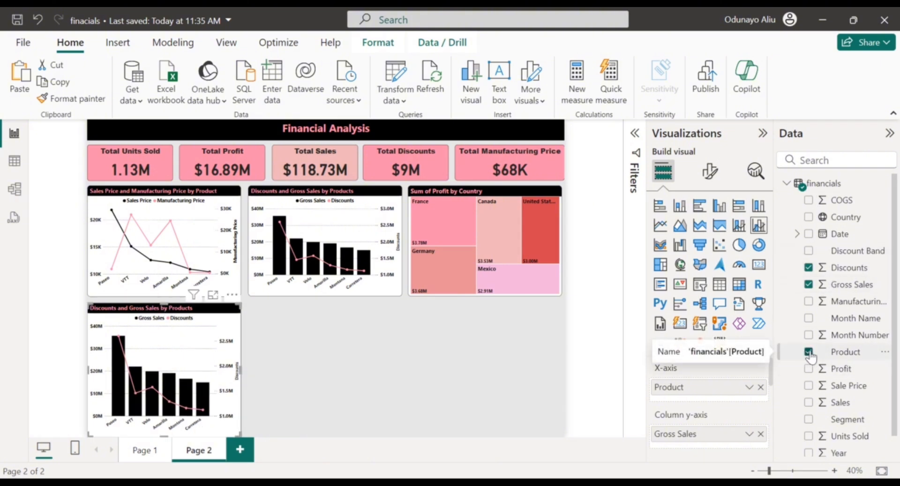
Remove the Product, Gross Sales and Discounts fields from the duplicated chart
{"action": "left_click", "coordinate": [808, 353]}
{"action": "left_click", "coordinate": [809, 285]}
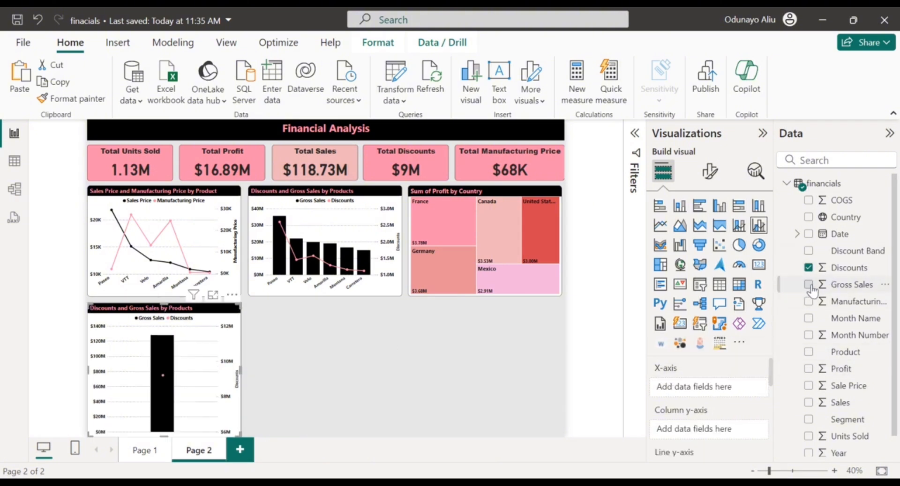
{"action": "left_click", "coordinate": [808, 267]}
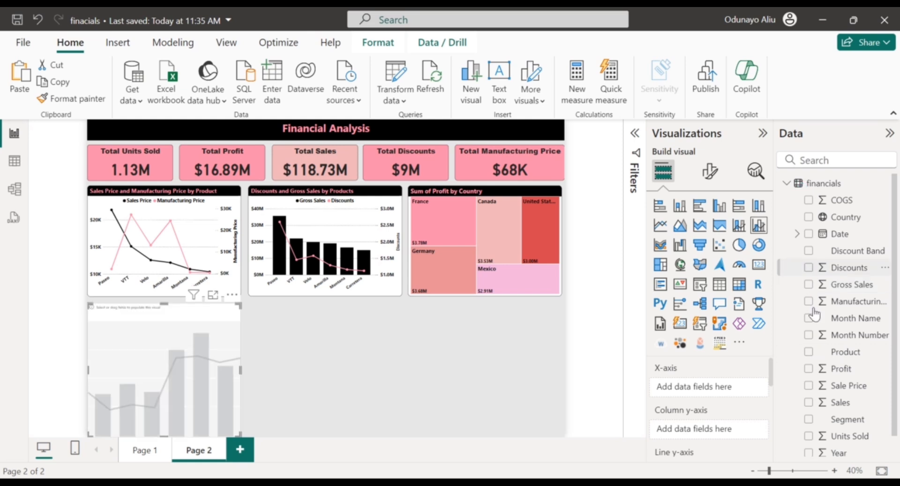
Add the Sales and Profit fields as values and Date as the x-axis of the duplicated chart
{"action": "scroll", "coordinate": [822, 379], "scroll_direction": "down", "scroll_amount": 1}
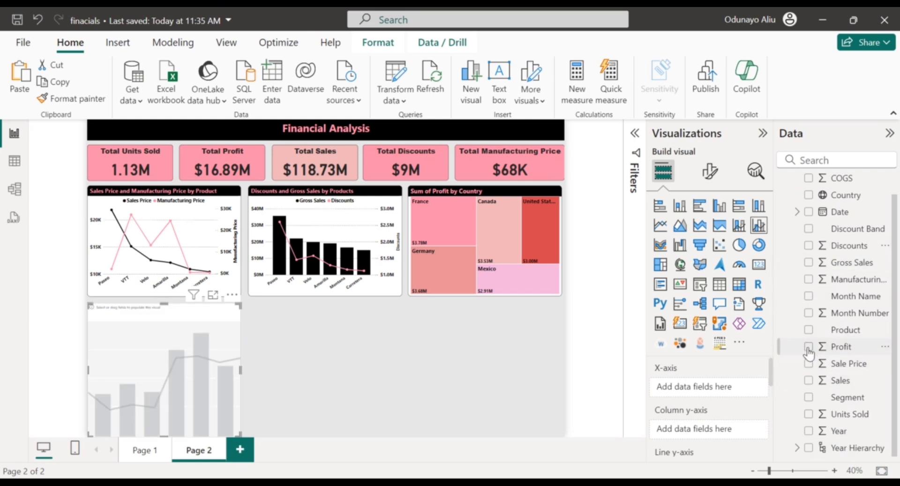
{"action": "left_click", "coordinate": [807, 382]}
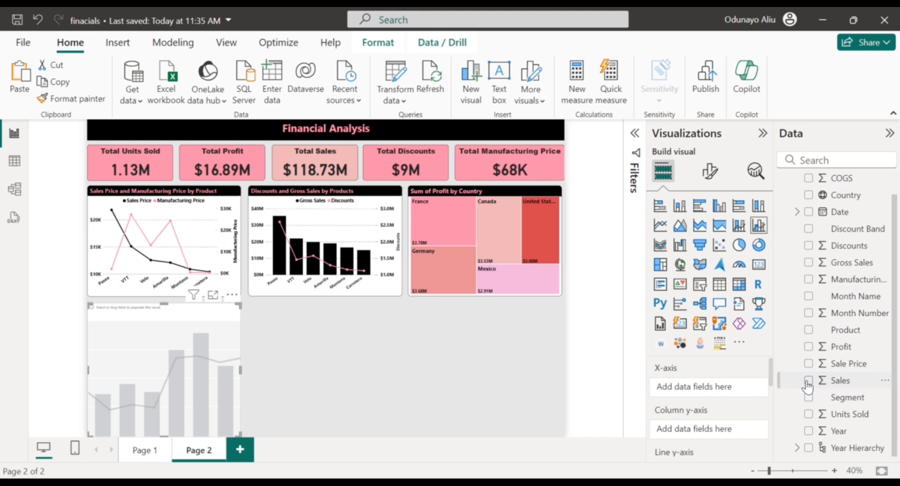
{"action": "left_click", "coordinate": [808, 349]}
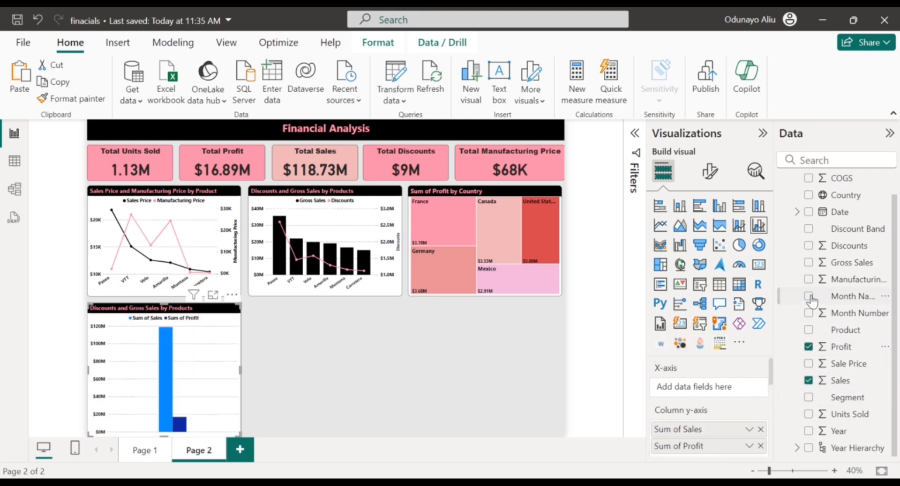
{"action": "scroll", "coordinate": [810, 302], "scroll_direction": "up", "scroll_amount": 1}
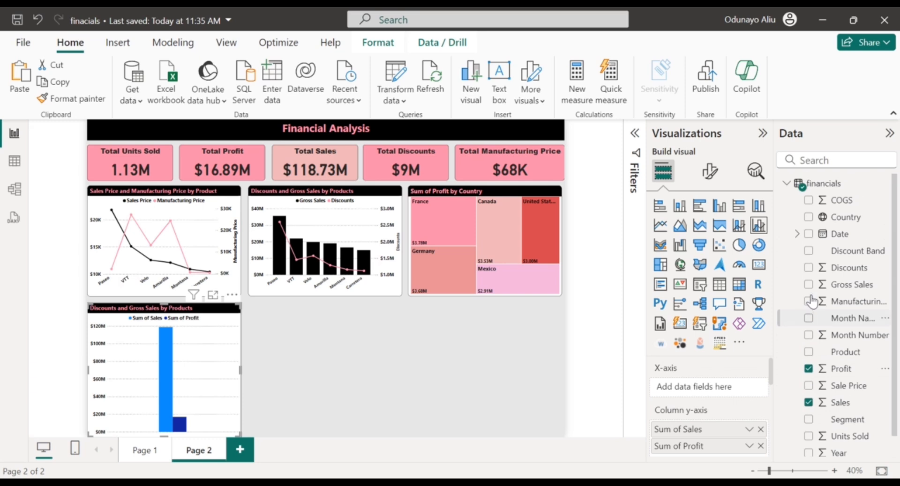
{"action": "left_click", "coordinate": [809, 235]}
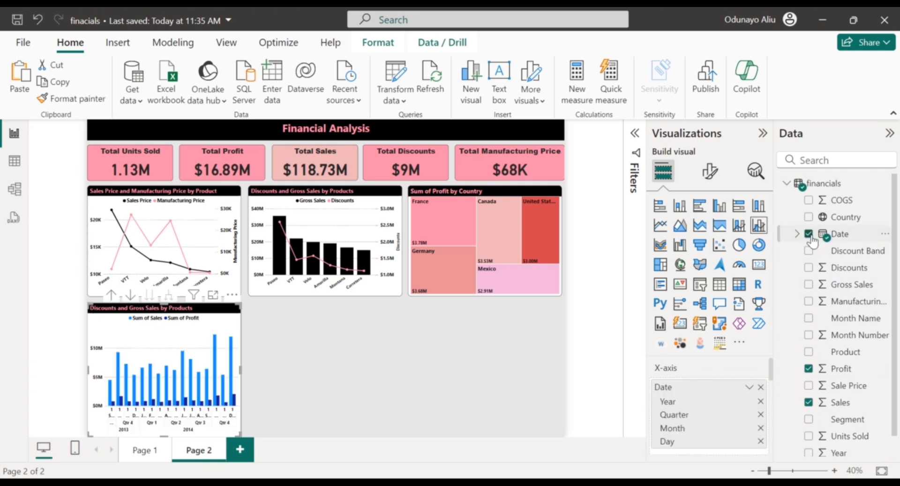
Move Sum of Profit to the line y-axis and drill the date axis up to quarter level
{"action": "scroll", "coordinate": [719, 403], "scroll_direction": "down", "scroll_amount": 3}
{"action": "scroll", "coordinate": [717, 411], "scroll_direction": "up", "scroll_amount": 1}
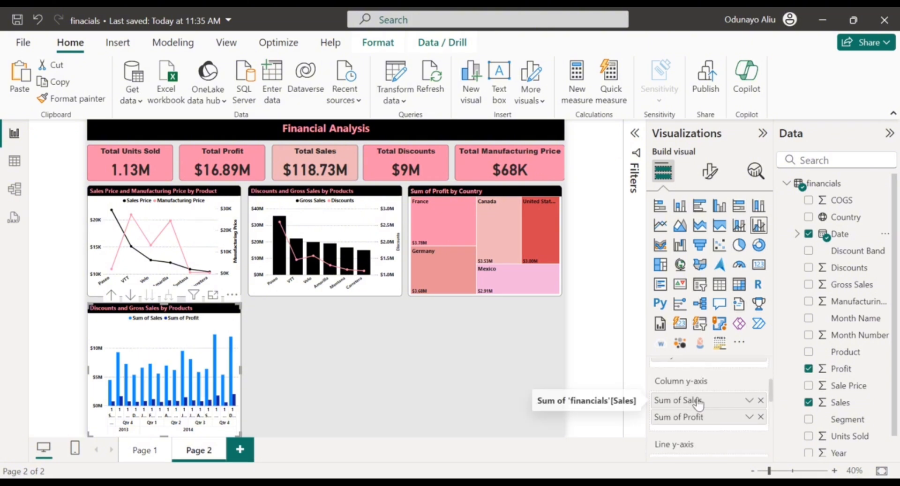
{"action": "left_click_drag", "start_coordinate": [707, 467], "coordinate": [702, 450]}
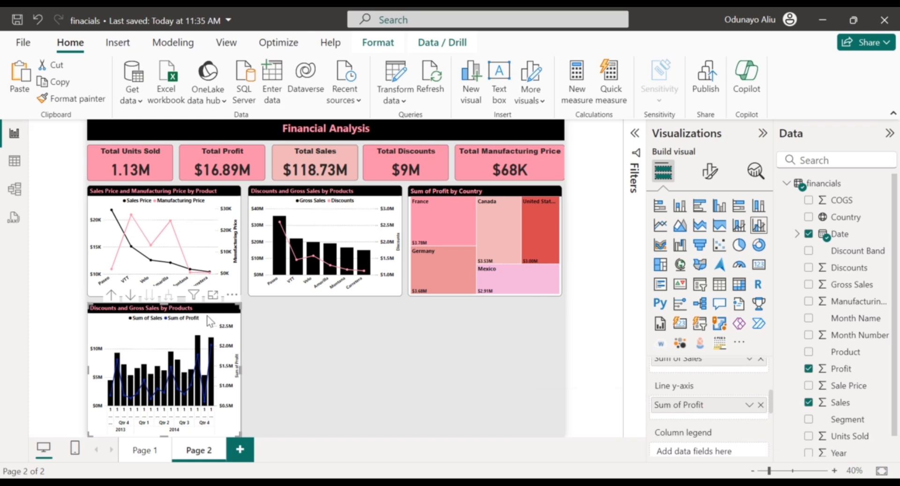
{"action": "left_click", "coordinate": [110, 297]}
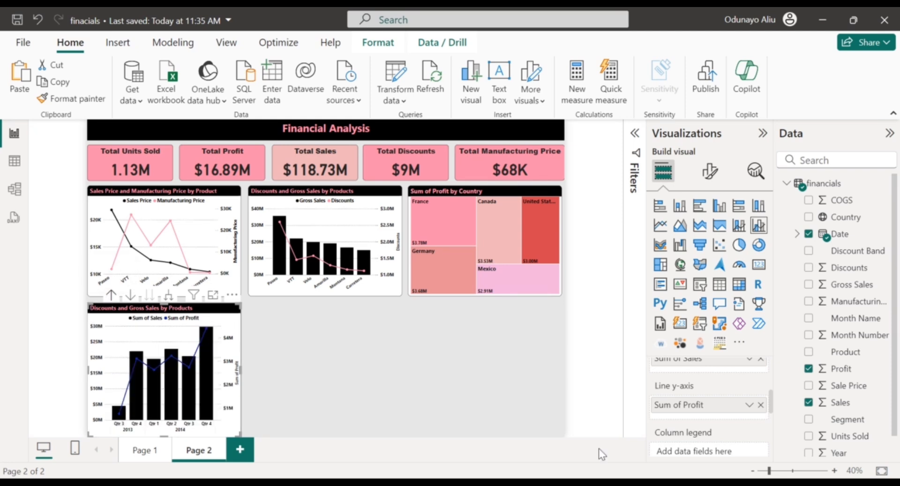
Rename the Sum of Profit field on the line y-axis to Profit
{"action": "scroll", "coordinate": [682, 430], "scroll_direction": "up", "scroll_amount": 3}
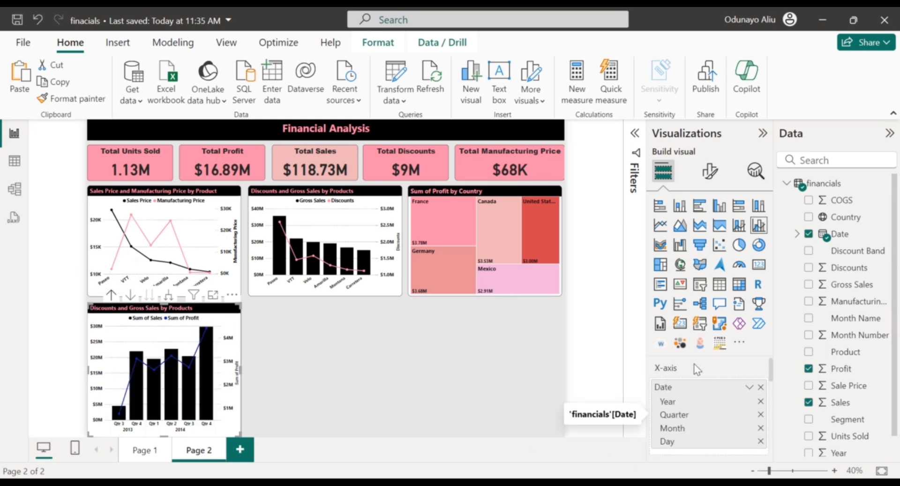
{"action": "scroll", "coordinate": [686, 394], "scroll_direction": "down", "scroll_amount": 5}
{"action": "scroll", "coordinate": [688, 393], "scroll_direction": "up", "scroll_amount": 1}
{"action": "scroll", "coordinate": [689, 392], "scroll_direction": "up", "scroll_amount": 1}
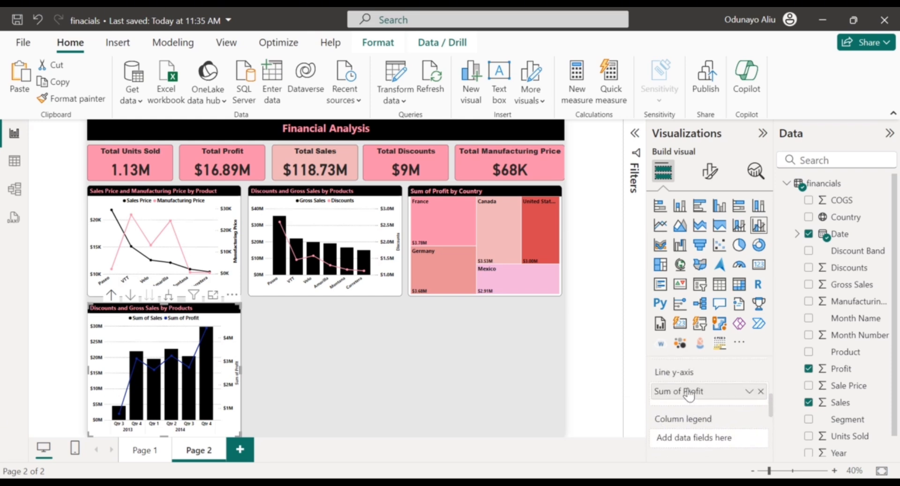
{"action": "double_click", "coordinate": [684, 391]}
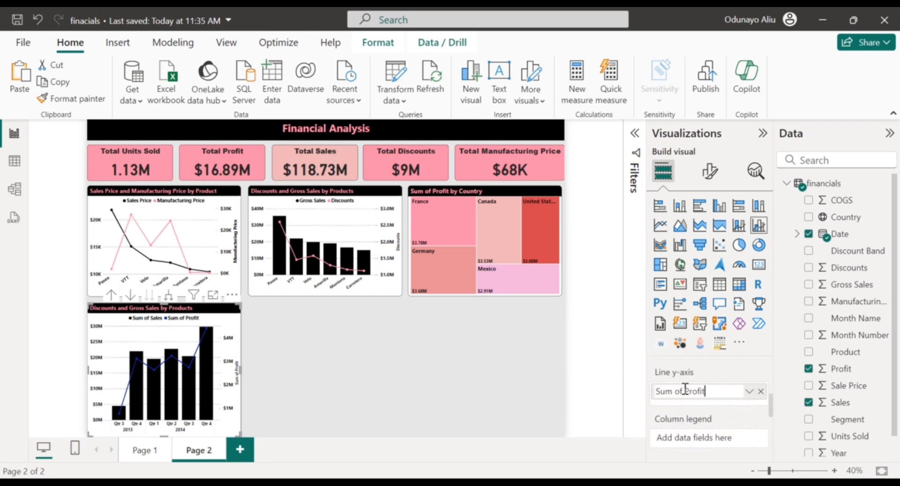
{"action": "key", "text": "Left"}
{"action": "key", "text": "Left"}
{"action": "key", "text": "Left"}
{"action": "key", "text": "Left"}
{"action": "key", "text": "Left"}
{"action": "key", "text": "Left"}
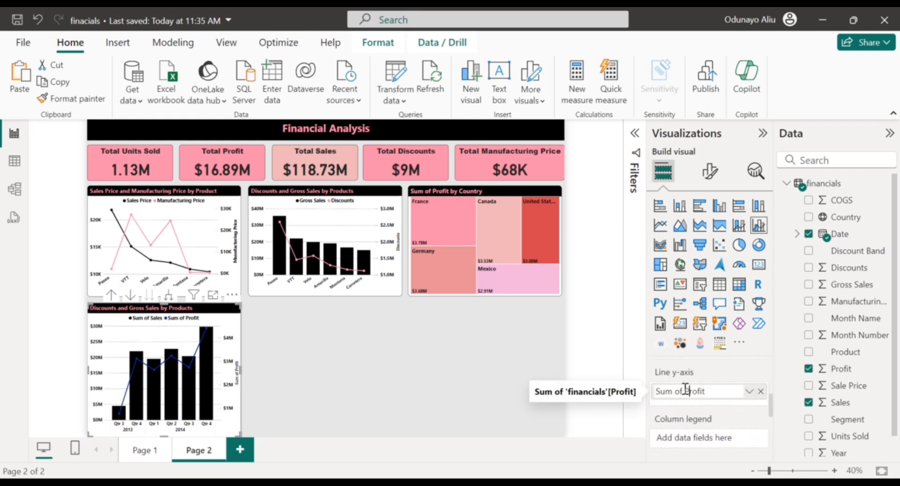
{"action": "key", "text": "BackSpace"}
{"action": "key", "text": "BackSpace"}
{"action": "key", "text": "BackSpace"}
{"action": "key", "text": "BackSpace"}
{"action": "key", "text": "BackSpace"}
{"action": "key", "text": "BackSpace"}
{"action": "key", "text": "BackSpace"}
{"action": "key", "text": "Return"}
Rename the Sum of Sales field on the column y-axis to Sales
{"action": "scroll", "coordinate": [695, 428], "scroll_direction": "up", "scroll_amount": 3}
{"action": "scroll", "coordinate": [692, 417], "scroll_direction": "down", "scroll_amount": 3}
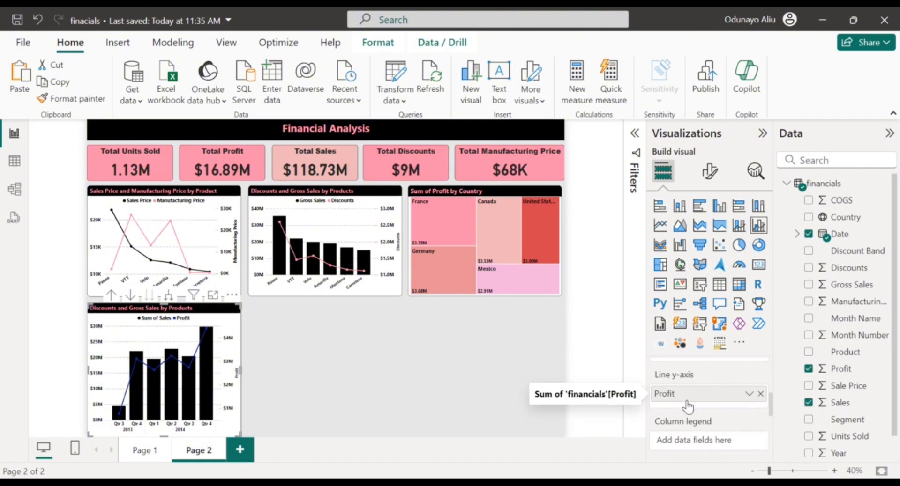
{"action": "scroll", "coordinate": [688, 407], "scroll_direction": "up", "scroll_amount": 1}
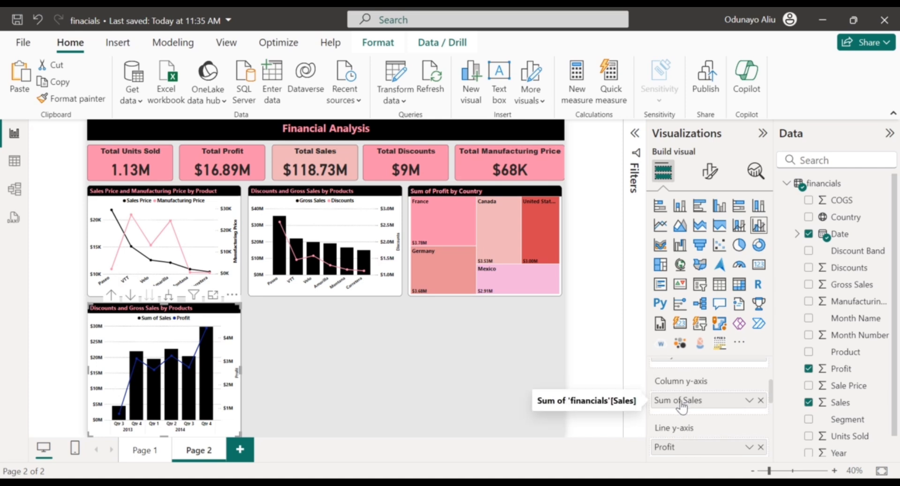
{"action": "double_click", "coordinate": [680, 402]}
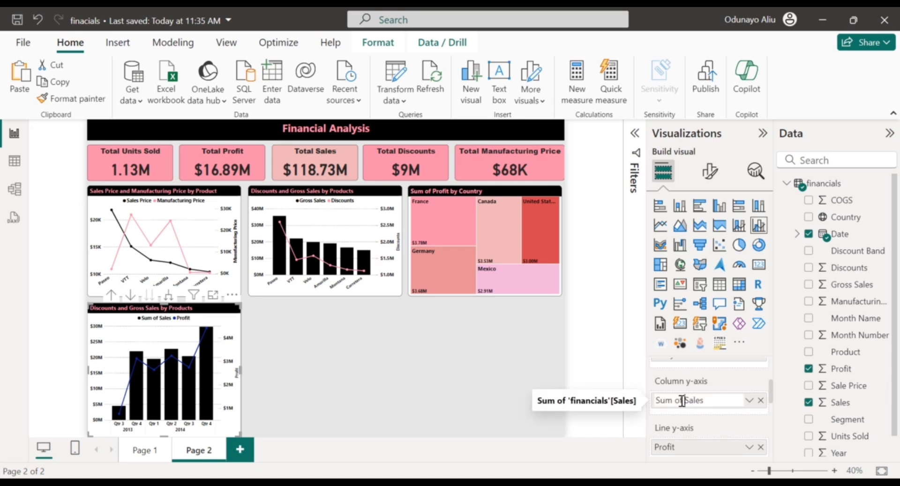
{"action": "key", "text": "BackSpace"}
{"action": "key", "text": "BackSpace"}
{"action": "key", "text": "BackSpace"}
{"action": "key", "text": "BackSpace"}
{"action": "key", "text": "BackSpace"}
{"action": "key", "text": "BackSpace"}
{"action": "key", "text": "BackSpace"}
{"action": "key", "text": "Return"}
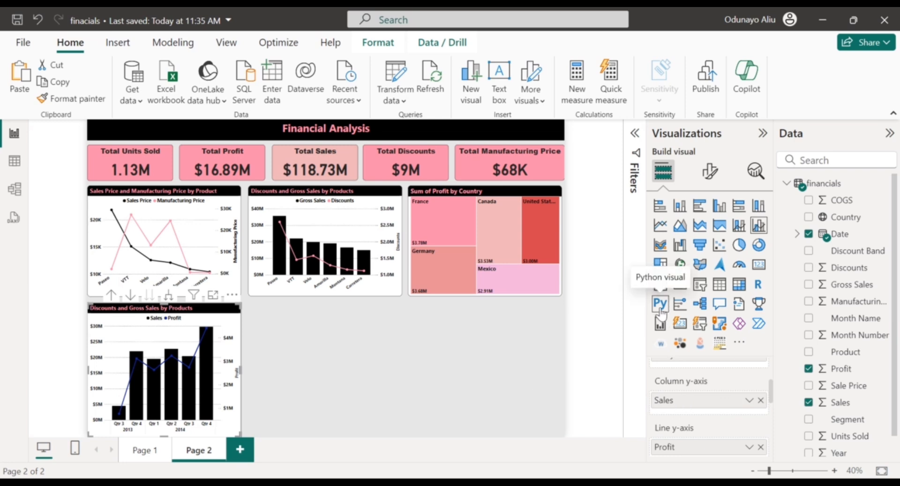
Replace "Discounts and Gross Sales" with "Sales and Profit" in the title text of the duplicated combo chart
{"action": "left_click", "coordinate": [709, 172]}
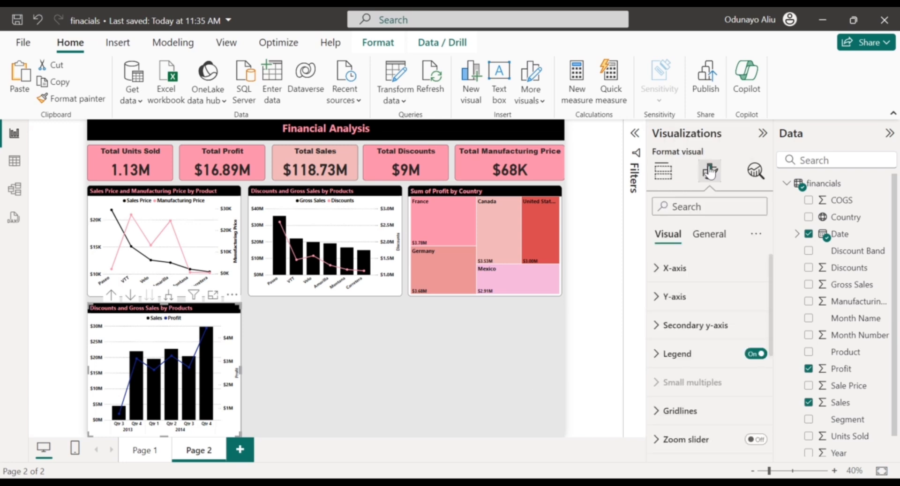
{"action": "left_click", "coordinate": [703, 239]}
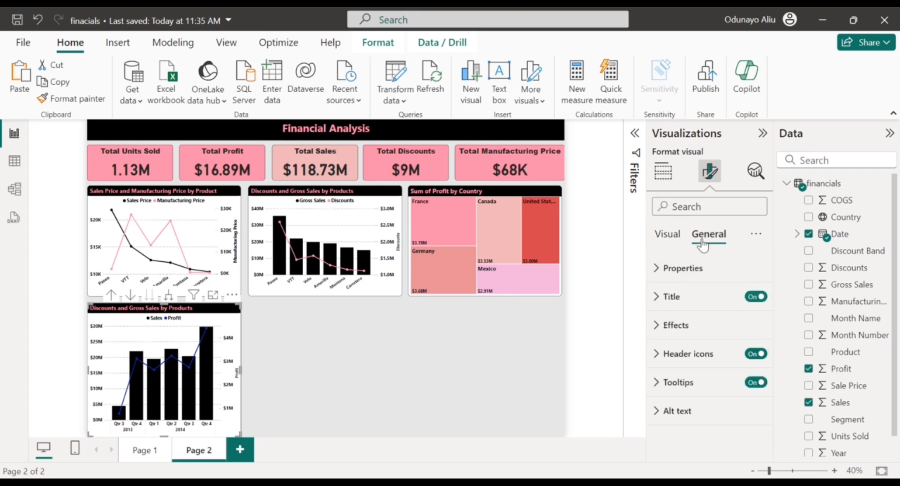
{"action": "left_click", "coordinate": [691, 304]}
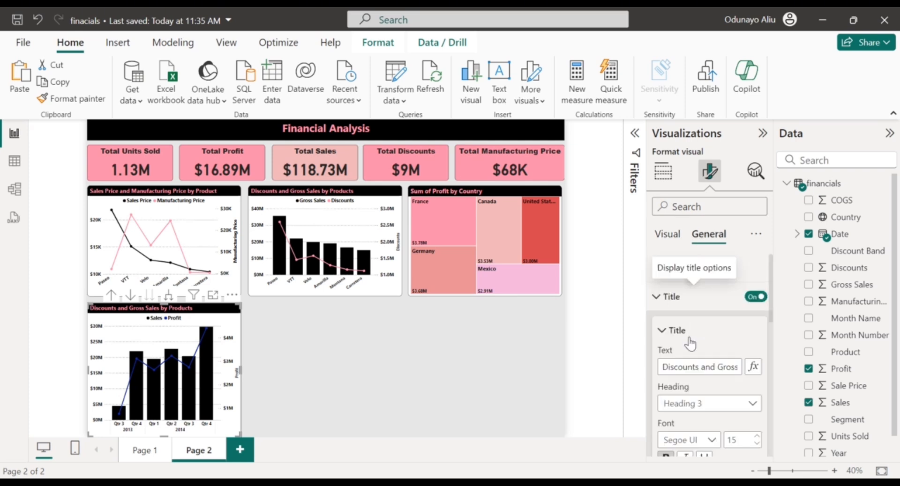
{"action": "left_click", "coordinate": [702, 368]}
{"action": "key", "text": "BackSpace"}
{"action": "key", "text": "BackSpace"}
{"action": "key", "text": "BackSpace"}
{"action": "key", "text": "BackSpace"}
{"action": "key", "text": "BackSpace"}
{"action": "key", "text": "BackSpace"}
{"action": "key", "text": "BackSpace"}
{"action": "key", "text": "BackSpace"}
{"action": "key", "text": "BackSpace"}
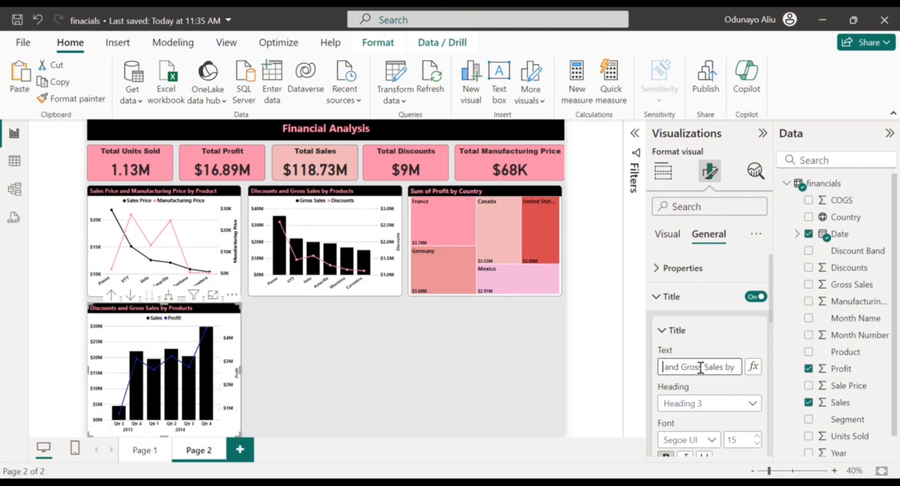
{"action": "type", "text": "Sales"}
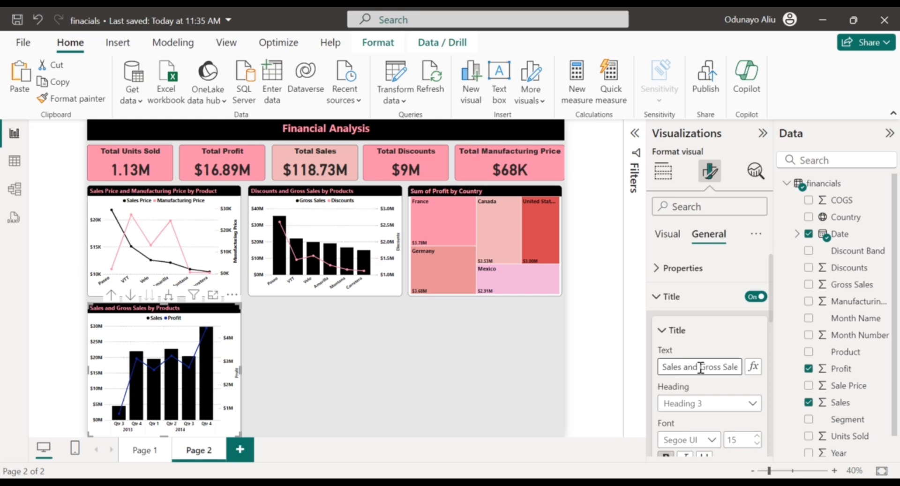
{"action": "mouse_move", "coordinate": [700, 368]}
{"action": "left_mouse_down"}
{"action": "mouse_move", "coordinate": [744, 369]}
{"action": "mouse_move", "coordinate": [694, 367]}
{"action": "left_mouse_up"}
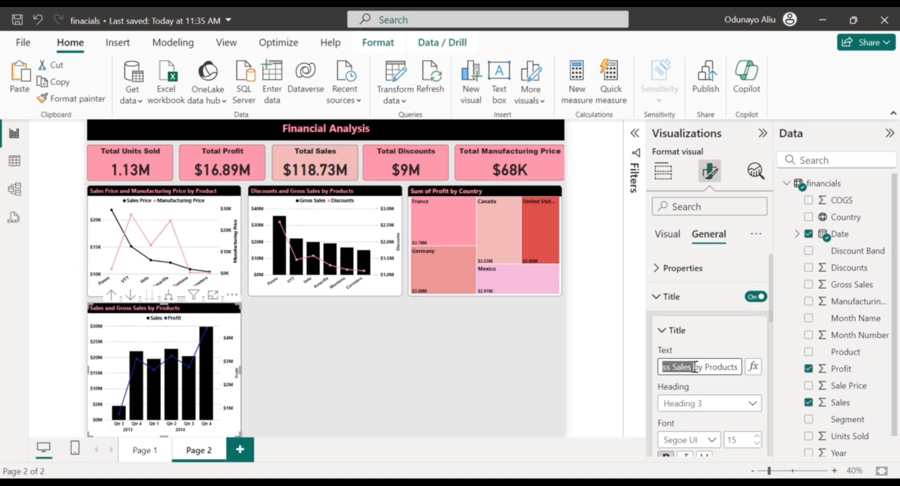
{"action": "type", "text": "Prof"}
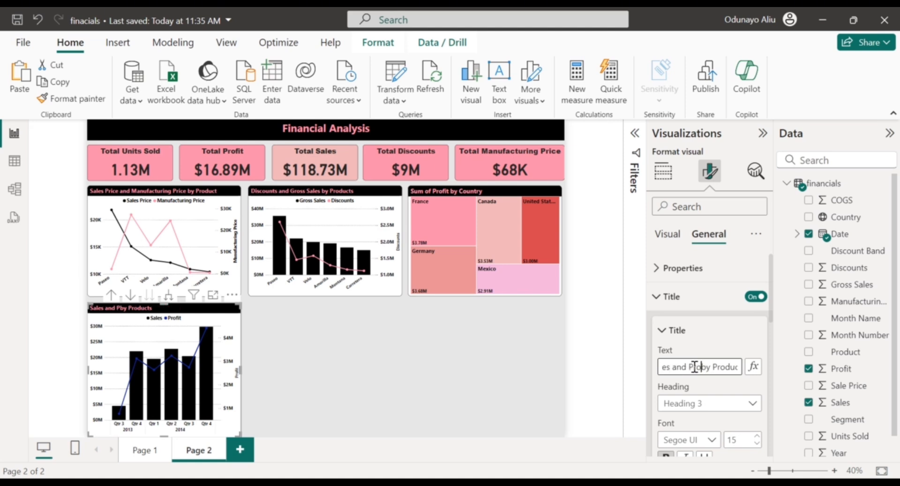
{"action": "type", "text": "it"}
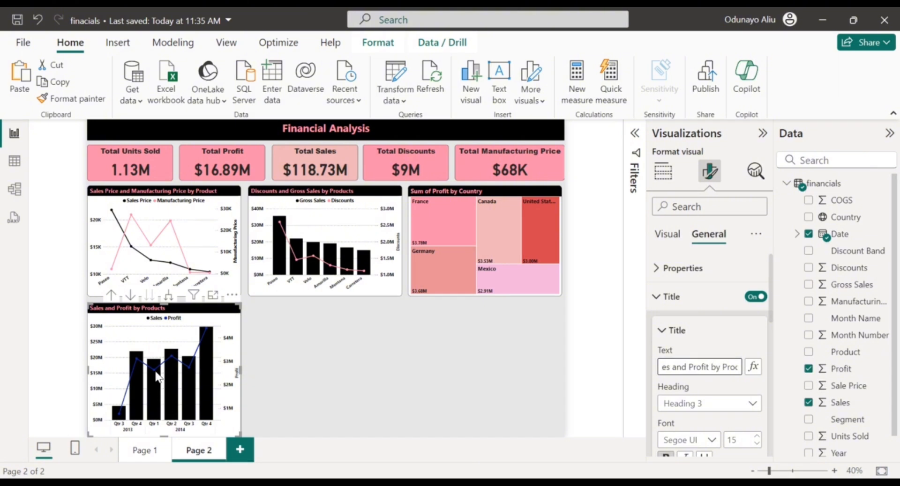
Replace "Products" with "Year" so the chart title reads "Sales and Profit by Year"
{"action": "mouse_move", "coordinate": [156, 377]}
{"action": "left_click_drag", "start_coordinate": [725, 367], "coordinate": [740, 369]}
{"action": "key", "text": "BackSpace"}
{"action": "key", "text": "BackSpace"}
{"action": "type", "text": "Year"}
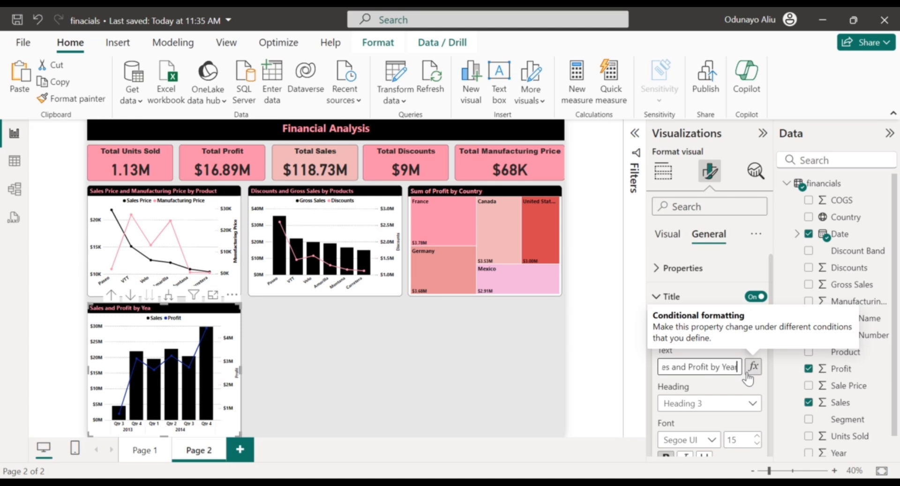
{"action": "left_click", "coordinate": [702, 392]}
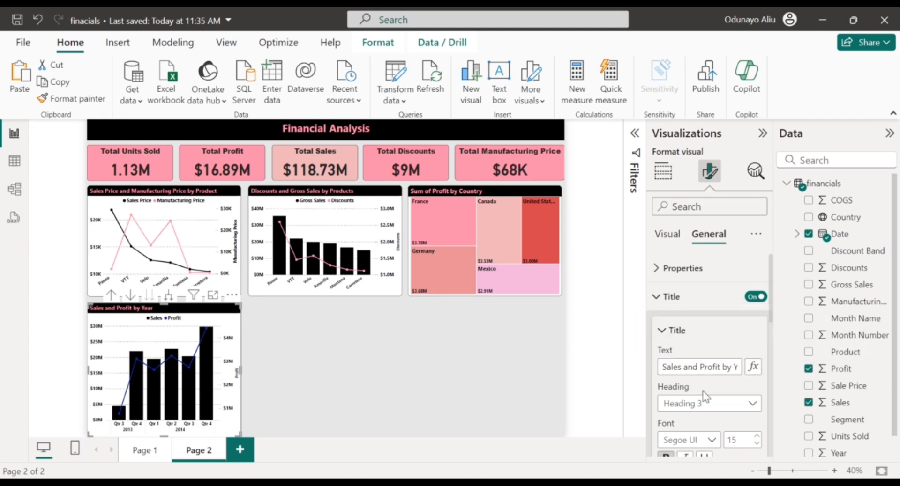
{"action": "left_click", "coordinate": [689, 299]}
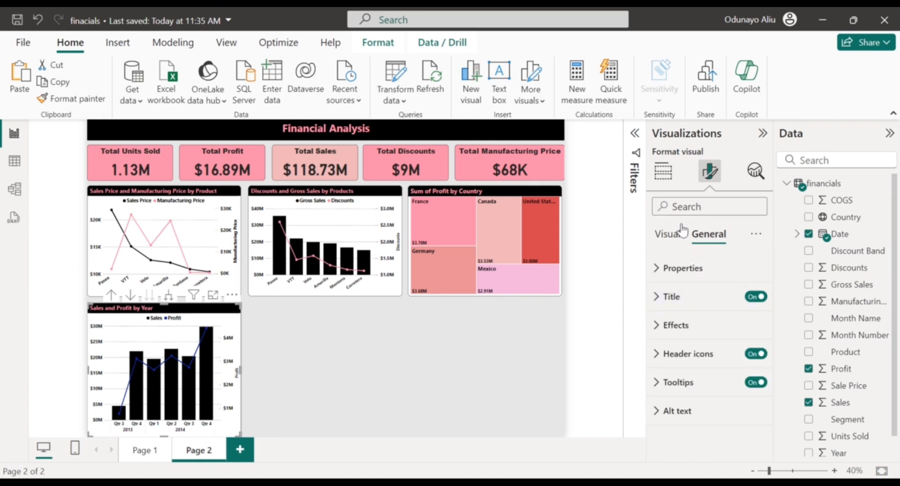
Slightly increase the font size of the x-axis values on the Sales and Profit by Year chart
{"action": "left_click", "coordinate": [680, 236]}
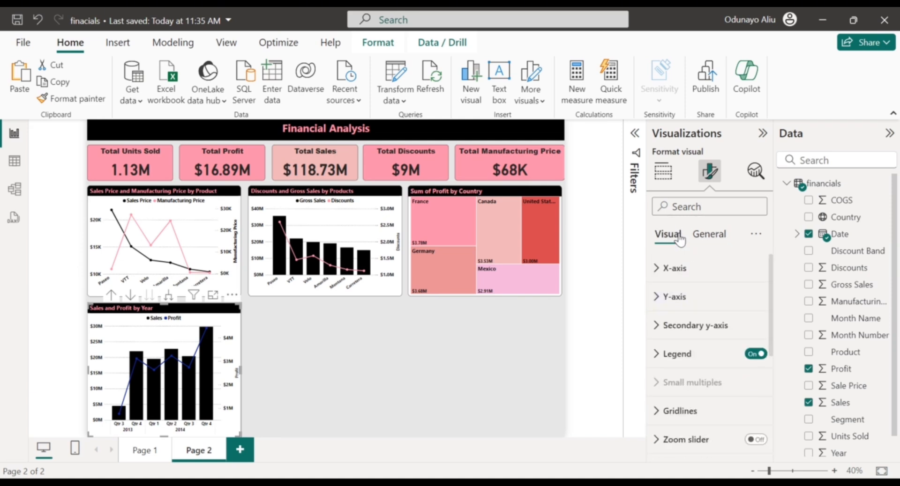
{"action": "left_click", "coordinate": [684, 285]}
{"action": "scroll", "coordinate": [688, 307], "scroll_direction": "down", "scroll_amount": 1}
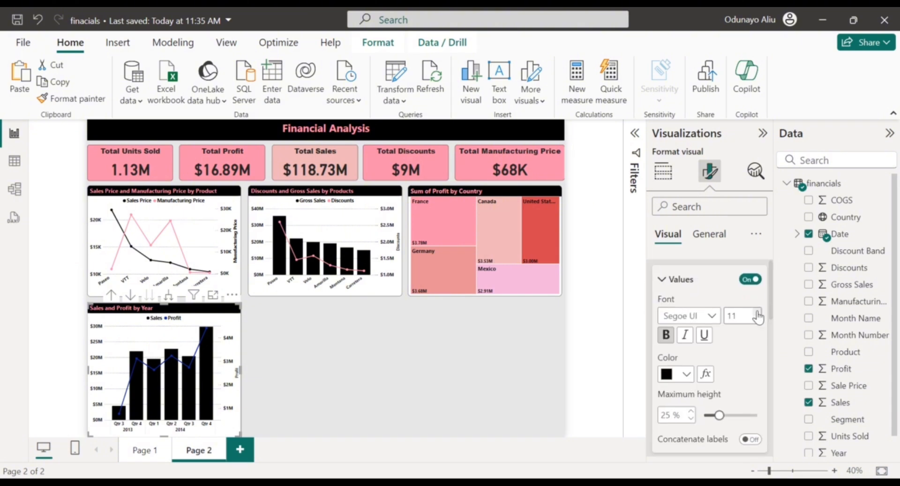
{"action": "left_click", "coordinate": [680, 279]}
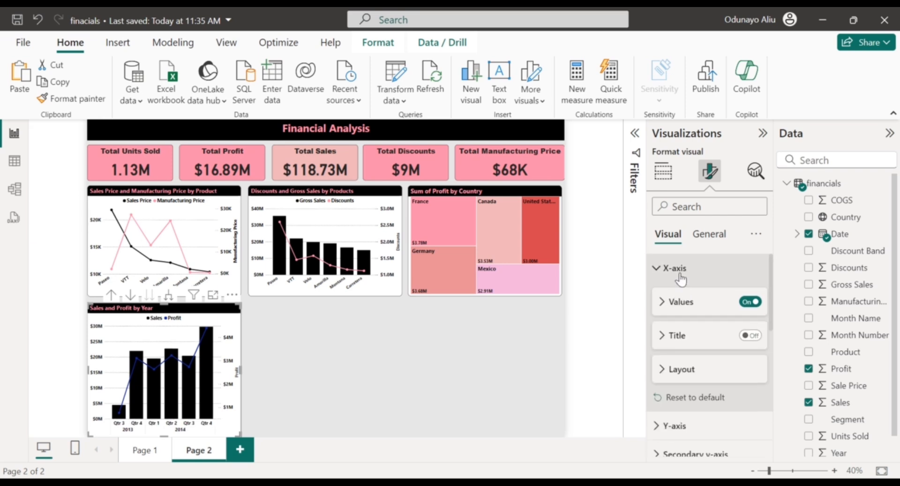
{"action": "left_click", "coordinate": [674, 279]}
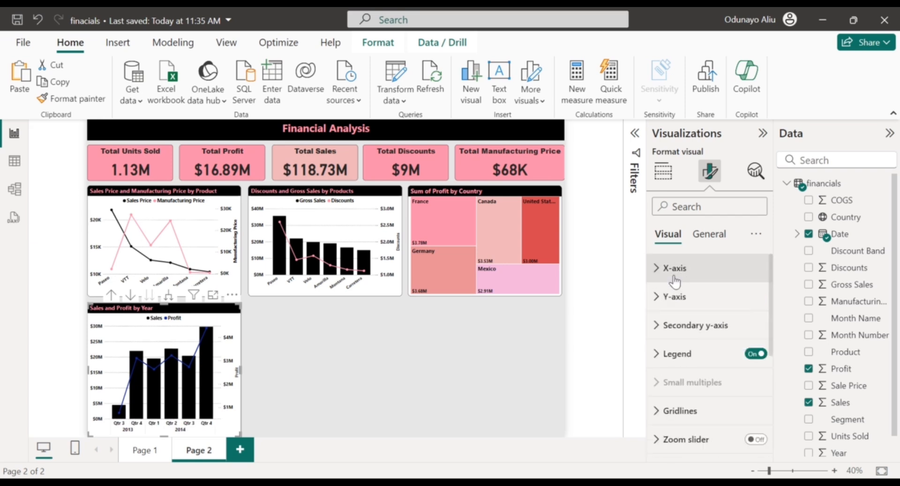
Change the font of the secondary y-axis title on the Sales and Profit by Year chart to Segoe UI
{"action": "left_click", "coordinate": [679, 327]}
{"action": "scroll", "coordinate": [693, 377], "scroll_direction": "down", "scroll_amount": 5}
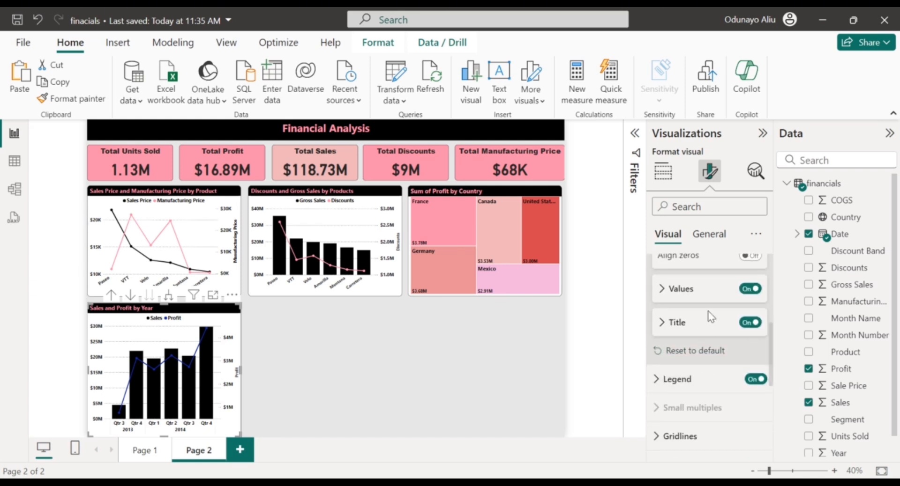
{"action": "left_click", "coordinate": [691, 328]}
{"action": "scroll", "coordinate": [709, 353], "scroll_direction": "down", "scroll_amount": 2}
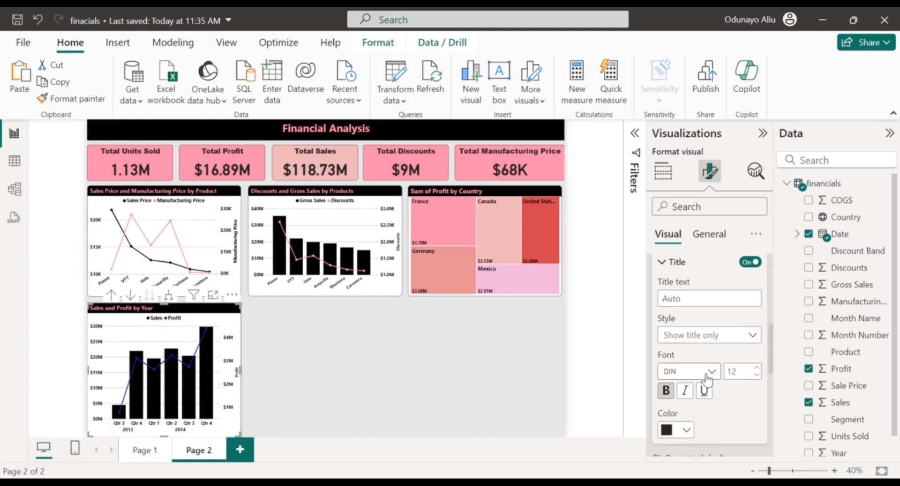
{"action": "left_click", "coordinate": [712, 376]}
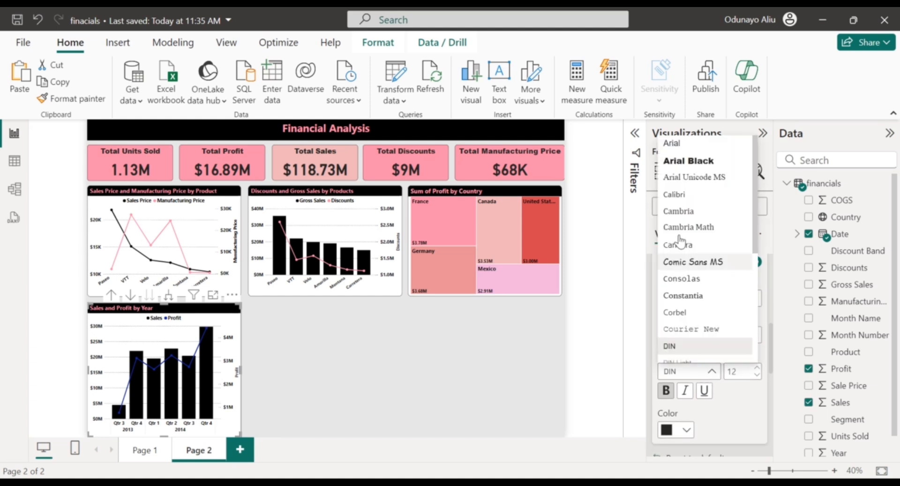
{"action": "scroll", "coordinate": [687, 219], "scroll_direction": "down", "scroll_amount": 3}
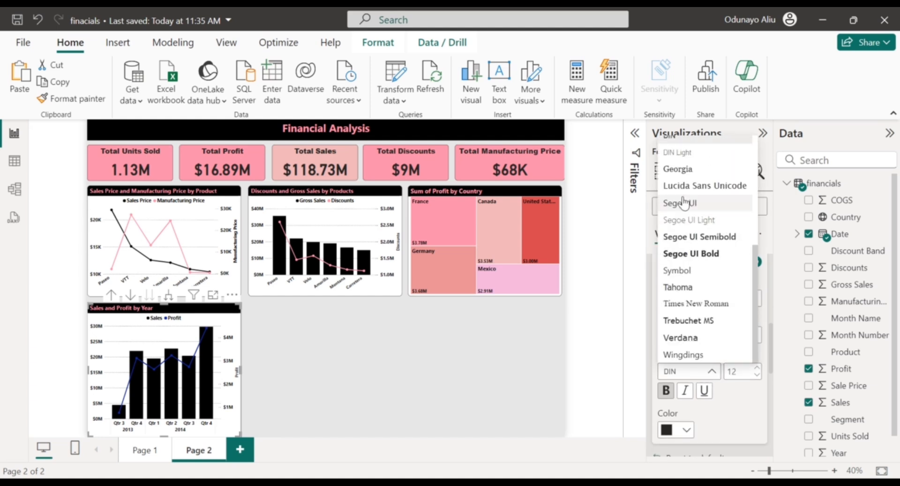
{"action": "left_click", "coordinate": [684, 202]}
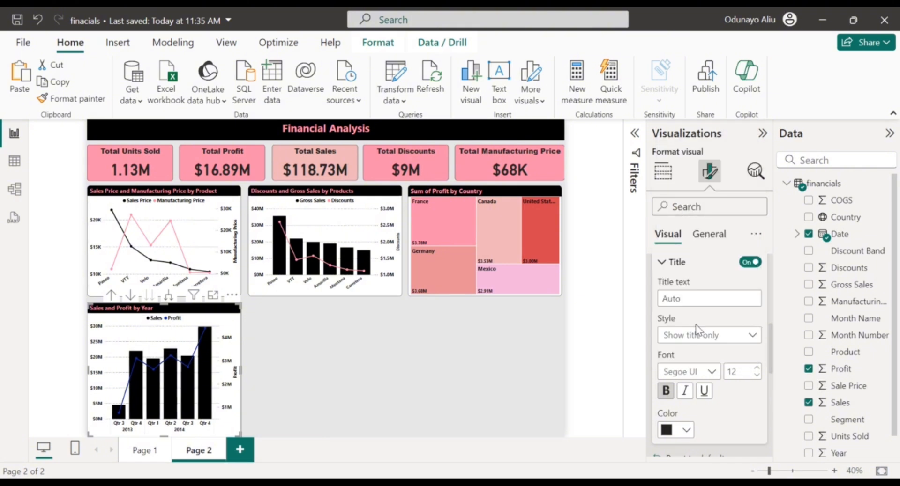
{"action": "scroll", "coordinate": [703, 352], "scroll_direction": "down", "scroll_amount": 1}
{"action": "scroll", "coordinate": [700, 347], "scroll_direction": "up", "scroll_amount": 5}
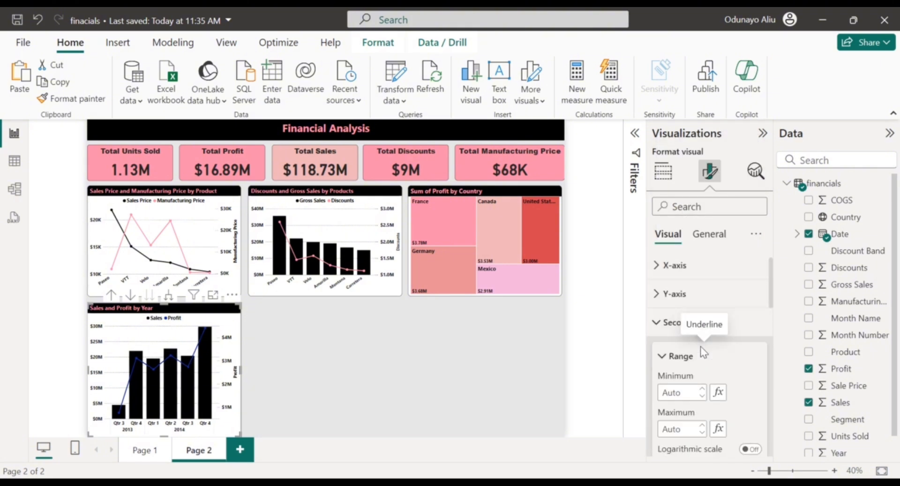
{"action": "left_click", "coordinate": [665, 333]}
Change the Profit line's color to the recently used pink
{"action": "scroll", "coordinate": [665, 337], "scroll_direction": "down", "scroll_amount": 3}
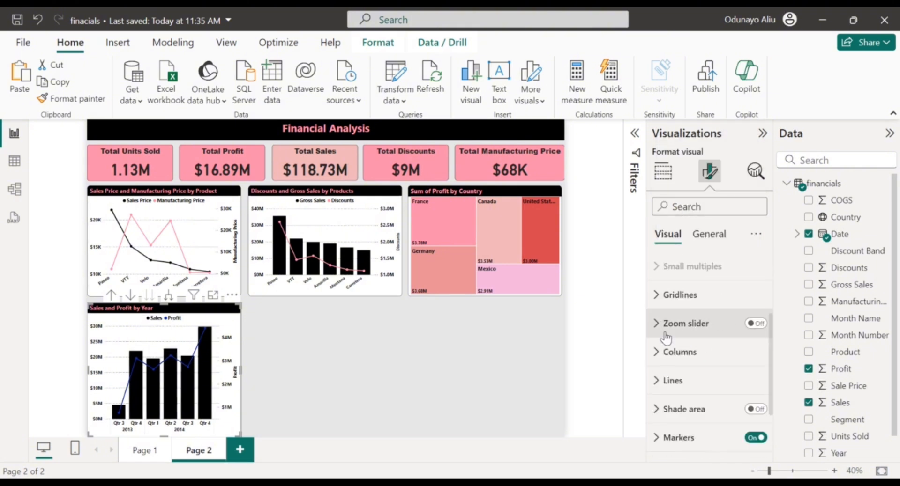
{"action": "scroll", "coordinate": [665, 336], "scroll_direction": "down", "scroll_amount": 1}
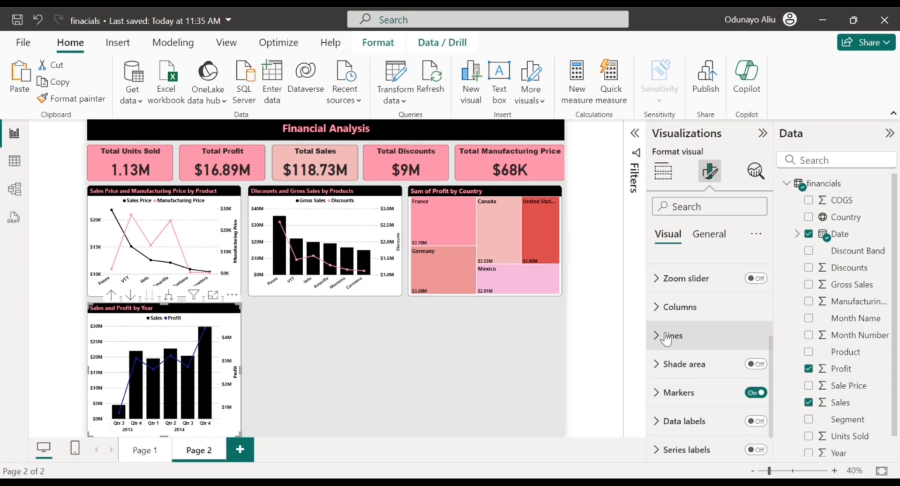
{"action": "left_click", "coordinate": [664, 333]}
{"action": "scroll", "coordinate": [675, 365], "scroll_direction": "down", "scroll_amount": 1}
{"action": "scroll", "coordinate": [680, 389], "scroll_direction": "down", "scroll_amount": 4}
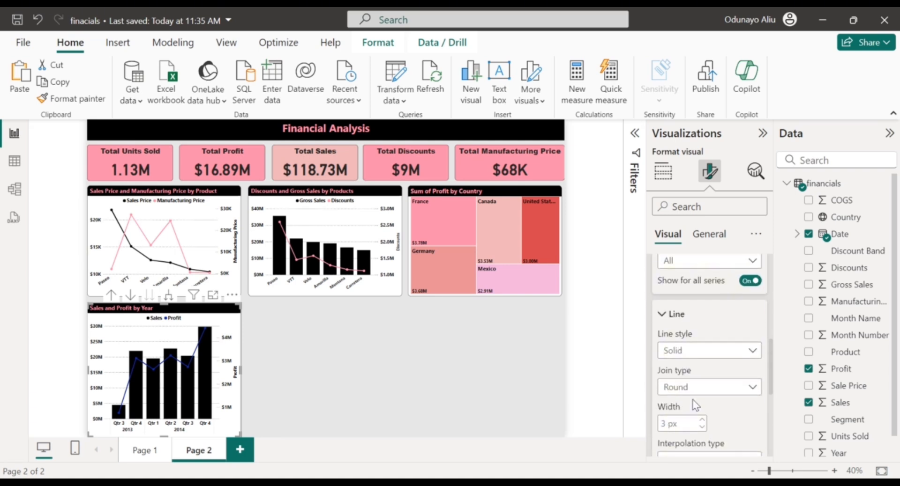
{"action": "left_click", "coordinate": [683, 417]}
{"action": "scroll", "coordinate": [684, 414], "scroll_direction": "down", "scroll_amount": 2}
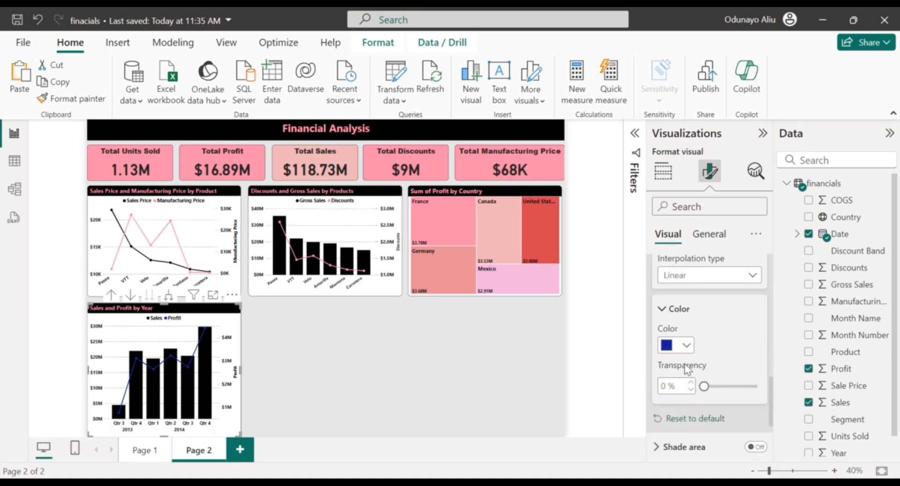
{"action": "left_click", "coordinate": [686, 346]}
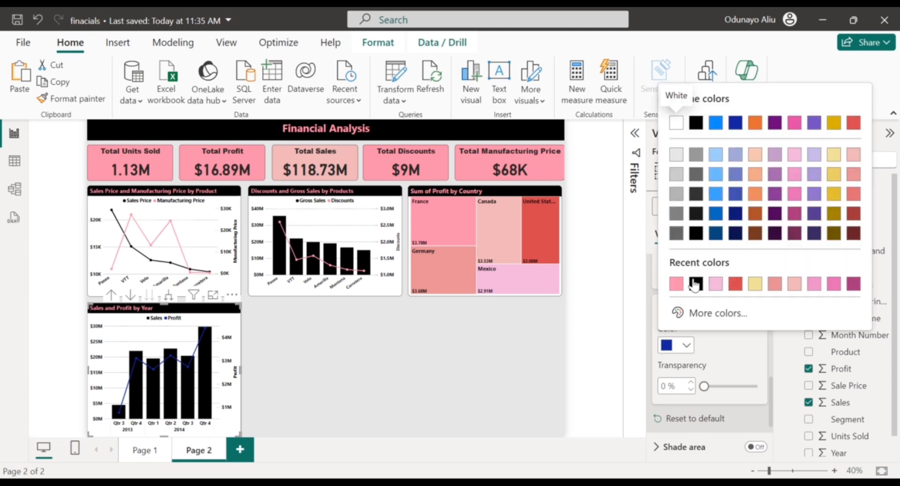
{"action": "left_click", "coordinate": [675, 288]}
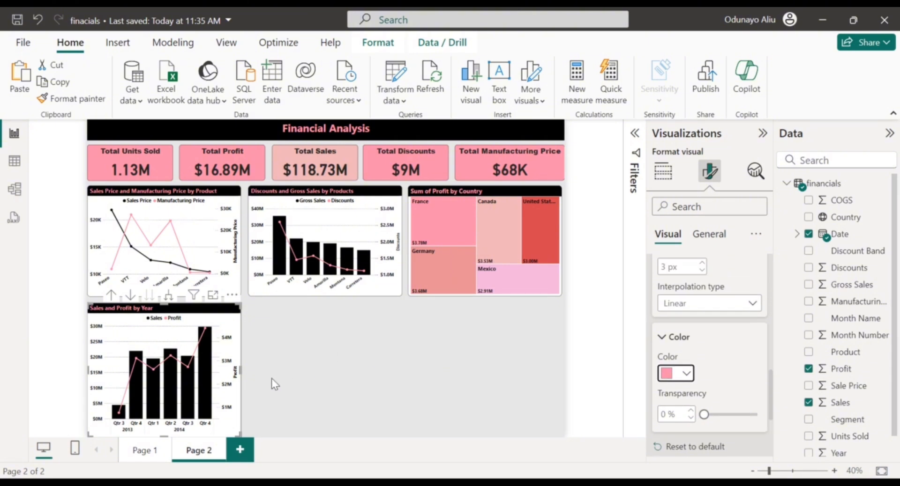
Nudge the Sales and Profit by Year chart up slightly and place a copy of it below the Discounts and Gross Sales chart
{"action": "left_click", "coordinate": [299, 336]}
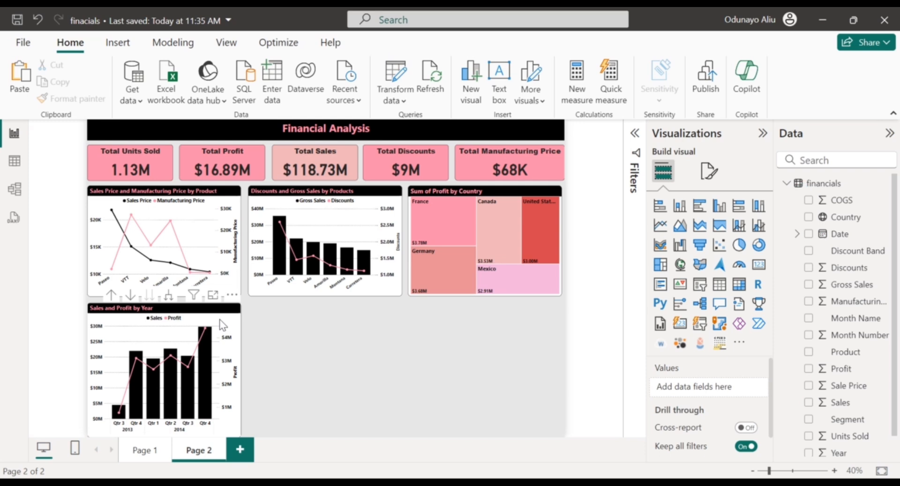
{"action": "left_click", "coordinate": [222, 324]}
{"action": "key", "text": "Up"}
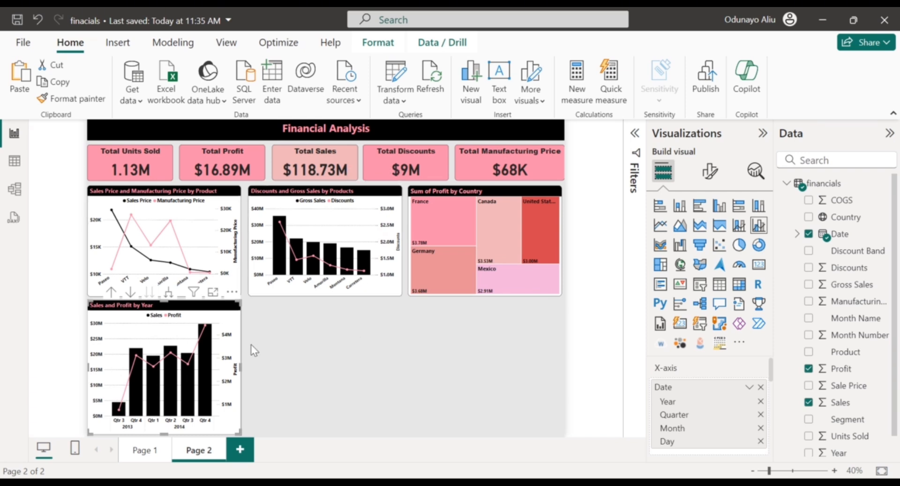
{"action": "key", "text": "ctrl+v"}
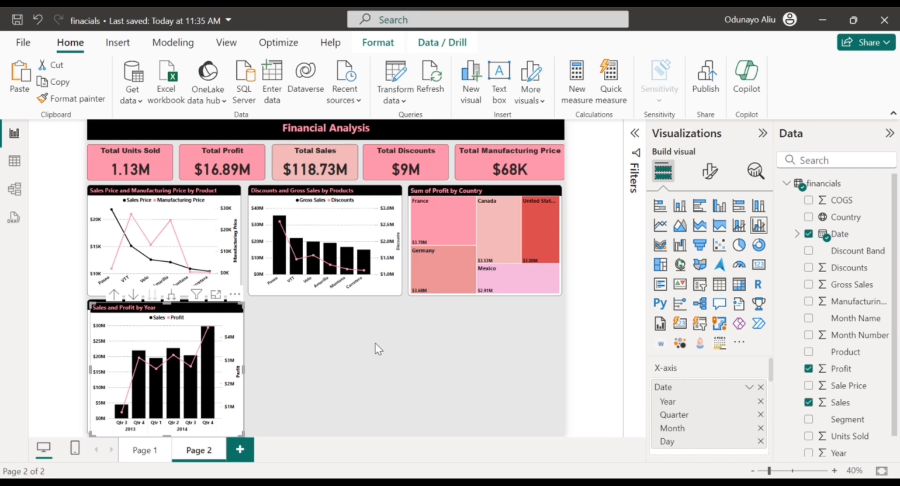
{"action": "left_click_drag", "start_coordinate": [224, 328], "coordinate": [380, 316]}
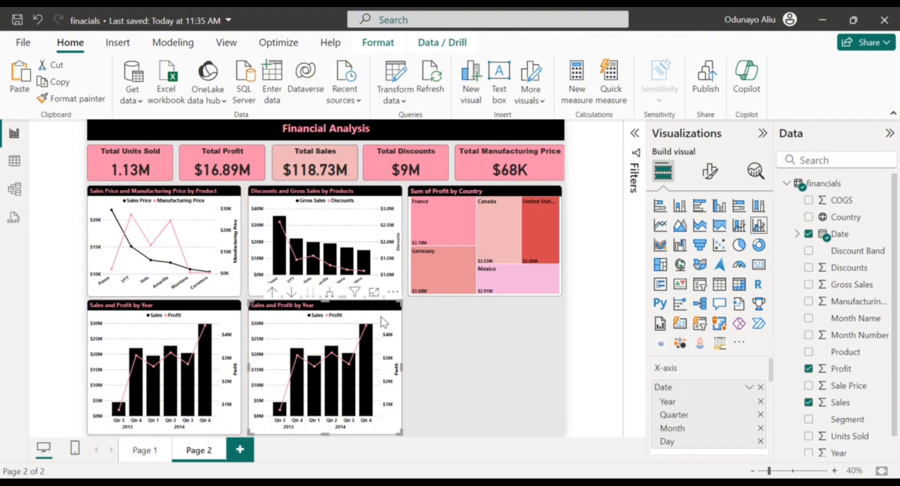
Remove the Date, Profit and Sales fields from the copied chart and add Gross Sales to its column y-axis
{"action": "left_click", "coordinate": [808, 235]}
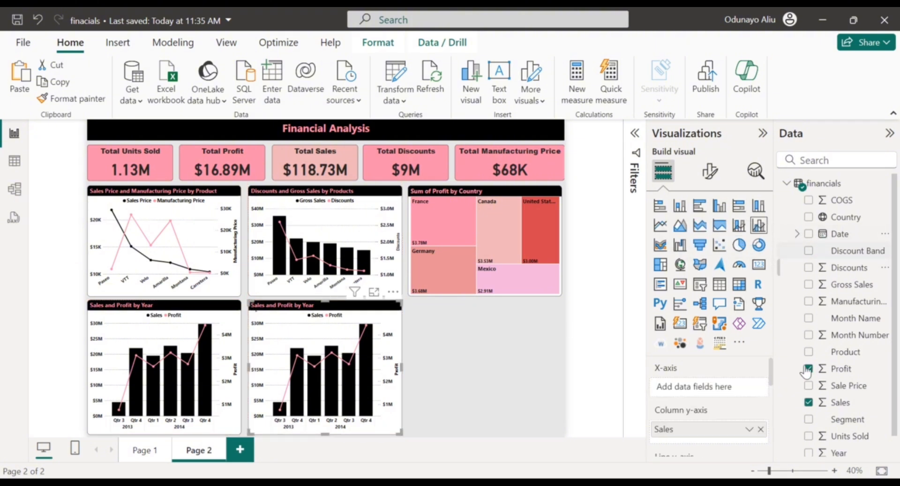
{"action": "left_click", "coordinate": [808, 370]}
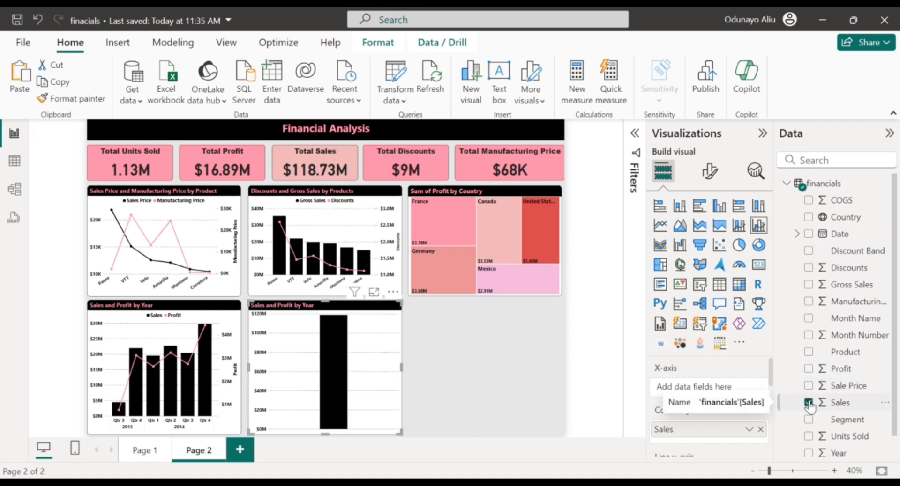
{"action": "left_click", "coordinate": [808, 403]}
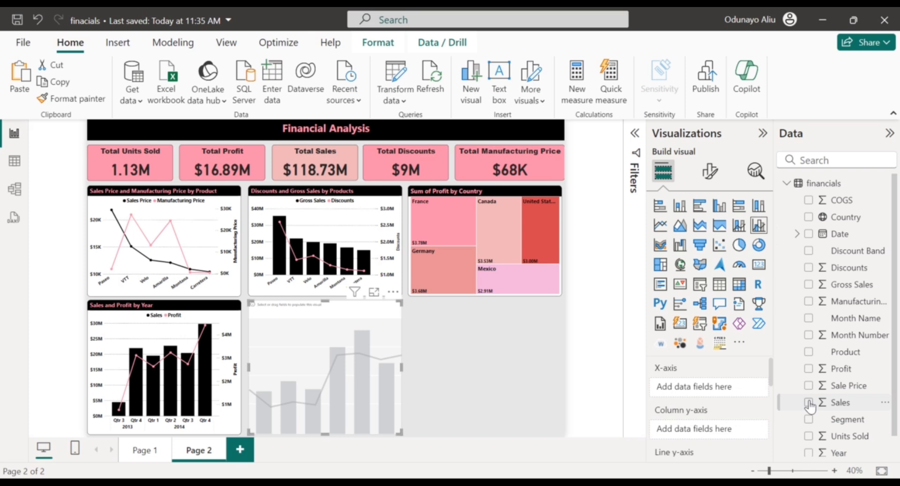
{"action": "double_click", "coordinate": [809, 286]}
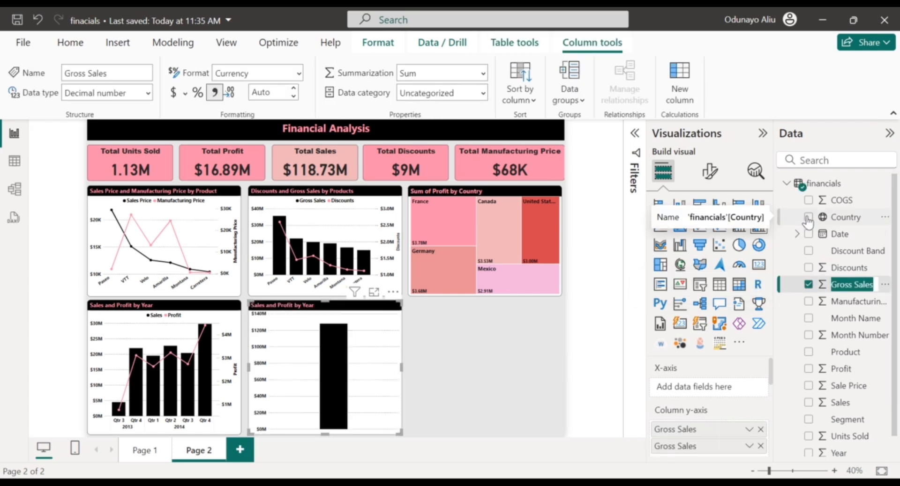
Add Country to the copied Gross Sales chart and convert it to a funnel chart
{"action": "left_click", "coordinate": [807, 217]}
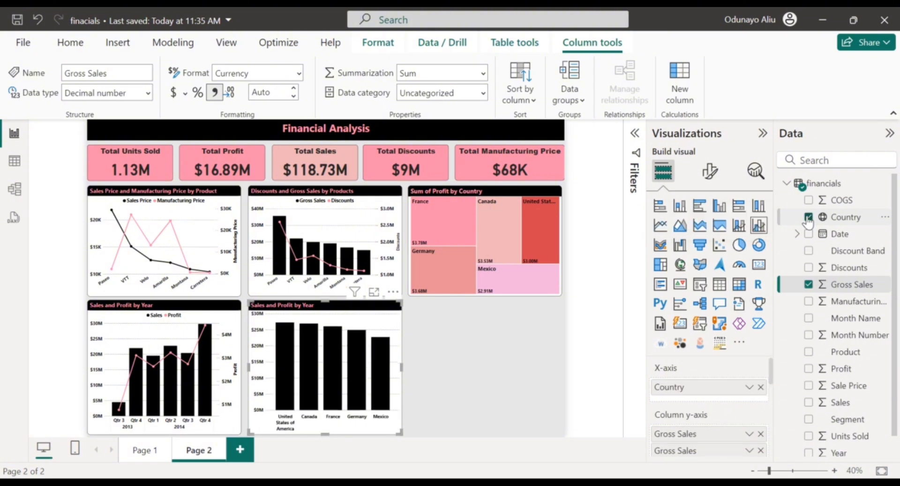
{"action": "left_click", "coordinate": [700, 244]}
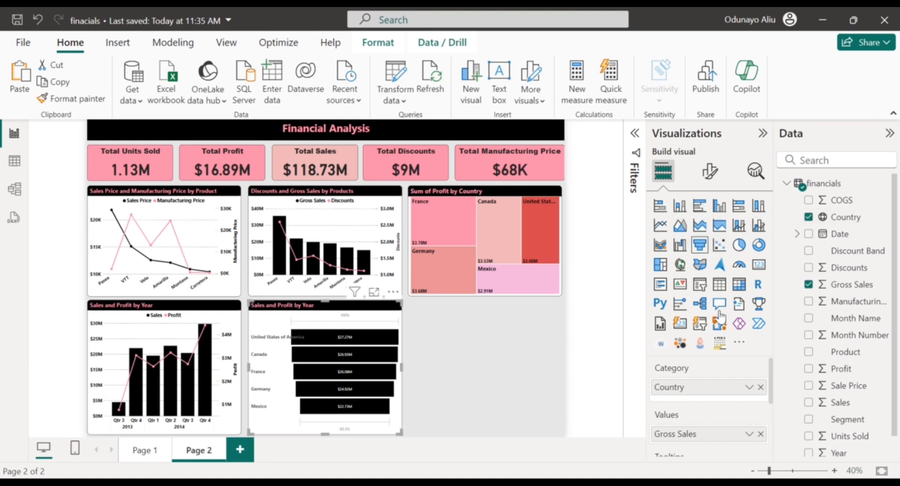
{"action": "scroll", "coordinate": [705, 396], "scroll_direction": "down", "scroll_amount": 2}
{"action": "scroll", "coordinate": [704, 391], "scroll_direction": "down", "scroll_amount": 1}
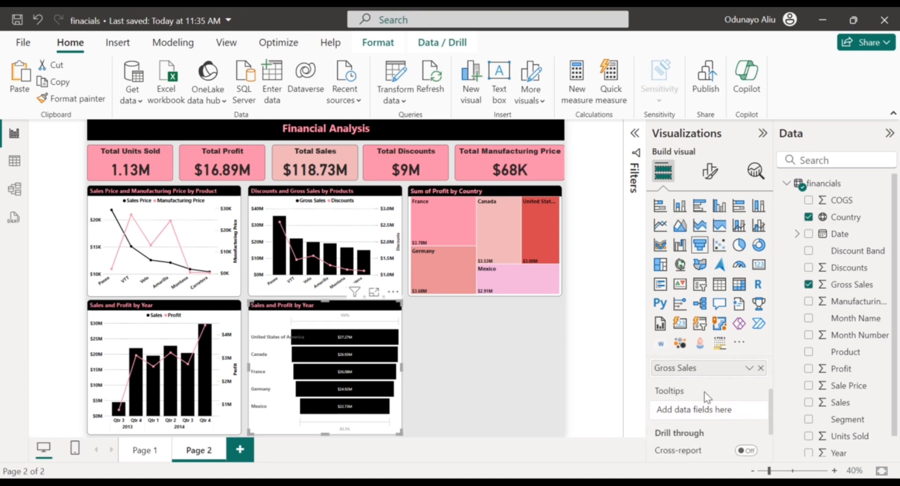
Change the funnel chart's default bar color from black to the recently used pink
{"action": "left_click", "coordinate": [709, 173]}
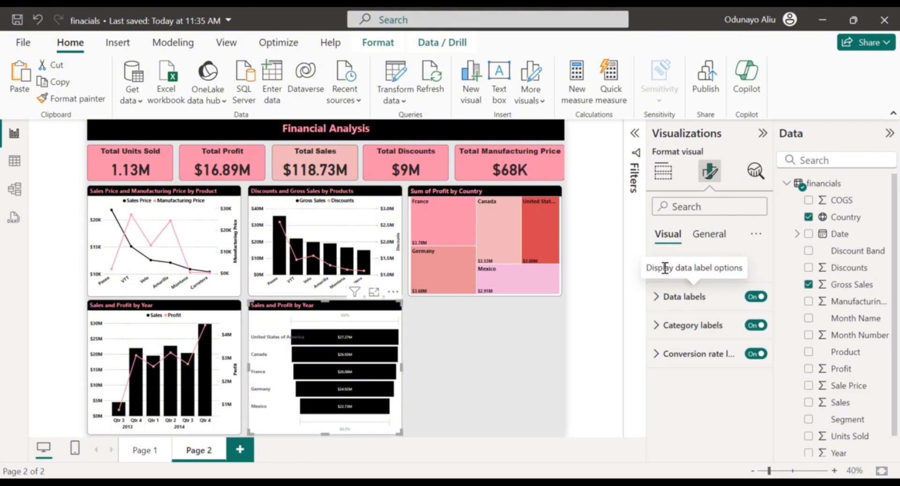
{"action": "left_click", "coordinate": [753, 277]}
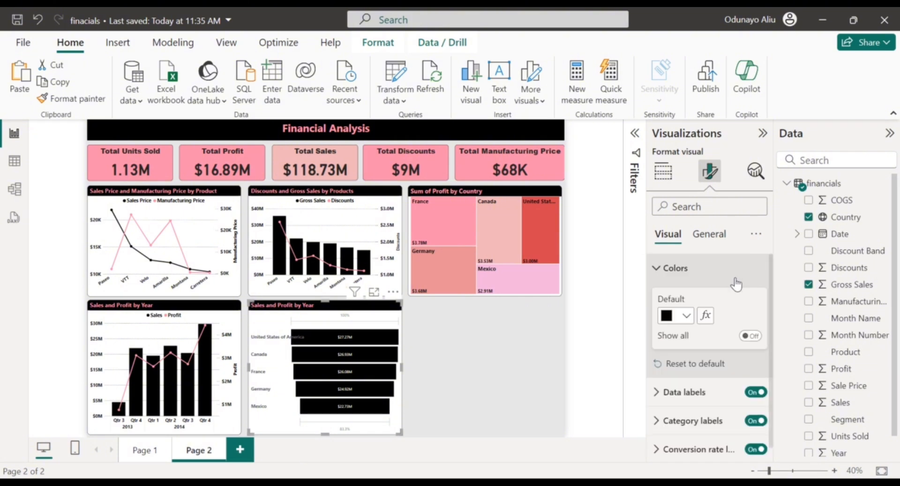
{"action": "left_click", "coordinate": [688, 318]}
{"action": "left_click", "coordinate": [677, 254]}
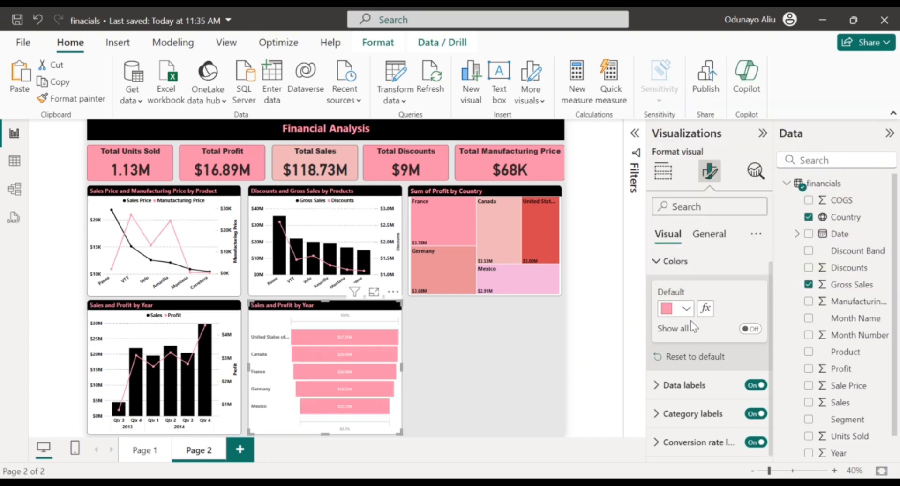
{"action": "left_click", "coordinate": [678, 261]}
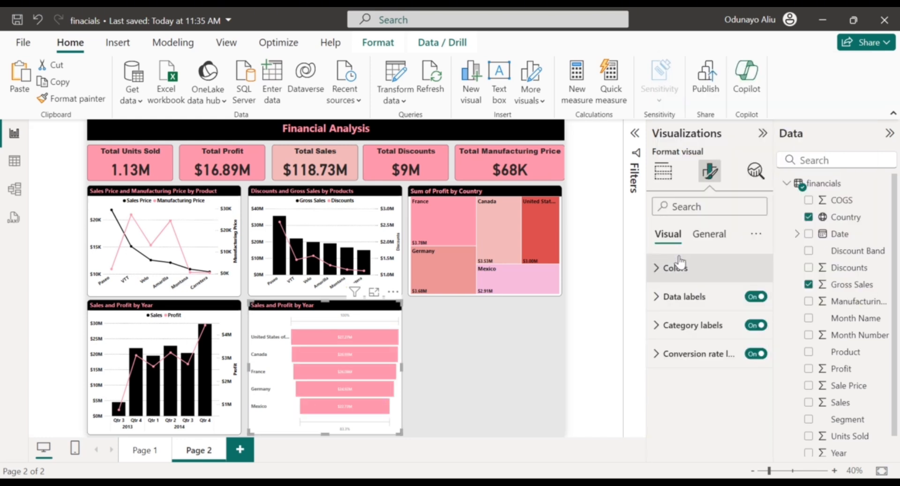
Turn on the background of the funnel chart's data labels and make the label values bold
{"action": "left_click", "coordinate": [679, 297]}
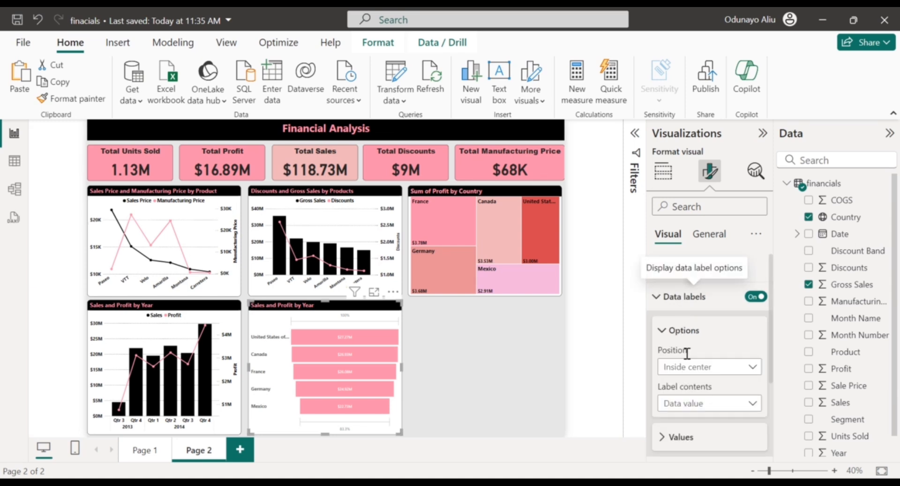
{"action": "scroll", "coordinate": [687, 353], "scroll_direction": "down", "scroll_amount": 2}
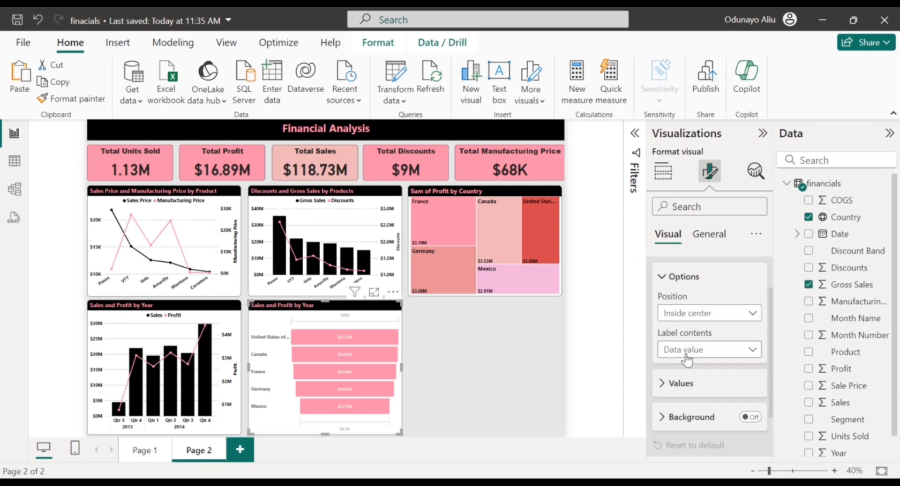
{"action": "left_click", "coordinate": [750, 416]}
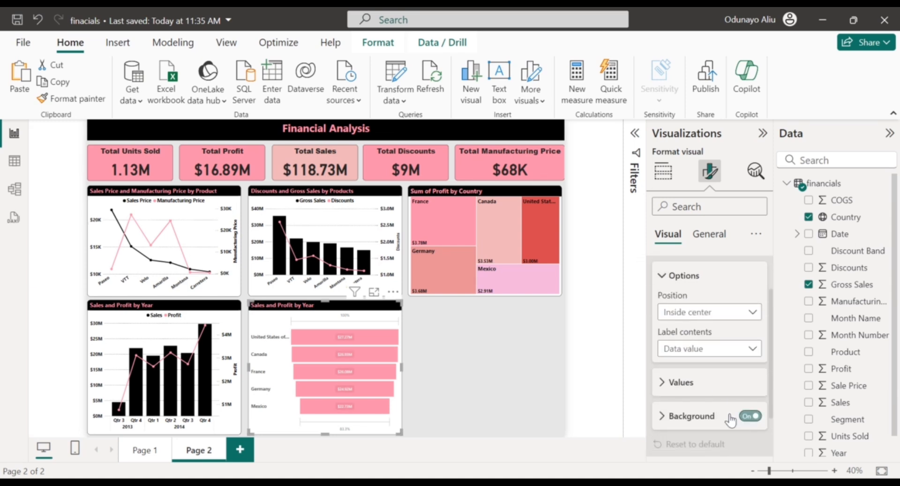
{"action": "left_click", "coordinate": [667, 381]}
{"action": "scroll", "coordinate": [684, 433], "scroll_direction": "down", "scroll_amount": 1}
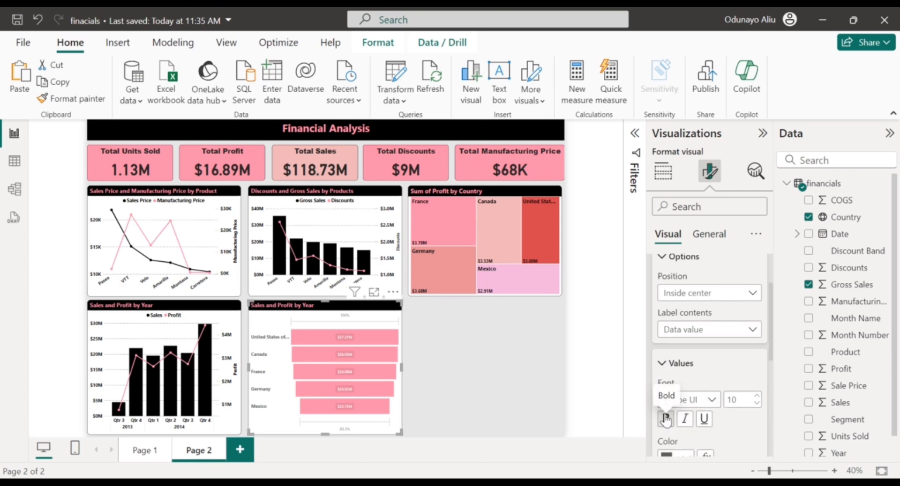
{"action": "left_click", "coordinate": [666, 418]}
{"action": "scroll", "coordinate": [668, 419], "scroll_direction": "down", "scroll_amount": 2}
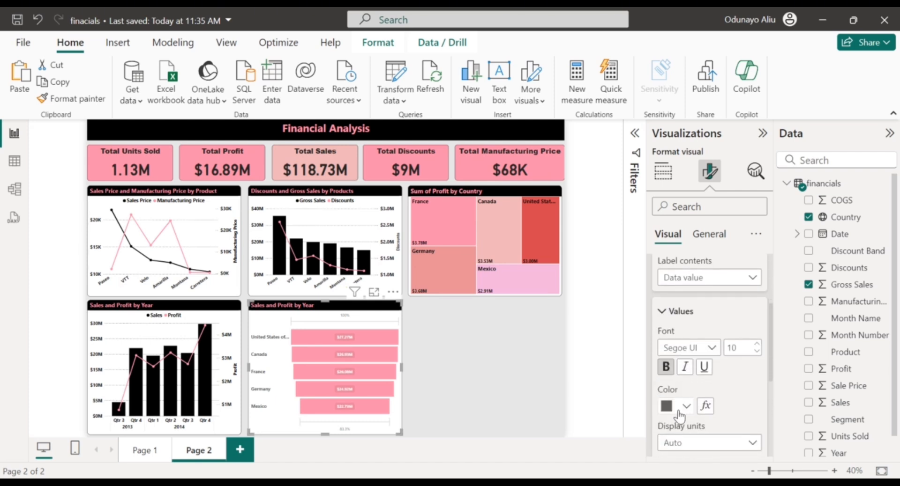
Color the funnel's data label values pink #fc8eac and increase their font size slightly
{"action": "left_click", "coordinate": [683, 407]}
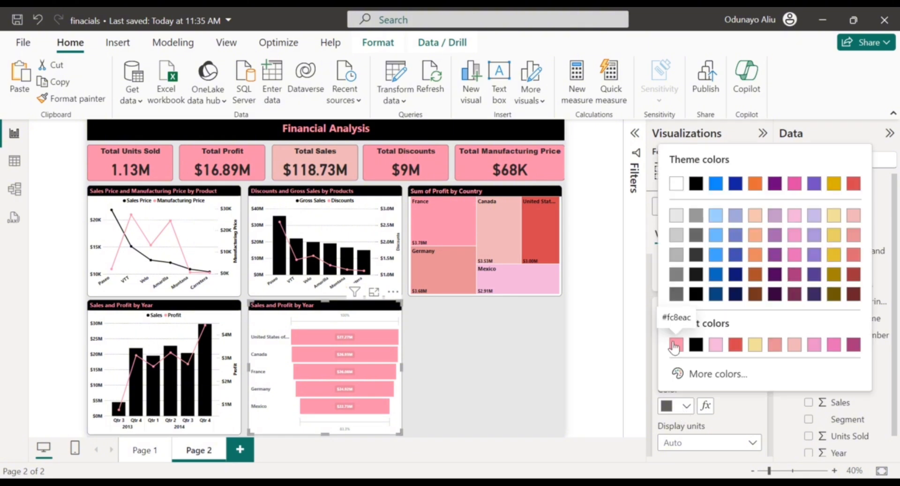
{"action": "left_click", "coordinate": [674, 346]}
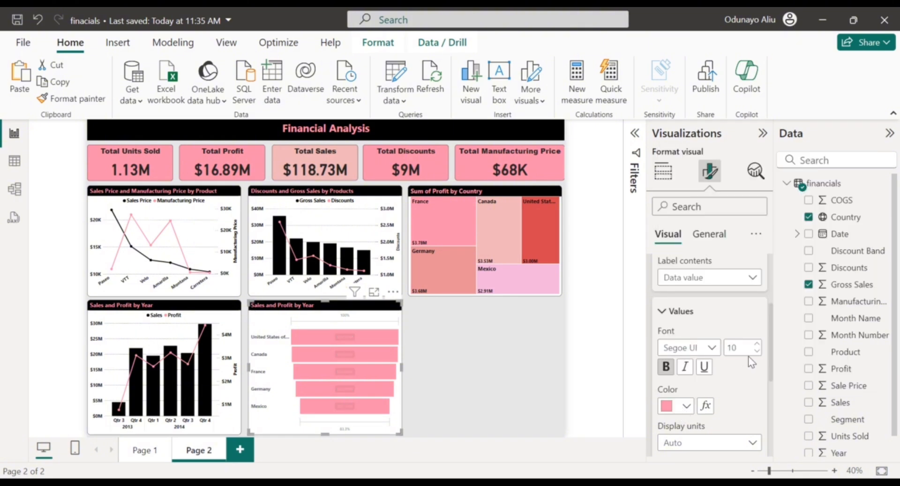
{"action": "left_click", "coordinate": [757, 343]}
{"action": "left_click", "coordinate": [757, 343]}
{"action": "left_click", "coordinate": [673, 310]}
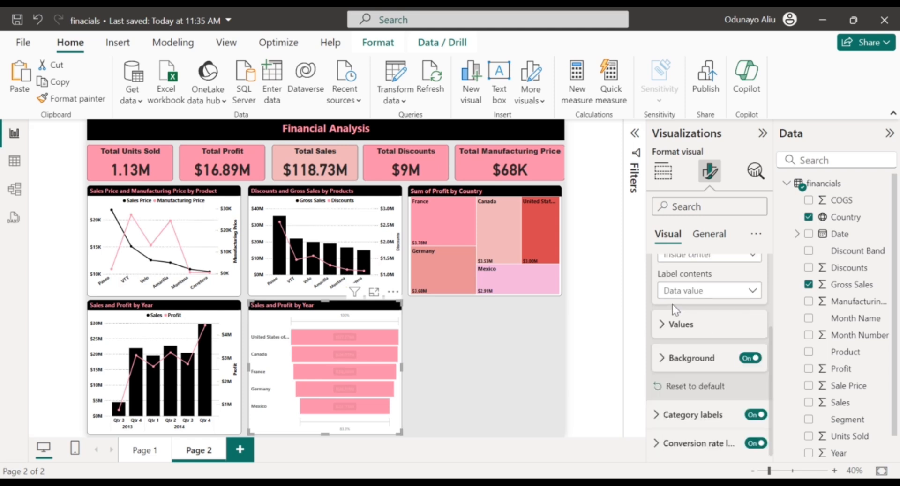
Give the funnel's data labels a solid dark background with 0% transparency
{"action": "left_click", "coordinate": [883, 380]}
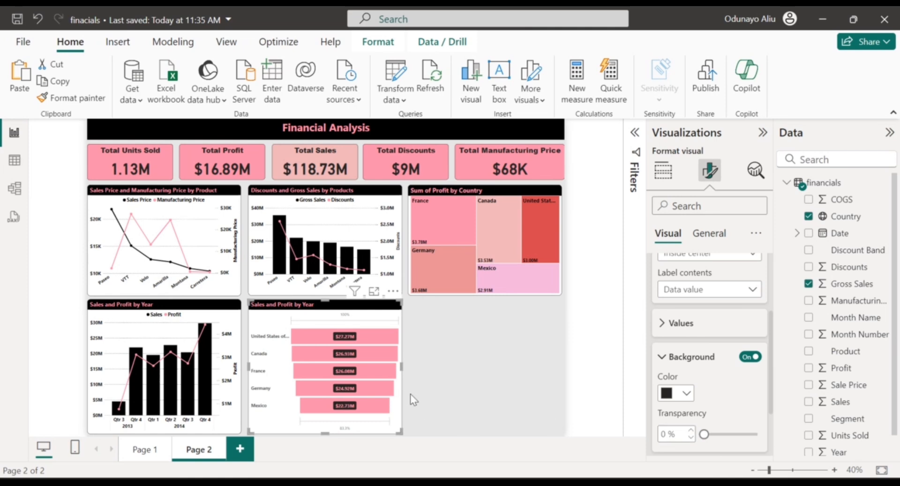
{"action": "left_click", "coordinate": [683, 362]}
{"action": "scroll", "coordinate": [677, 319], "scroll_direction": "up", "scroll_amount": 3}
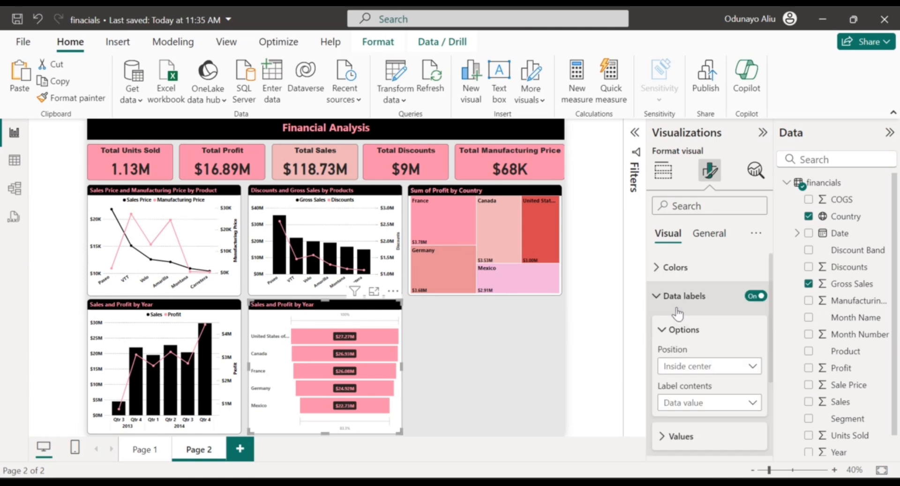
{"action": "left_click", "coordinate": [678, 300]}
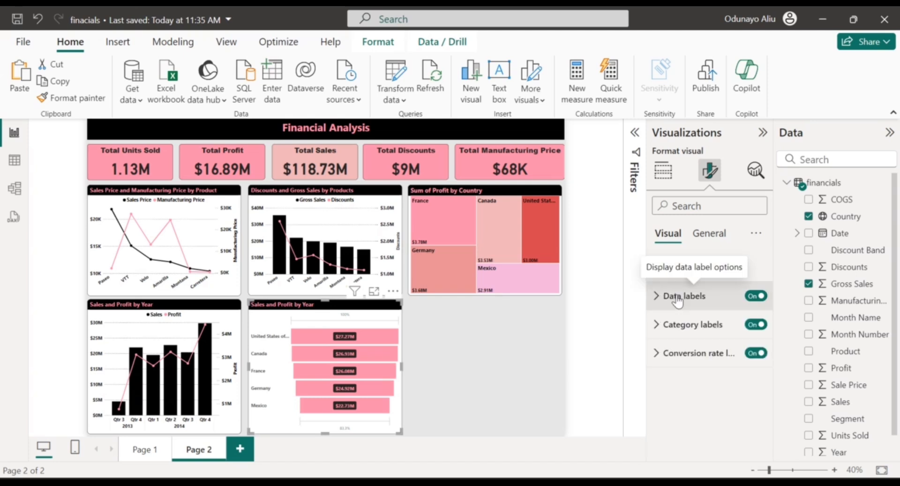
Format the funnel's category labels as bold black Segoe UI at size 13 and turn off the conversion rate labels
{"action": "left_click", "coordinate": [689, 325]}
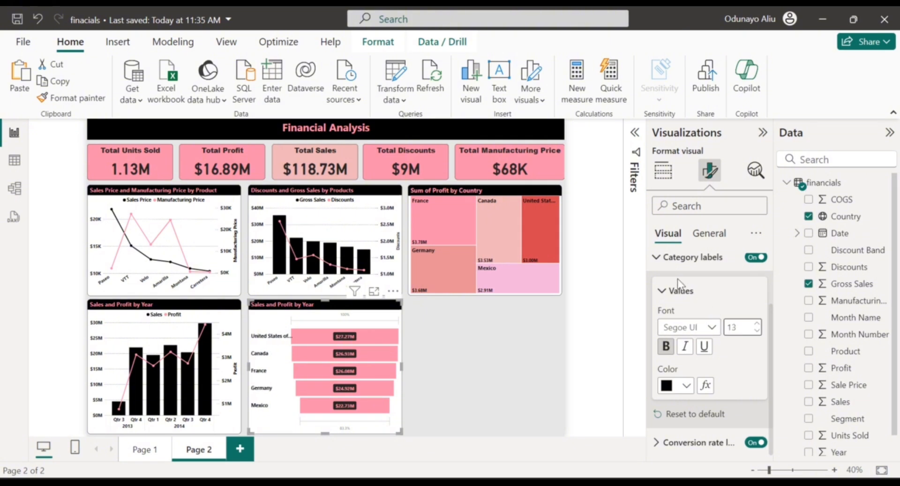
{"action": "scroll", "coordinate": [680, 286], "scroll_direction": "up", "scroll_amount": 3}
{"action": "left_click", "coordinate": [690, 333]}
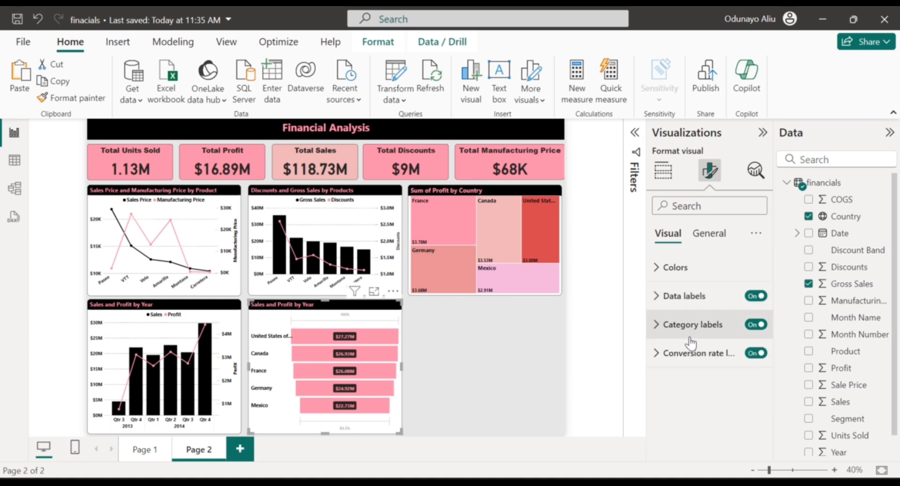
{"action": "left_click", "coordinate": [755, 353]}
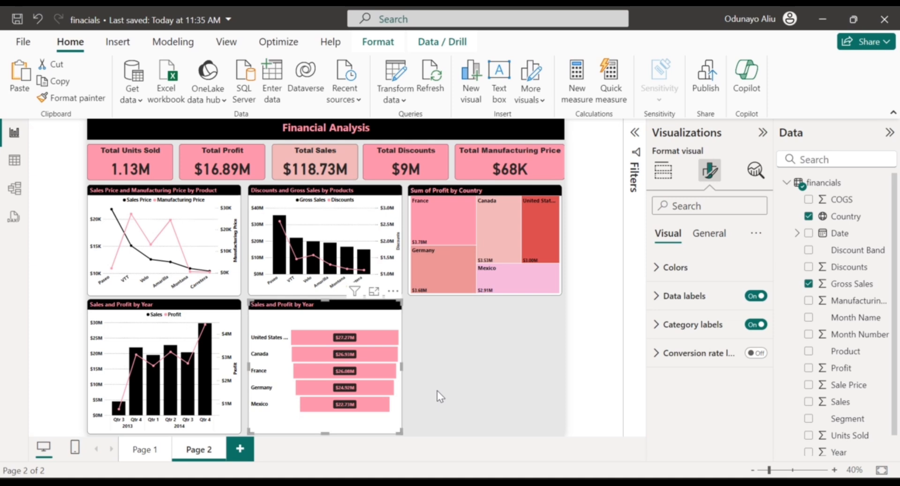
{"action": "left_click", "coordinate": [439, 363]}
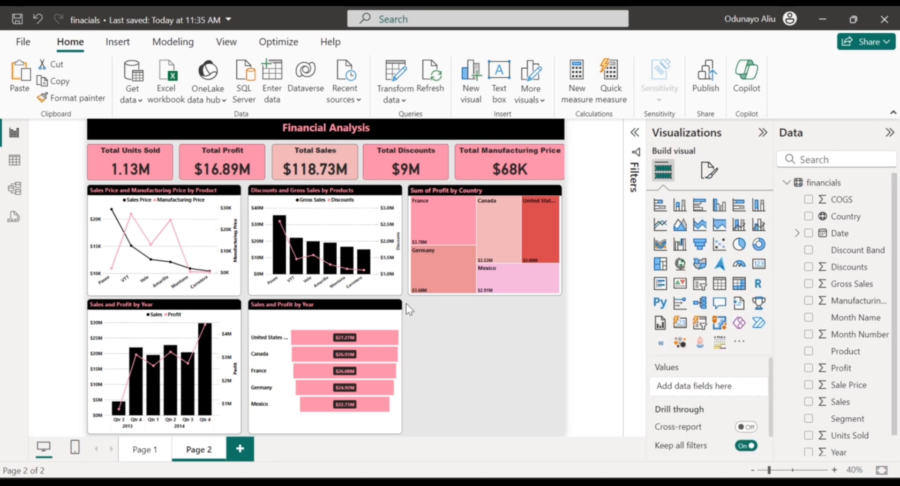
Place a copy of the Discounts and Gross Sales chart below the Profit by Country treemap and stretch it to match the row height
{"action": "left_click", "coordinate": [390, 294]}
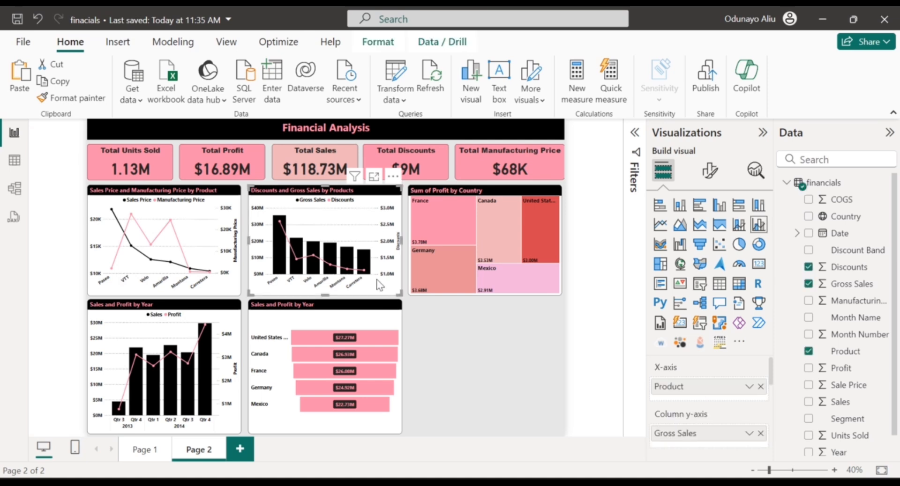
{"action": "key", "text": "ctrl+v"}
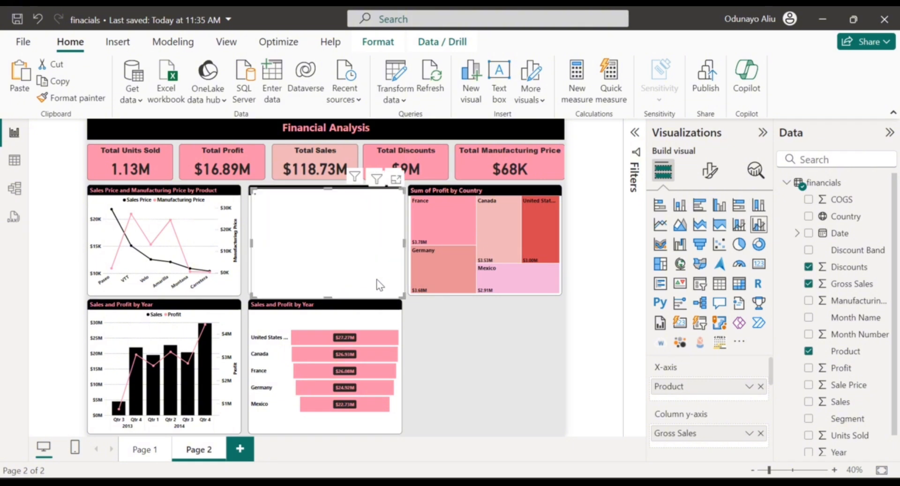
{"action": "left_click_drag", "start_coordinate": [533, 423], "coordinate": [527, 420]}
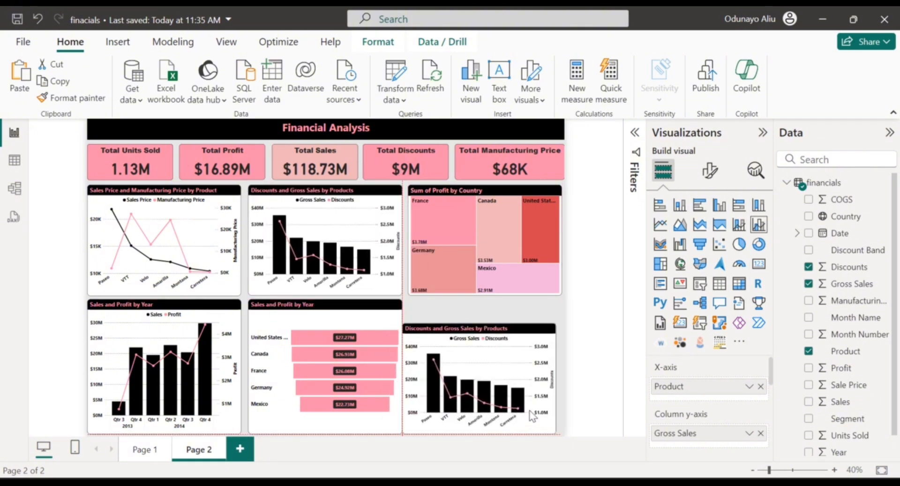
{"action": "left_click_drag", "start_coordinate": [478, 324], "coordinate": [478, 300]}
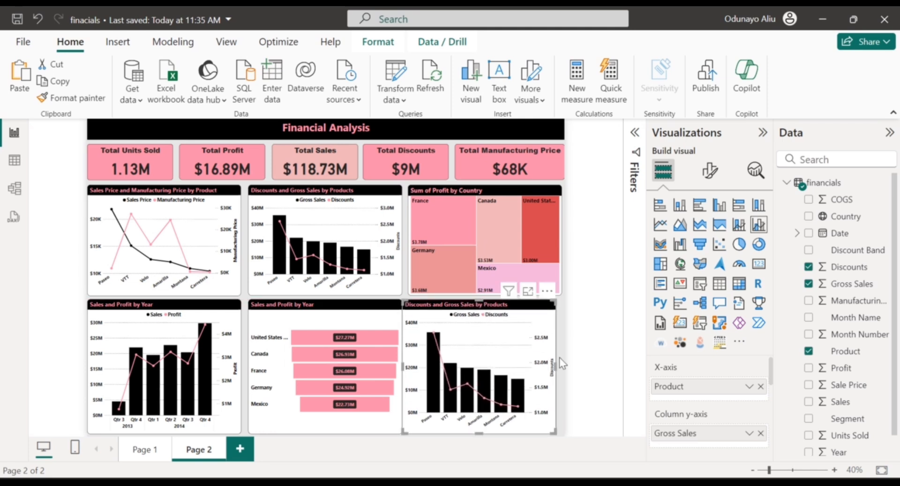
{"action": "left_click_drag", "start_coordinate": [519, 347], "coordinate": [519, 341]}
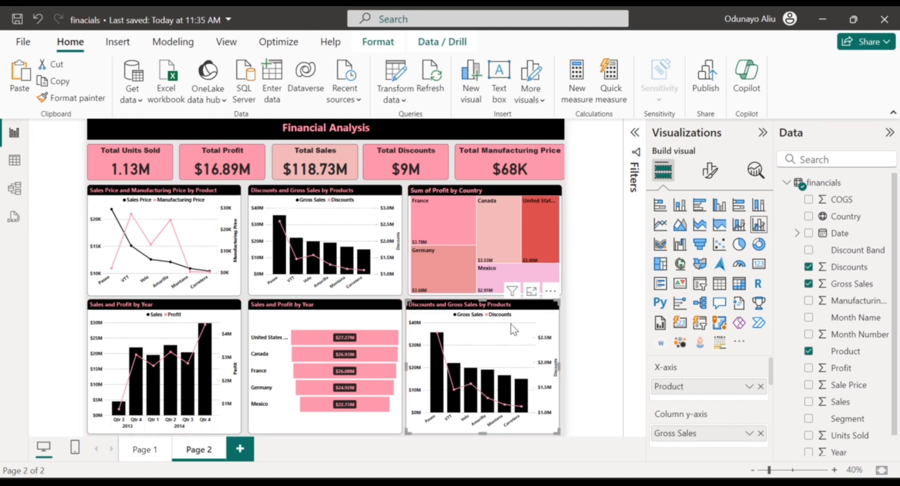
Replace Gross Sales and Discounts with Units Sold in the copied chart and convert it to a clustered bar chart
{"action": "left_click", "coordinate": [710, 170]}
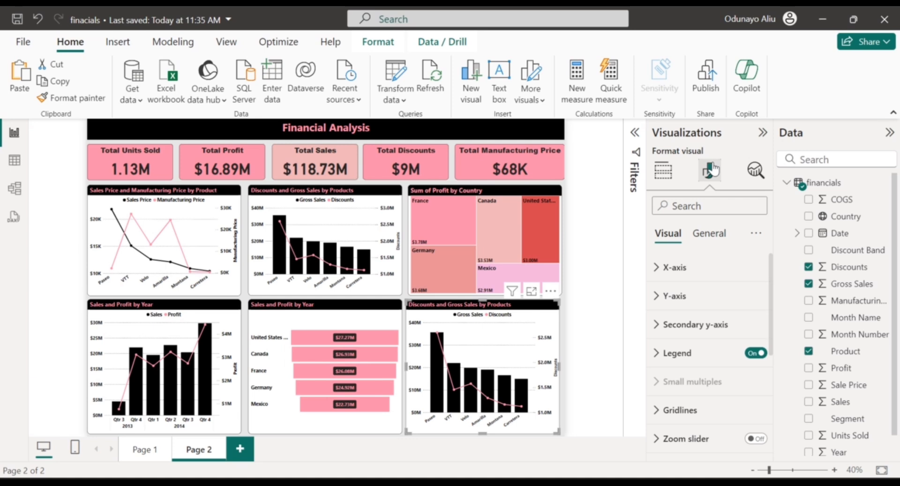
{"action": "left_click", "coordinate": [808, 284]}
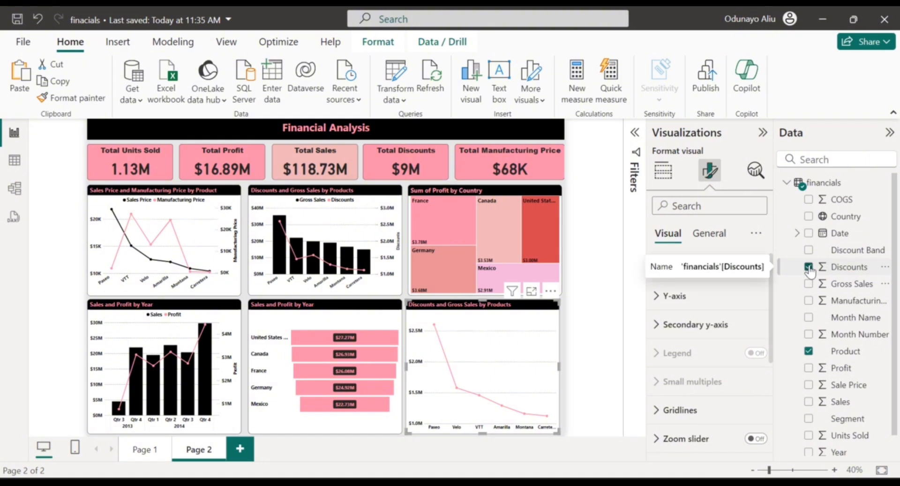
{"action": "left_click", "coordinate": [808, 267]}
{"action": "scroll", "coordinate": [817, 403], "scroll_direction": "down", "scroll_amount": 1}
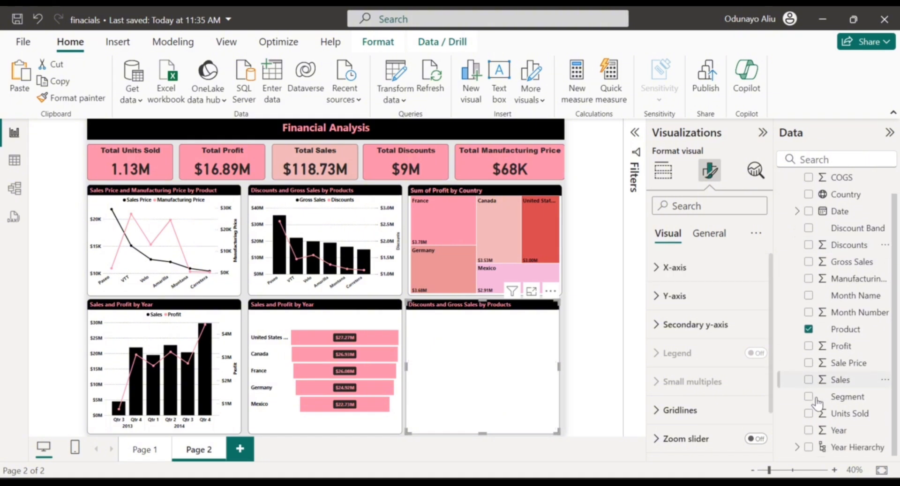
{"action": "left_click", "coordinate": [808, 413]}
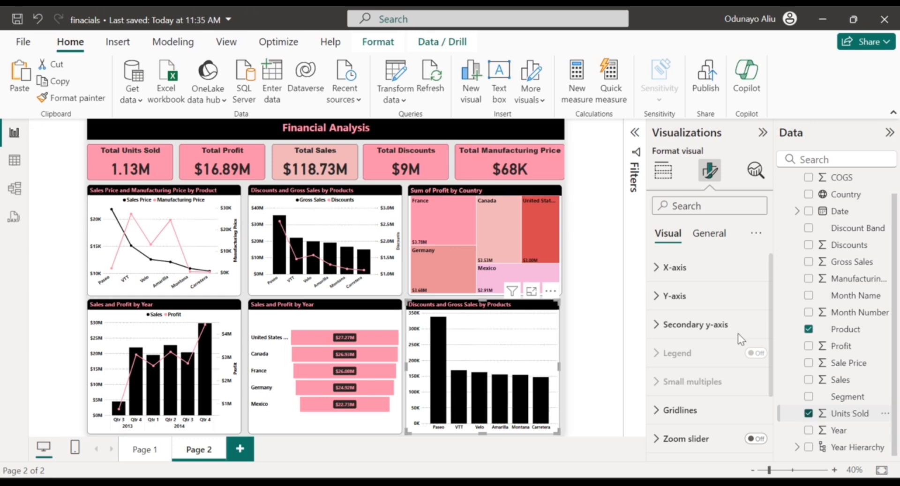
{"action": "left_click", "coordinate": [663, 170]}
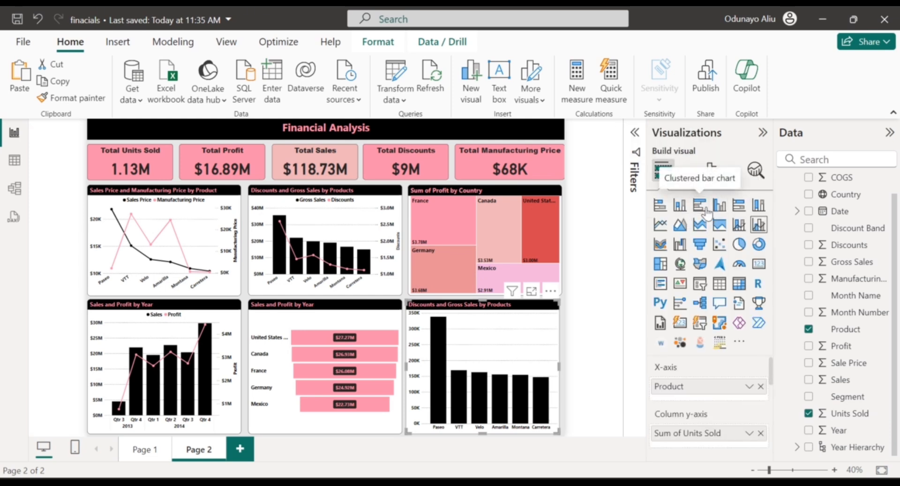
{"action": "left_click", "coordinate": [700, 206]}
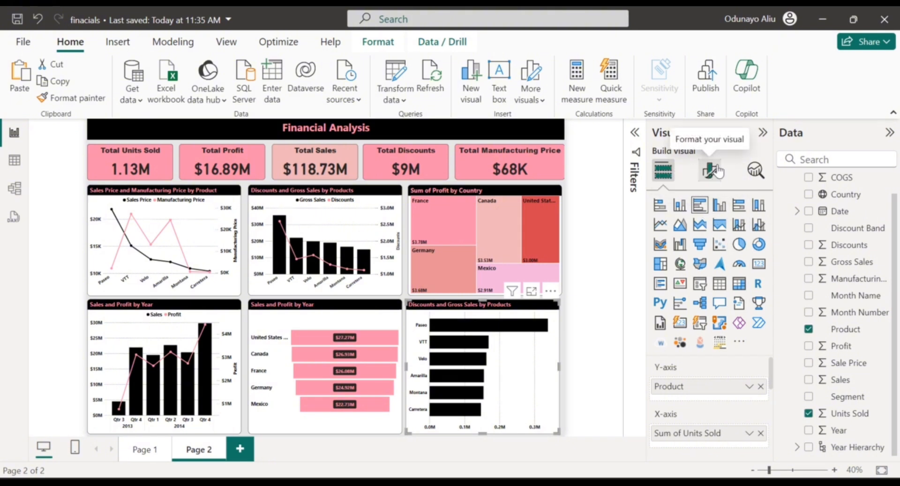
Turn off the X-axis values on the Units Sold bar chart below the treemap
{"action": "left_click", "coordinate": [711, 172]}
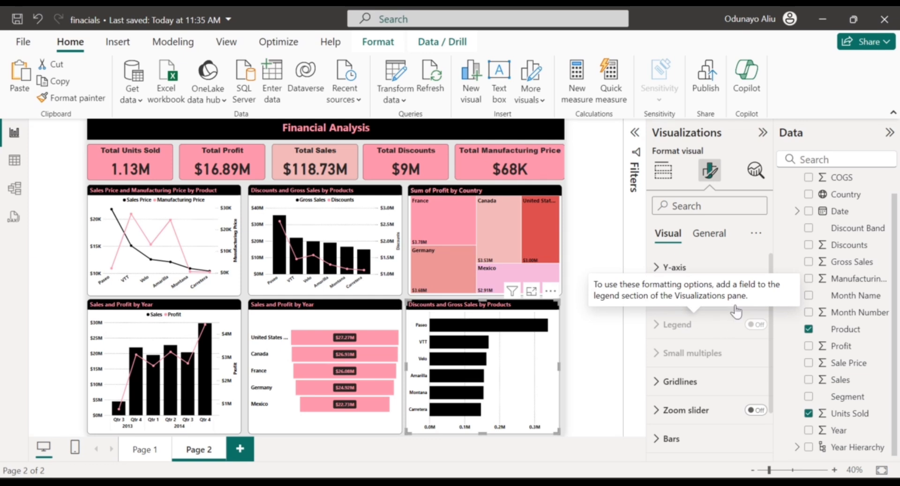
{"action": "left_click", "coordinate": [708, 235]}
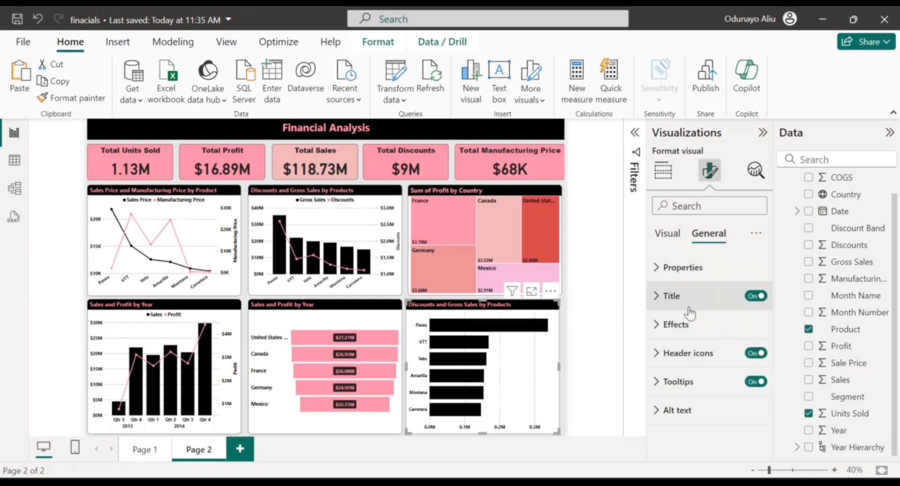
{"action": "left_click", "coordinate": [669, 236]}
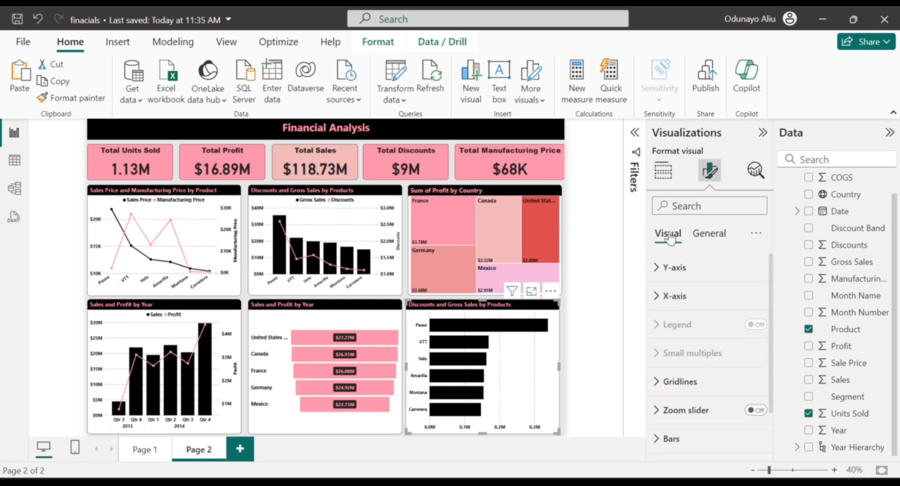
{"action": "mouse_move", "coordinate": [681, 331]}
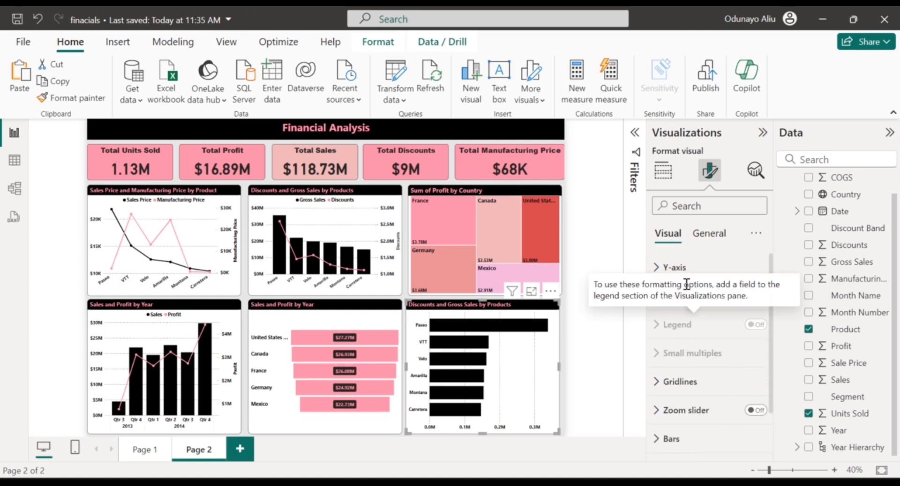
{"action": "left_click", "coordinate": [689, 296]}
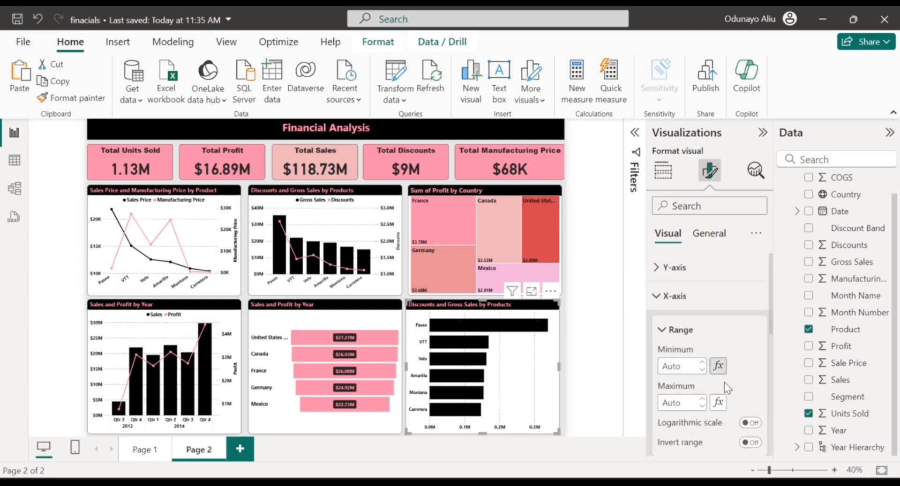
{"action": "scroll", "coordinate": [724, 382], "scroll_direction": "down", "scroll_amount": 3}
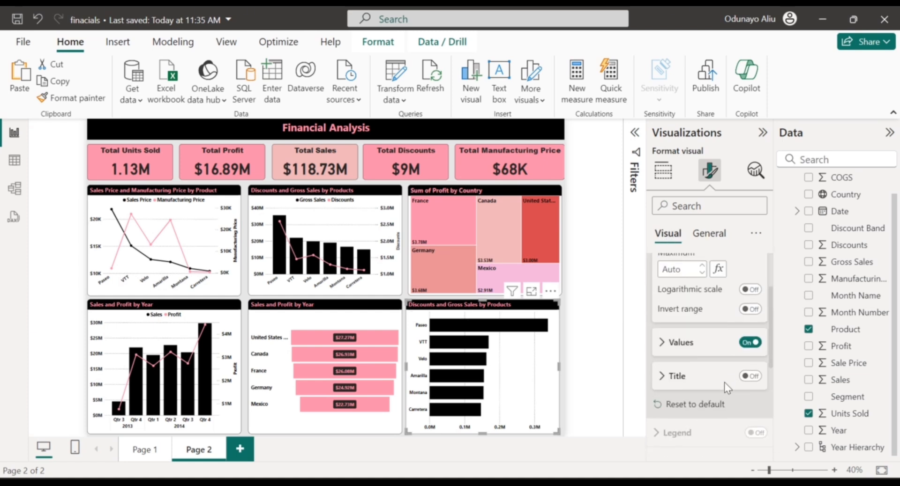
{"action": "left_click", "coordinate": [749, 338]}
{"action": "scroll", "coordinate": [712, 307], "scroll_direction": "up", "scroll_amount": 3}
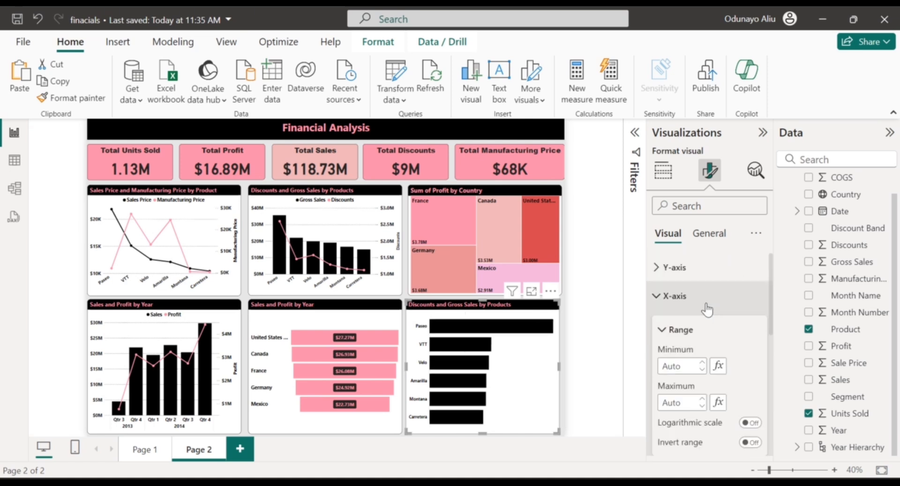
{"action": "left_click", "coordinate": [708, 305]}
Recolor all bars of the Units Sold chart with the pink used in the dashboard's other visuals
{"action": "scroll", "coordinate": [698, 387], "scroll_direction": "down", "scroll_amount": 1}
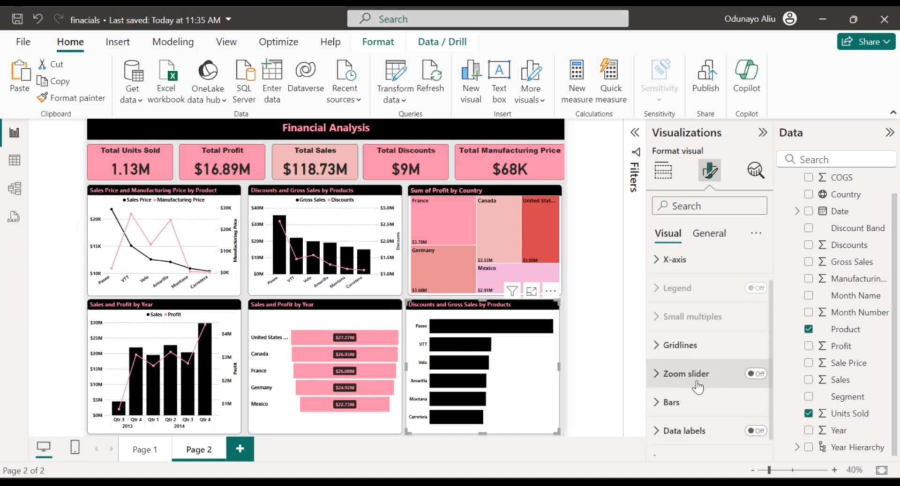
{"action": "scroll", "coordinate": [698, 387], "scroll_direction": "down", "scroll_amount": 1}
{"action": "left_click", "coordinate": [696, 385]}
{"action": "scroll", "coordinate": [699, 387], "scroll_direction": "down", "scroll_amount": 4}
{"action": "scroll", "coordinate": [698, 385], "scroll_direction": "down", "scroll_amount": 1}
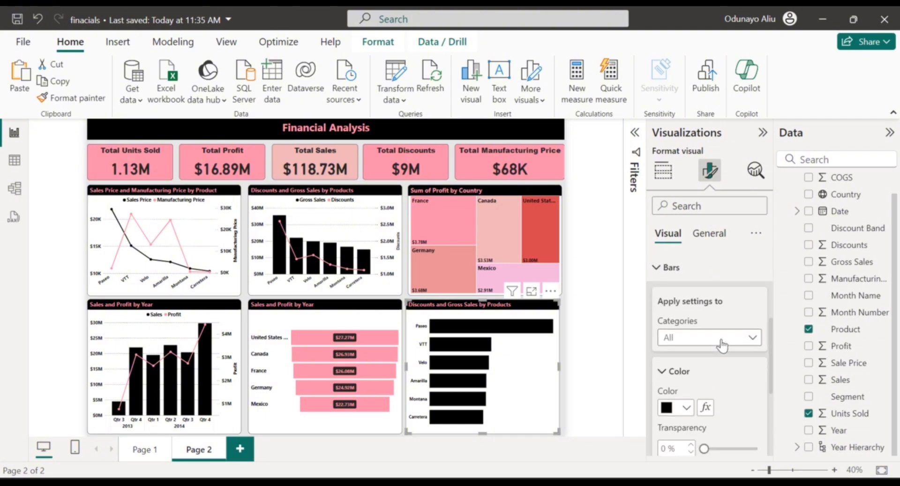
{"action": "scroll", "coordinate": [706, 403], "scroll_direction": "down", "scroll_amount": 1}
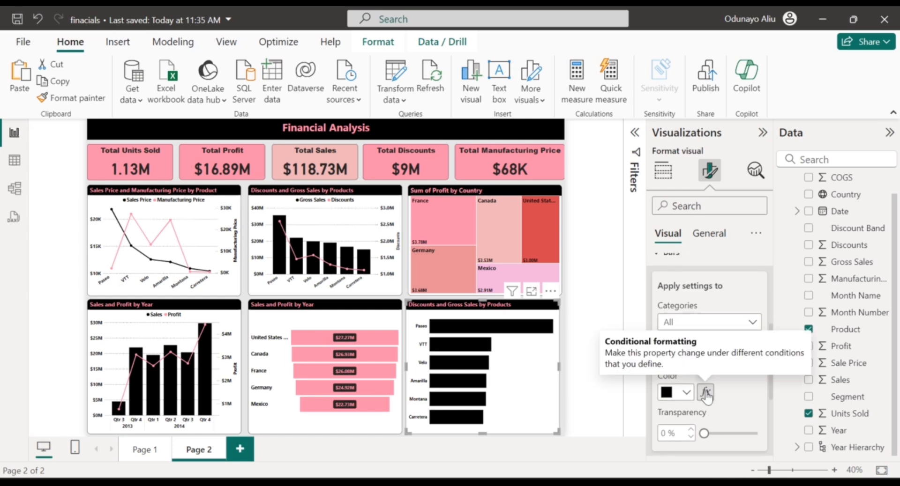
{"action": "scroll", "coordinate": [706, 396], "scroll_direction": "down", "scroll_amount": 1}
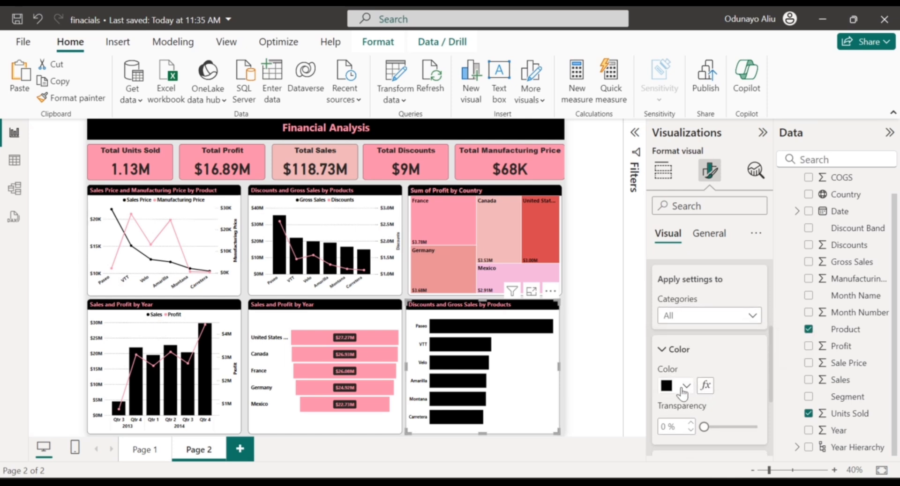
{"action": "left_click", "coordinate": [685, 388]}
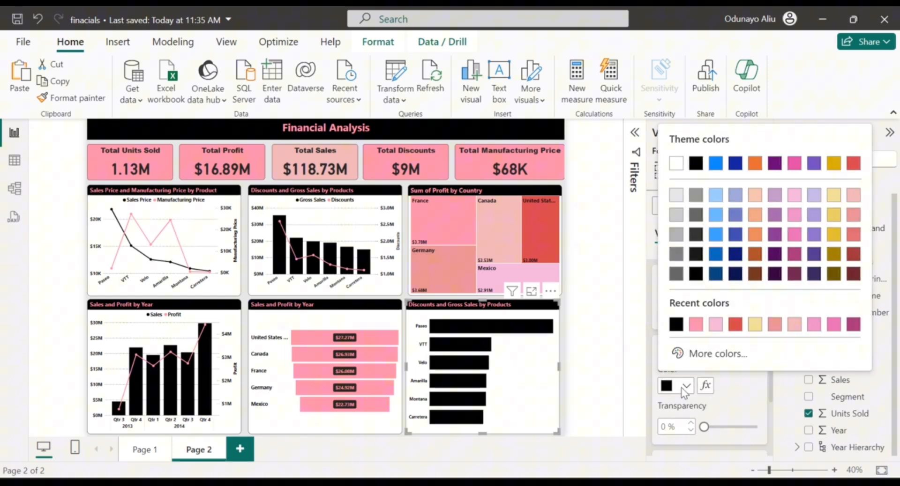
{"action": "left_click", "coordinate": [694, 325]}
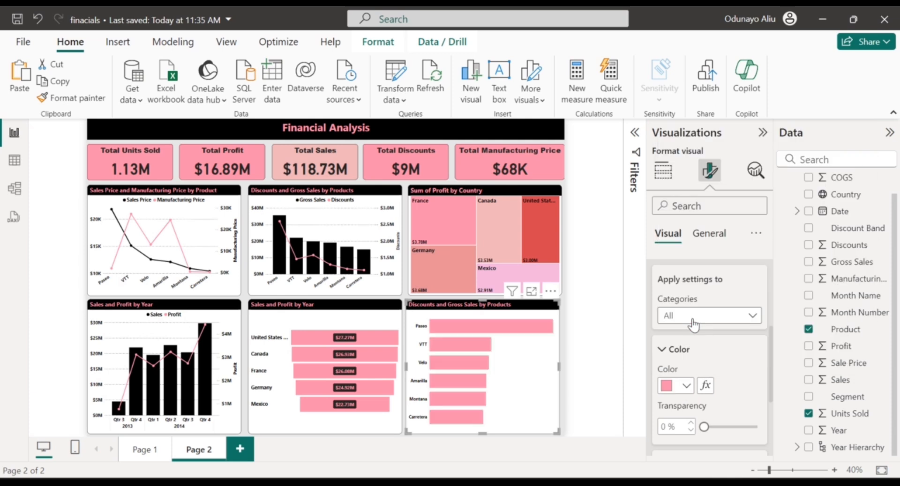
{"action": "scroll", "coordinate": [705, 354], "scroll_direction": "up", "scroll_amount": 4}
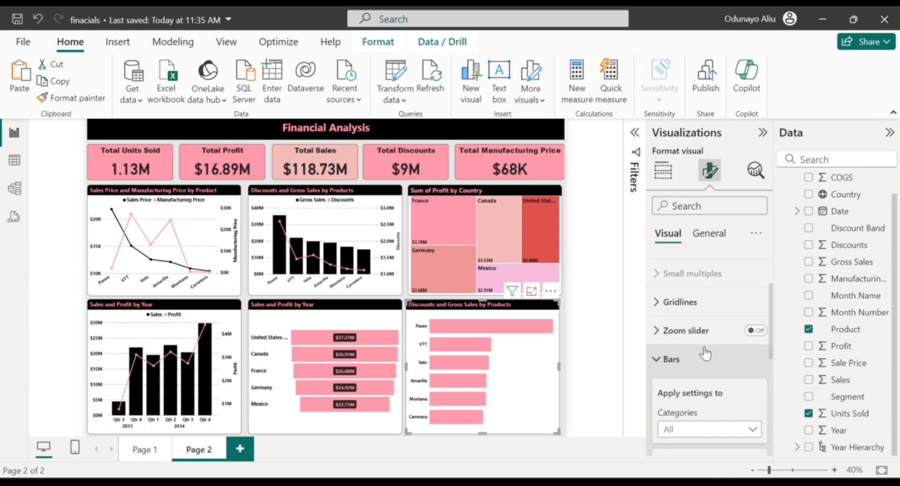
{"action": "left_click", "coordinate": [707, 370]}
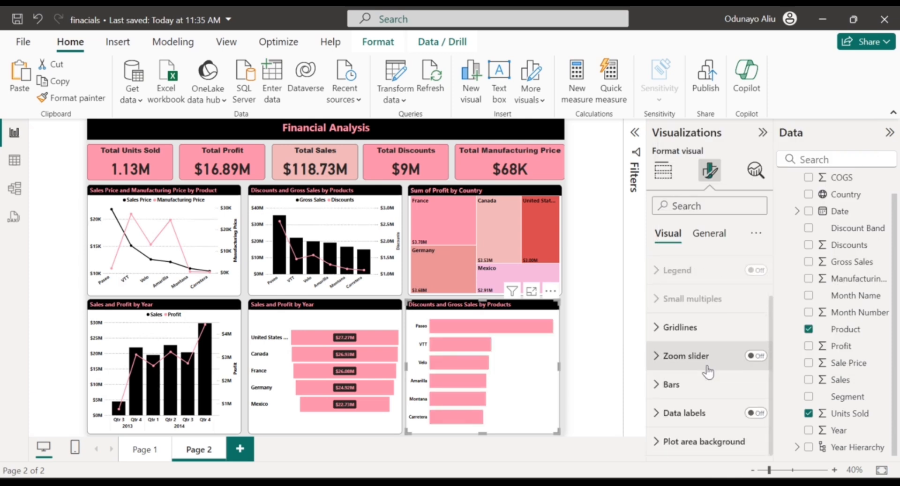
Turn on data labels for the Units Sold bar chart and set their position to Outside end
{"action": "left_click", "coordinate": [755, 413]}
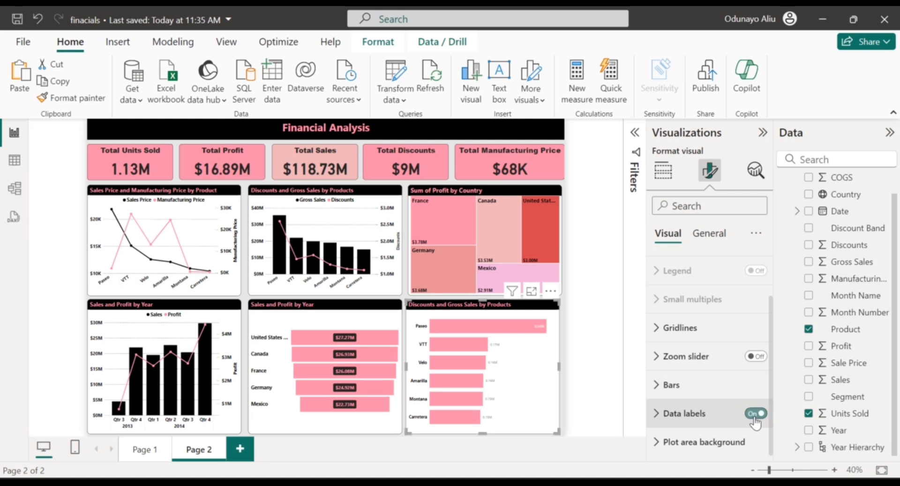
{"action": "left_click", "coordinate": [704, 414]}
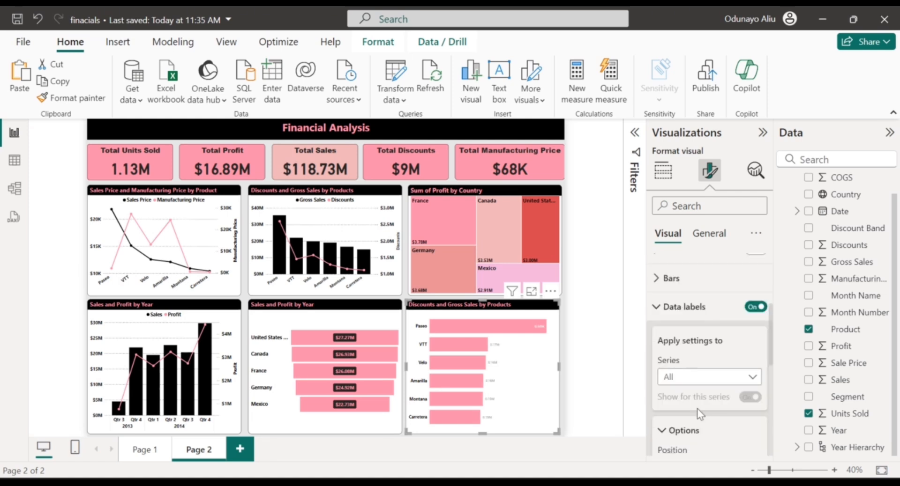
{"action": "scroll", "coordinate": [697, 409], "scroll_direction": "down", "scroll_amount": 3}
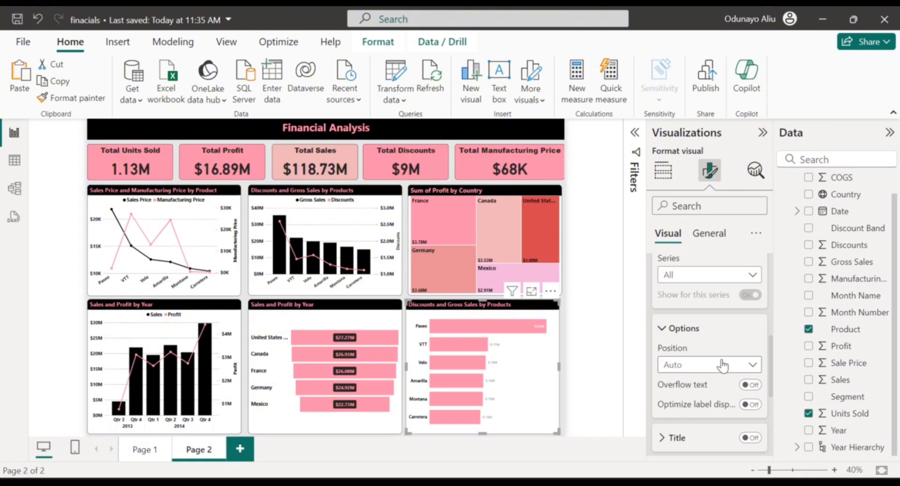
{"action": "left_click", "coordinate": [722, 366]}
{"action": "left_click", "coordinate": [702, 416]}
{"action": "scroll", "coordinate": [703, 417], "scroll_direction": "down", "scroll_amount": 2}
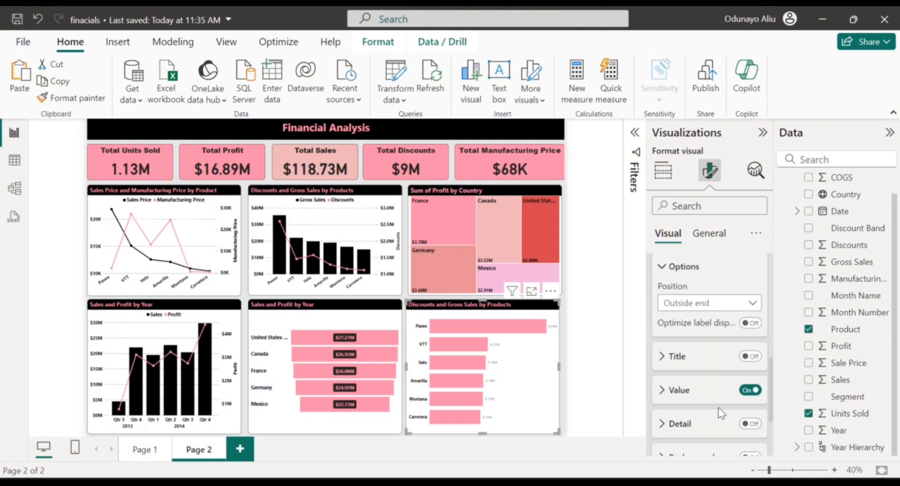
Give the Units Sold chart's data labels a dark background and lower its transparency to make it solid
{"action": "scroll", "coordinate": [718, 407], "scroll_direction": "down", "scroll_amount": 3}
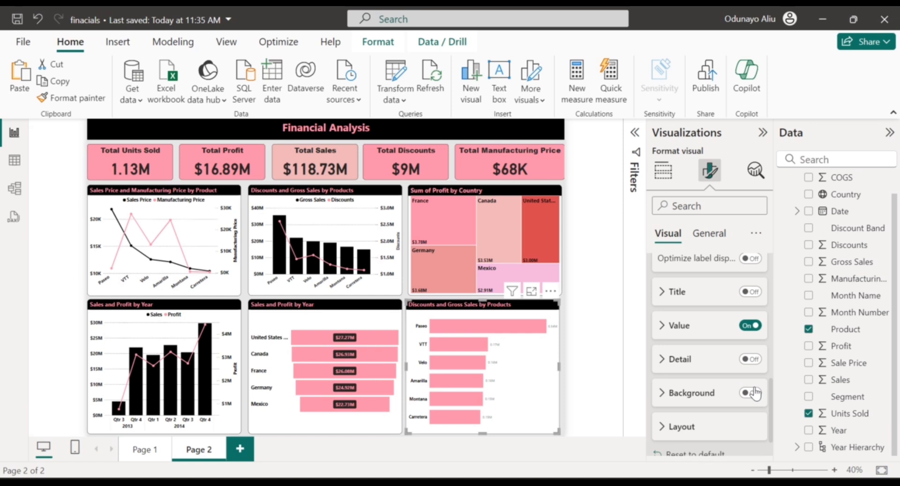
{"action": "left_click", "coordinate": [745, 394]}
{"action": "left_click", "coordinate": [719, 401]}
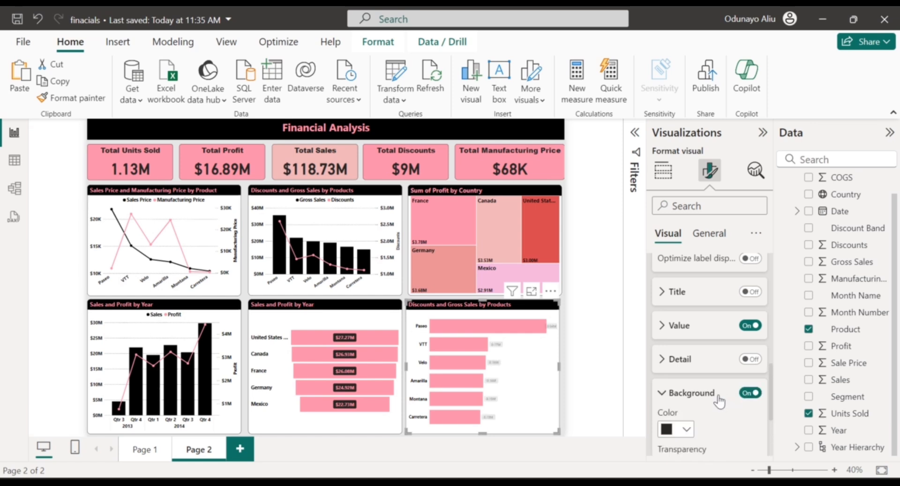
{"action": "scroll", "coordinate": [700, 412], "scroll_direction": "down", "scroll_amount": 2}
{"action": "left_click", "coordinate": [704, 411]}
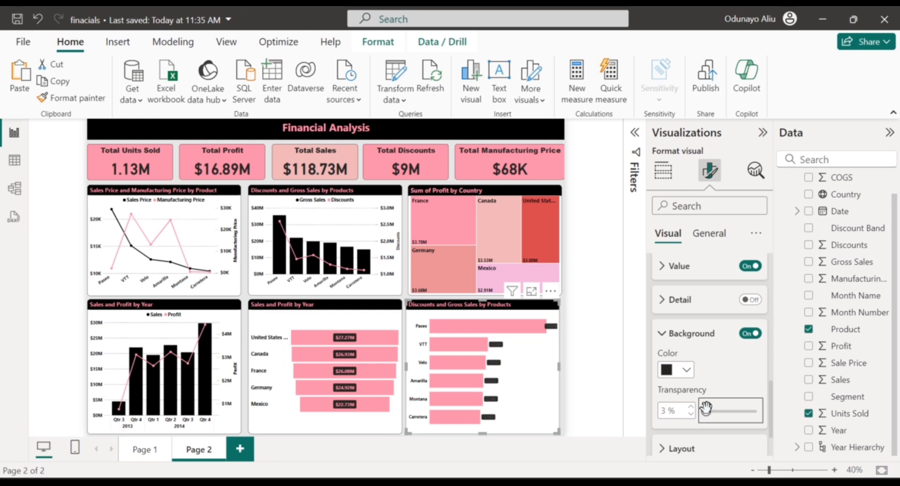
{"action": "left_click_drag", "start_coordinate": [704, 410], "coordinate": [692, 415]}
{"action": "scroll", "coordinate": [696, 403], "scroll_direction": "up", "scroll_amount": 3}
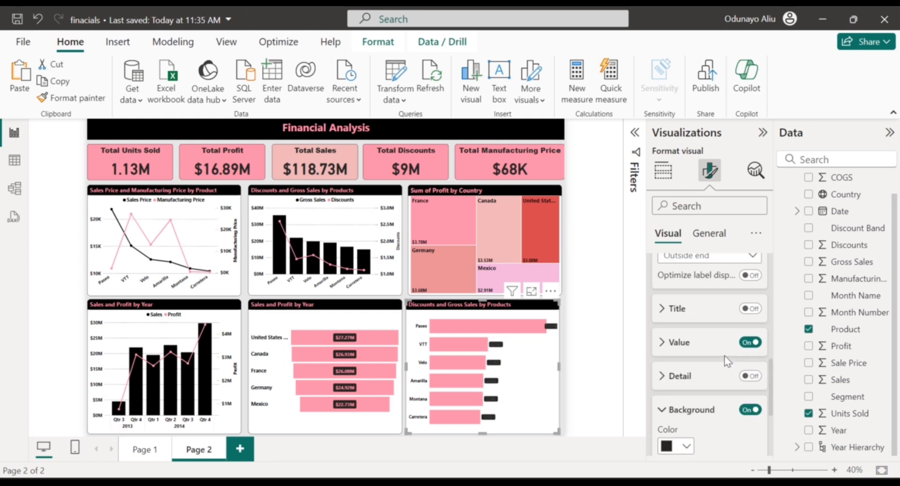
{"action": "left_click", "coordinate": [695, 411]}
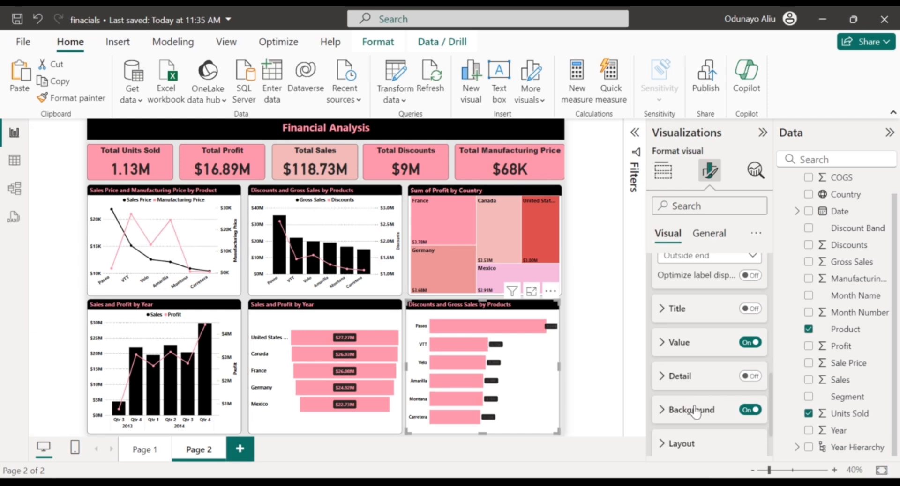
Format the Units Sold chart's data label values as bold pink Segoe UI text at size 12
{"action": "left_click", "coordinate": [690, 344]}
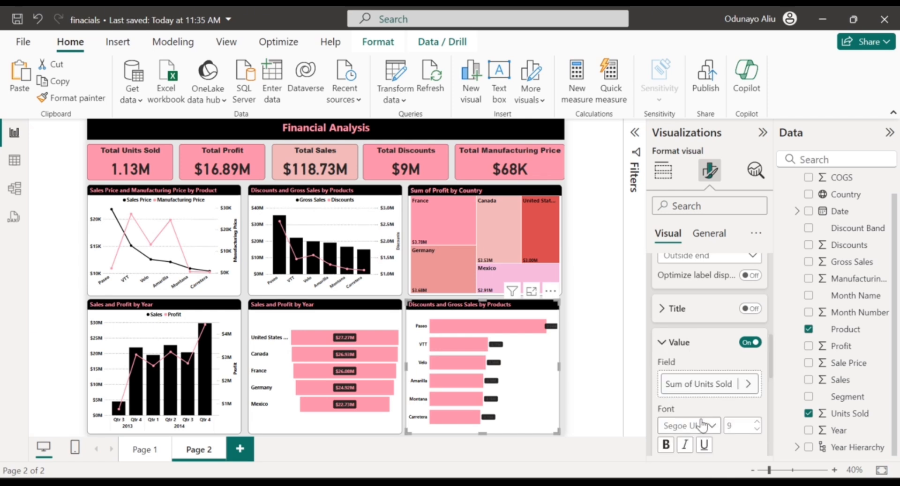
{"action": "scroll", "coordinate": [682, 421], "scroll_direction": "down", "scroll_amount": 1}
{"action": "scroll", "coordinate": [675, 414], "scroll_direction": "down", "scroll_amount": 3}
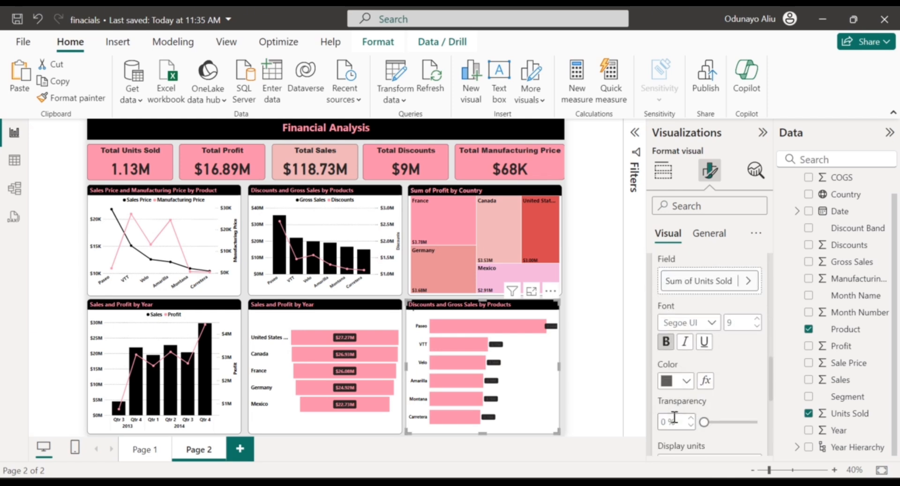
{"action": "left_click", "coordinate": [687, 386]}
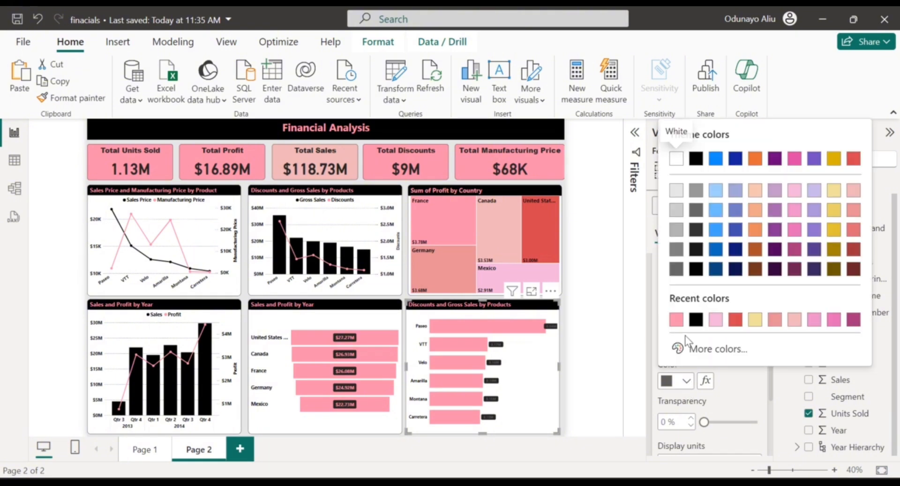
{"action": "left_click", "coordinate": [679, 320]}
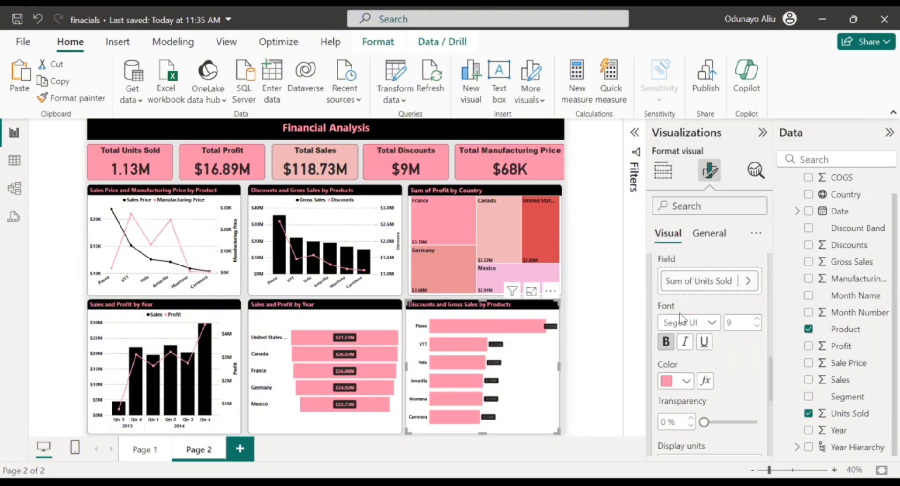
{"action": "left_click", "coordinate": [760, 325]}
{"action": "left_click", "coordinate": [759, 325]}
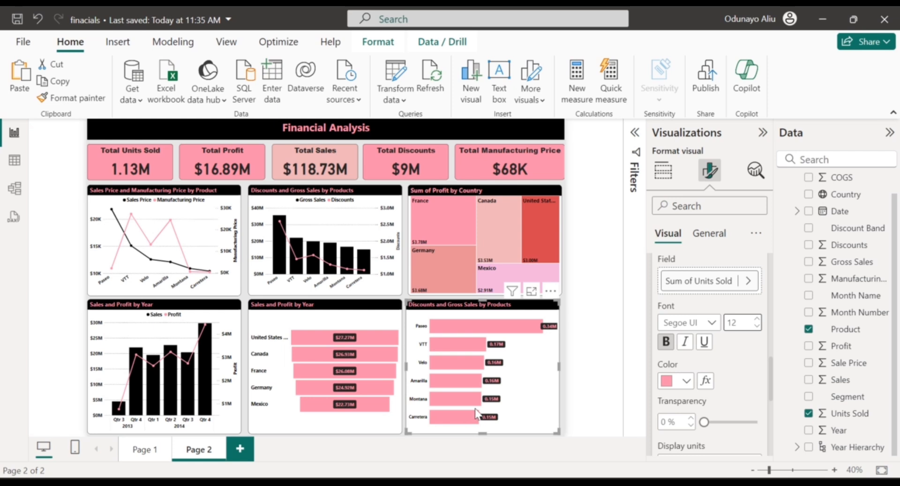
{"action": "mouse_move", "coordinate": [444, 401]}
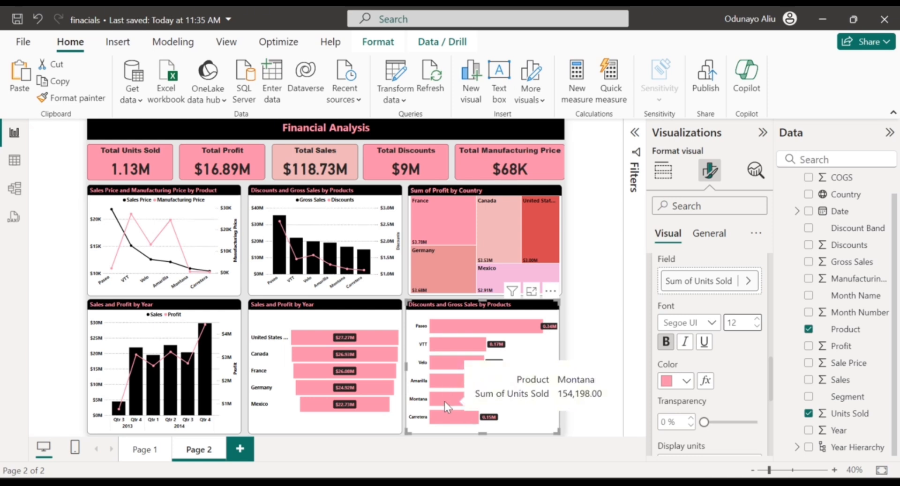
Show the Units Sold data label values in Thousands with 0 decimal places
{"action": "scroll", "coordinate": [719, 358], "scroll_direction": "down", "scroll_amount": 2}
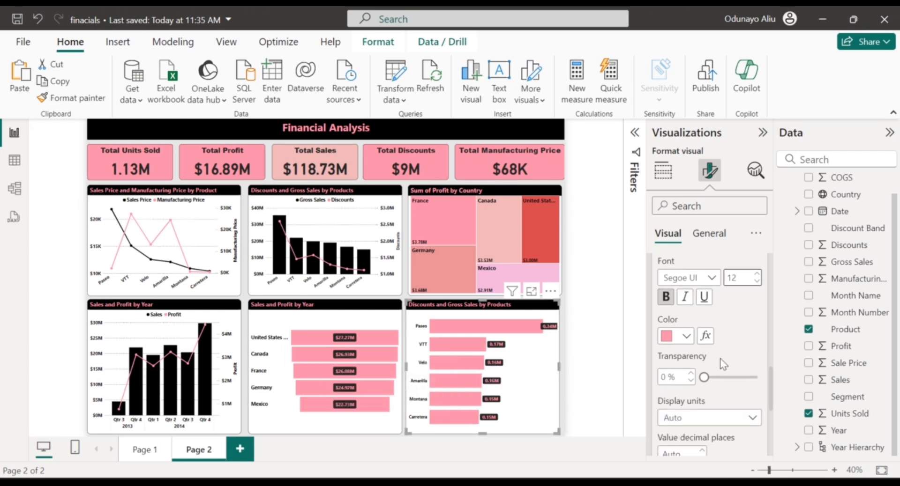
{"action": "scroll", "coordinate": [719, 358], "scroll_direction": "down", "scroll_amount": 1}
{"action": "left_click", "coordinate": [759, 393]}
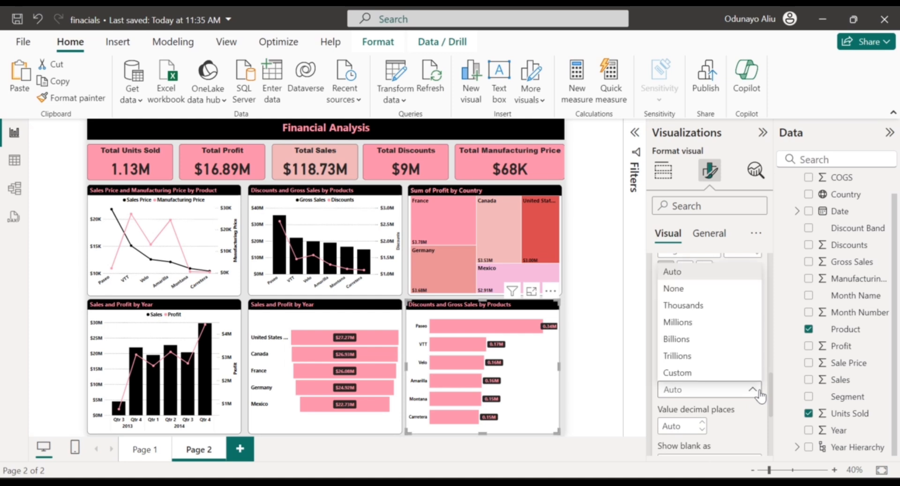
{"action": "left_click", "coordinate": [737, 306]}
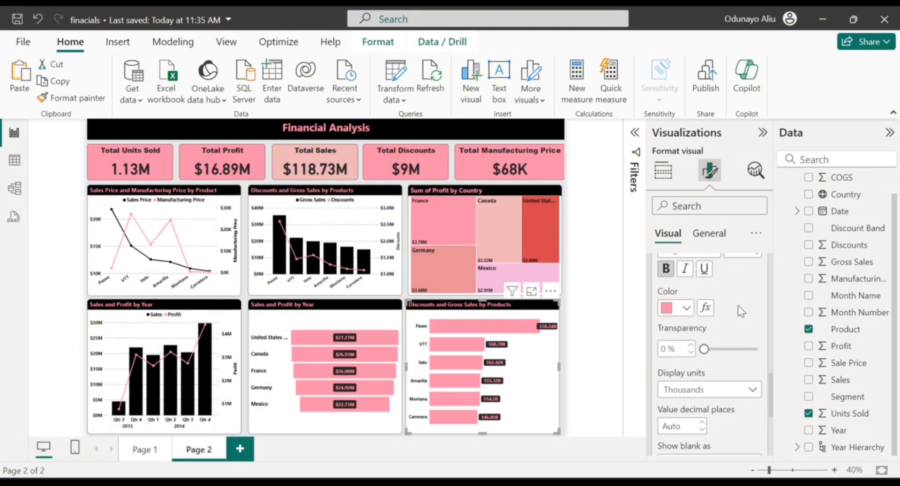
{"action": "scroll", "coordinate": [736, 410], "scroll_direction": "down", "scroll_amount": 1}
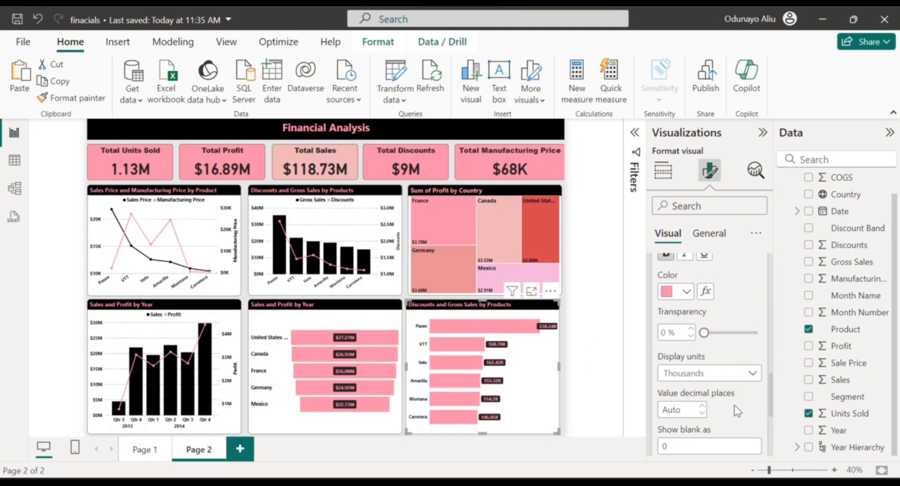
{"action": "left_click", "coordinate": [703, 410]}
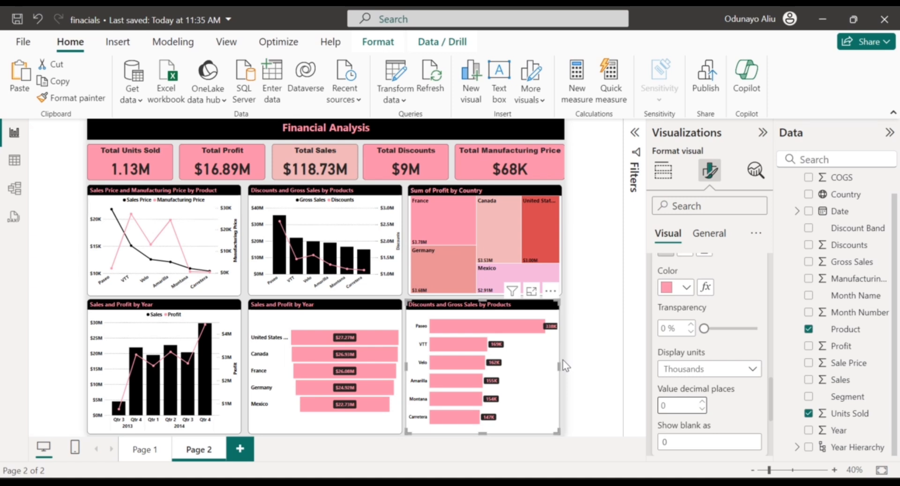
Change the title text of the Units Sold bar chart to "Units Sold by Products"
{"action": "left_click", "coordinate": [709, 231]}
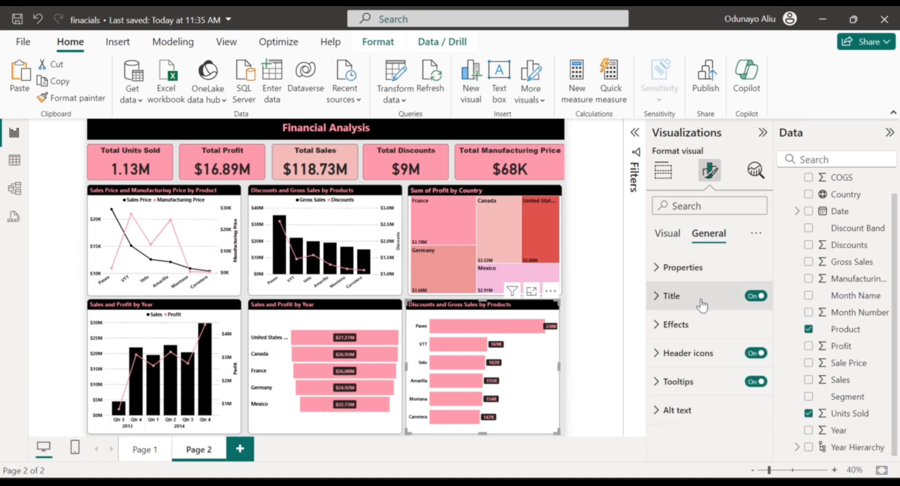
{"action": "left_click", "coordinate": [701, 305]}
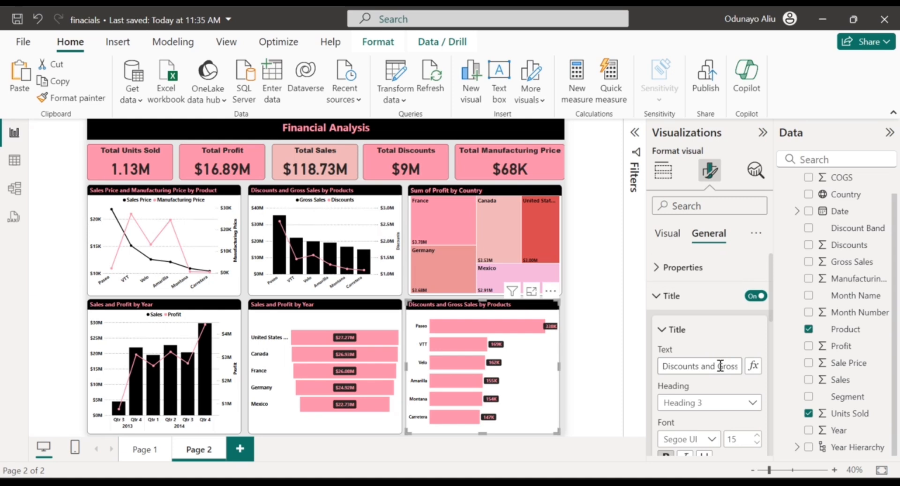
{"action": "left_click_drag", "start_coordinate": [717, 366], "coordinate": [628, 379]}
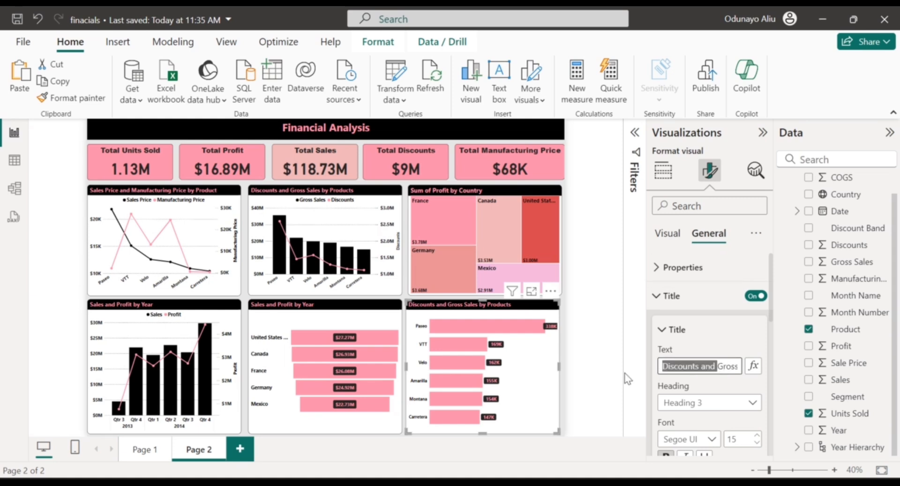
{"action": "type", "text": "Units "}
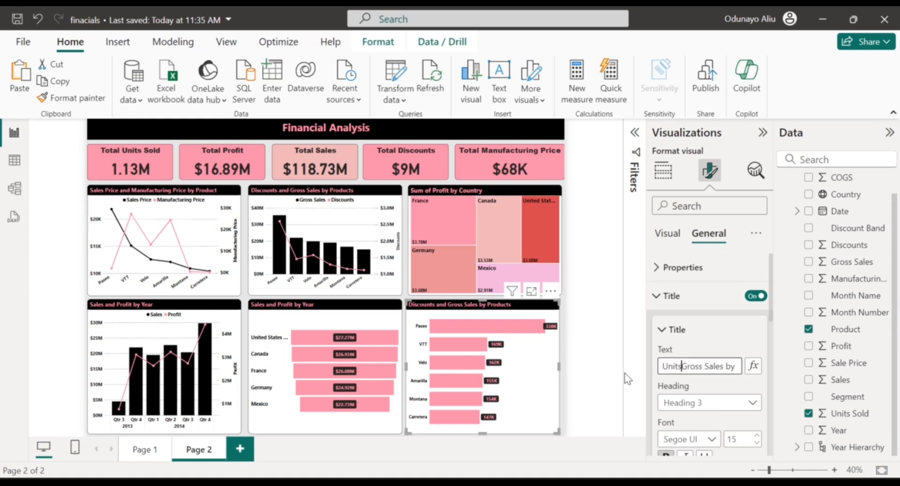
{"action": "type", "text": "S"}
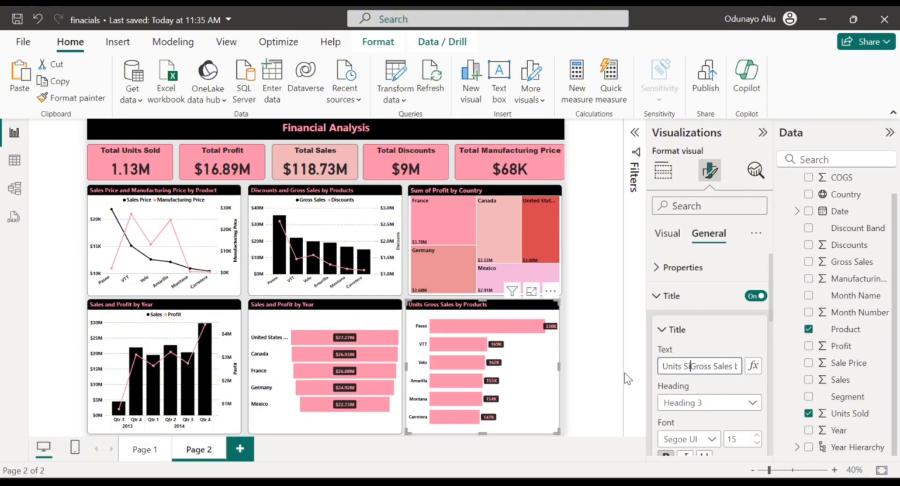
{"action": "type", "text": "old"}
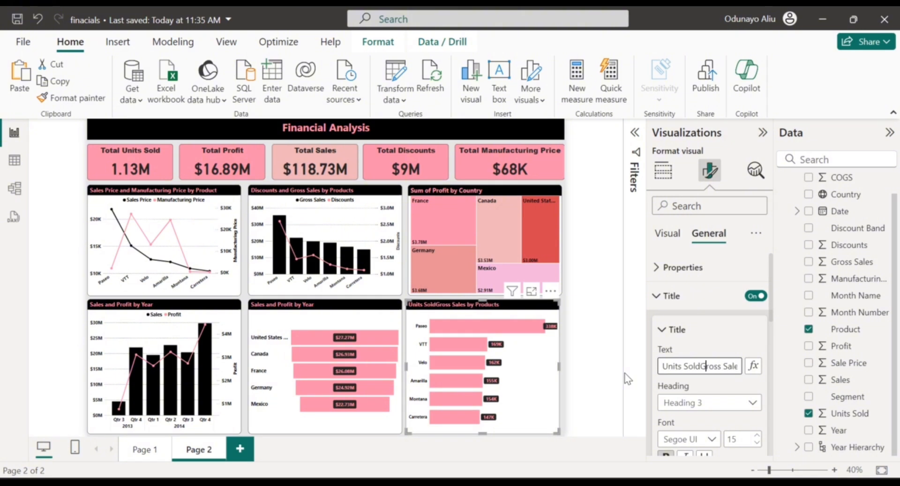
{"action": "key", "text": "Right"}
{"action": "key", "text": "Right"}
{"action": "key", "text": "Right"}
{"action": "key", "text": "Right"}
{"action": "key", "text": "Right"}
{"action": "key", "text": "Right"}
{"action": "key", "text": "Right"}
{"action": "key", "text": "Right"}
{"action": "key", "text": "Right"}
{"action": "key", "text": "Right"}
{"action": "key", "text": "Right"}
{"action": "key", "text": "Left"}
{"action": "key", "text": "Left"}
{"action": "key", "text": "Left"}
{"action": "key", "text": "BackSpace"}
{"action": "key", "text": "BackSpace"}
{"action": "key", "text": "BackSpace"}
{"action": "key", "text": "BackSpace"}
{"action": "key", "text": "BackSpace"}
{"action": "key", "text": "BackSpace"}
{"action": "key", "text": "BackSpace"}
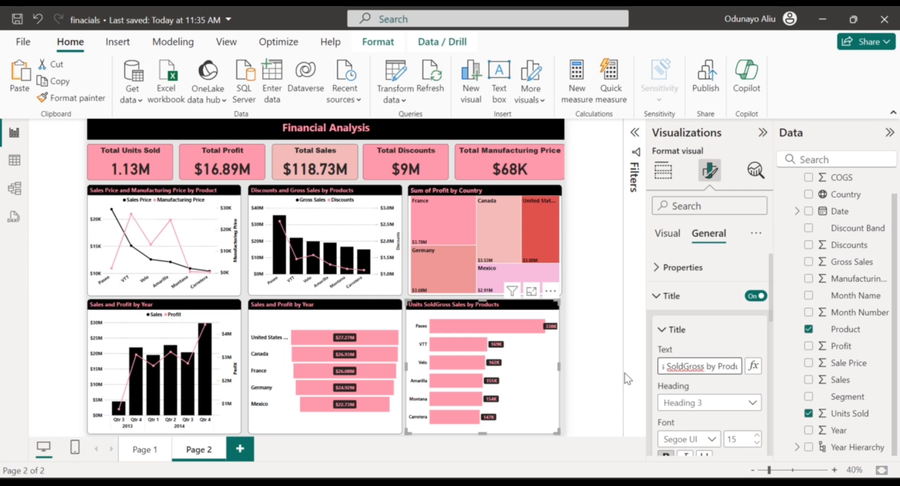
{"action": "key", "text": "BackSpace"}
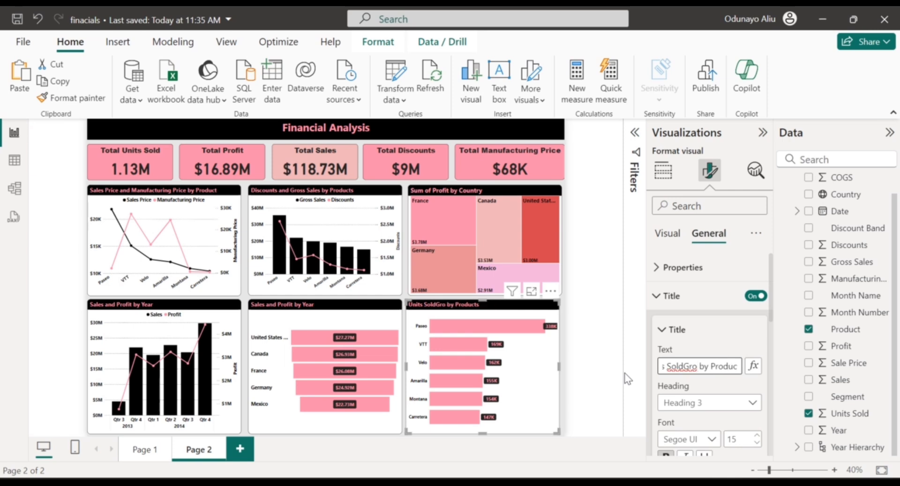
{"action": "key", "text": "BackSpace"}
{"action": "key", "text": "BackSpace"}
{"action": "key", "text": "BackSpace"}
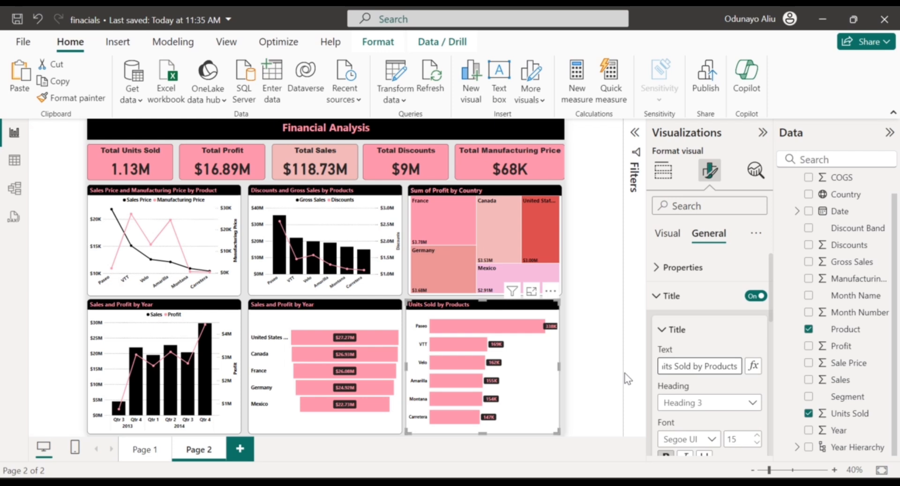
{"action": "left_click", "coordinate": [406, 294]}
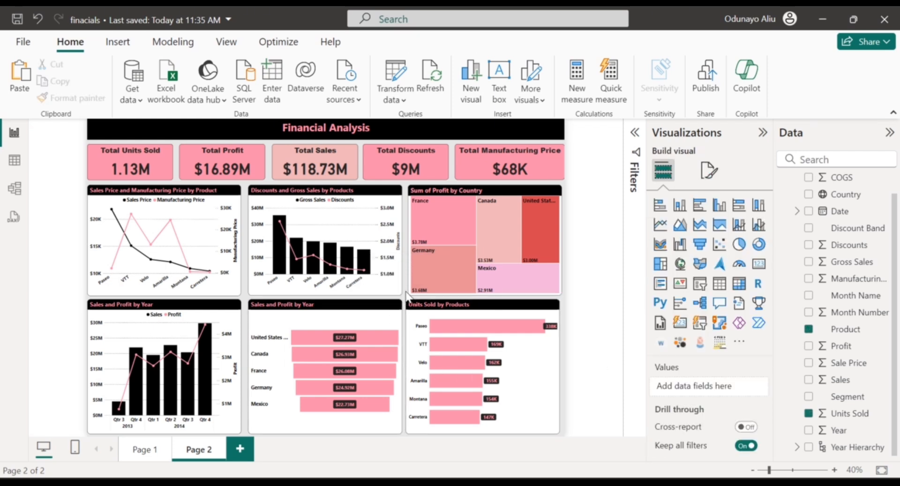
Set the width of the Sum of Profit by Country treemap to 552 in its size properties
{"action": "left_click", "coordinate": [521, 189]}
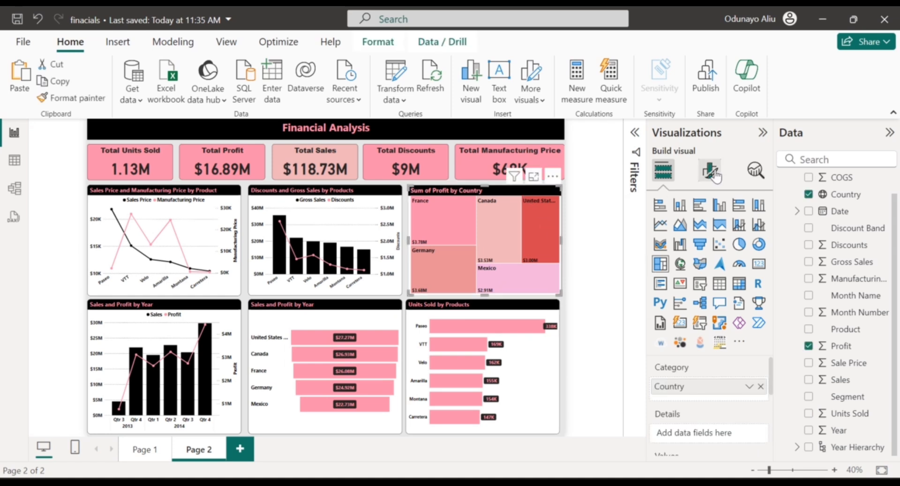
{"action": "left_click", "coordinate": [708, 170]}
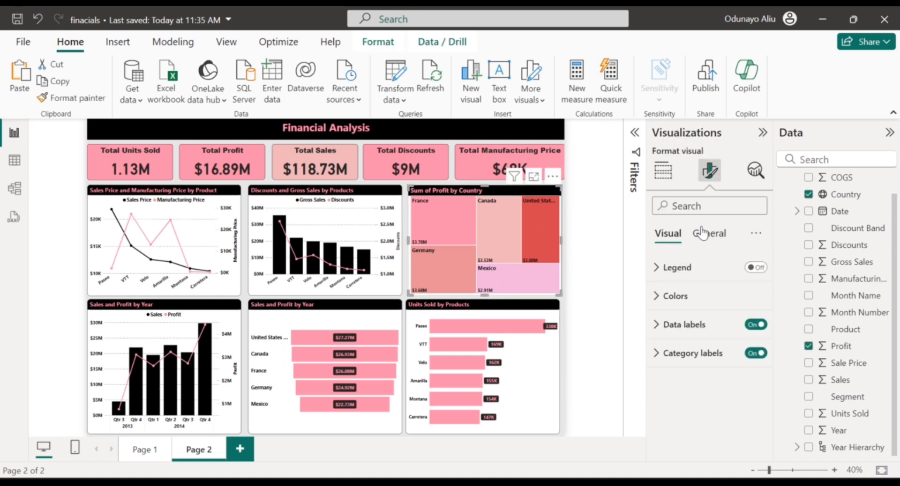
{"action": "left_click", "coordinate": [705, 234]}
{"action": "left_click", "coordinate": [693, 265]}
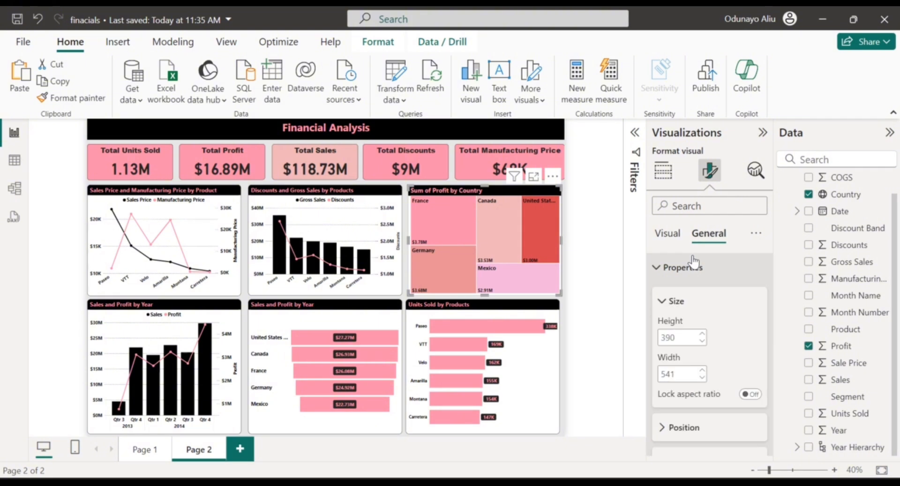
{"action": "double_click", "coordinate": [676, 375]}
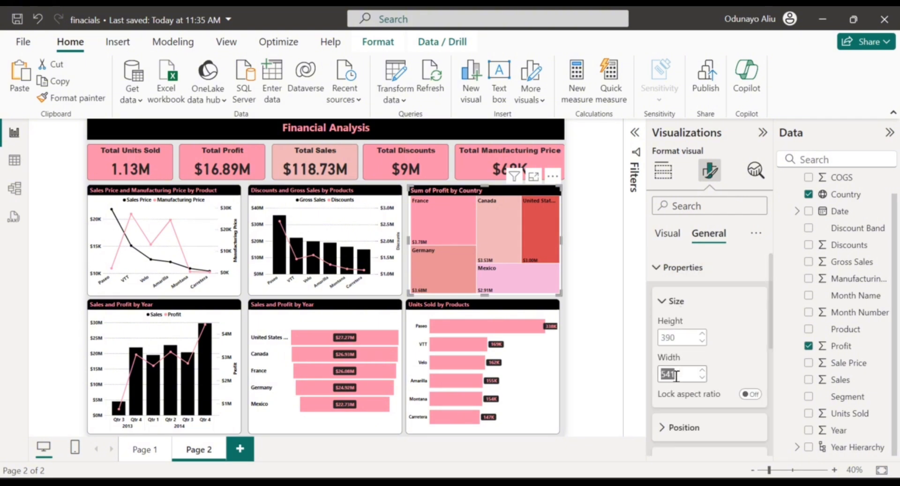
{"action": "type", "text": "550"}
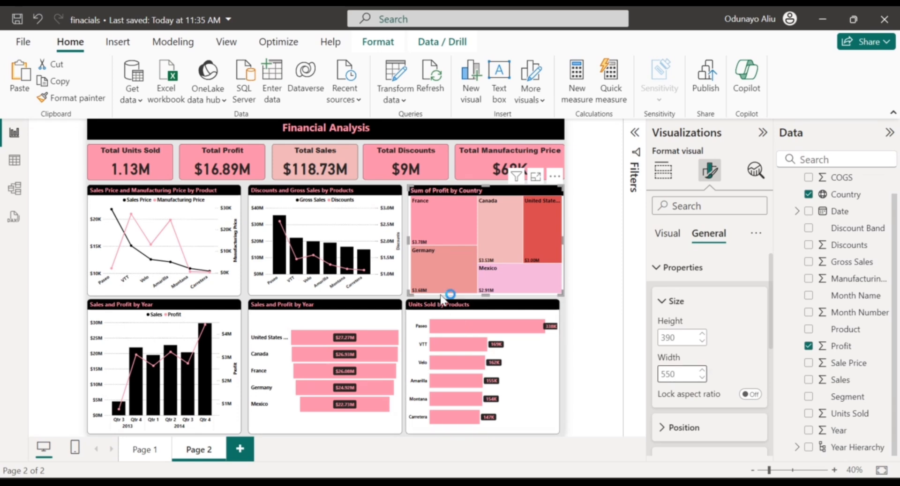
{"action": "double_click", "coordinate": [686, 378]}
{"action": "type", "text": "560"}
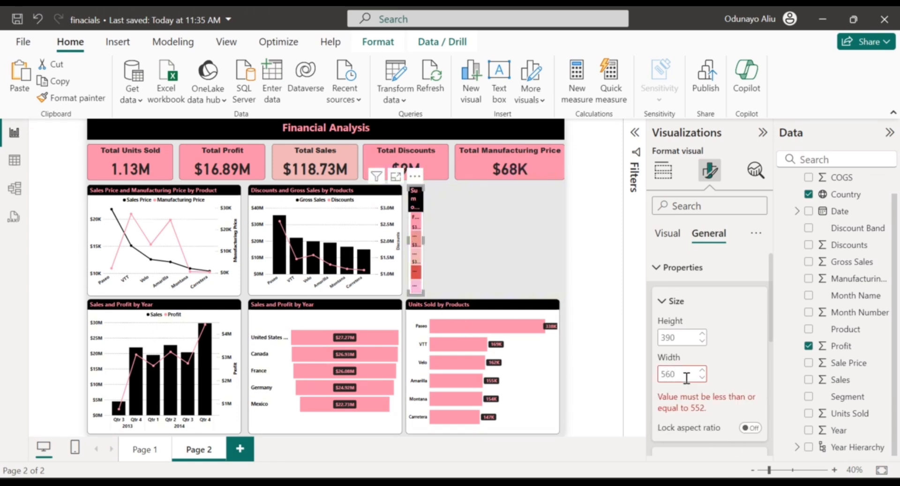
{"action": "key", "text": "BackSpace"}
{"action": "key", "text": "BackSpace"}
{"action": "key", "text": "BackSpace"}
{"action": "type", "text": "553"}
{"action": "key", "text": "BackSpace"}
{"action": "type", "text": "2"}
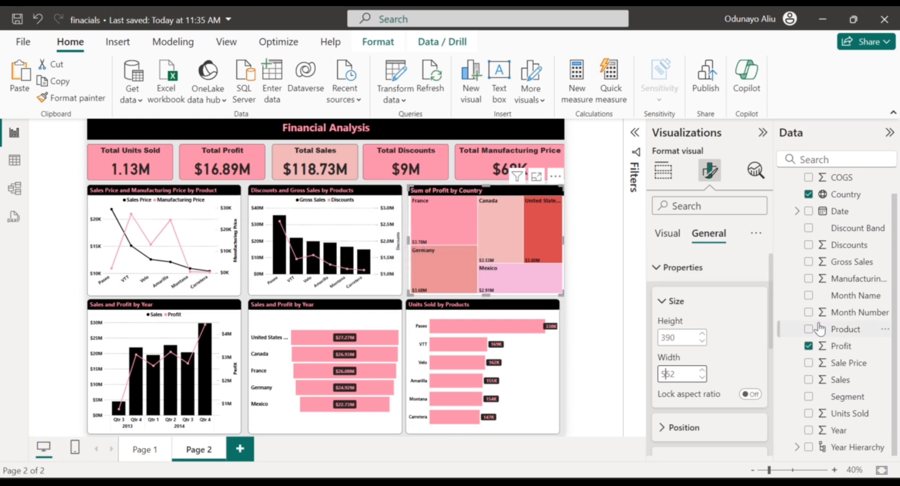
{"action": "left_click", "coordinate": [737, 275]}
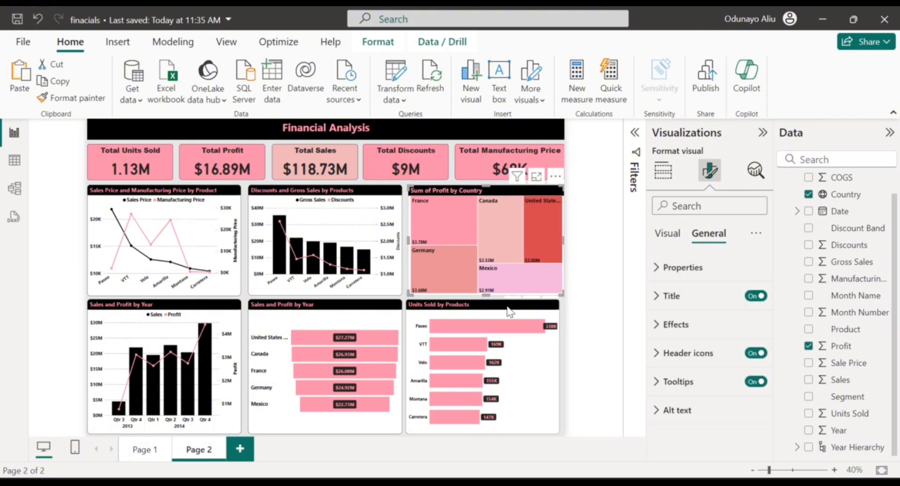
Widen the Units Sold bar chart to the page's right edge and extend the treemap's left edge to line up with it
{"action": "left_click", "coordinate": [539, 346]}
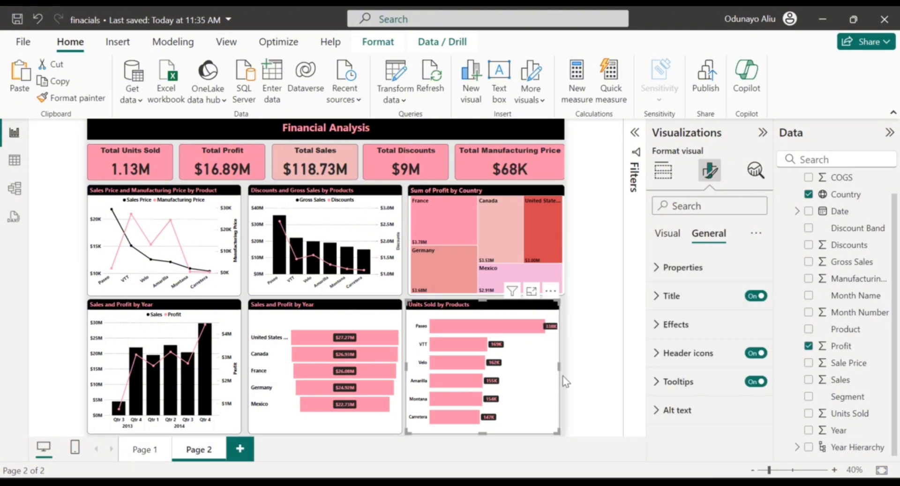
{"action": "left_click_drag", "start_coordinate": [557, 365], "coordinate": [584, 374]}
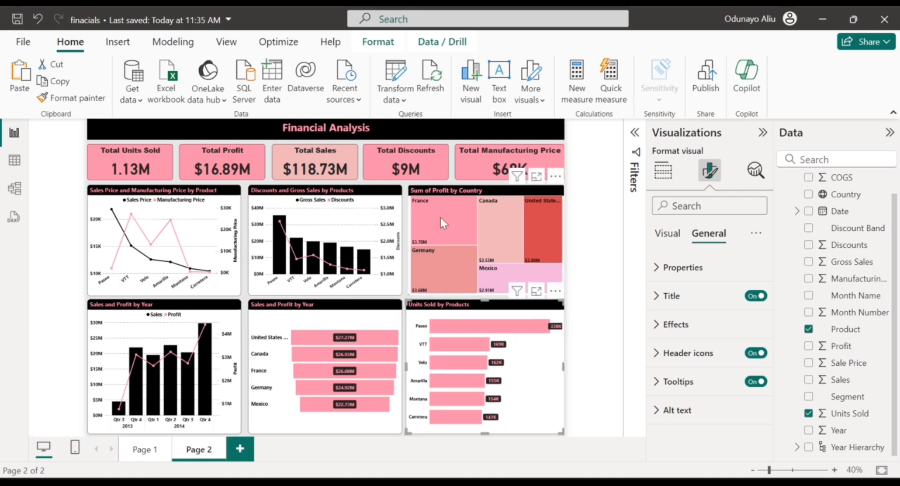
{"action": "mouse_move", "coordinate": [492, 201]}
{"action": "left_click", "coordinate": [463, 208]}
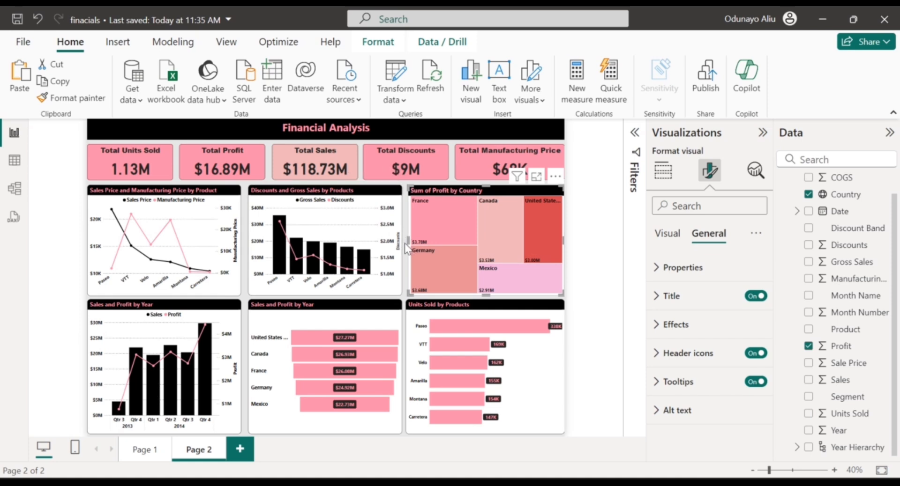
{"action": "left_click_drag", "start_coordinate": [402, 243], "coordinate": [406, 247]}
Shorten the Units Sold bar chart's title to "Units Sold by Product"
{"action": "left_click", "coordinate": [490, 310]}
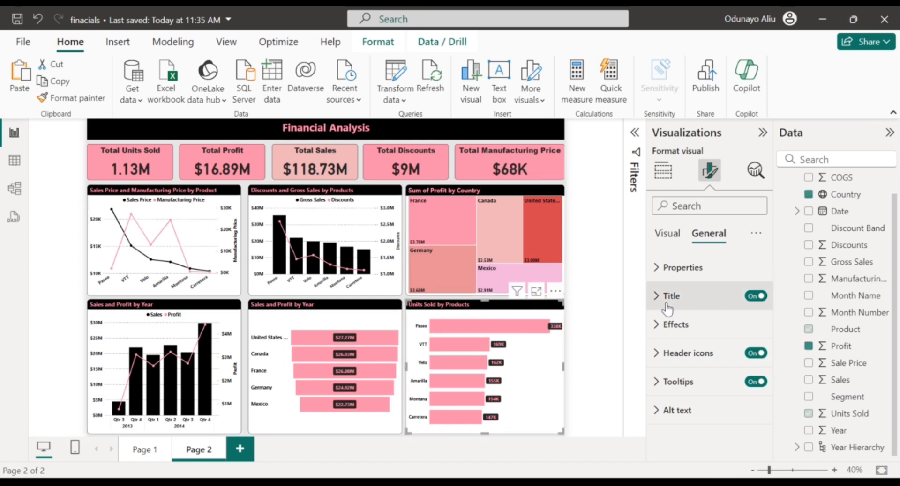
{"action": "left_click", "coordinate": [667, 304]}
{"action": "left_click", "coordinate": [666, 303]}
{"action": "left_click", "coordinate": [667, 304]}
{"action": "left_click", "coordinate": [715, 361]}
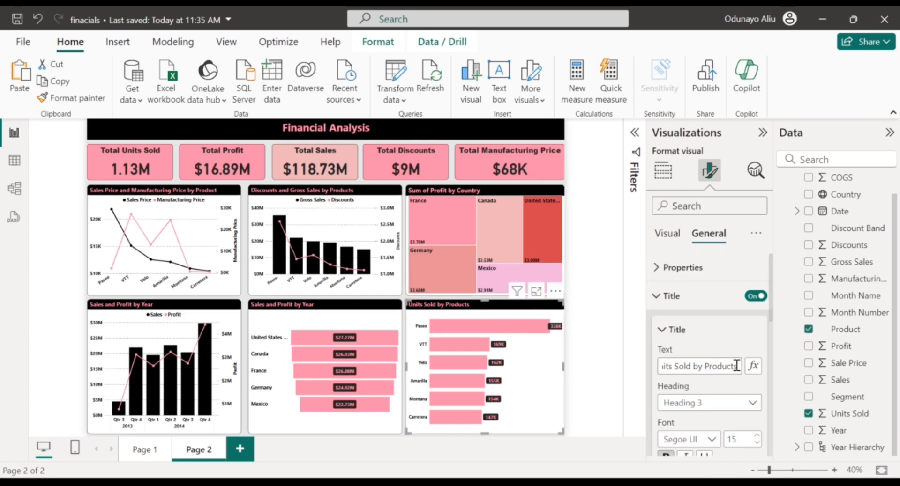
{"action": "key", "text": "BackSpace"}
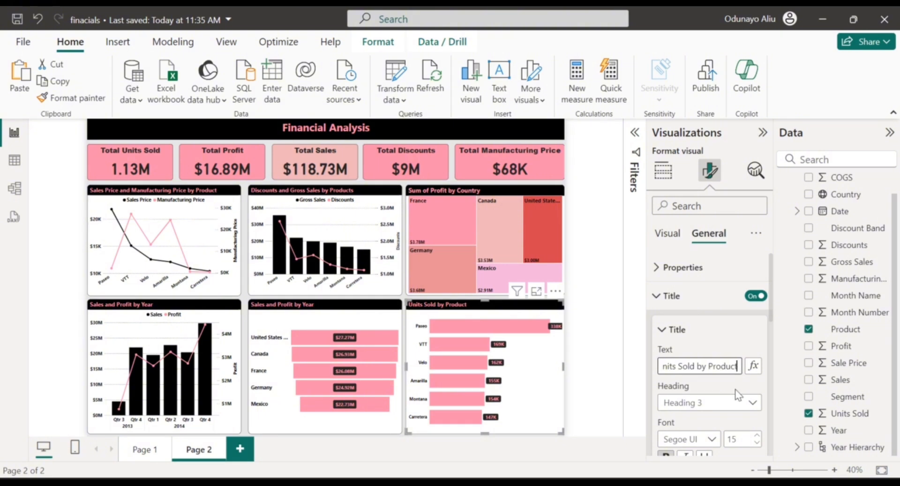
{"action": "left_click", "coordinate": [675, 336]}
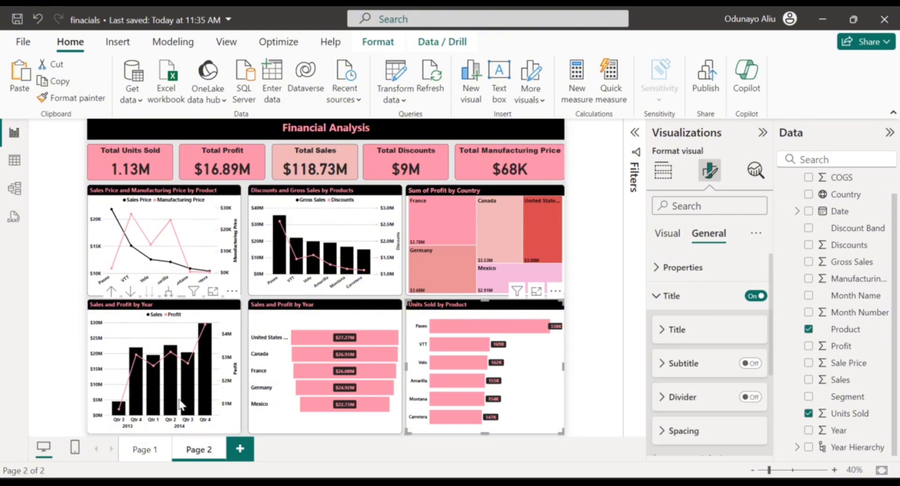
Change the title of the discounts and gross sales combo chart to "Discounts and Gross Sales by Product"
{"action": "left_click", "coordinate": [218, 429]}
{"action": "left_click", "coordinate": [706, 277]}
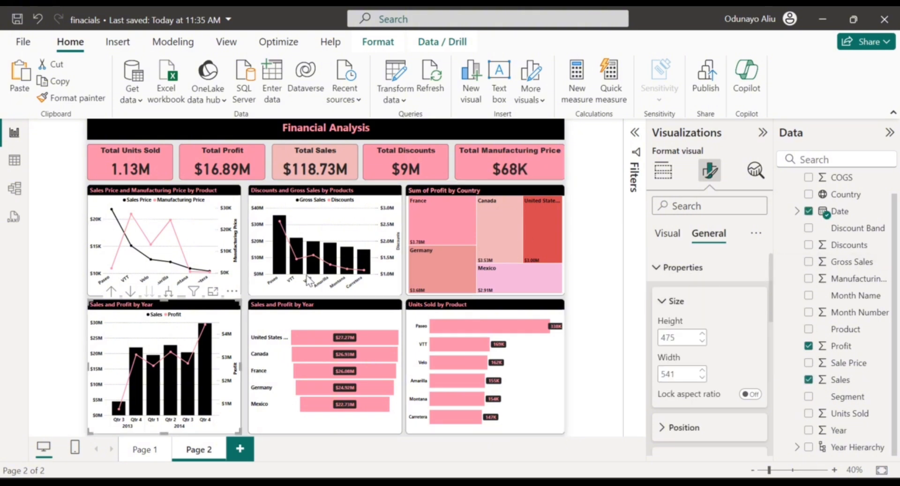
{"action": "left_click", "coordinate": [373, 283]}
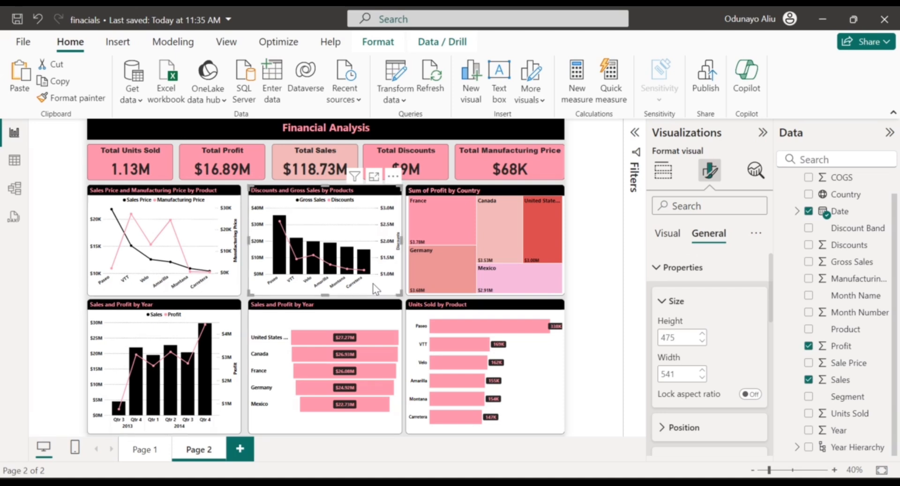
{"action": "left_click", "coordinate": [697, 268]}
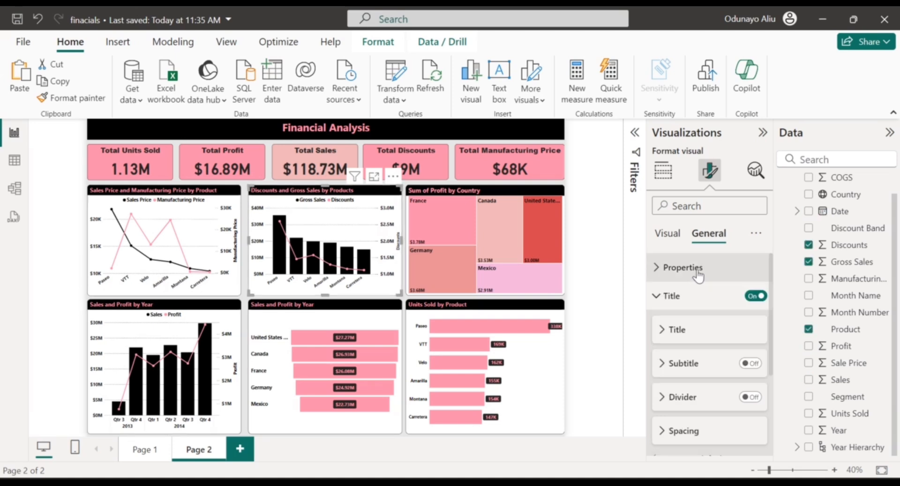
{"action": "left_click", "coordinate": [687, 331]}
{"action": "left_click", "coordinate": [719, 369]}
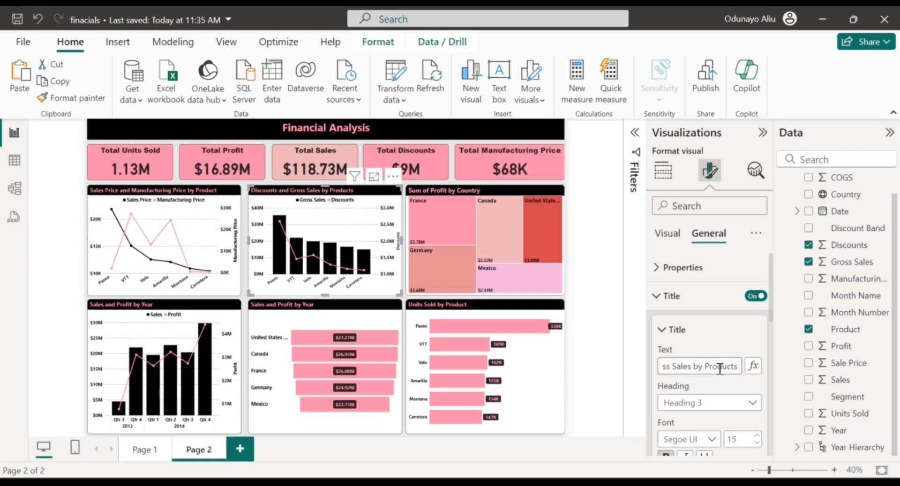
{"action": "left_click", "coordinate": [740, 368]}
{"action": "key", "text": "BackSpace"}
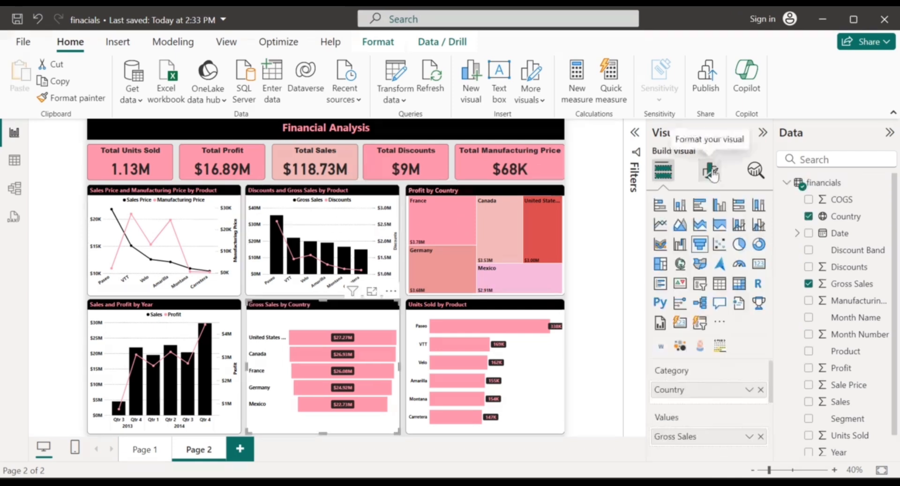
Review the title settings of the Gross Sales by Country funnel and the Profit by Country treemap
{"action": "left_click", "coordinate": [710, 171]}
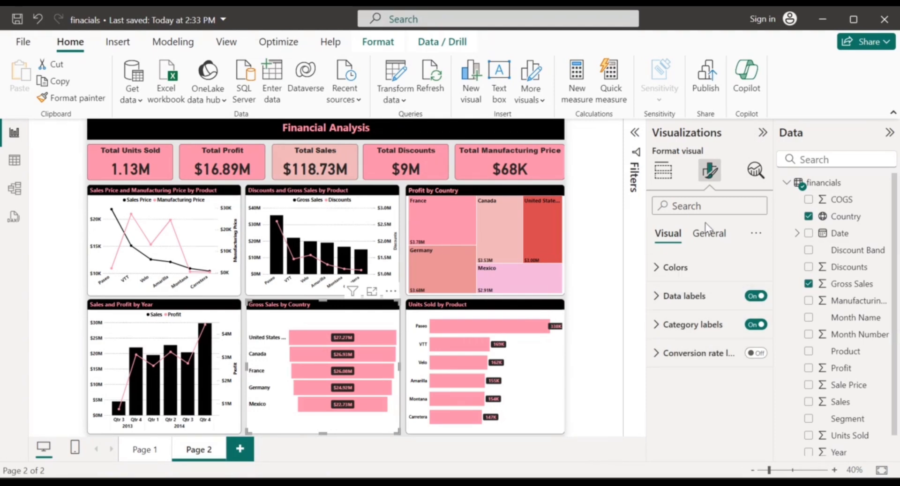
{"action": "left_click", "coordinate": [709, 235]}
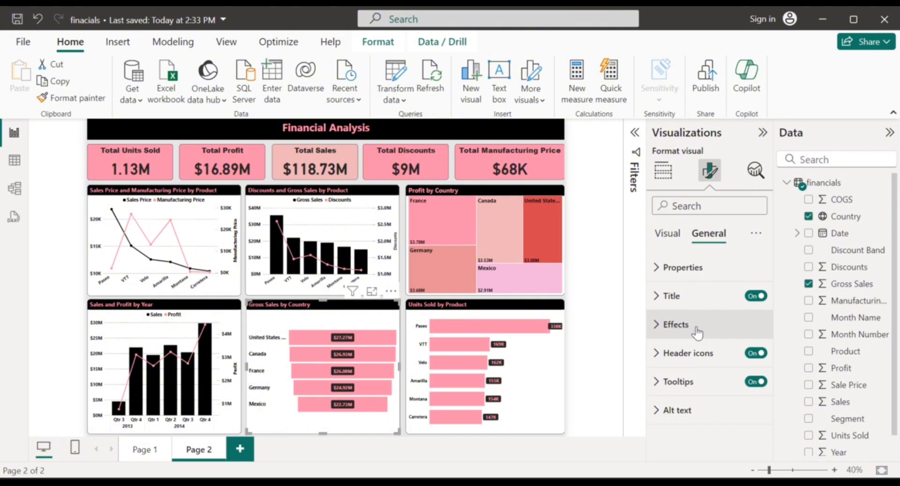
{"action": "left_click", "coordinate": [673, 298]}
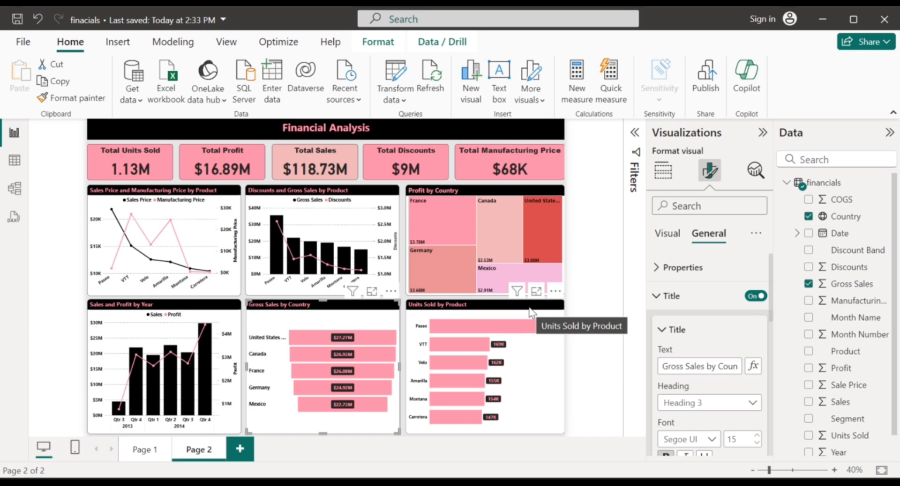
{"action": "left_click", "coordinate": [457, 192]}
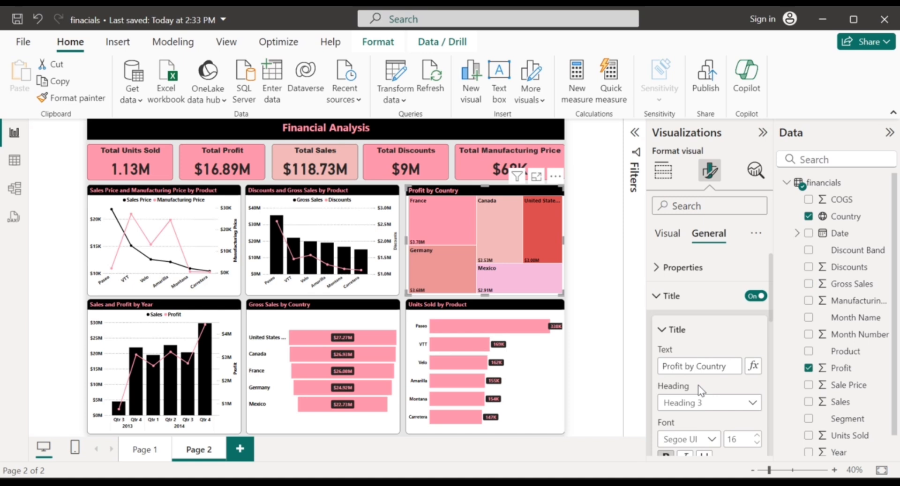
{"action": "scroll", "coordinate": [698, 356], "scroll_direction": "down", "scroll_amount": 1}
{"action": "scroll", "coordinate": [684, 318], "scroll_direction": "up", "scroll_amount": 1}
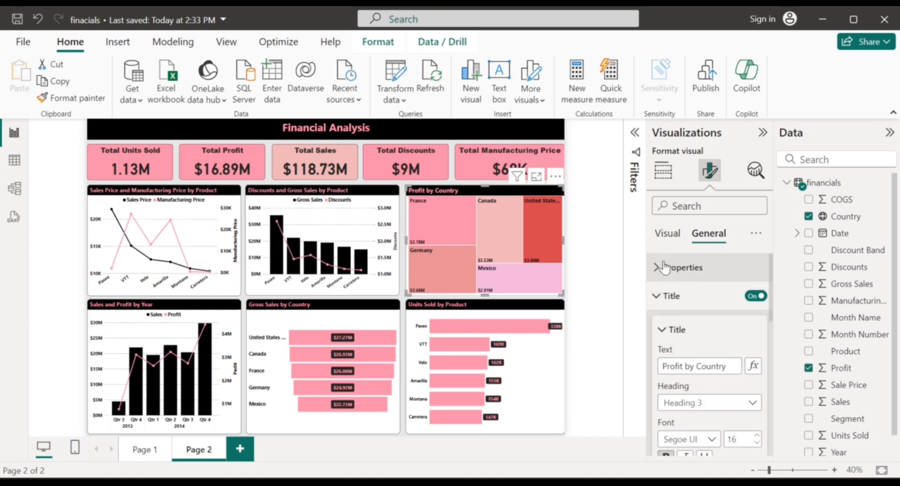
Cross-filter the page by France in the Profit by Country treemap and collapse the Visualizations and Data panes
{"action": "left_click", "coordinate": [667, 293]}
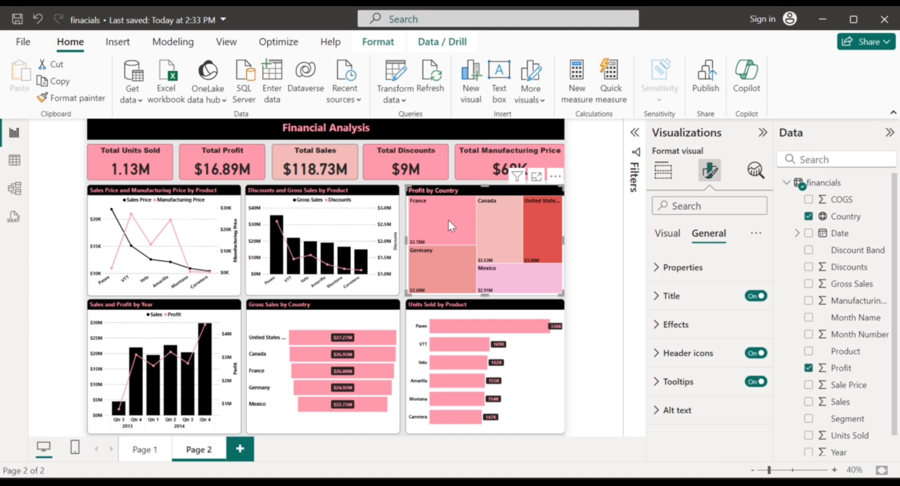
{"action": "mouse_move", "coordinate": [448, 221]}
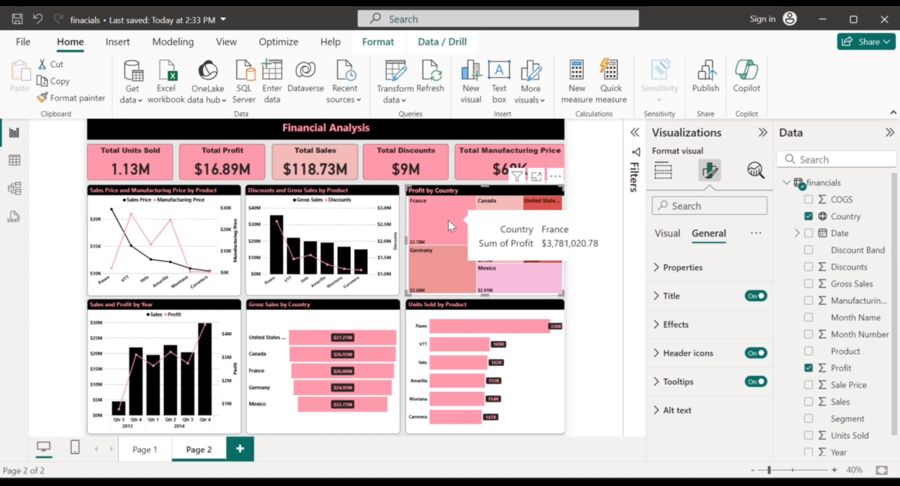
{"action": "left_click", "coordinate": [448, 220]}
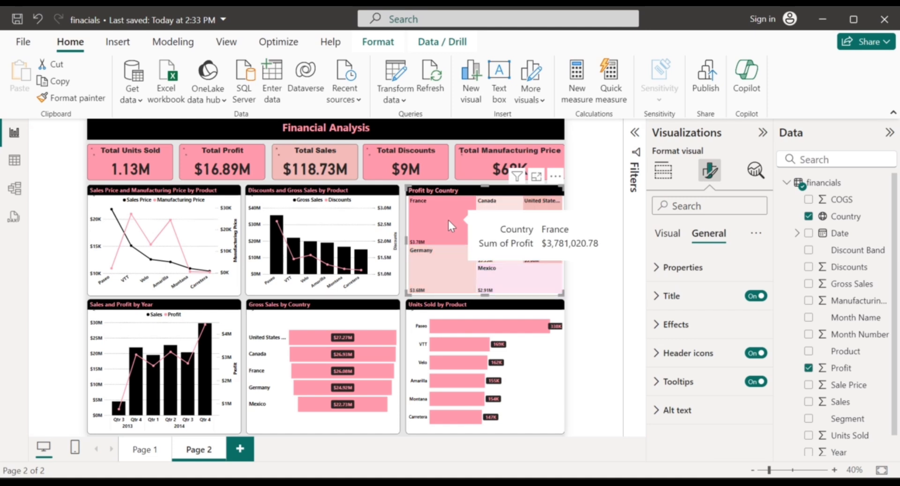
{"action": "left_click", "coordinate": [763, 133]}
{"action": "left_click", "coordinate": [888, 133]}
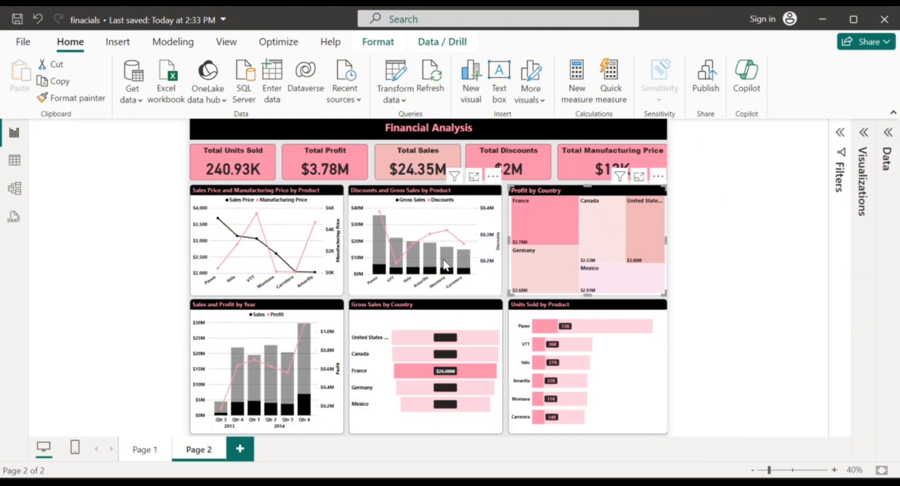
Examine the cross-filtered visuals, switching the treemap selection from France to United States of America and clearing it
{"action": "mouse_move", "coordinate": [418, 267]}
{"action": "mouse_move", "coordinate": [235, 270]}
{"action": "mouse_move", "coordinate": [550, 327]}
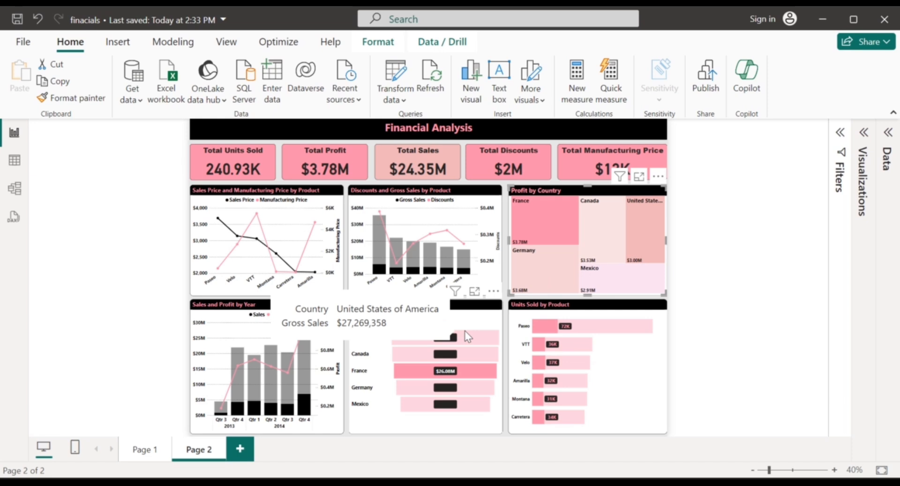
{"action": "mouse_move", "coordinate": [570, 271]}
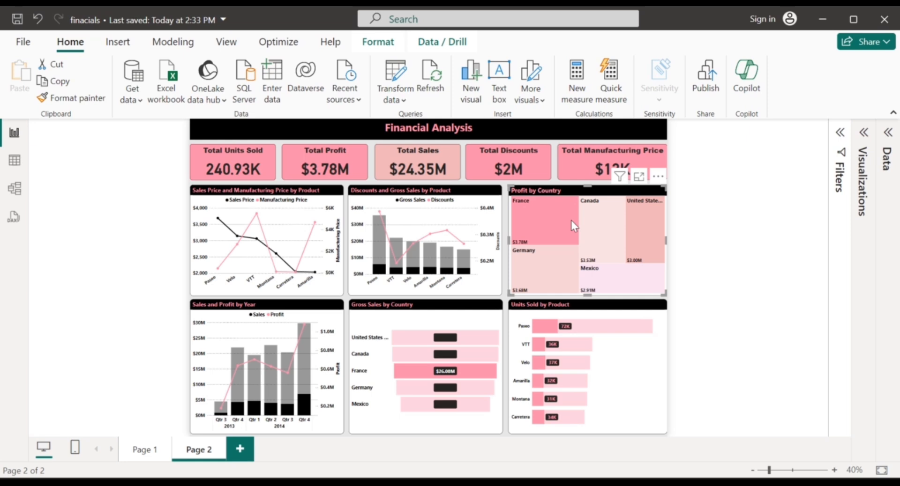
{"action": "mouse_move", "coordinate": [551, 225]}
{"action": "mouse_move", "coordinate": [637, 246]}
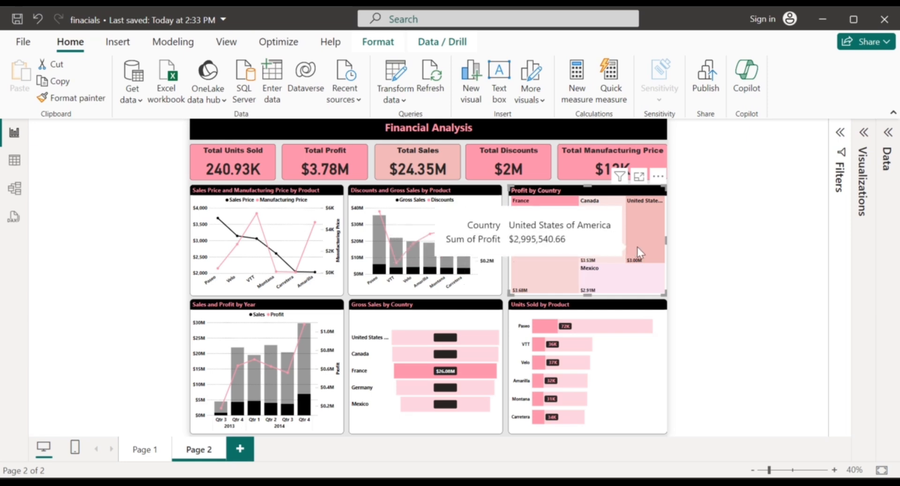
{"action": "left_click", "coordinate": [639, 247]}
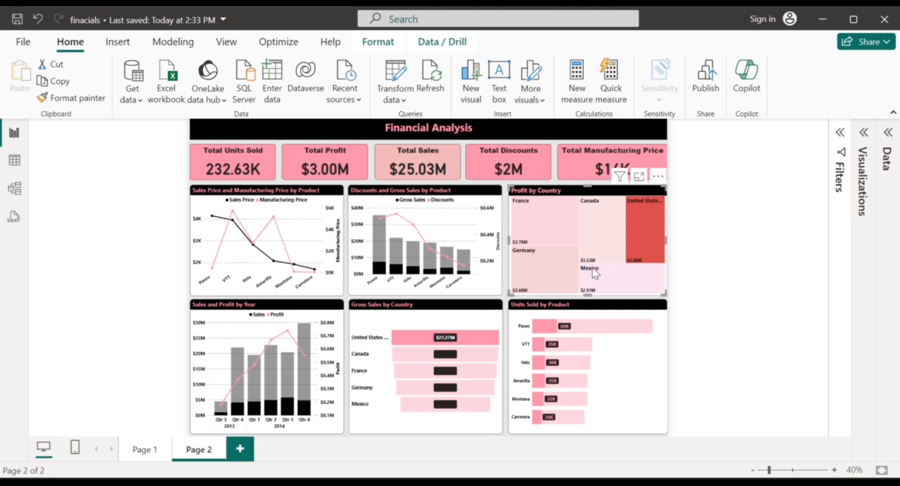
{"action": "mouse_move", "coordinate": [629, 261]}
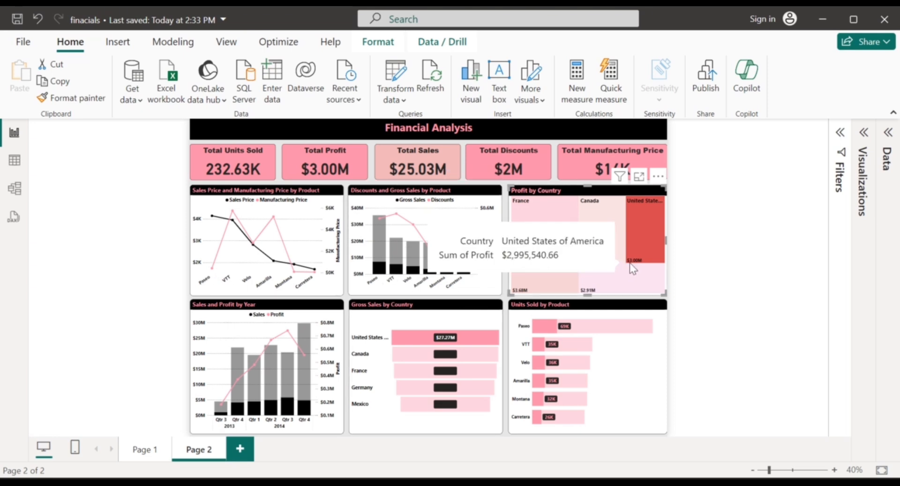
{"action": "left_click", "coordinate": [640, 235]}
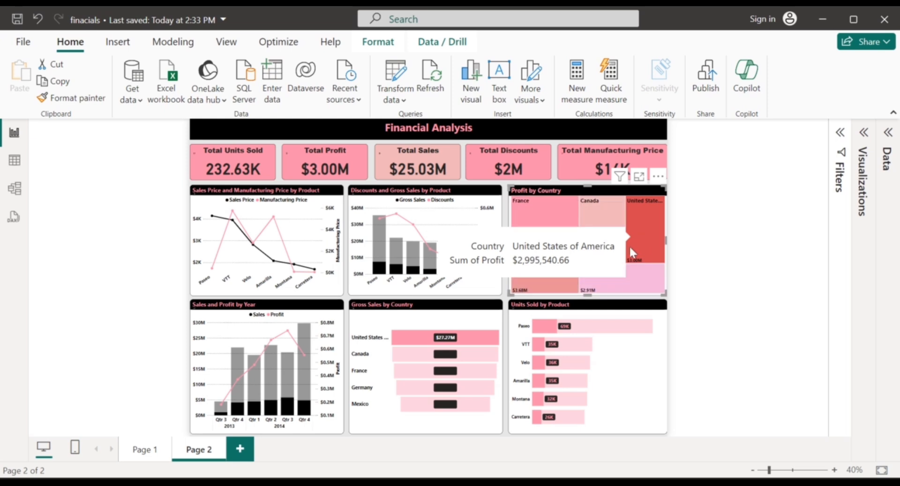
Test cross-filtering the page by Paseo and by VTT in the Units Sold by Product bar chart, clearing each selection
{"action": "left_click", "coordinate": [545, 327]}
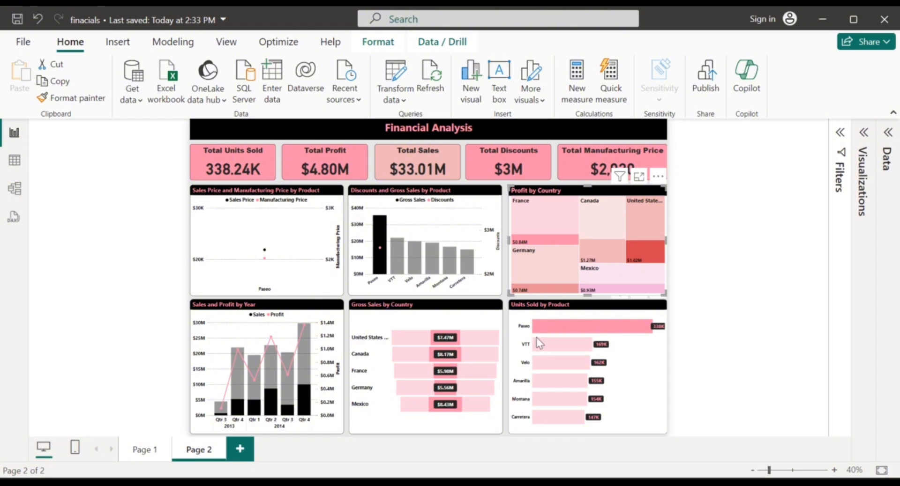
{"action": "left_click", "coordinate": [537, 339]}
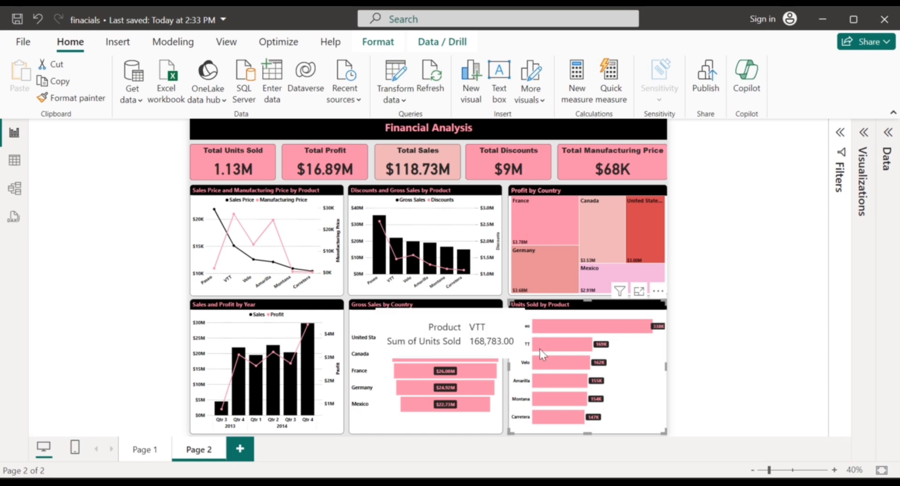
{"action": "left_click", "coordinate": [539, 350]}
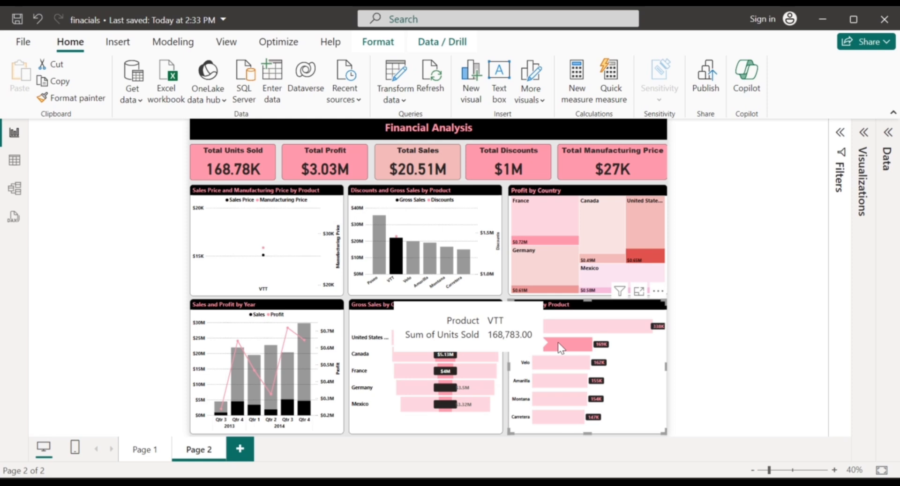
{"action": "left_click", "coordinate": [558, 342]}
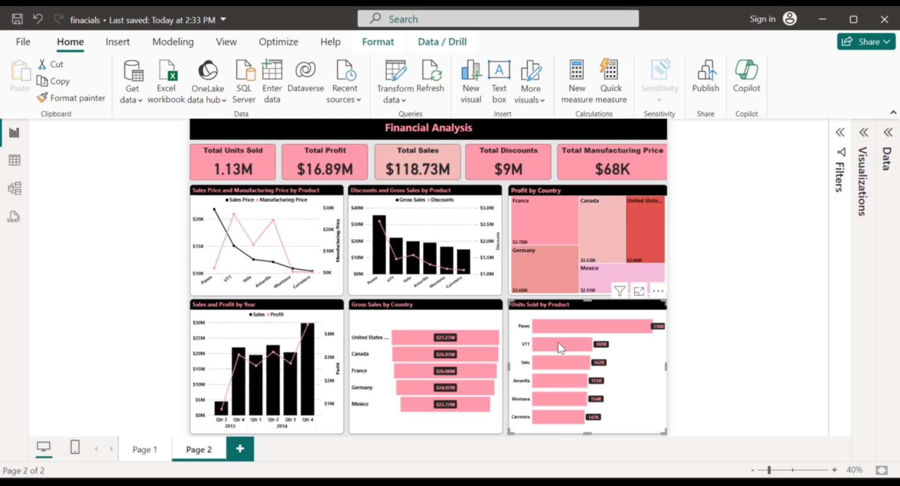